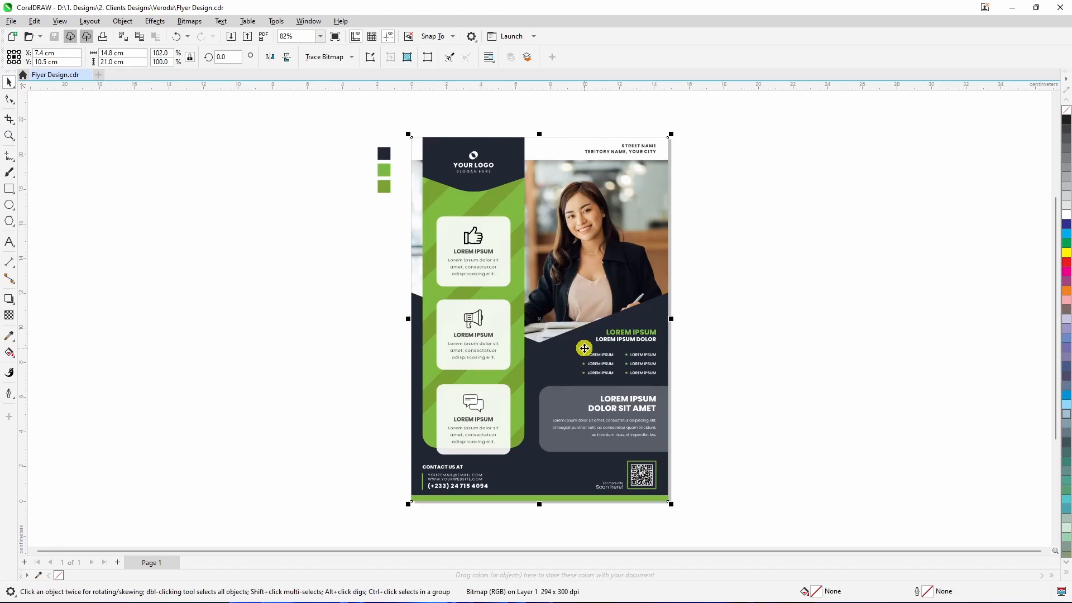
left_click_drag(566, 287, 625, 299)
key("p")
left_click(719, 286)
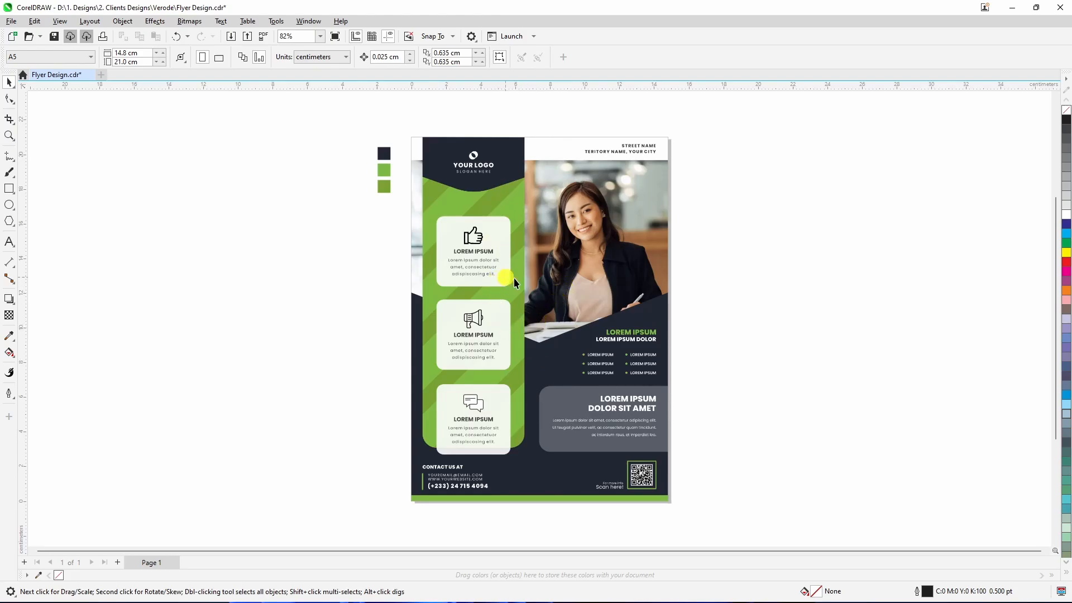
left_click(544, 273)
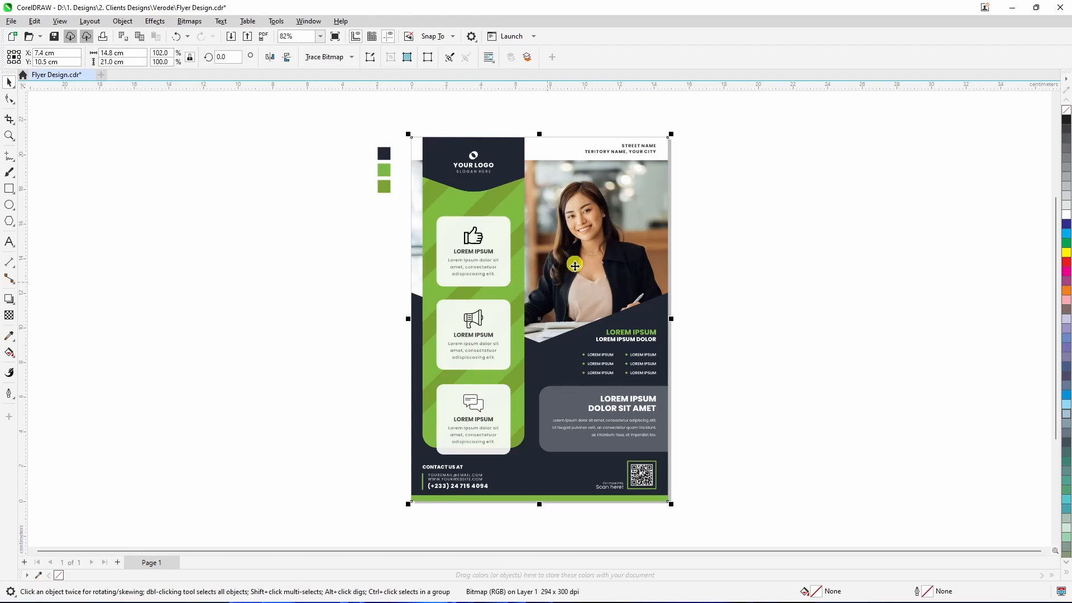
left_click_drag(548, 277, 619, 285)
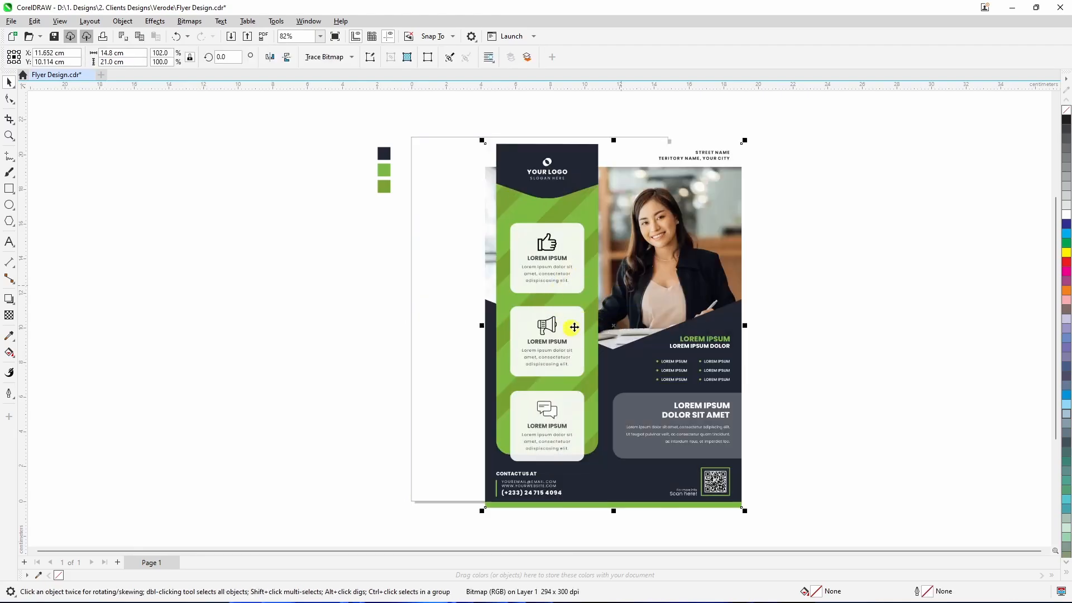
key("ctrl+z")
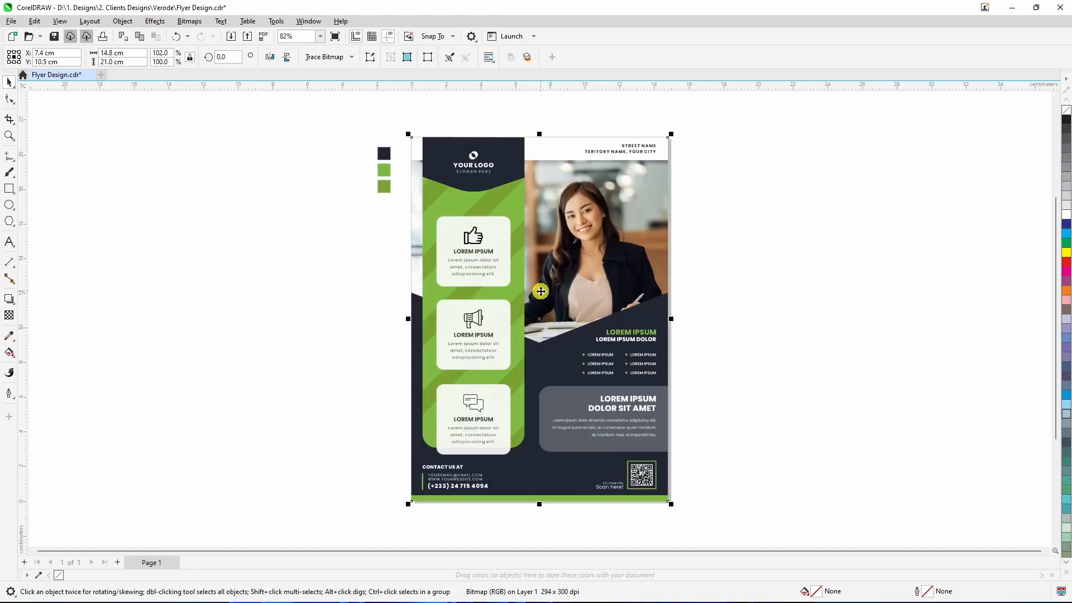
left_click_drag(541, 290, 660, 294)
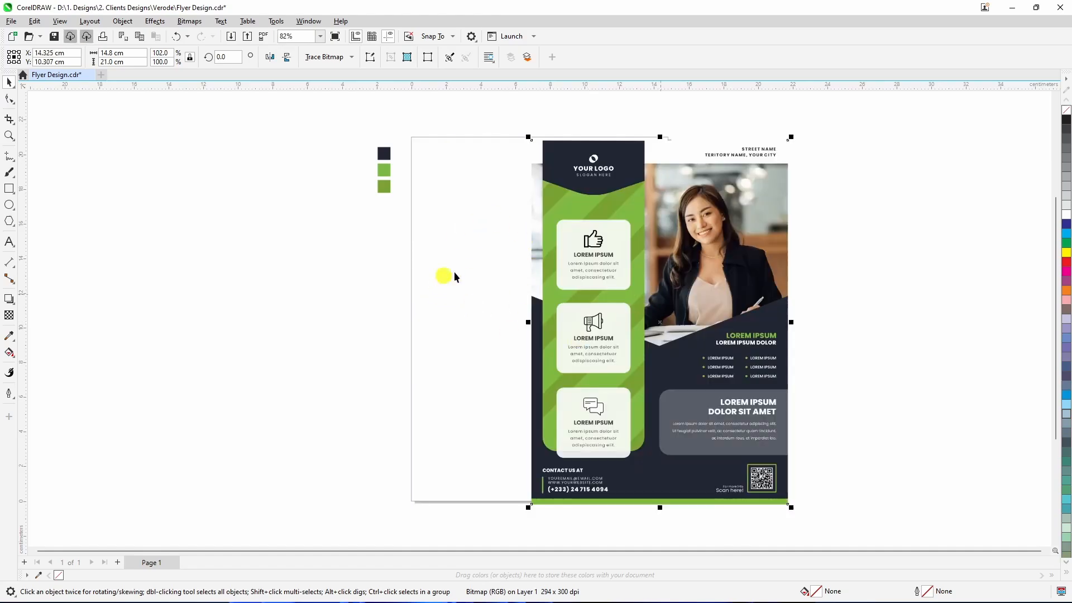
key("ctrl+z")
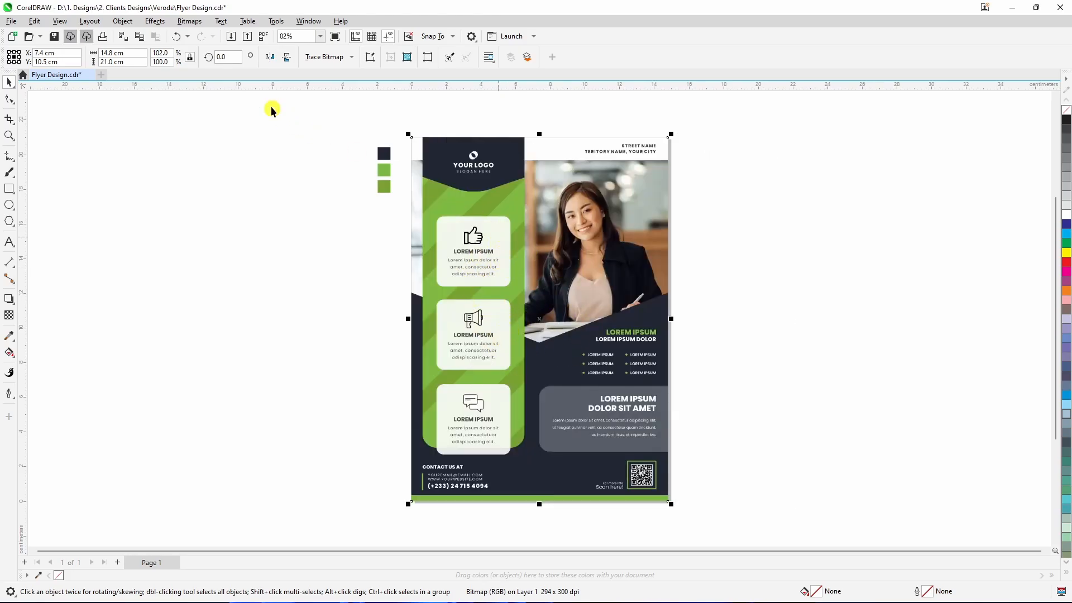
left_click(123, 22)
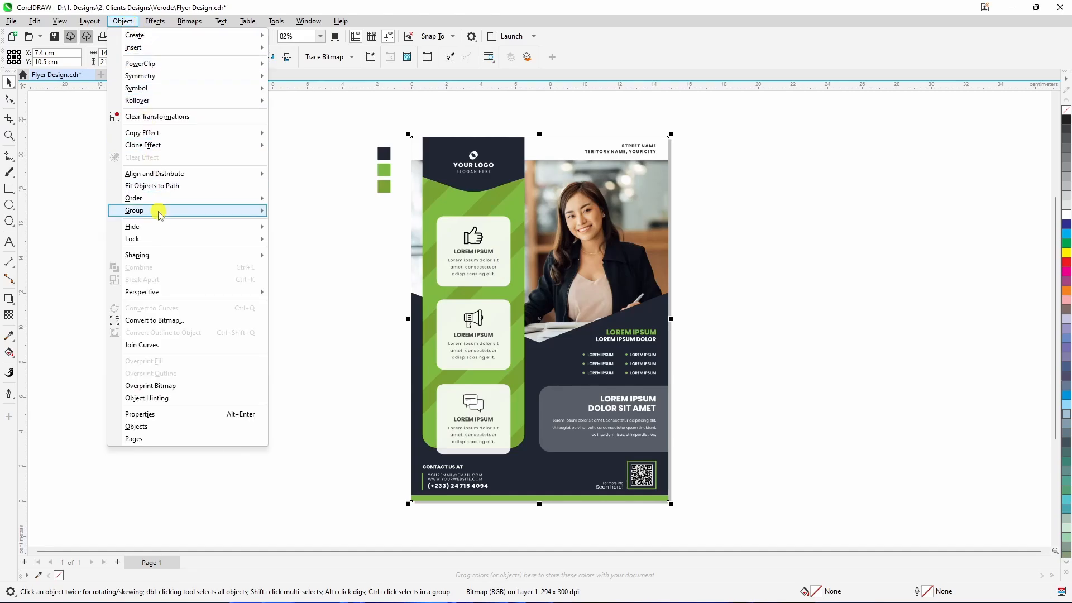
mouse_move(158, 242)
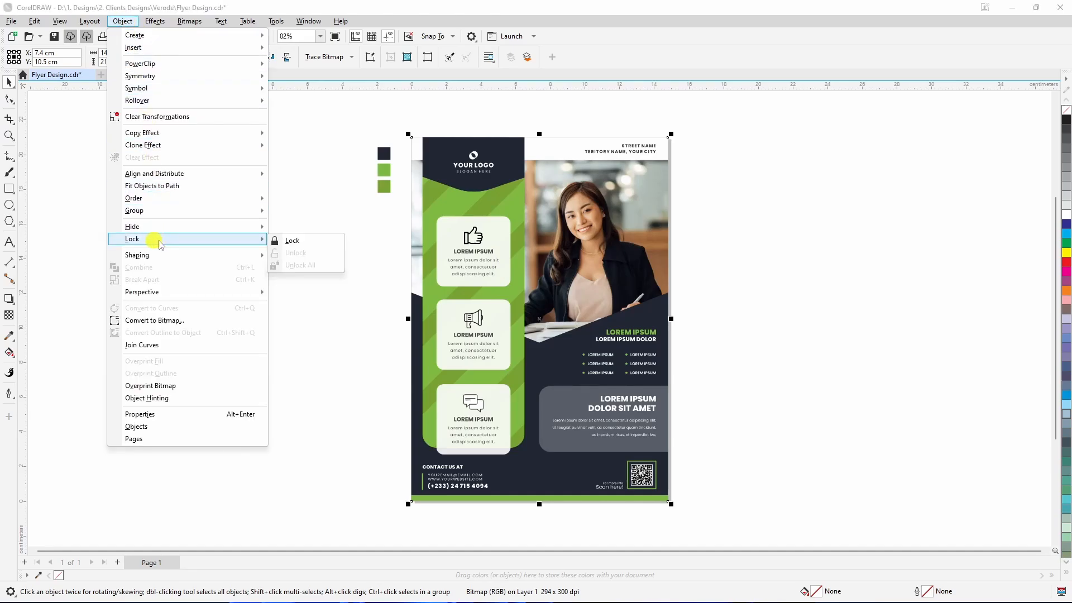
left_click(300, 216)
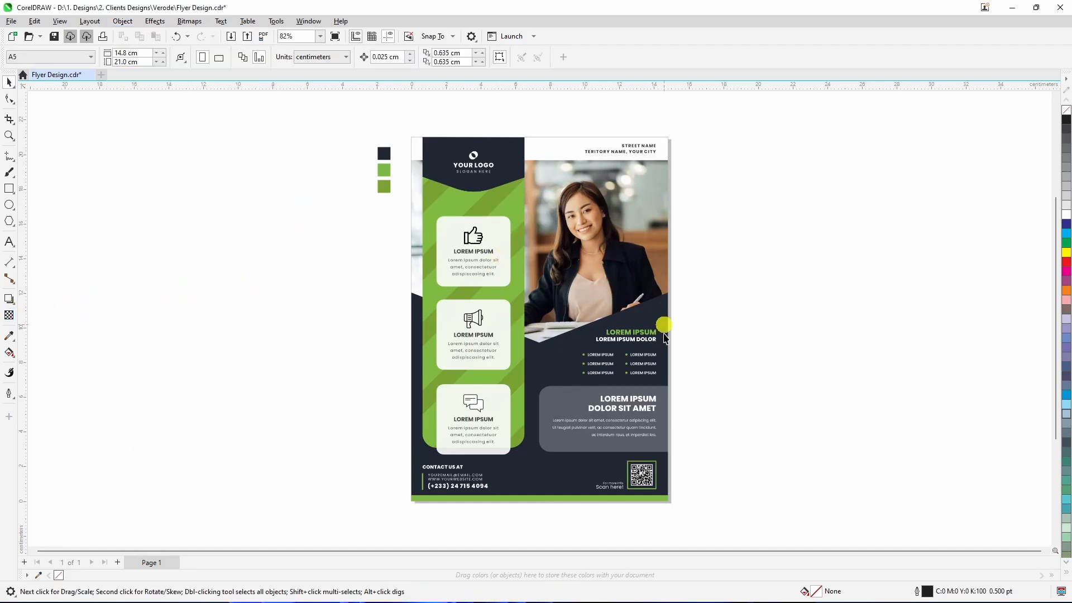
Step: Apply a uniform transparency of 80 to the flyer bitmap so it can serve as a faded tracing reference
left_click(567, 278)
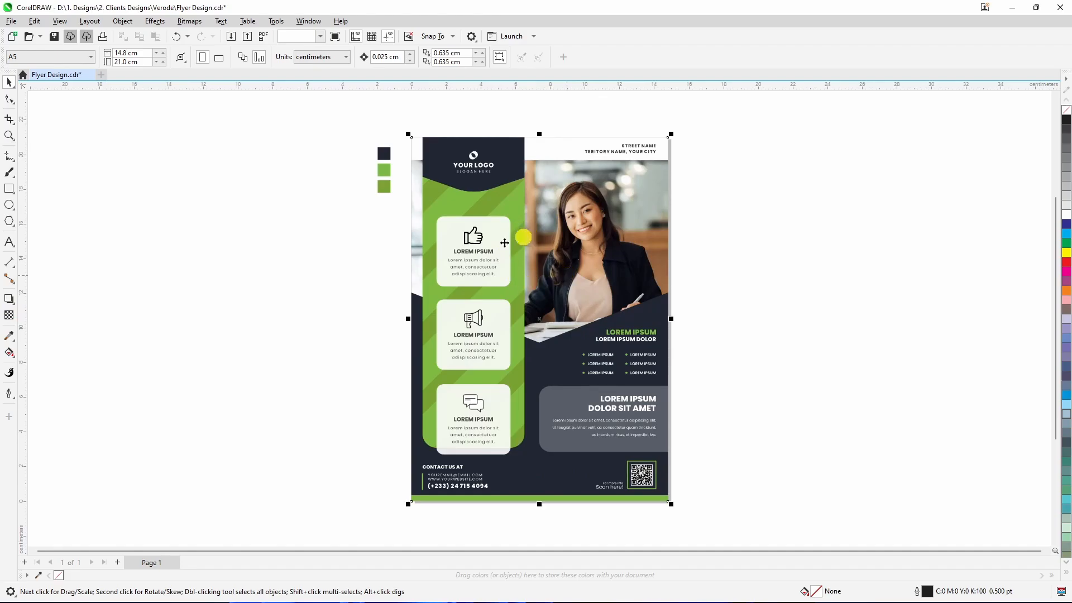
left_click(10, 315)
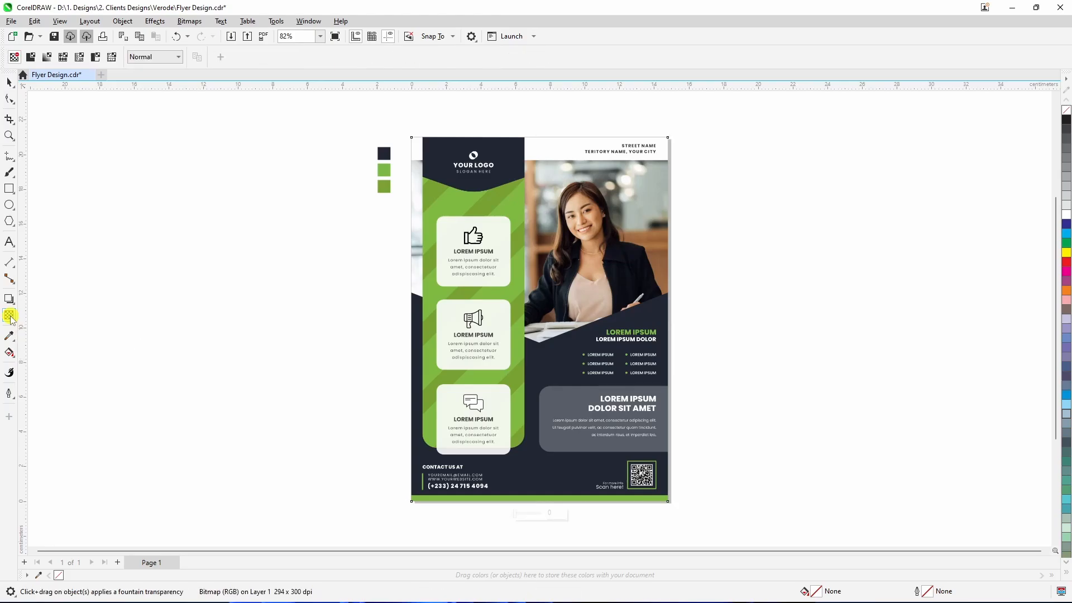
left_click(31, 57)
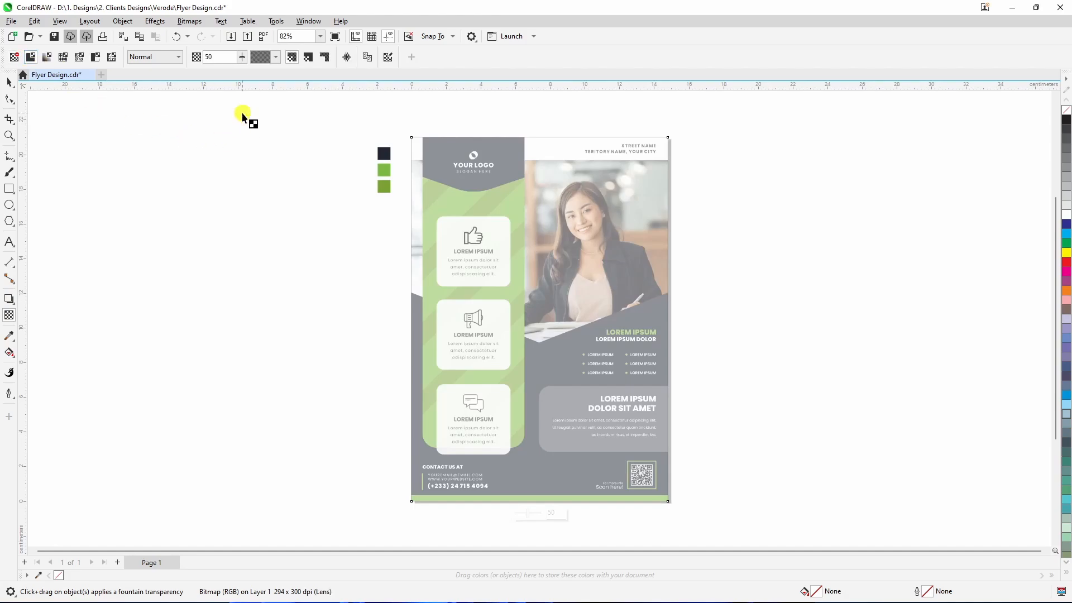
left_click_drag(208, 58, 203, 62)
type("8")
key("Return")
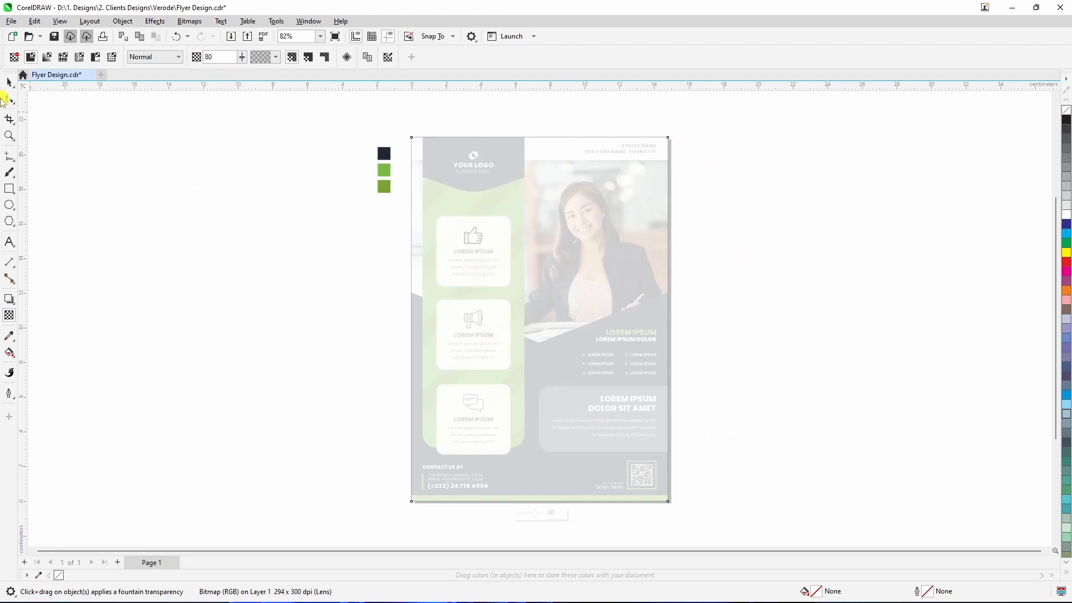
left_click(6, 83)
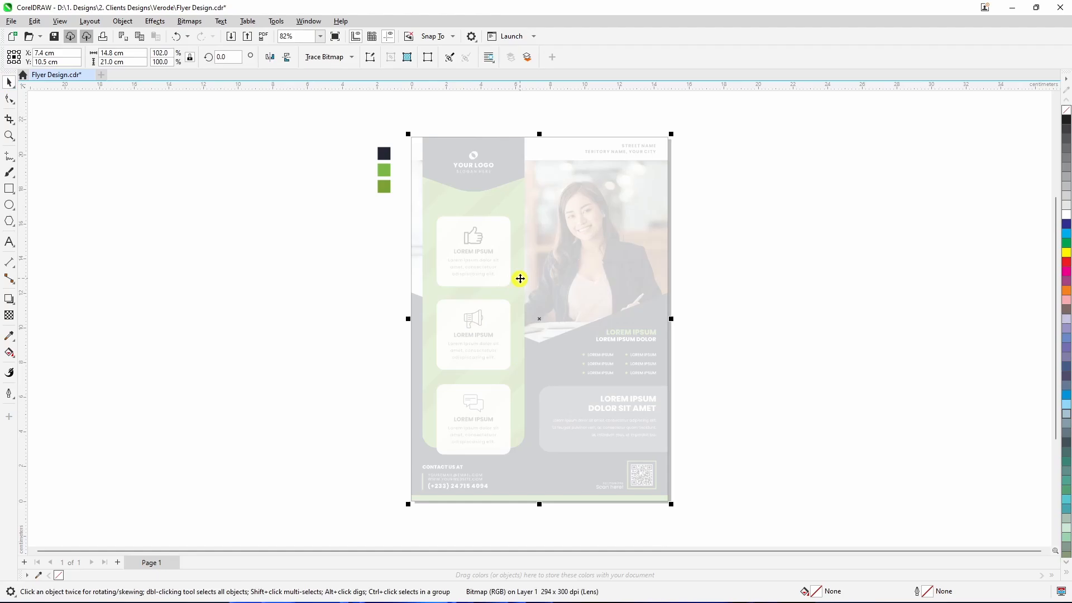
Step: Lock the faded flyer bitmap in place, deselect it and test that it cannot be selected
left_click(123, 21)
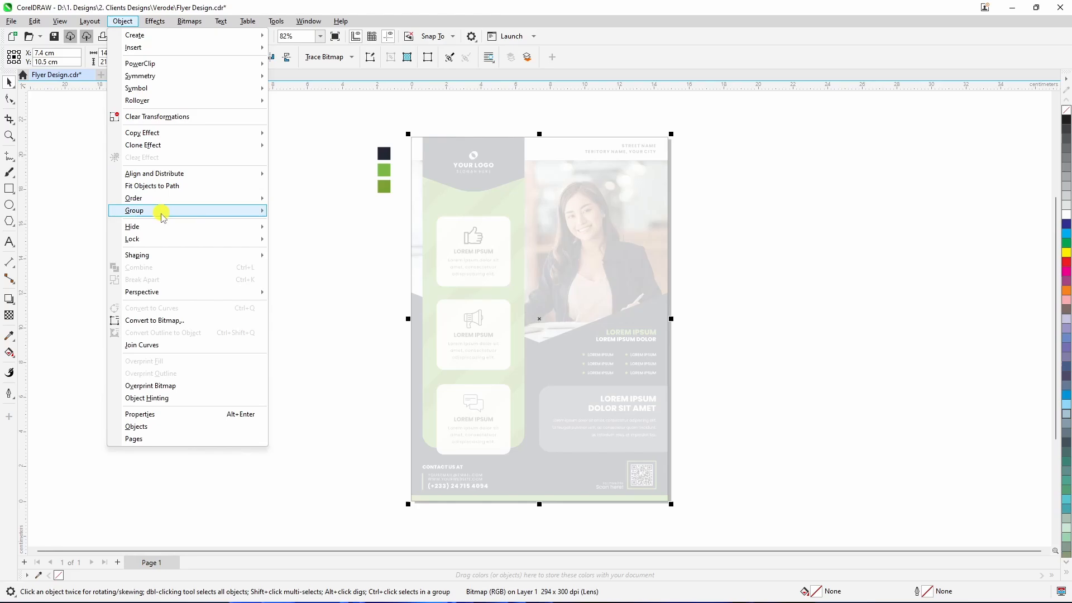
mouse_move(165, 244)
left_click(291, 239)
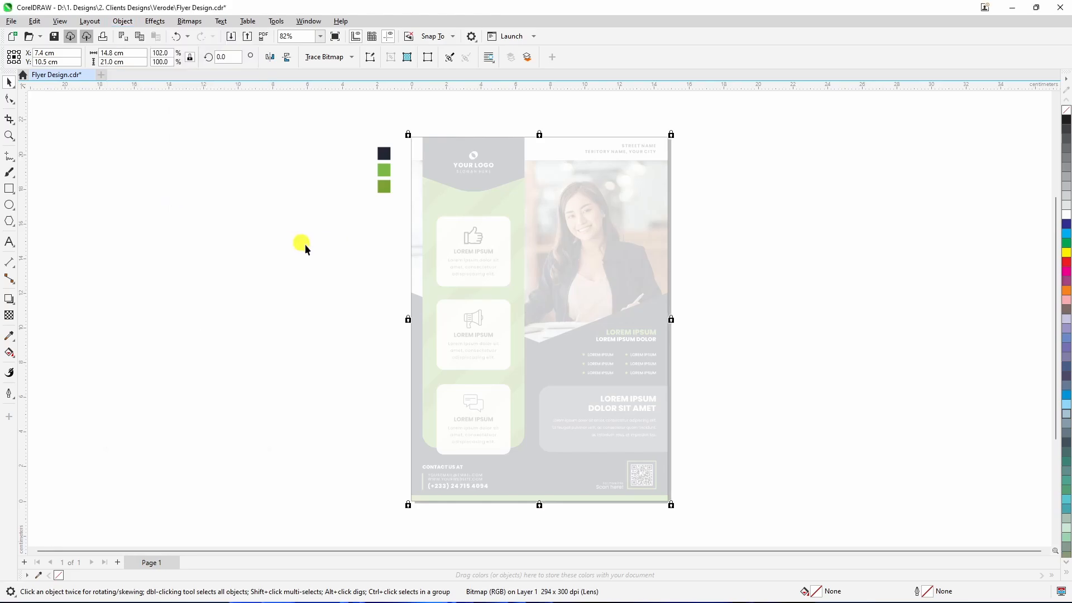
key("Escape")
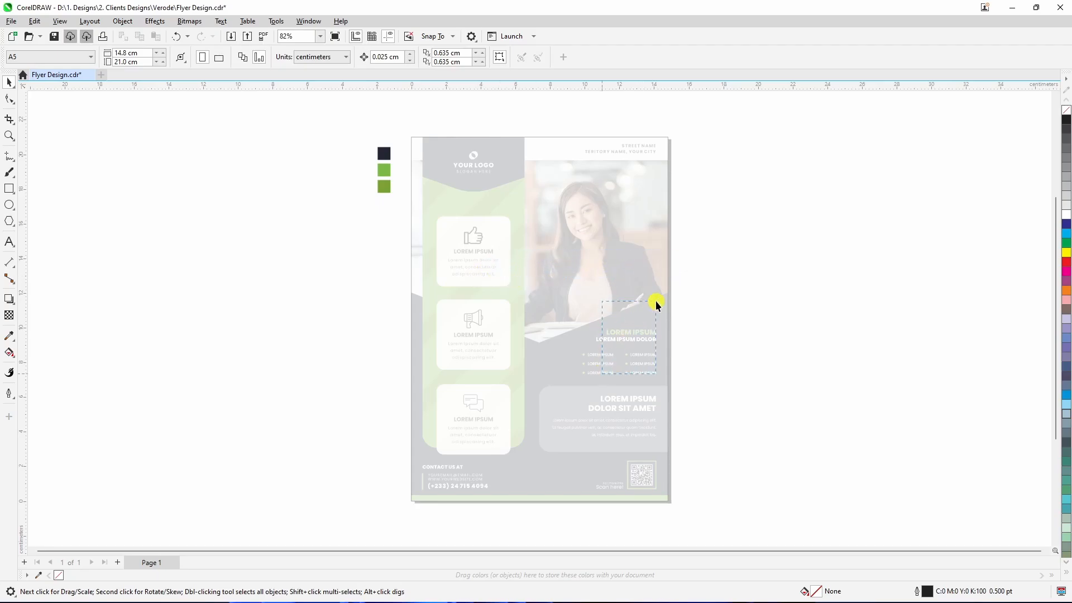
left_click_drag(633, 432, 756, 357)
Step: Place vertical guidelines along both sides of the green panel and a horizontal guideline at its lower edge, about 3.05 cm up
scroll(484, 341, "up", 1)
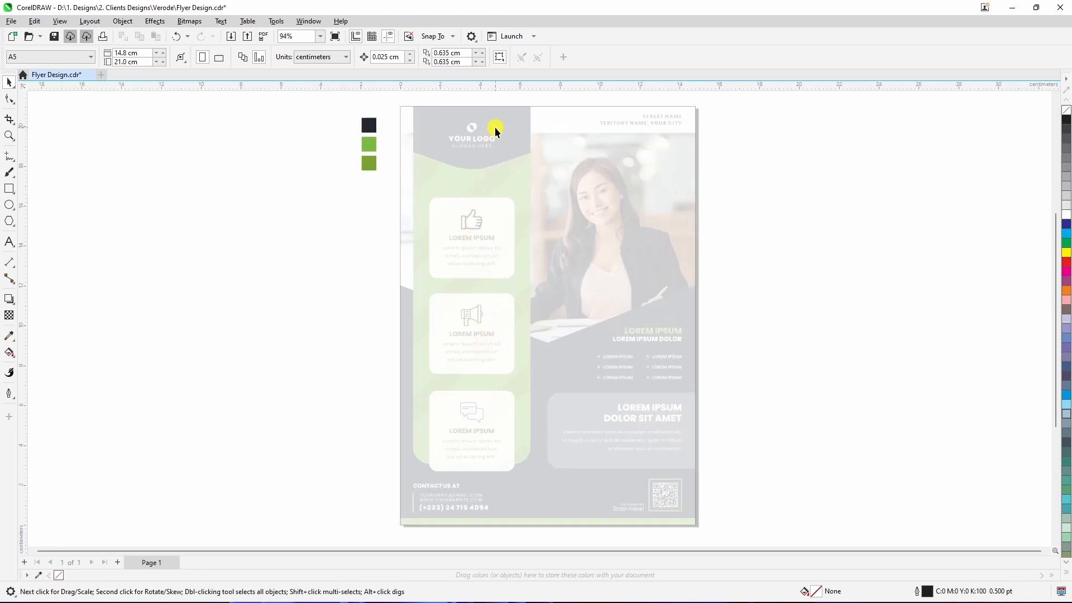
scroll(495, 131, "up", 1)
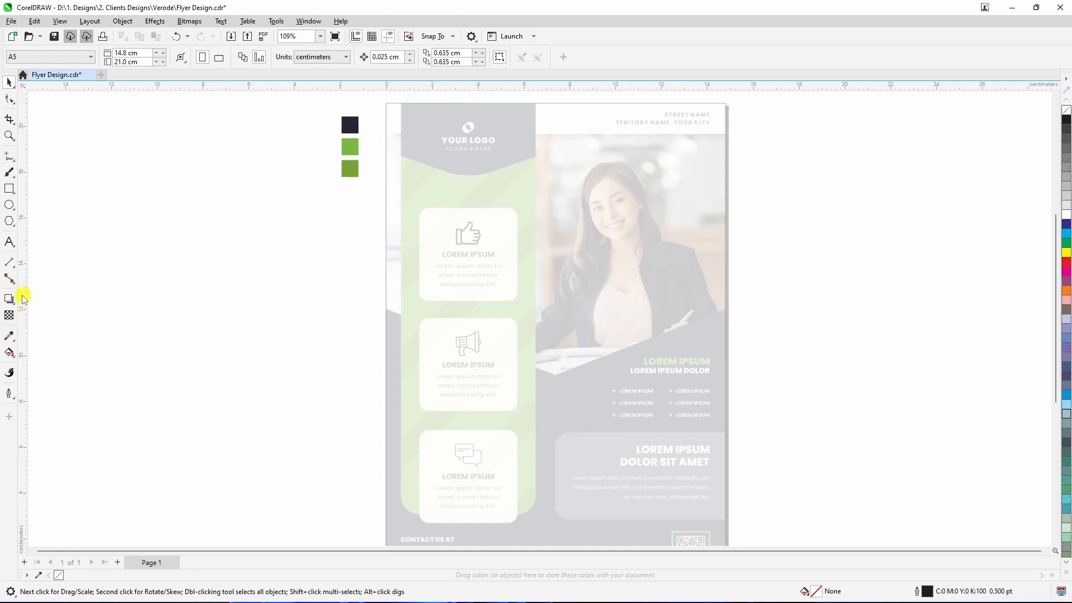
left_click_drag(24, 293, 400, 331)
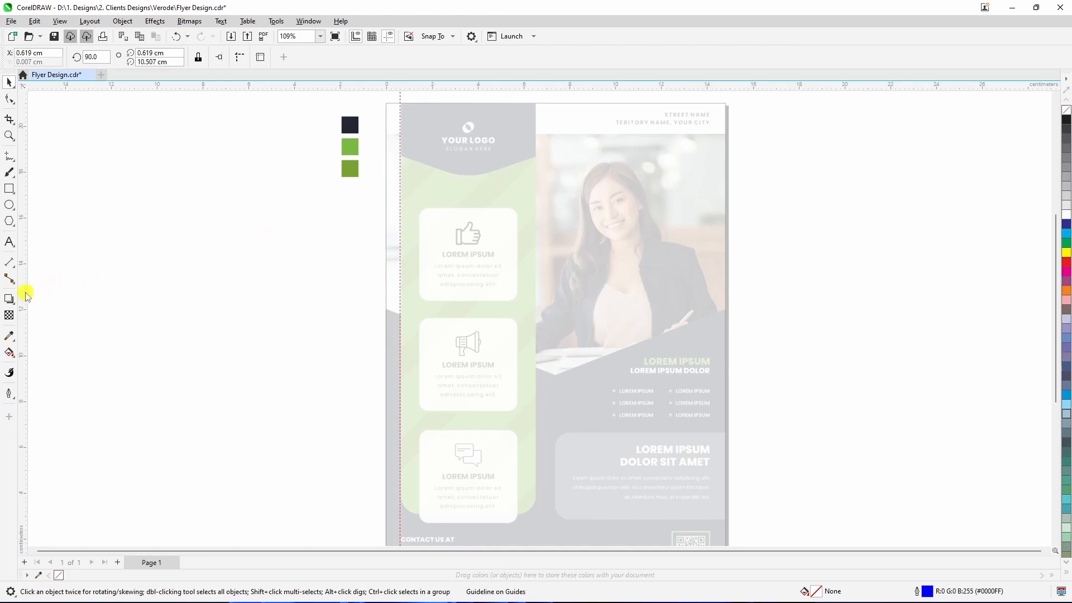
left_click_drag(28, 297, 535, 295)
left_click_drag(399, 87, 419, 518)
left_click_drag(419, 518, 419, 517)
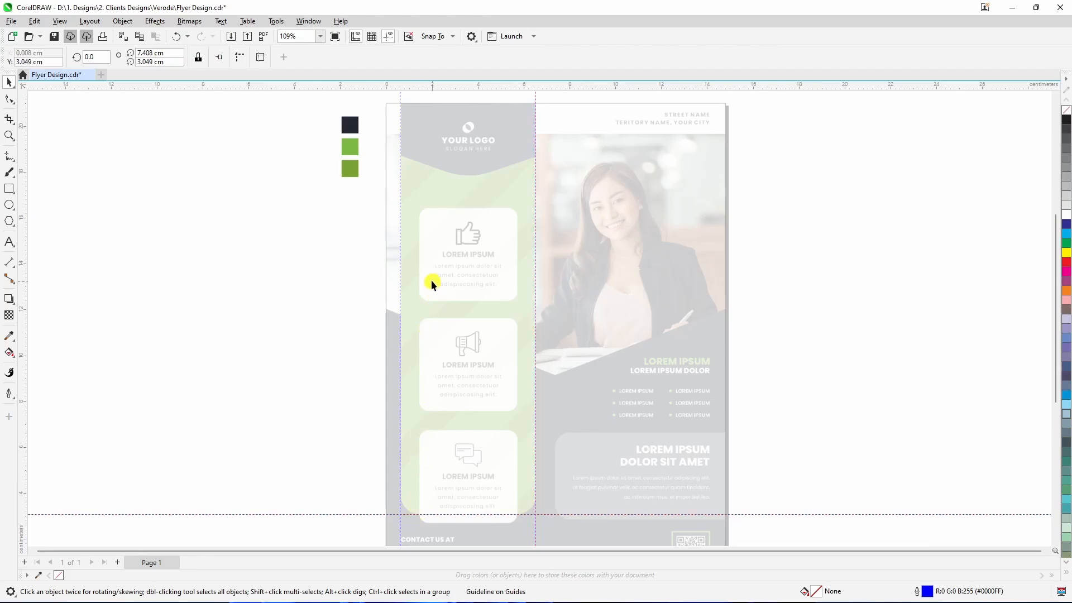
Step: Shift the left vertical guideline to about 0.641 cm to match the panel's edge, and check the right guideline's alignment
scroll(397, 109, "up", 3)
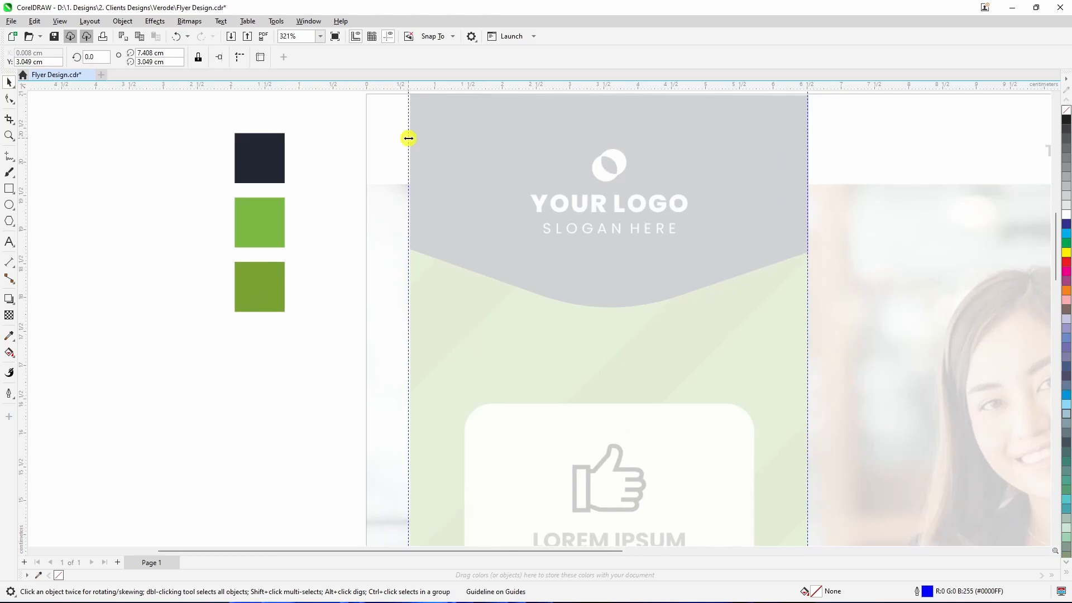
left_click(410, 137)
left_click_drag(410, 138, 411, 139)
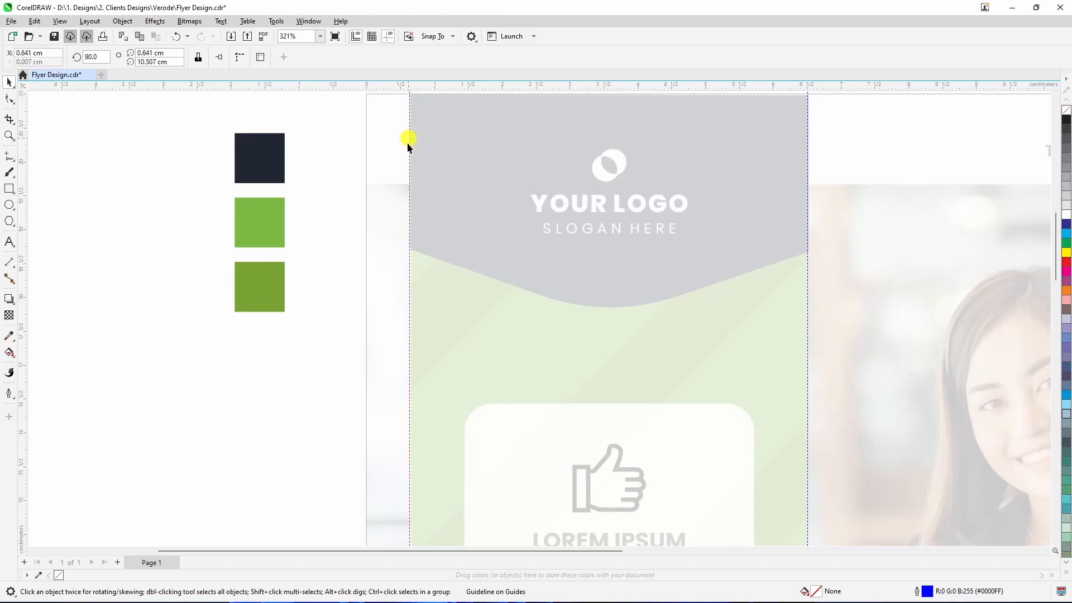
scroll(411, 139, "down", 4)
scroll(585, 230, "up", 3)
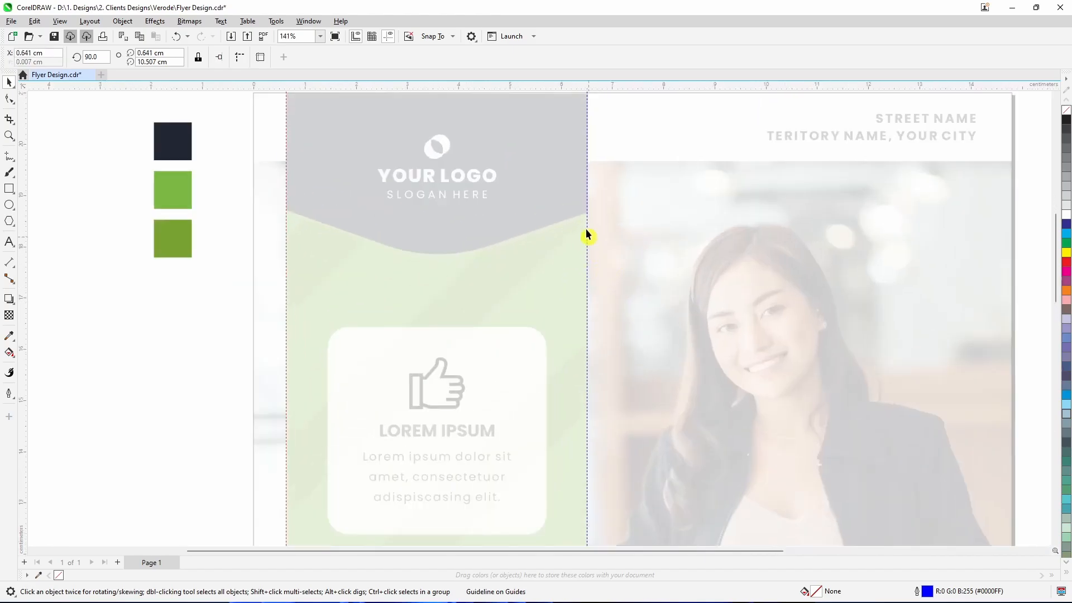
scroll(580, 231, "down", 3)
scroll(548, 238, "up", 3)
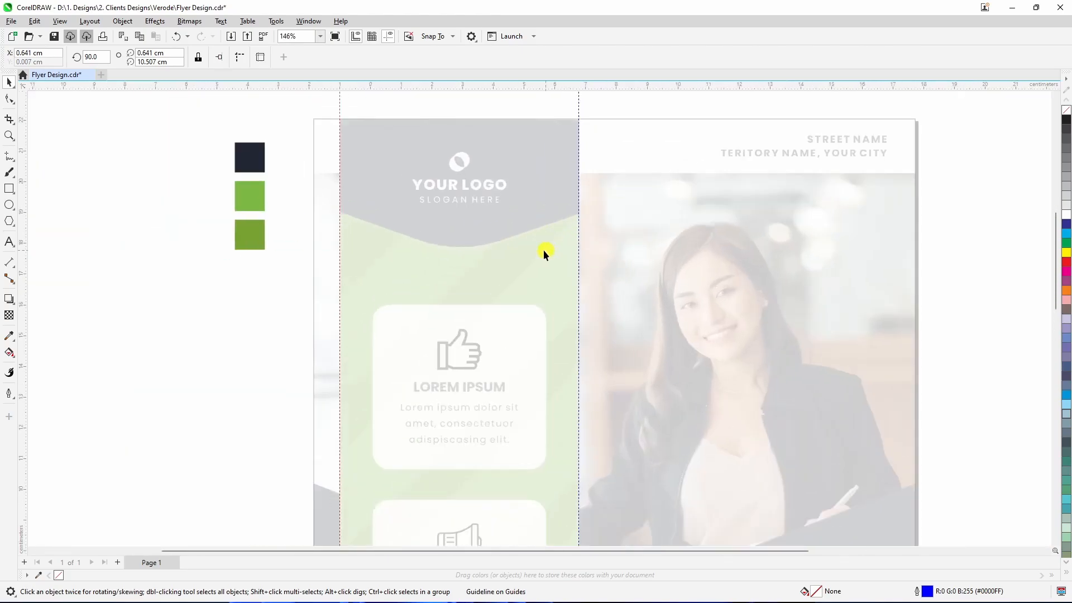
scroll(497, 274, "down", 4)
scroll(451, 379, "down", 3)
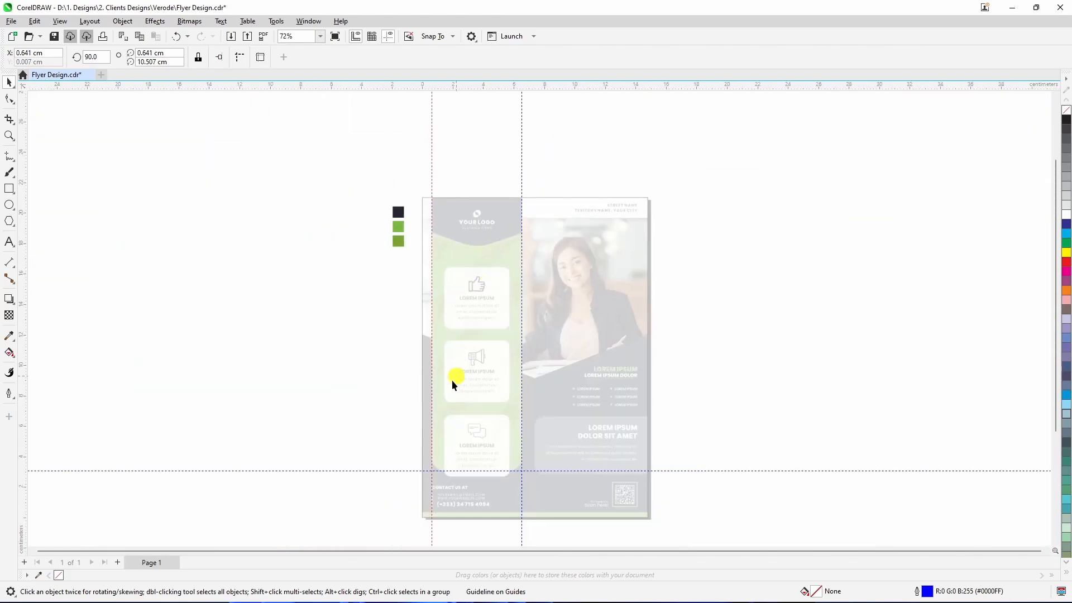
Step: Add horizontal guidelines at the page's top edge, 21.0 cm, and at the photo's top edge, about 19.65 cm
scroll(480, 404, "up", 2)
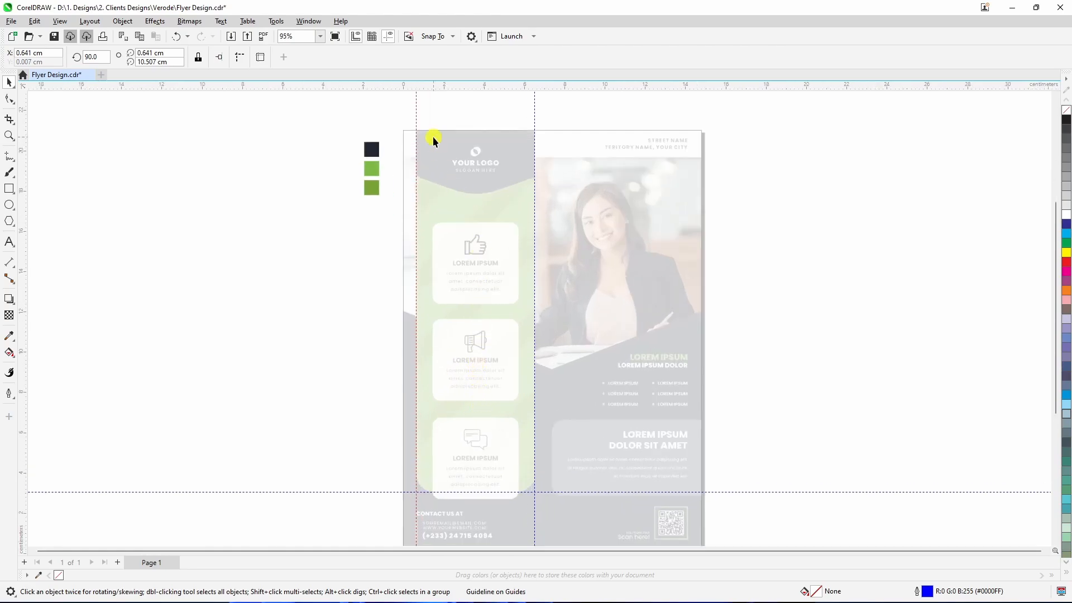
left_click_drag(451, 85, 464, 131)
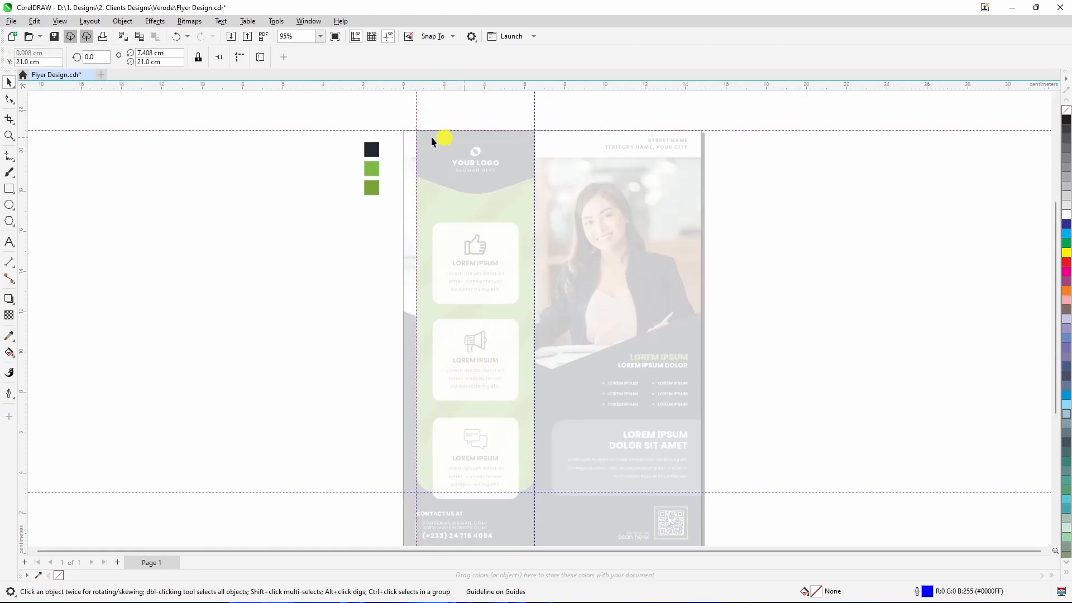
left_click_drag(547, 89, 565, 158)
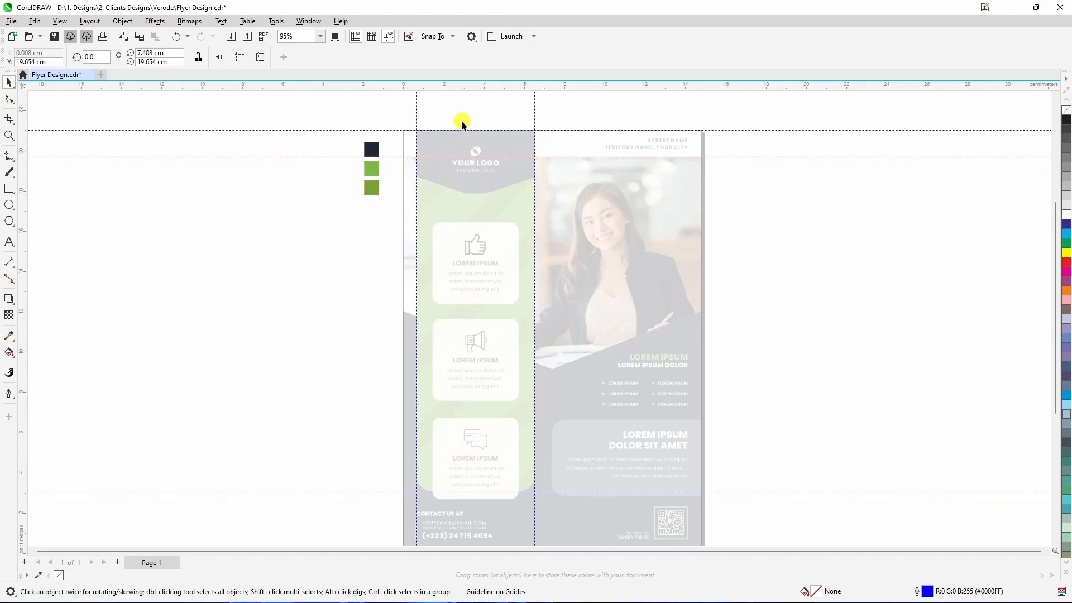
Step: Draw a rectangle about 5.9 by 3.14 cm over the dark logo header, between the two vertical guidelines
scroll(463, 123, "up", 4)
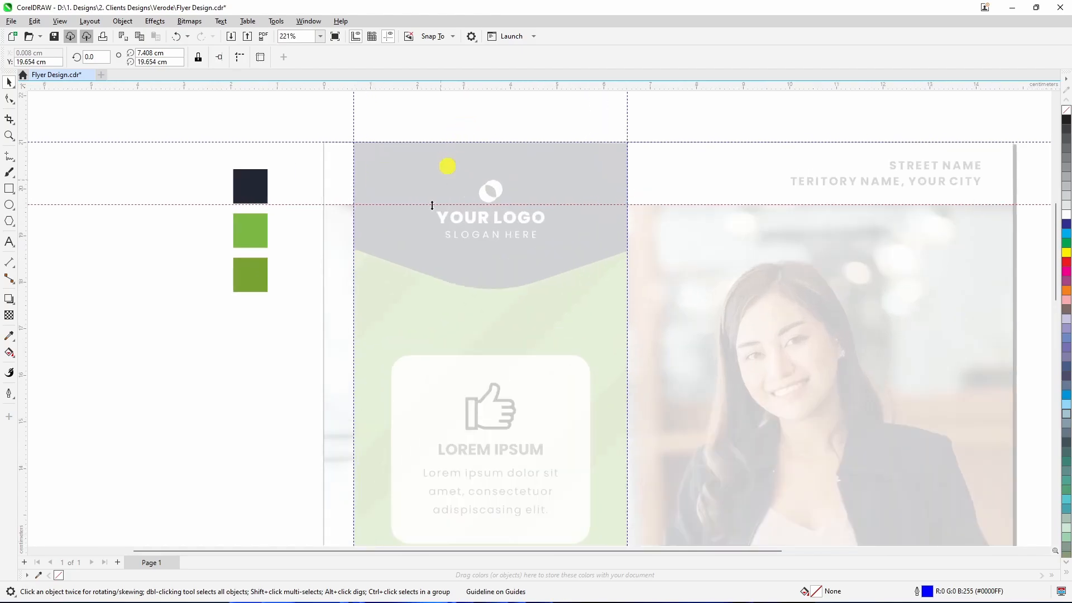
left_click(11, 189)
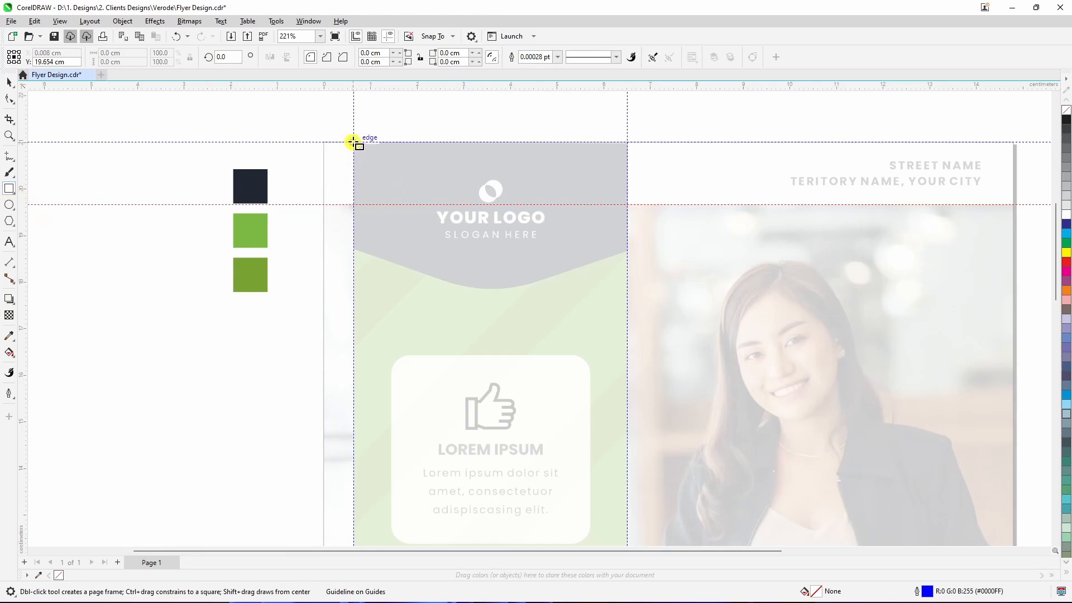
mouse_move(353, 143)
left_mouse_down()
mouse_move(421, 192)
mouse_move(628, 262)
mouse_move(627, 289)
left_mouse_up()
Step: Fine-tune the header rectangle's left and bottom edges to fit the traced shape, making it about 5.88 by 3.15 cm
scroll(351, 191, "up", 2)
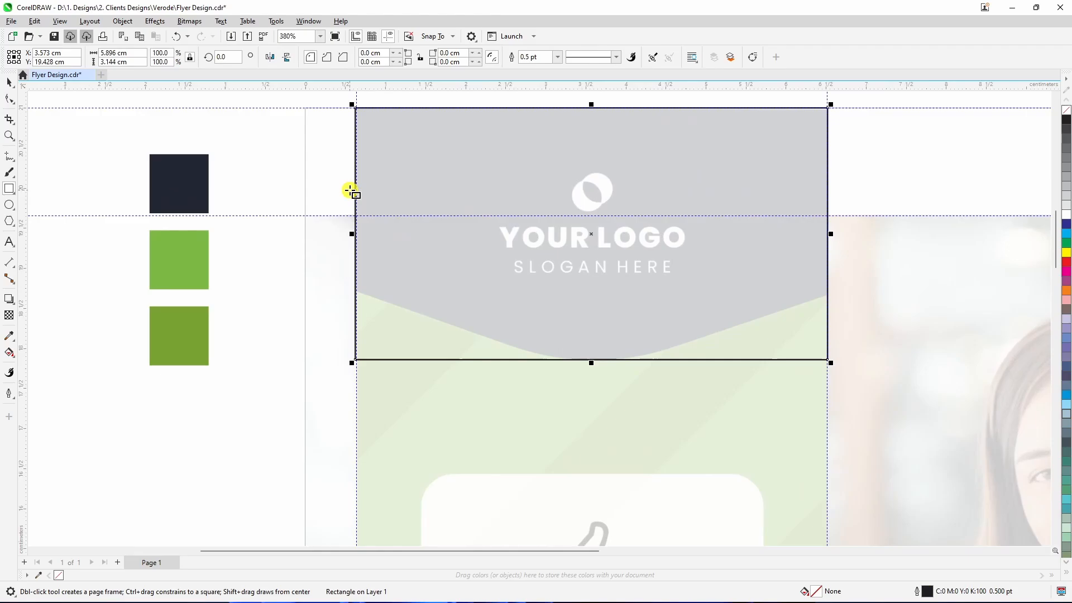
scroll(351, 191, "up", 2)
mouse_move(354, 264)
left_mouse_down()
mouse_move(321, 259)
mouse_move(360, 263)
left_mouse_up()
scroll(366, 294, "down", 2)
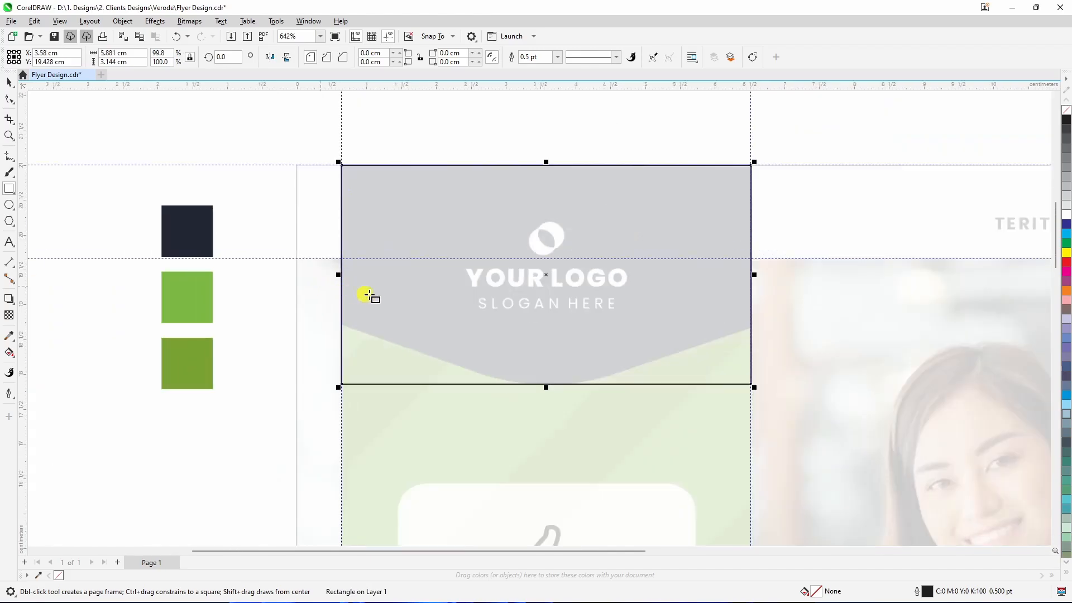
scroll(521, 232, "down", 2)
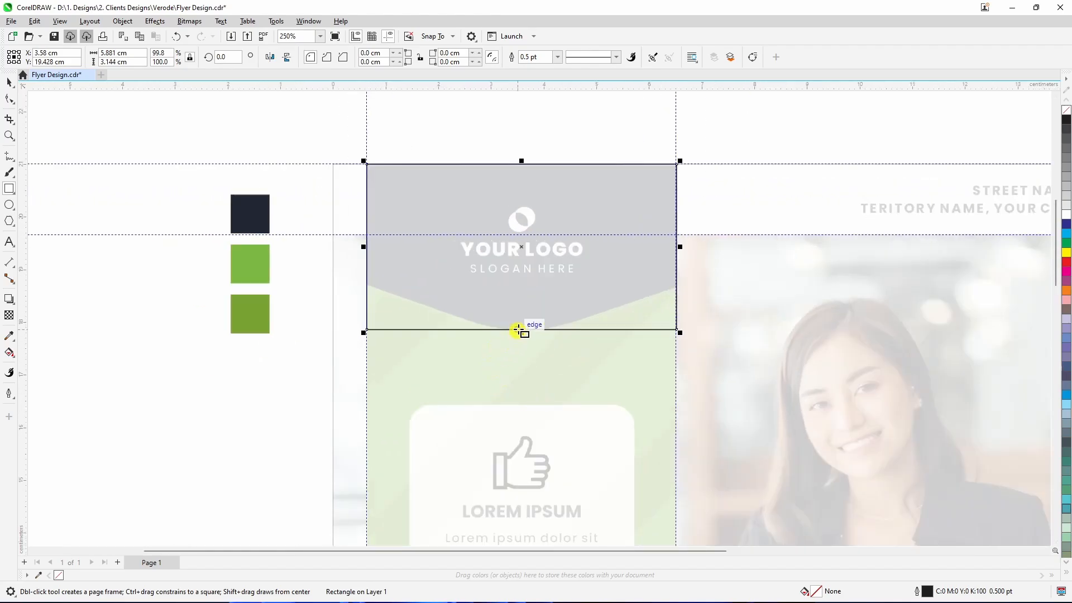
left_click_drag(523, 332, 521, 333)
scroll(525, 337, "up", 4)
scroll(521, 333, "down", 2)
scroll(522, 335, "down", 1)
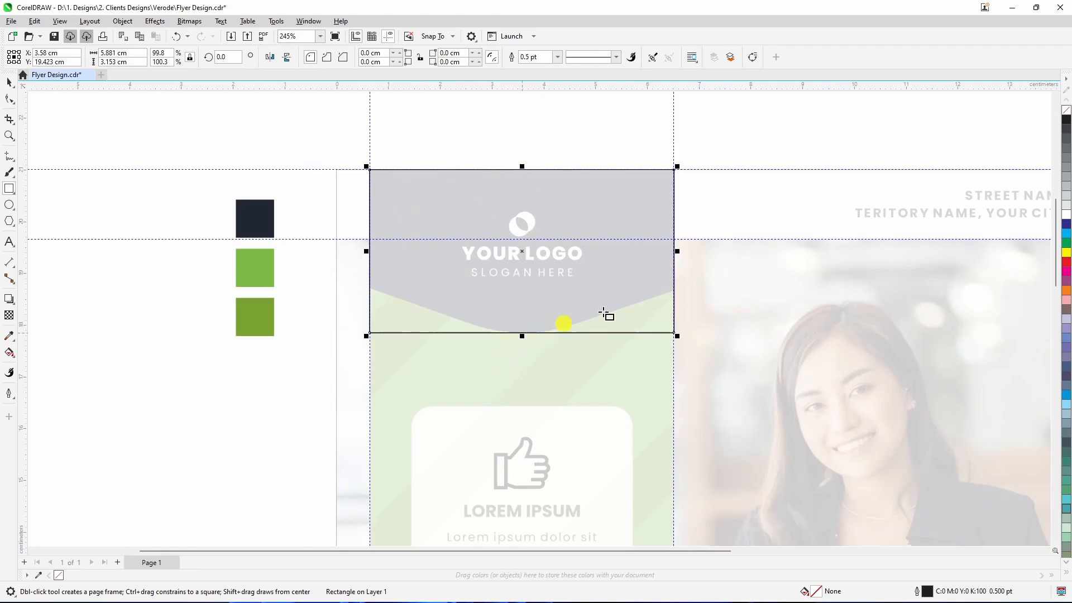
Step: Convert the rectangle over the logo header to curves so its nodes can be edited
left_click(10, 100)
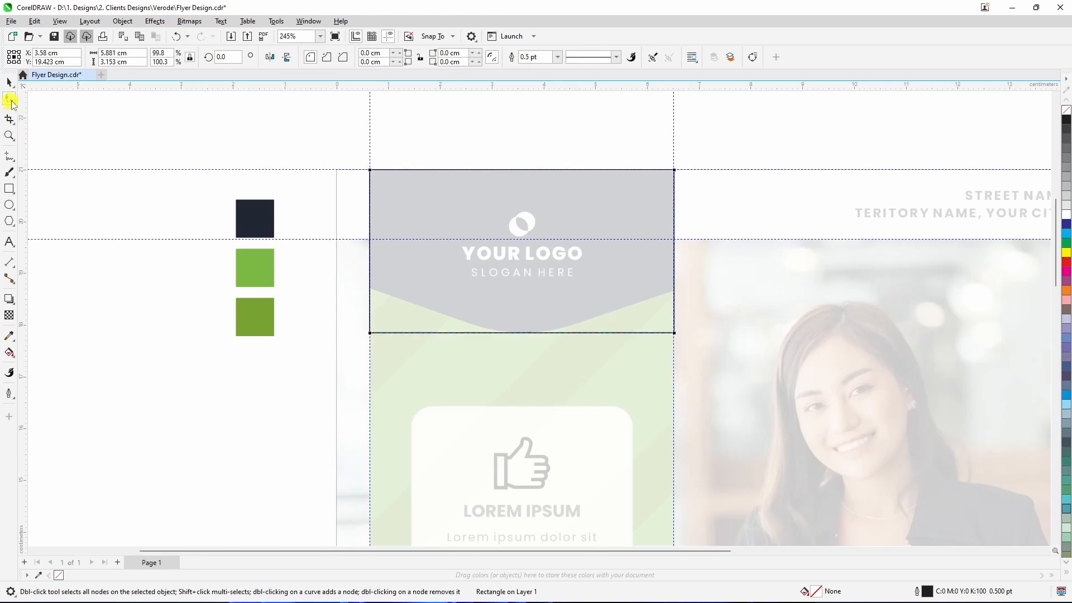
right_click(481, 209)
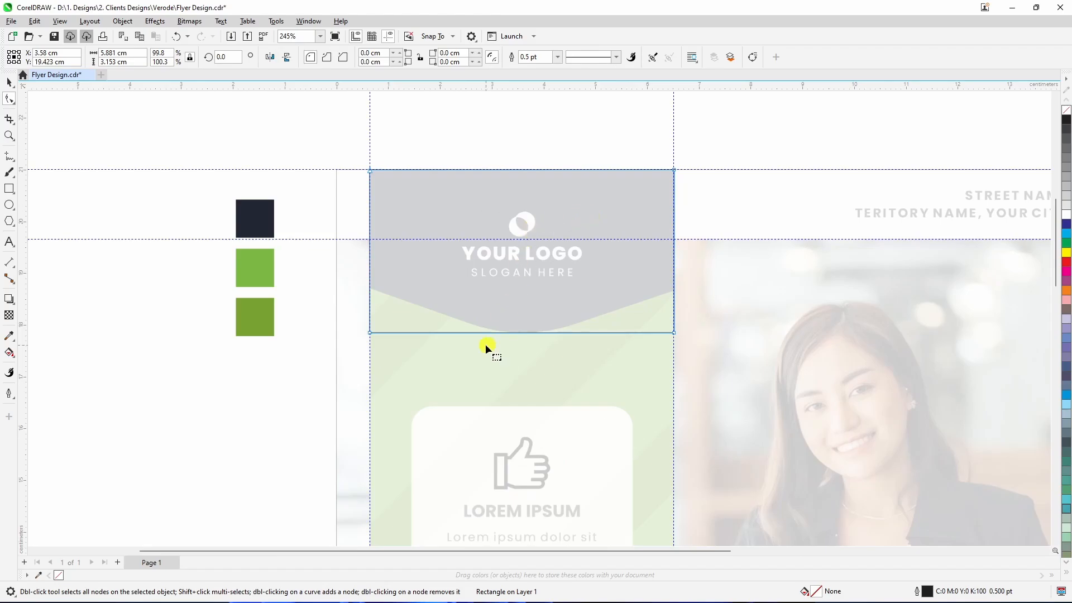
key("ctrl+q")
scroll(491, 332, "up", 1)
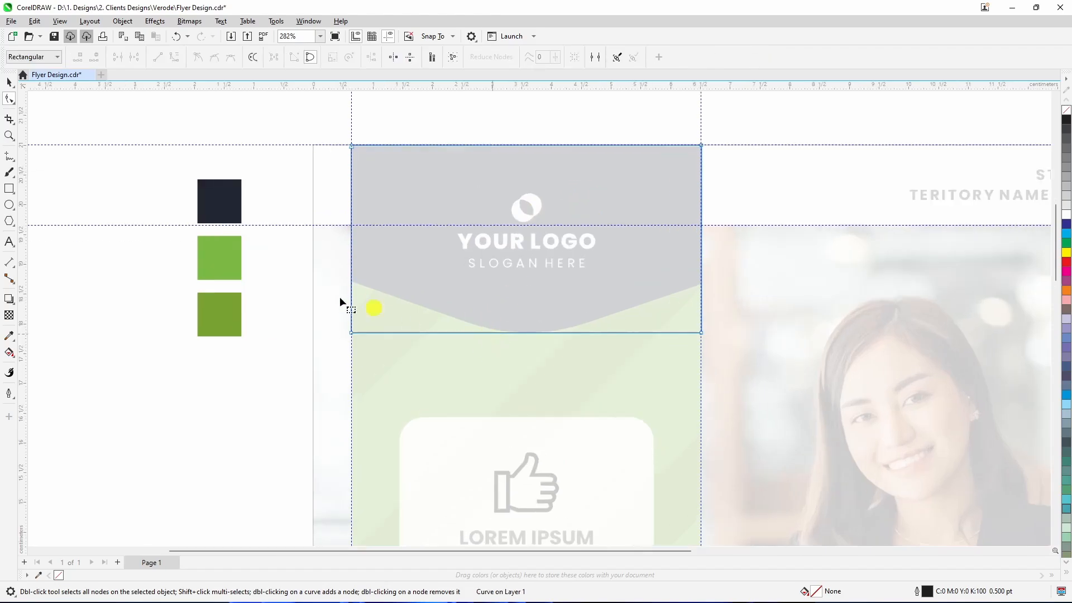
Step: Add a vertical guideline through the header shape's center, at 3.58 cm
left_click(10, 82)
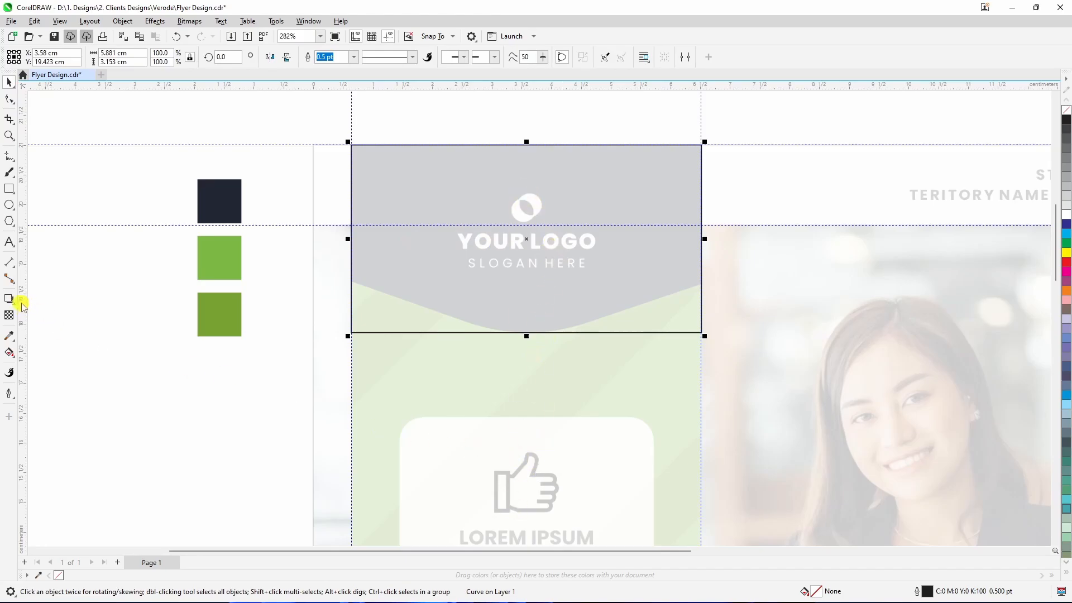
left_click_drag(22, 303, 527, 241)
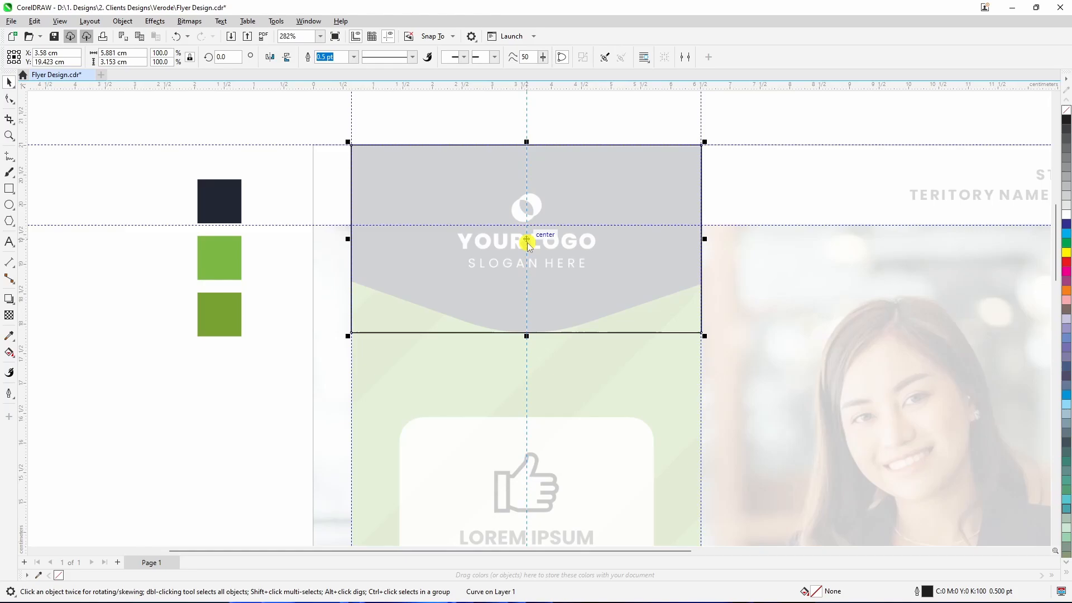
left_click_drag(527, 241, 526, 241)
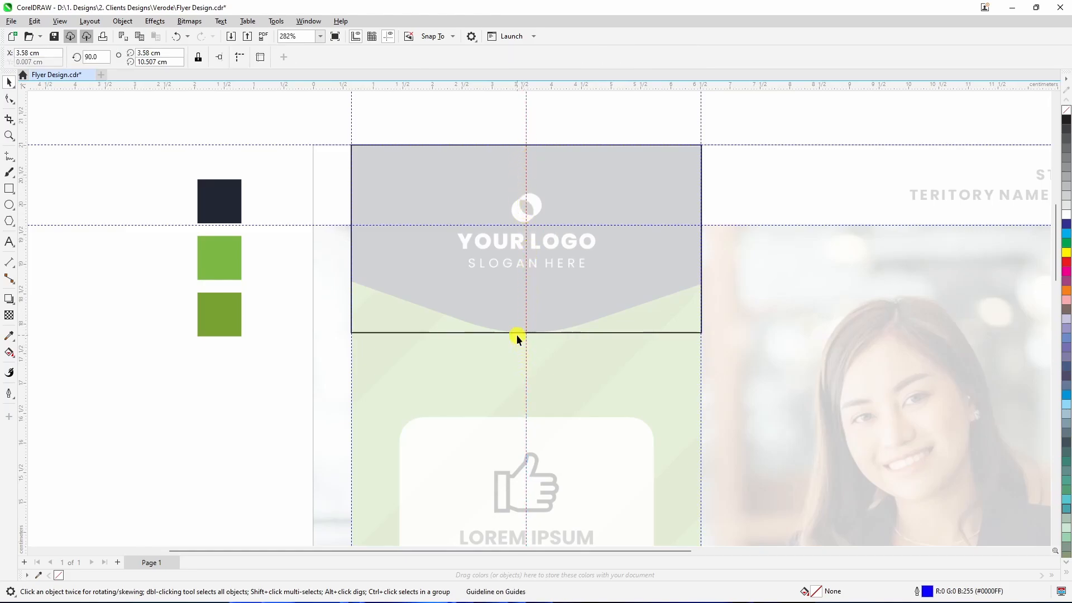
left_click(461, 288)
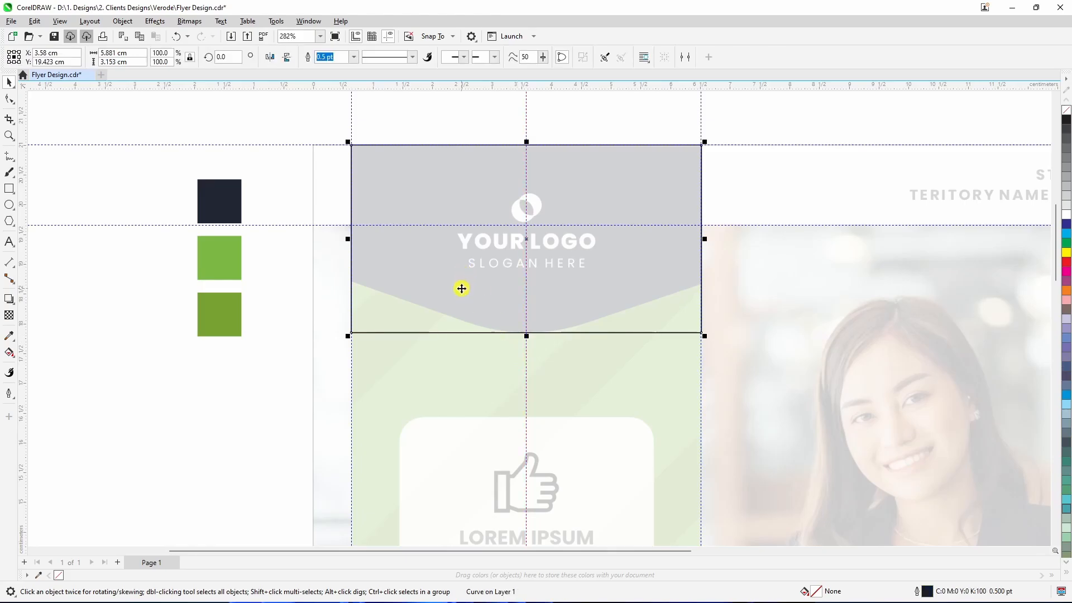
Step: Add a node on the header shape's bottom edge where it crosses the central vertical guideline
left_click(9, 101)
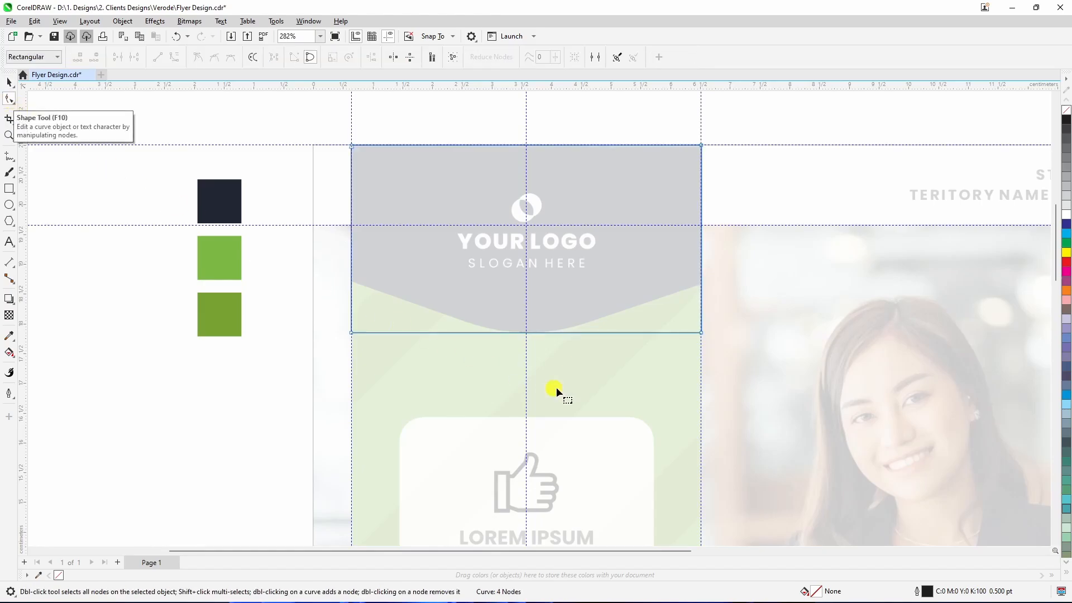
scroll(527, 333, "up", 6)
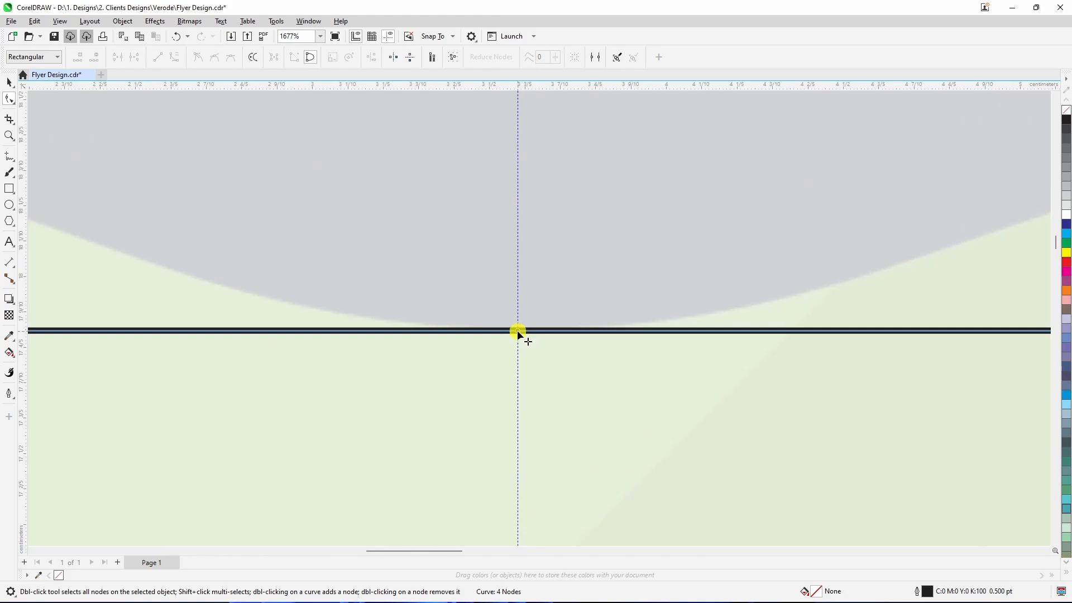
double_click(517, 330)
scroll(516, 330, "down", 5)
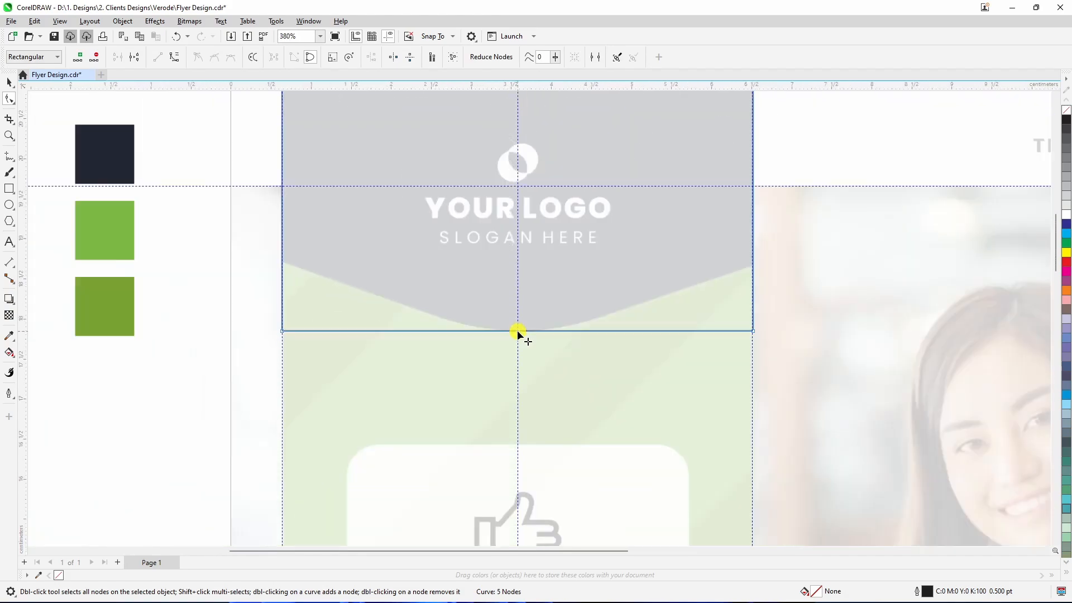
scroll(516, 330, "down", 1)
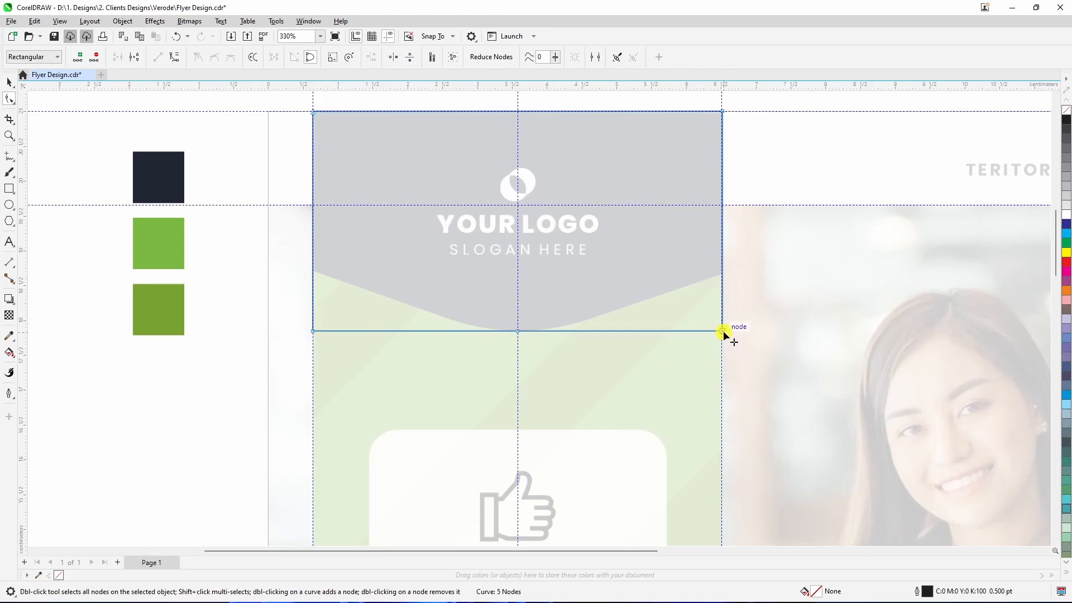
Step: Raise the header shape's two bottom corner nodes to the traced panel edges and pull its bottom middle node slightly below the curve
left_click_drag(724, 333, 722, 274)
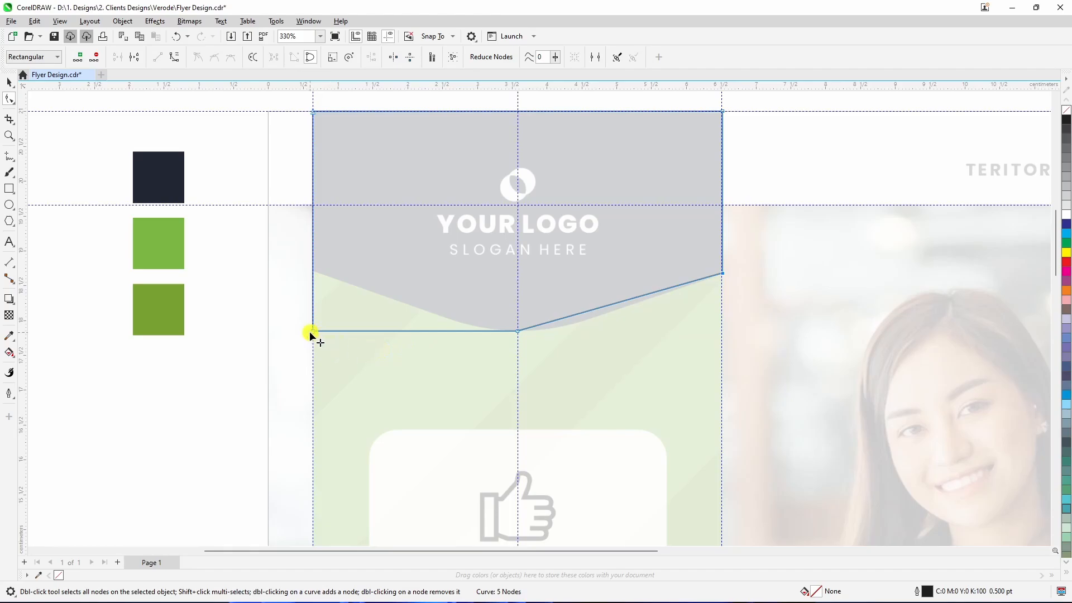
left_click_drag(312, 330, 312, 271)
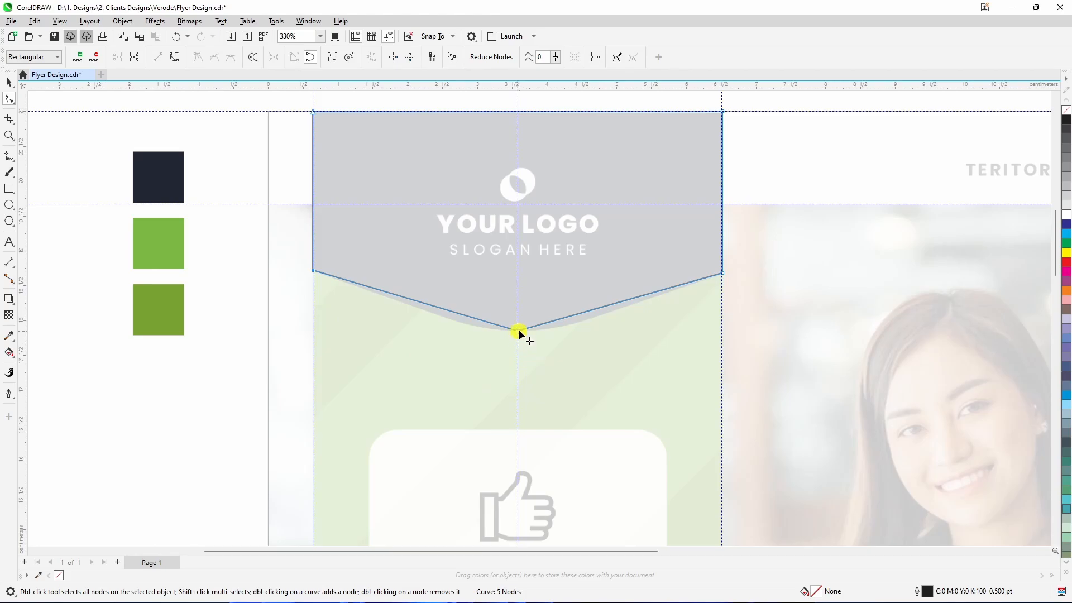
left_click_drag(517, 330, 516, 348)
scroll(501, 343, "down", 3)
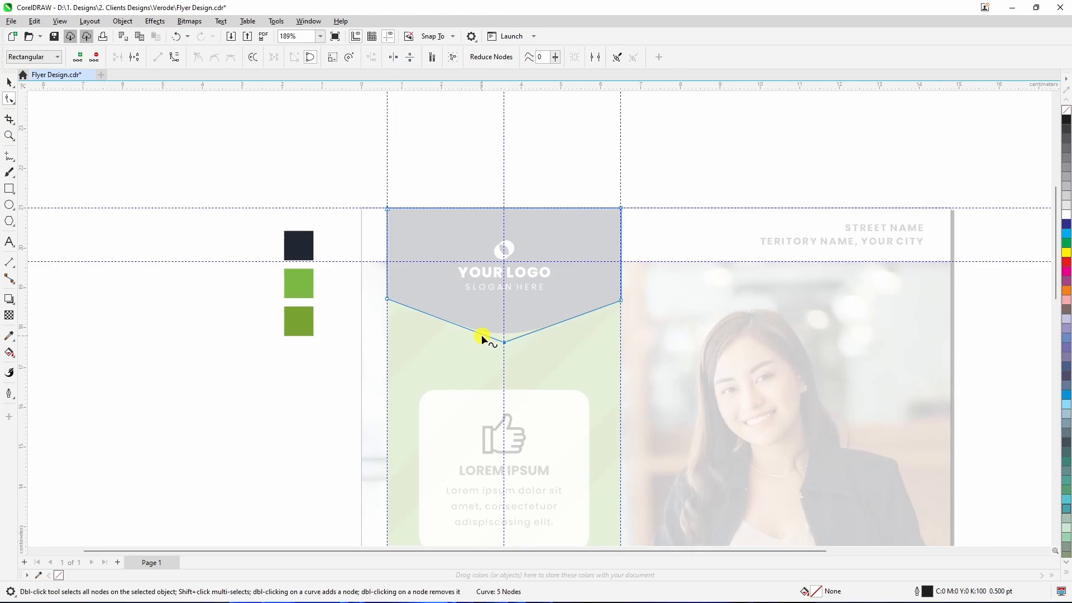
Step: Fillet the header shape's bottom point with a 3.62 cm radius to match the traced curve, and deselect the shape
left_click(308, 20)
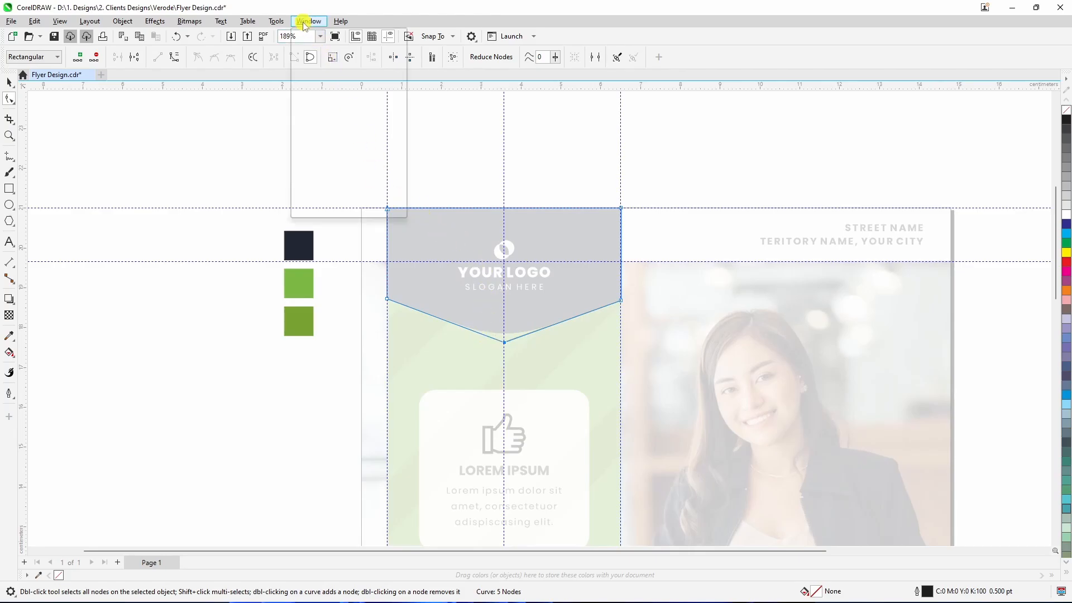
mouse_move(329, 171)
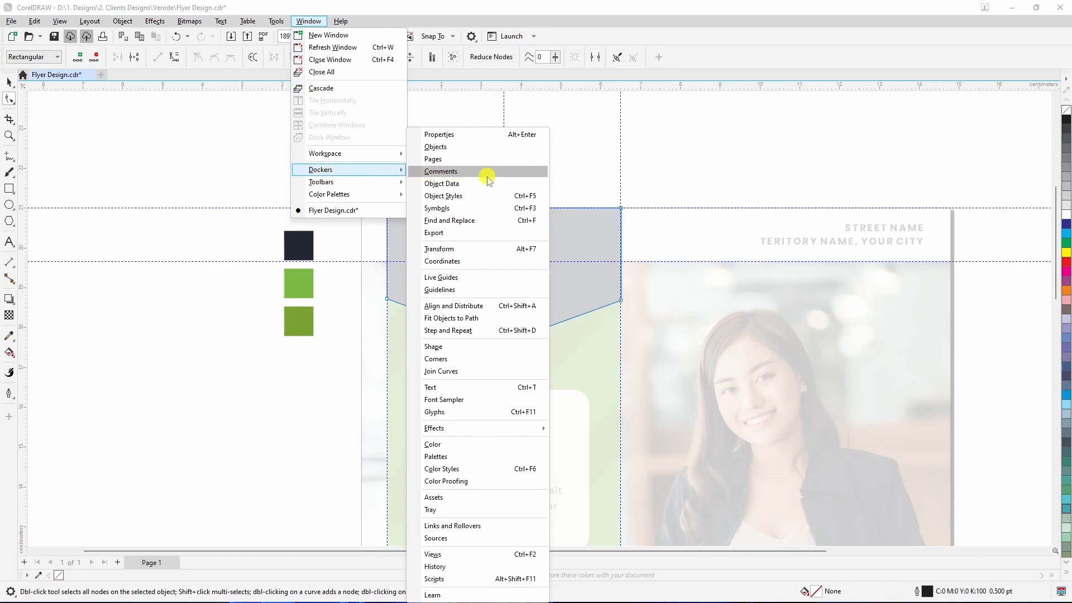
left_click(446, 358)
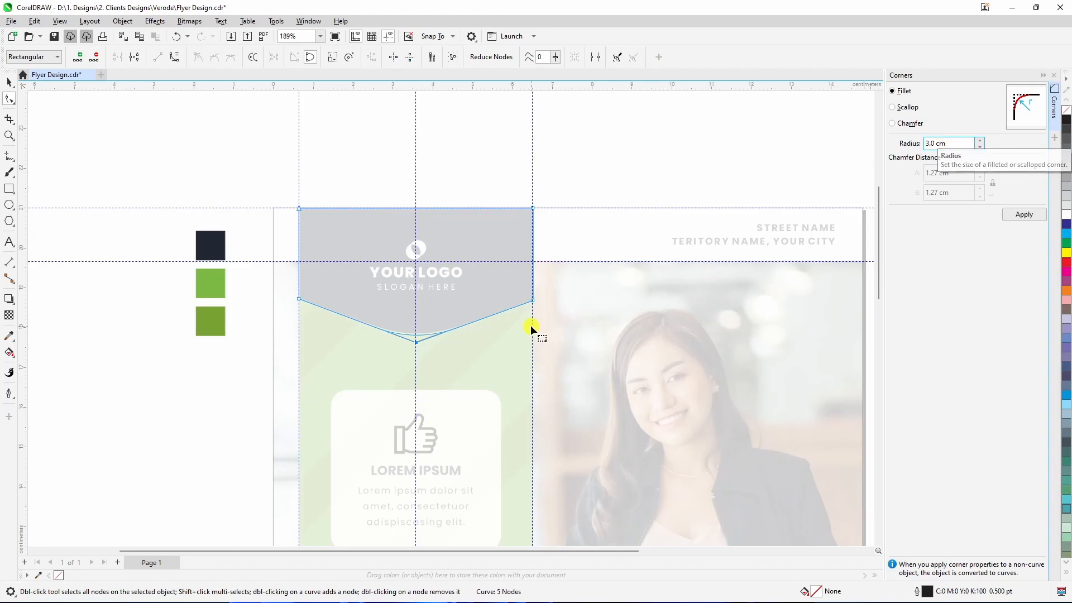
scroll(410, 342, "up", 1)
scroll(410, 342, "up", 2)
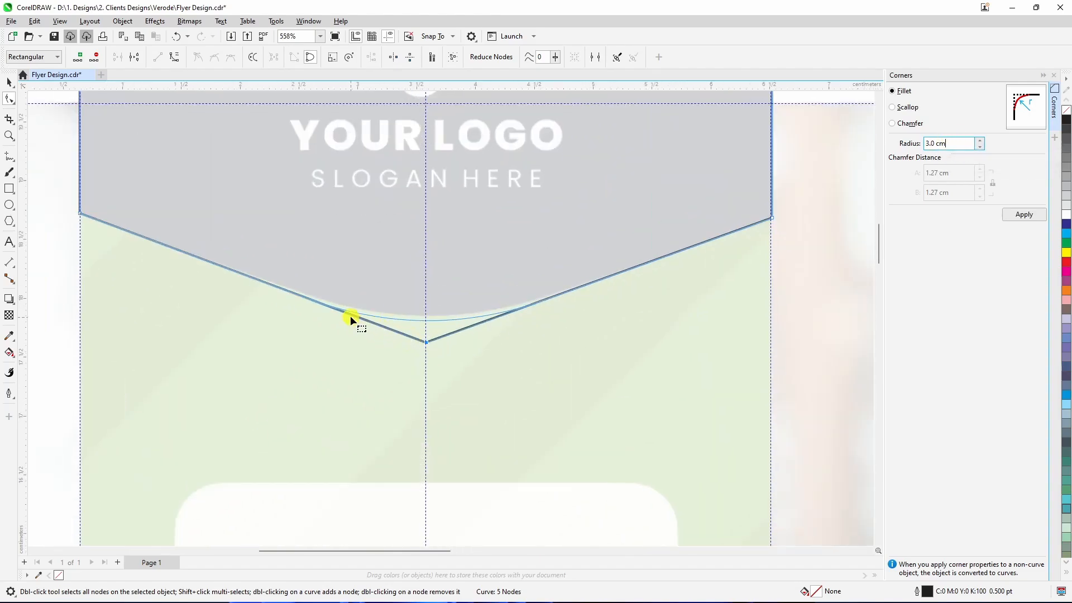
left_click(980, 141)
left_click(981, 142)
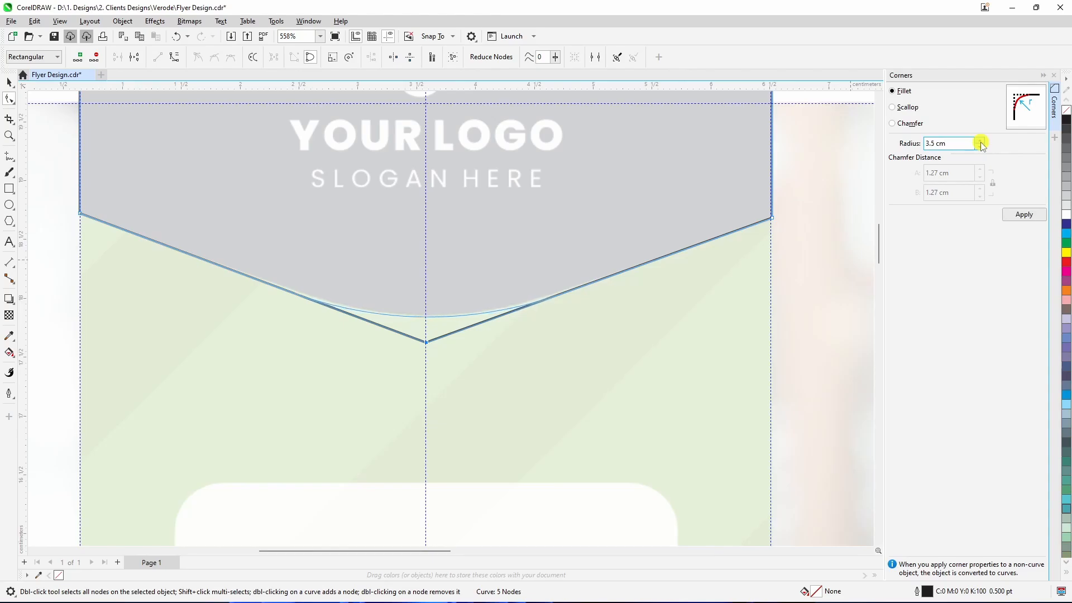
left_click(980, 142)
left_click(1024, 215)
scroll(403, 303, "down", 3)
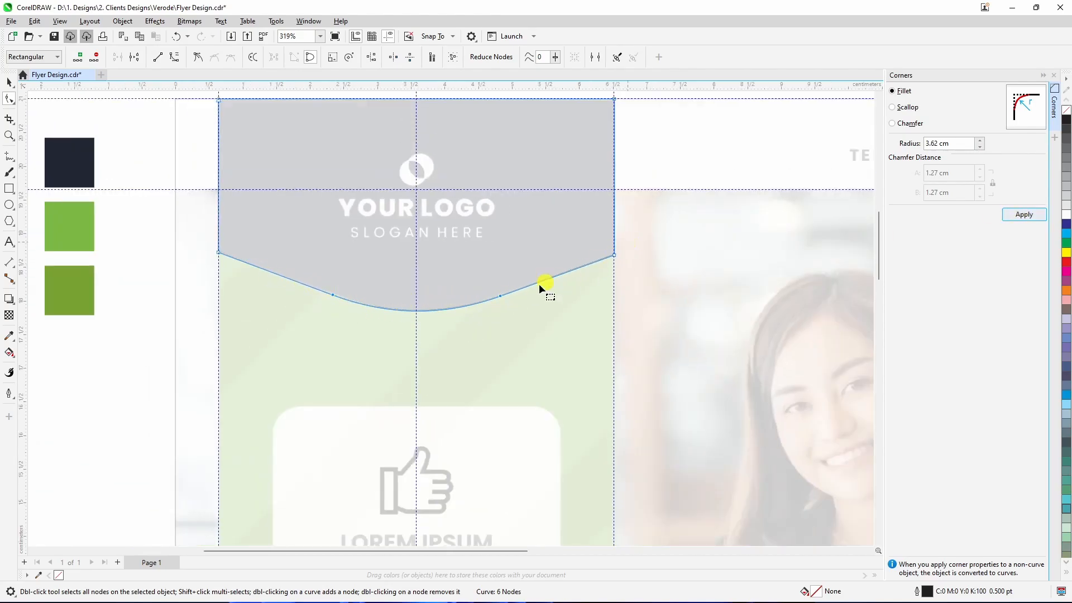
scroll(538, 284, "down", 4)
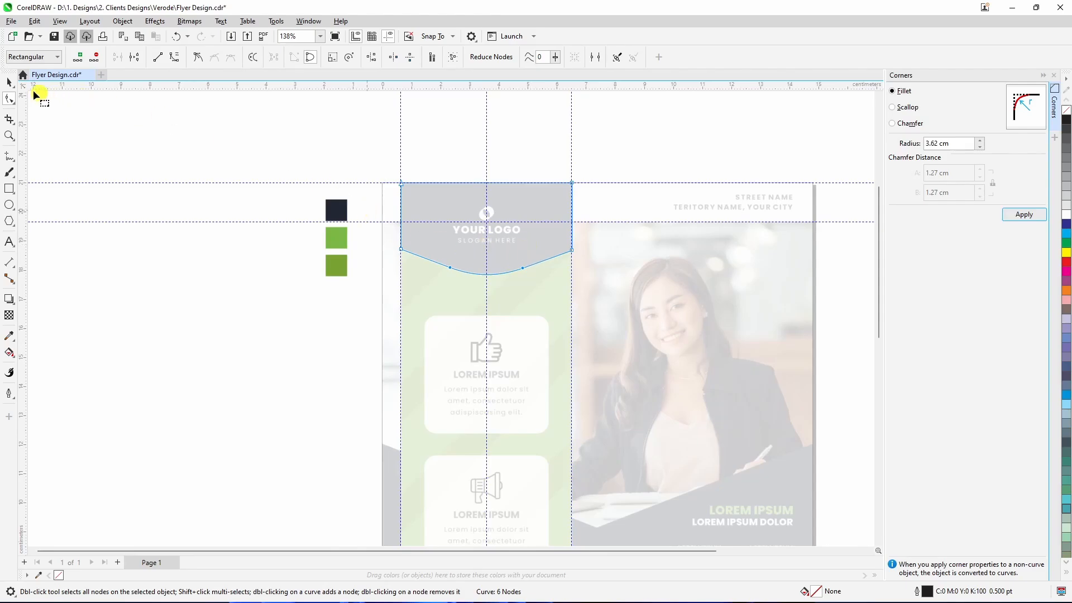
left_click(9, 82)
left_click(239, 323)
Step: Draw a rectangle about 5.86 by 17.95 cm over the green panel, from the page's top edge to the panel's bottom guideline
scroll(461, 217, "down", 4)
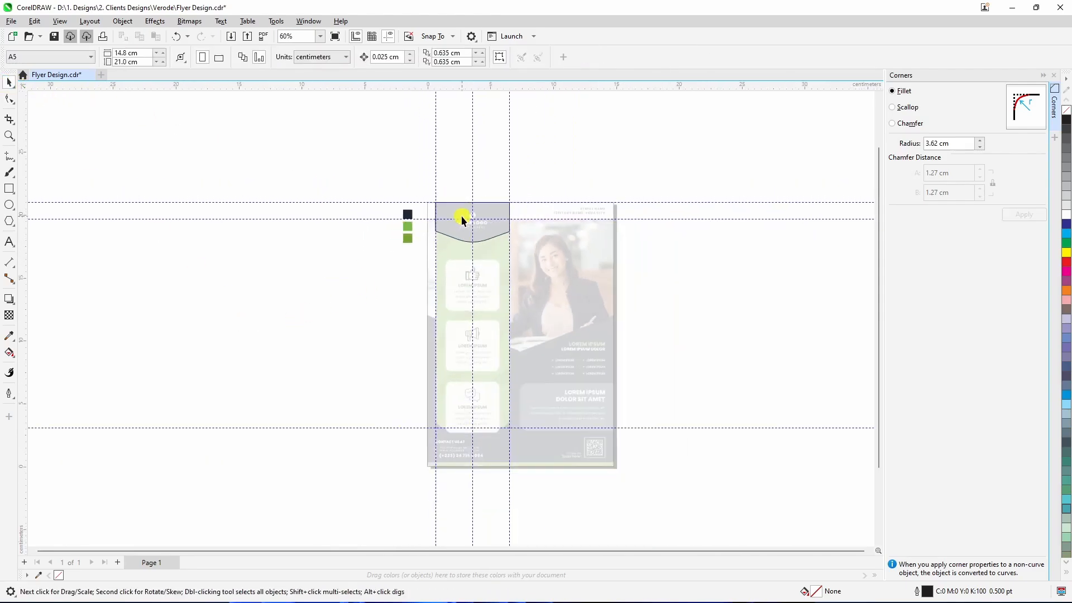
scroll(453, 385, "up", 3)
scroll(453, 389, "down", 2)
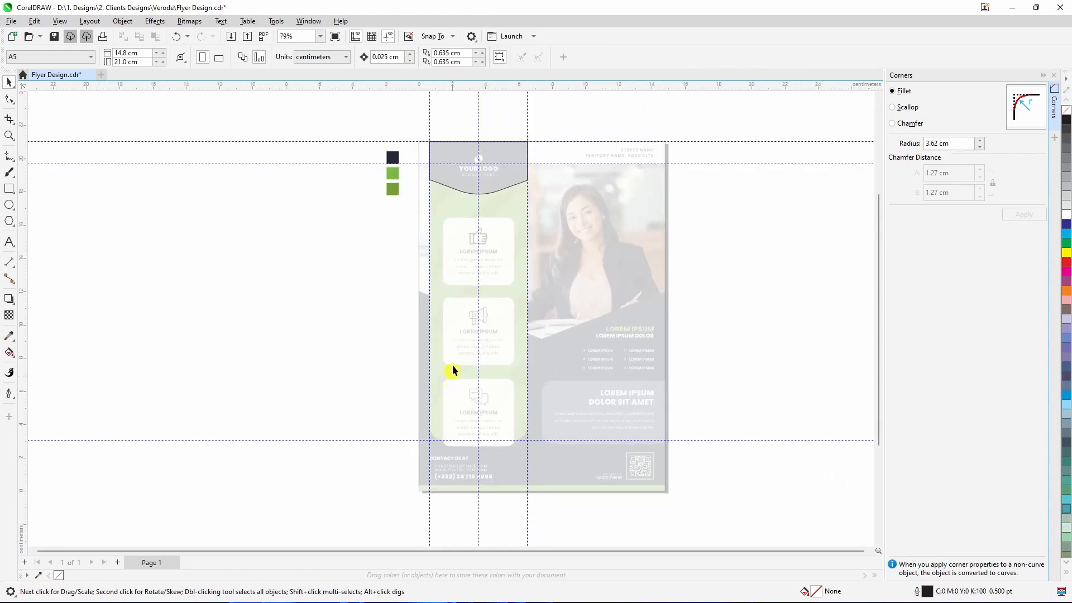
scroll(467, 211, "up", 1)
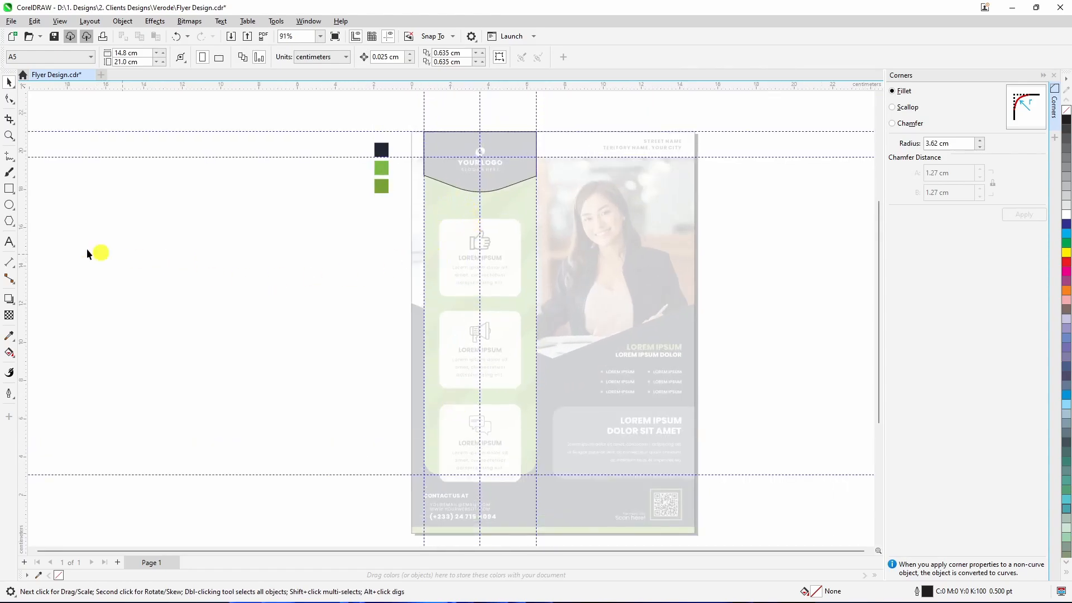
left_click(9, 190)
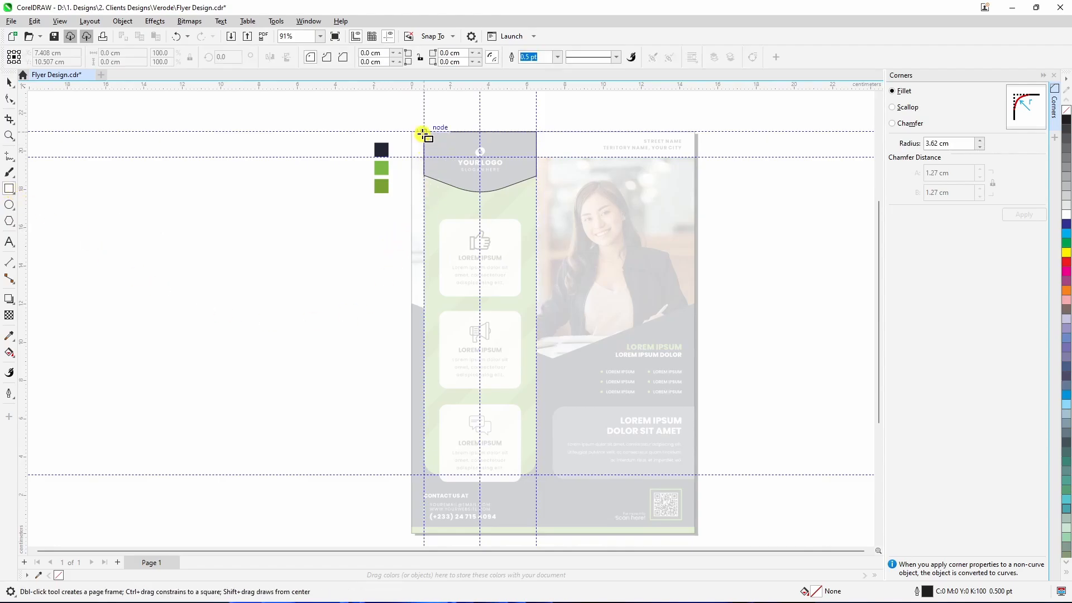
left_click_drag(423, 132, 501, 456)
scroll(513, 480, "up", 8)
scroll(480, 449, "down", 5)
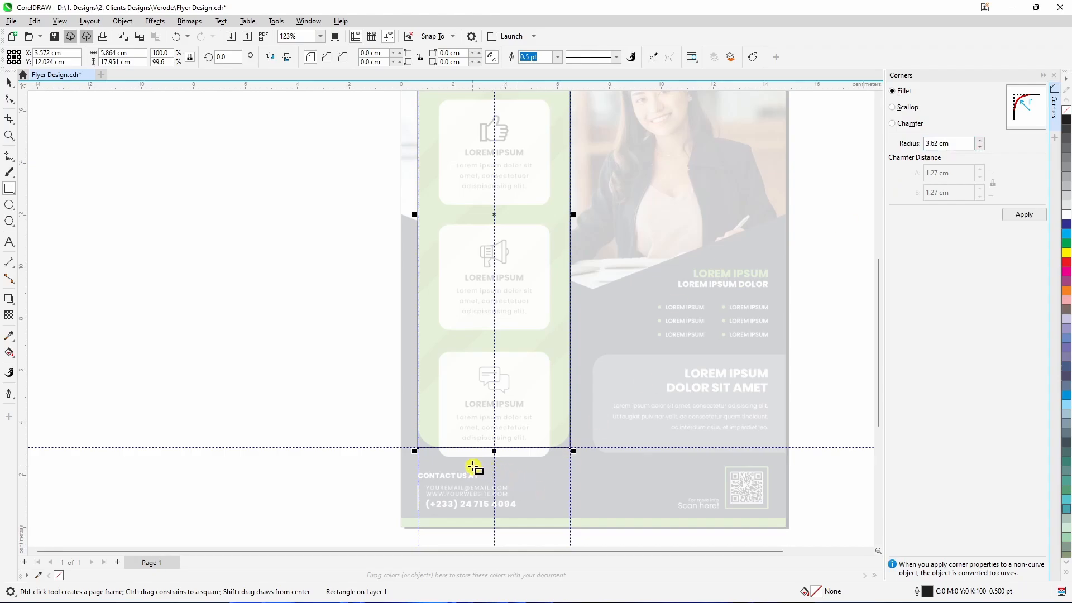
scroll(482, 455, "up", 3)
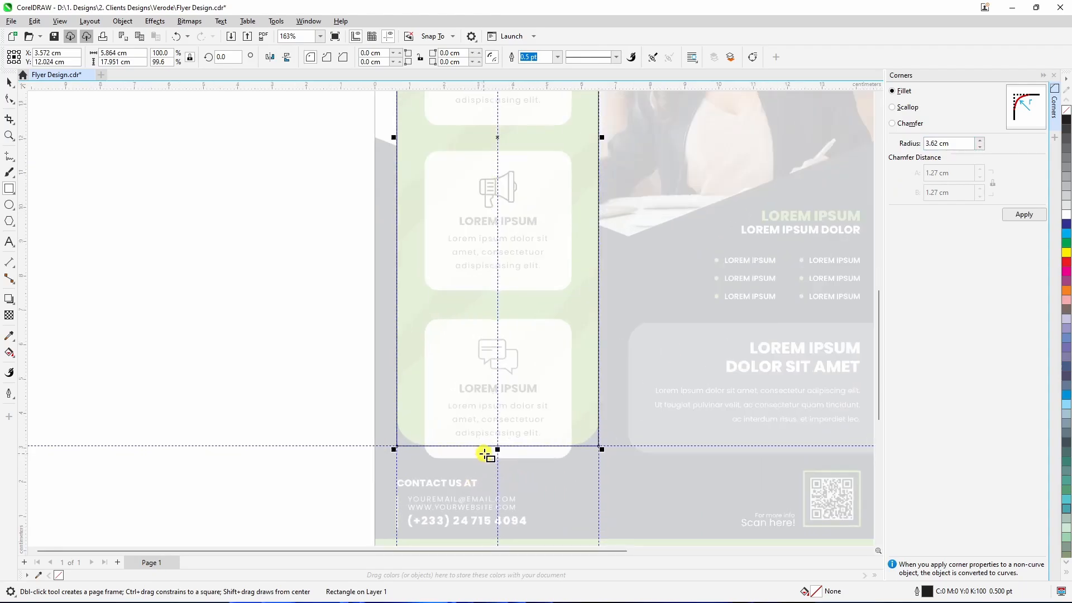
left_click(9, 99)
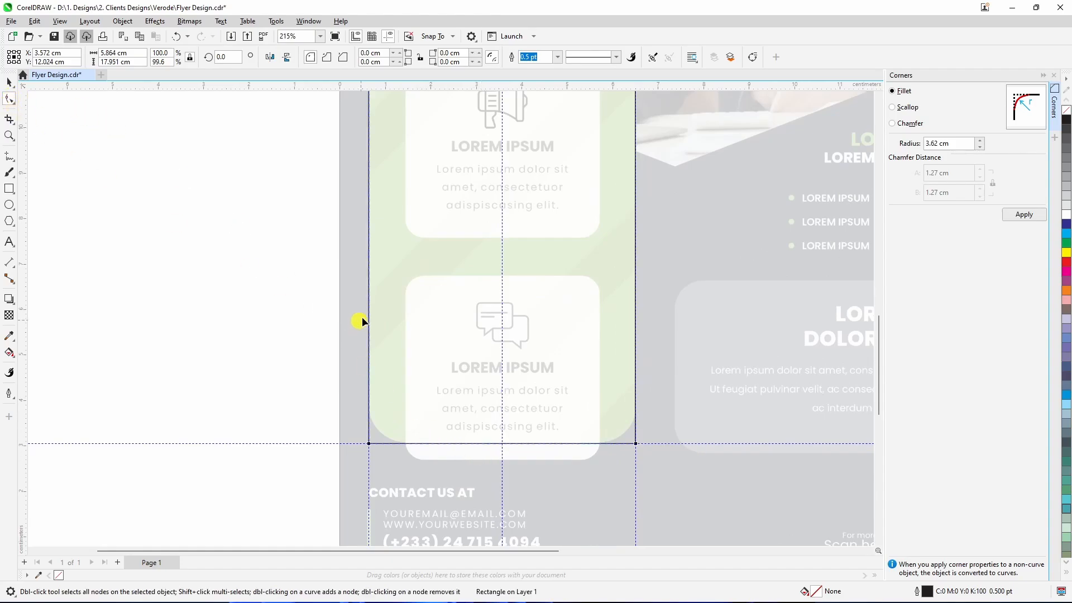
right_click(429, 256)
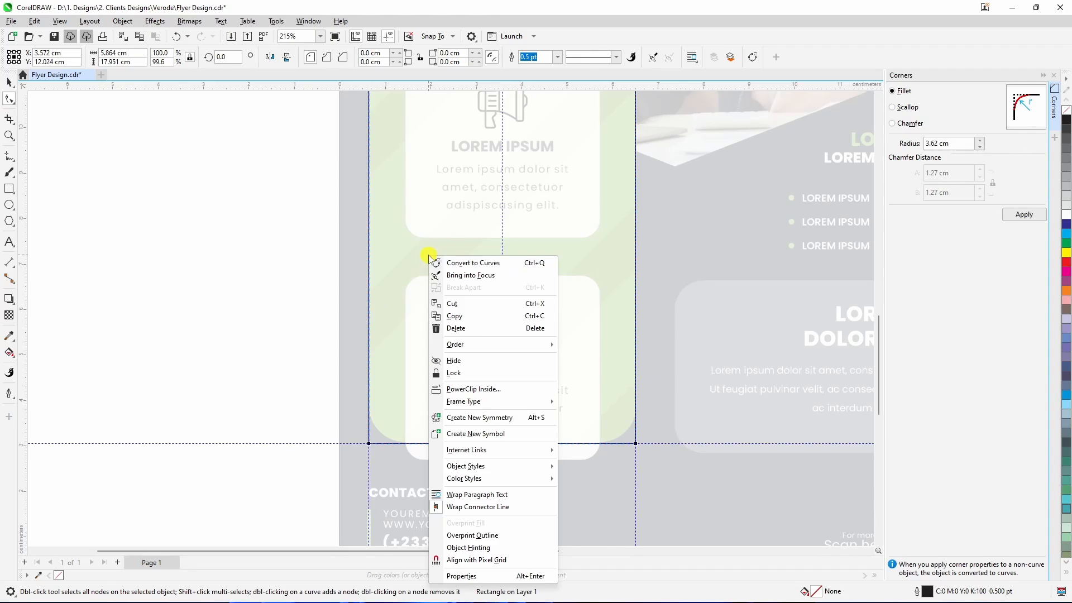
left_click(475, 265)
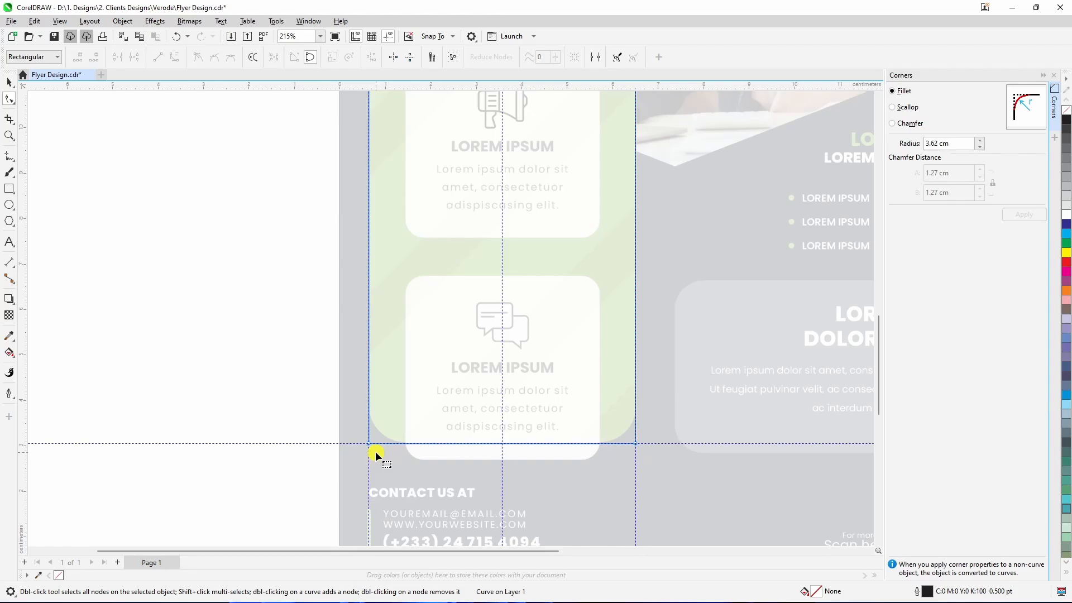
key("ctrl+z")
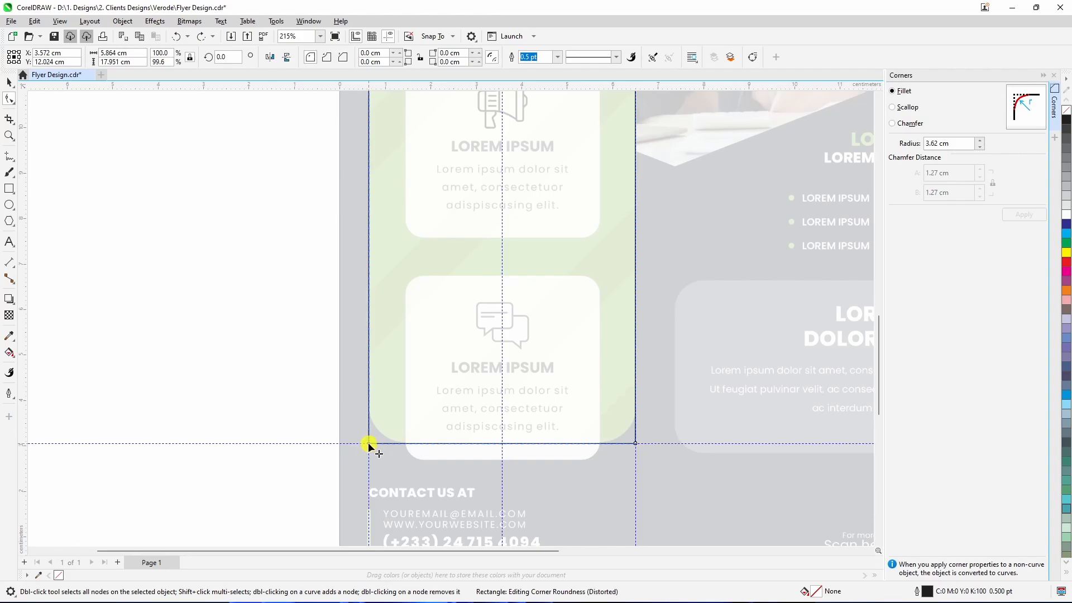
Step: Round the green panel rectangle's two bottom corners to about 0.87 cm, matching the traced panel, and deselect it
left_click_drag(369, 445, 407, 446)
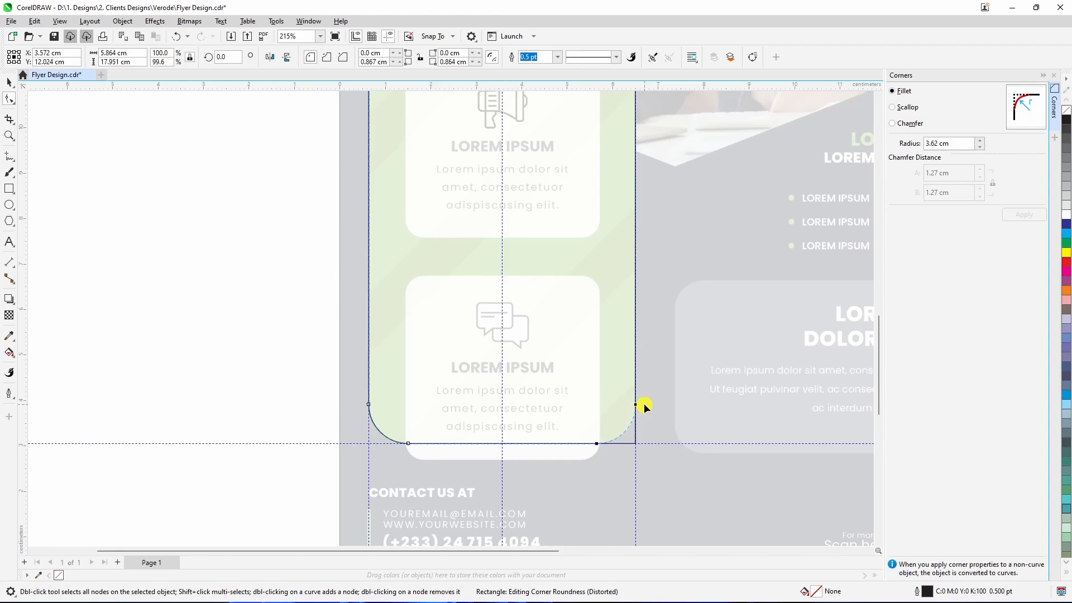
left_click_drag(644, 403, 644, 404)
scroll(545, 445, "down", 5)
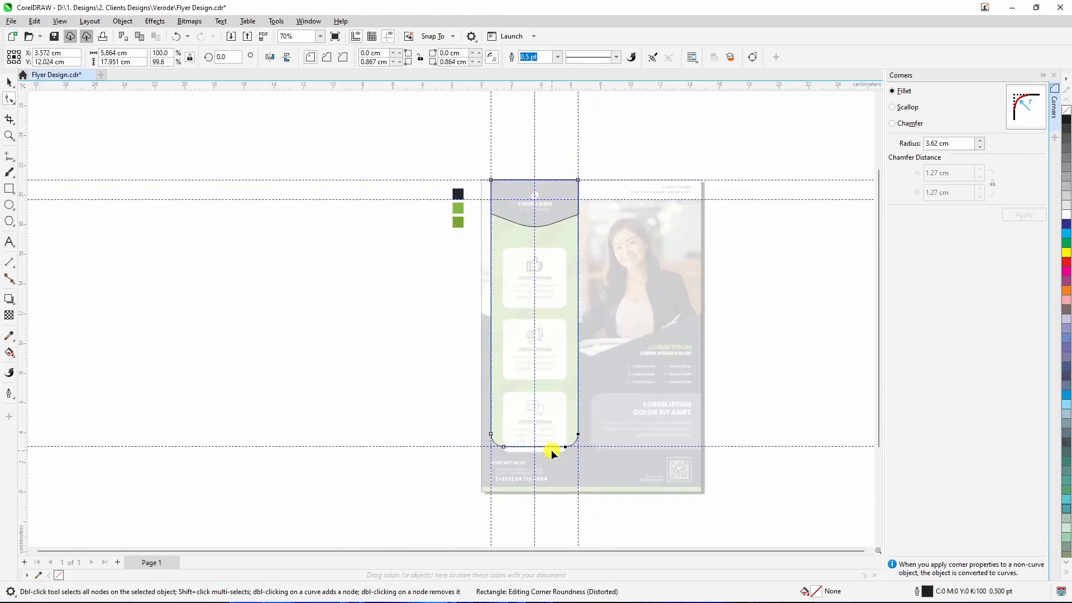
scroll(551, 449, "down", 1)
scroll(541, 284, "up", 1)
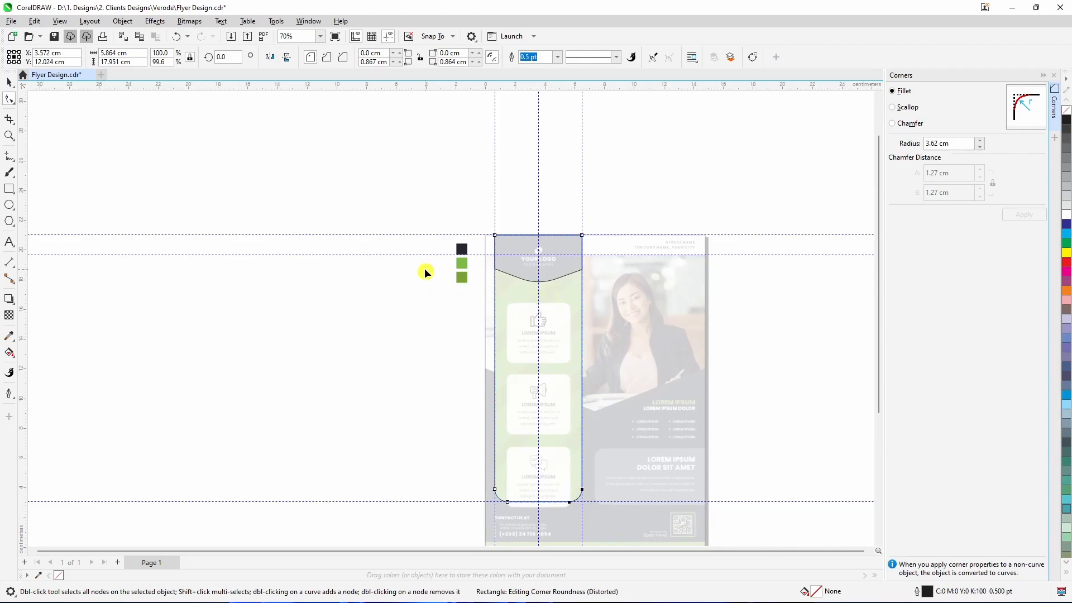
left_click(9, 83)
left_click(287, 336)
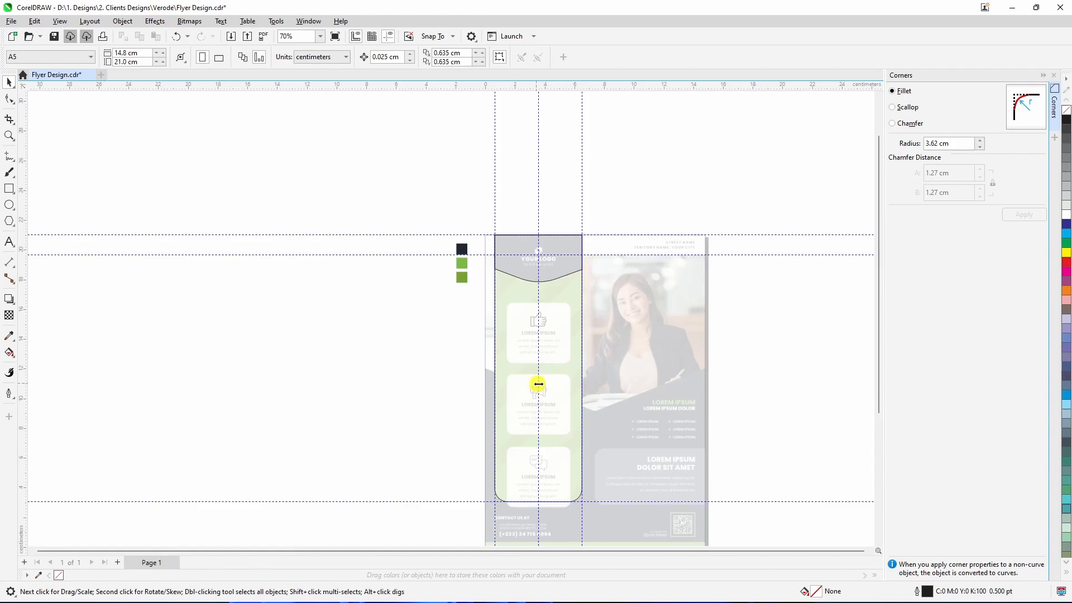
Step: Unlock the locked reference image so it can be edited
scroll(525, 363, "up", 3)
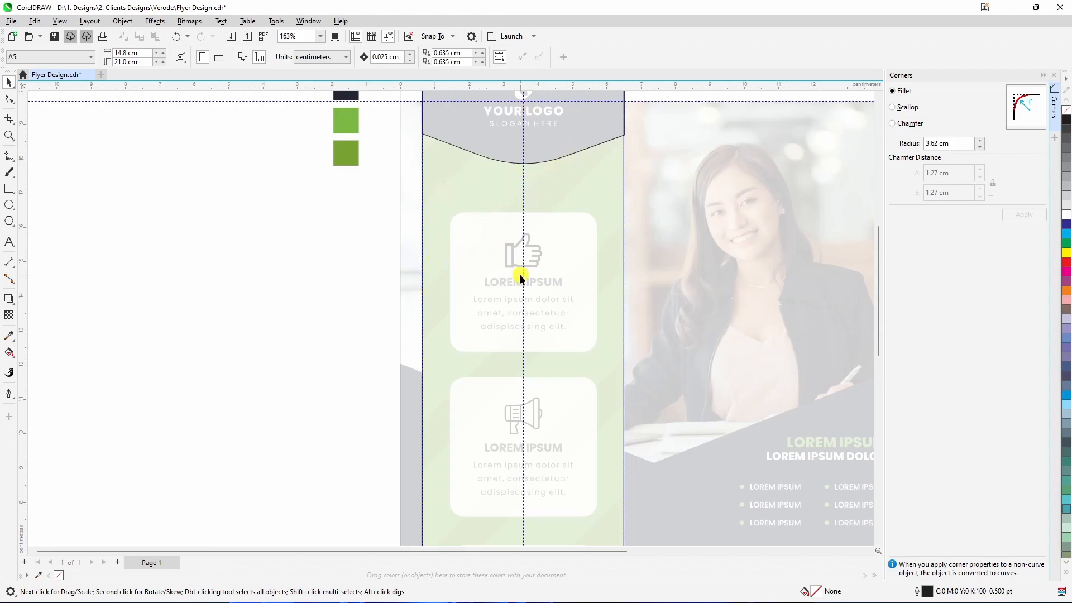
scroll(521, 278, "down", 4)
scroll(626, 353, "up", 1)
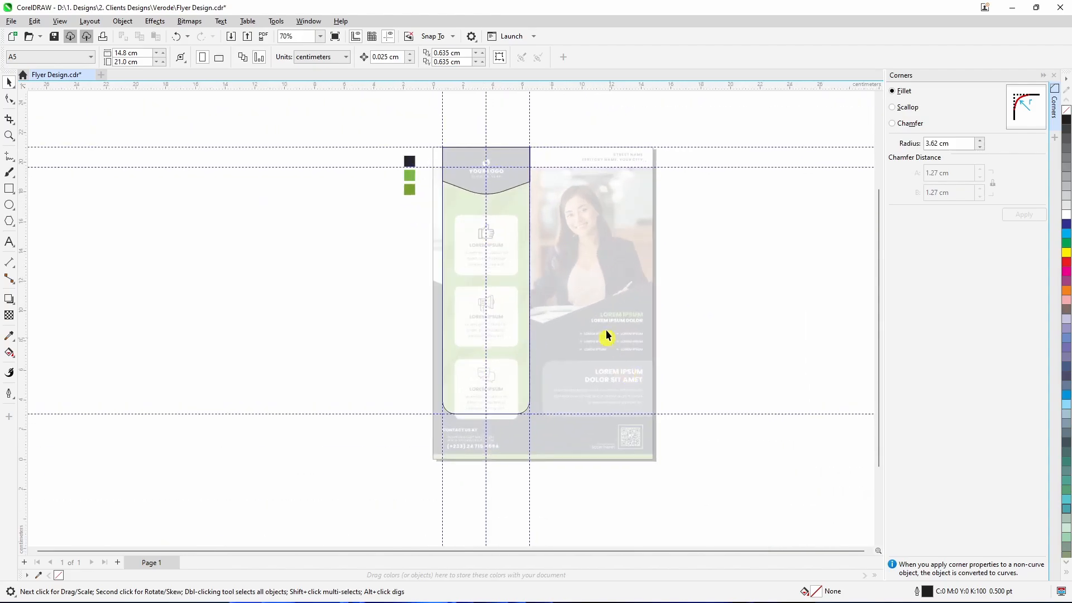
left_click(122, 21)
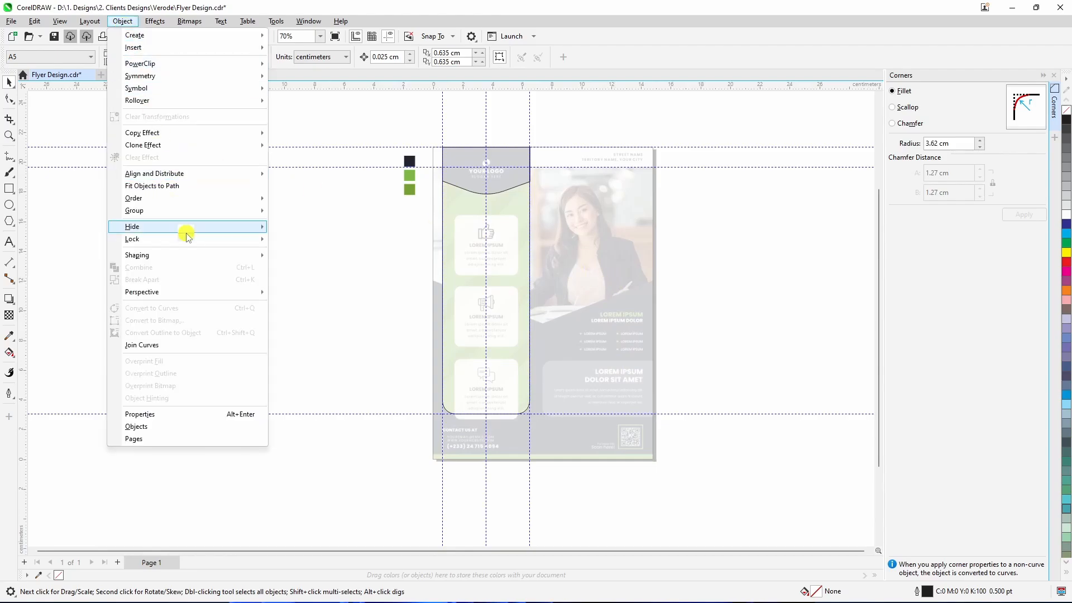
mouse_move(186, 243)
left_click(295, 265)
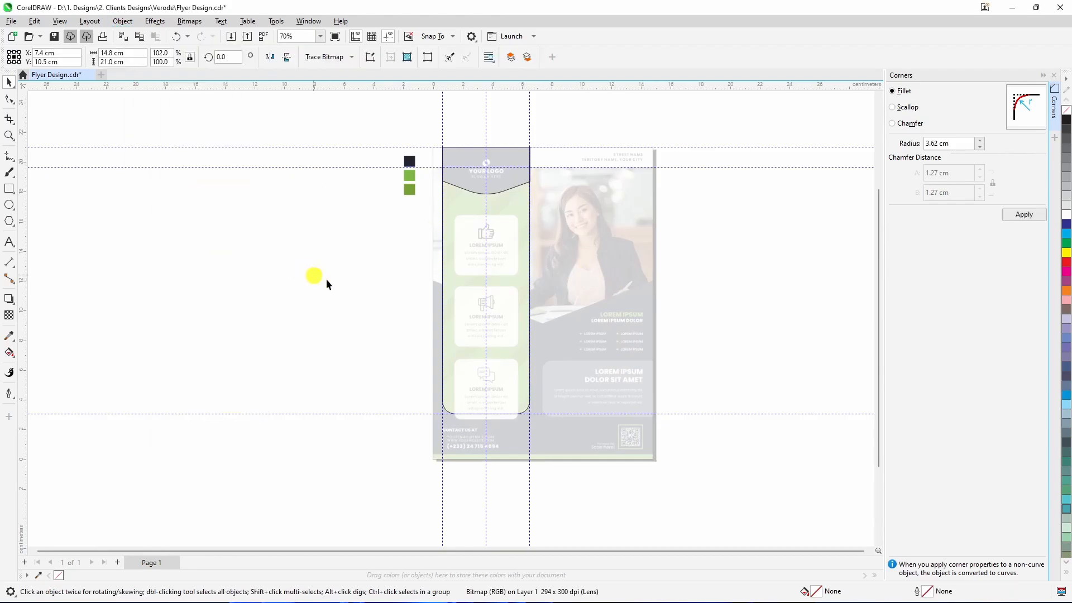
Step: Set the reference image's transparency to 50 so its details show more strongly, and deselect it
left_click(593, 267)
left_click(9, 315)
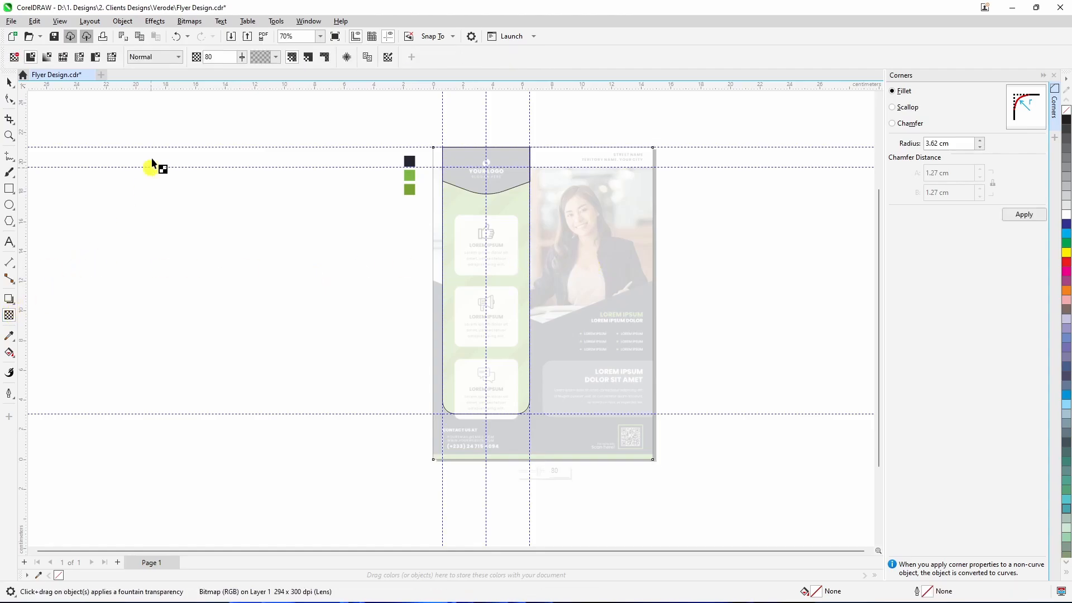
left_click(206, 58)
left_click_drag(209, 56, 203, 57)
type("5")
left_click(244, 125)
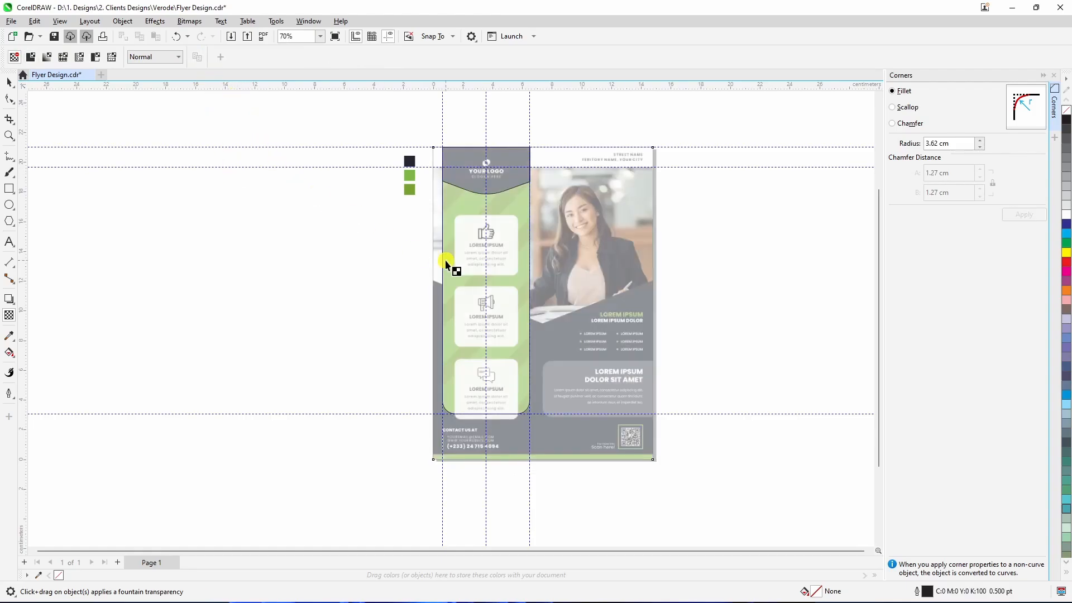
Step: Lock the reference image in place again
scroll(481, 252, "up", 1)
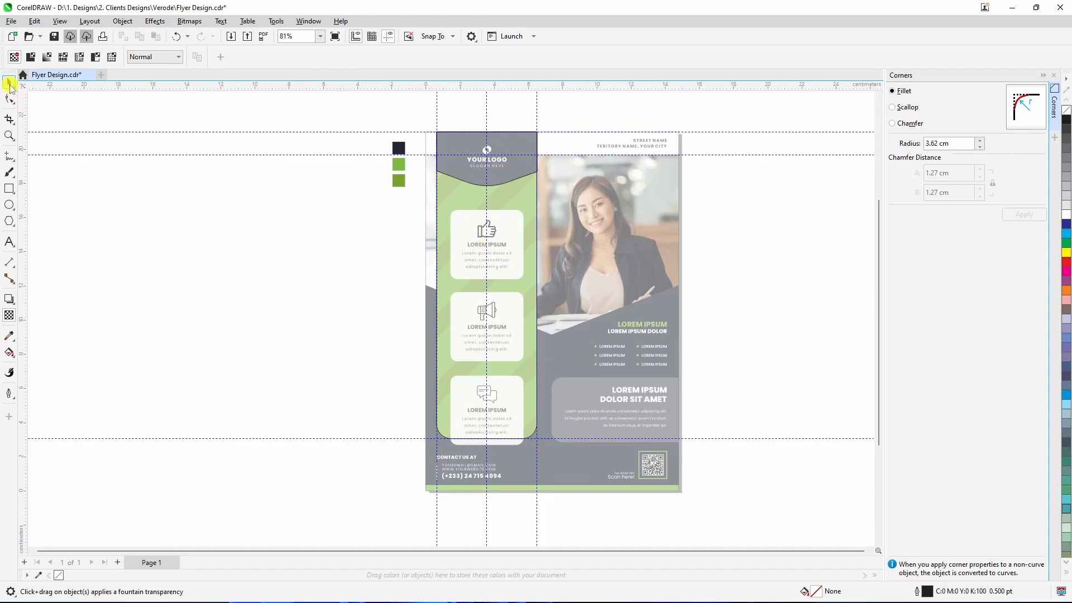
key("space")
left_click(659, 207)
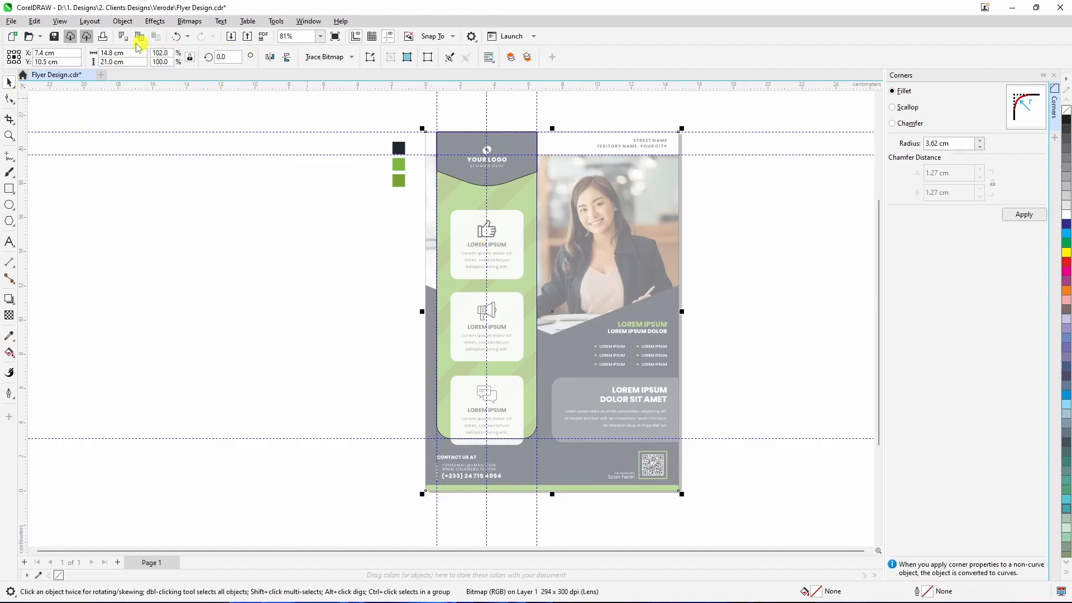
left_click(121, 23)
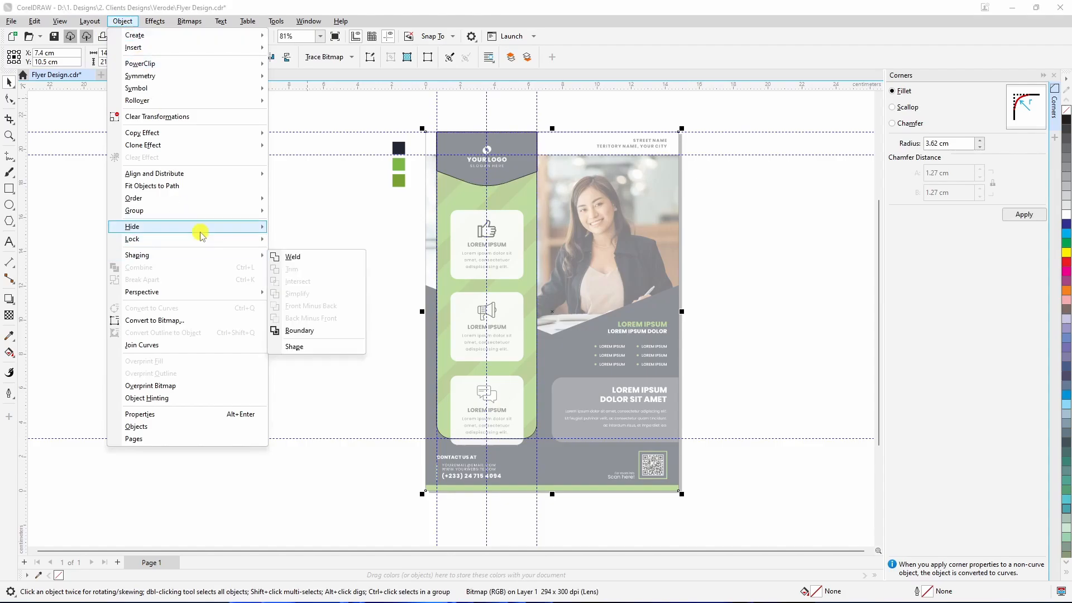
mouse_move(210, 239)
left_click(294, 242)
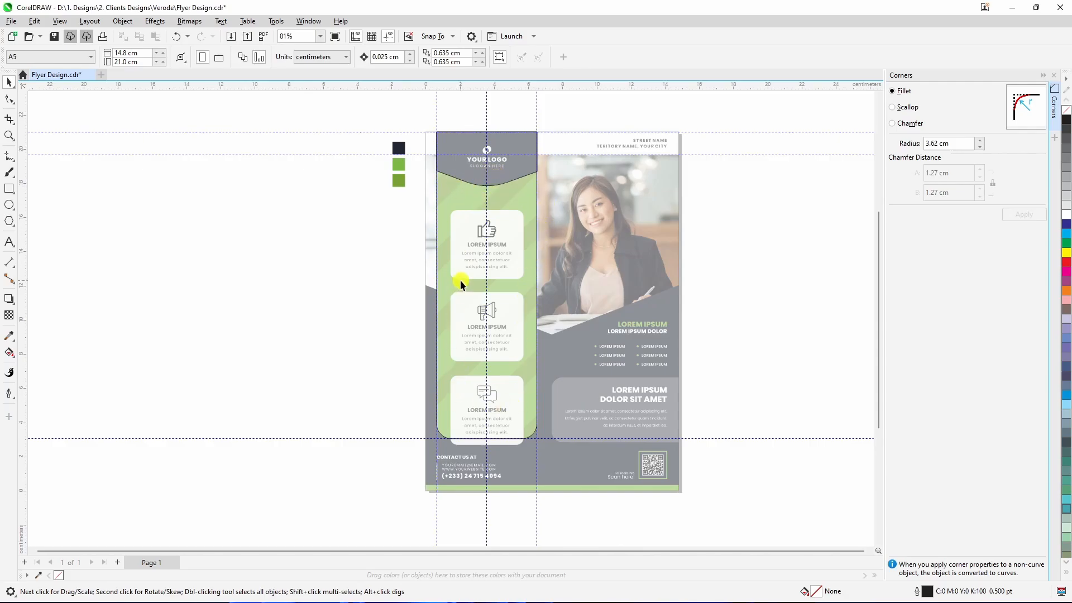
Step: Draw two separate straight practice lines with the Freehand tool on the empty area beside the page
scroll(460, 279, "up", 1)
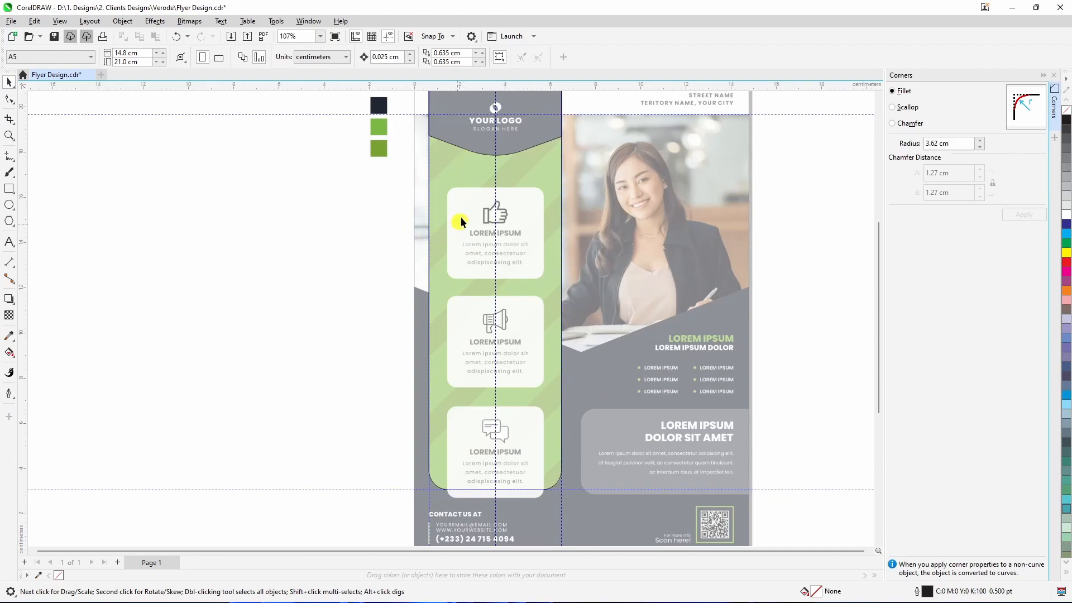
scroll(468, 149, "up", 1)
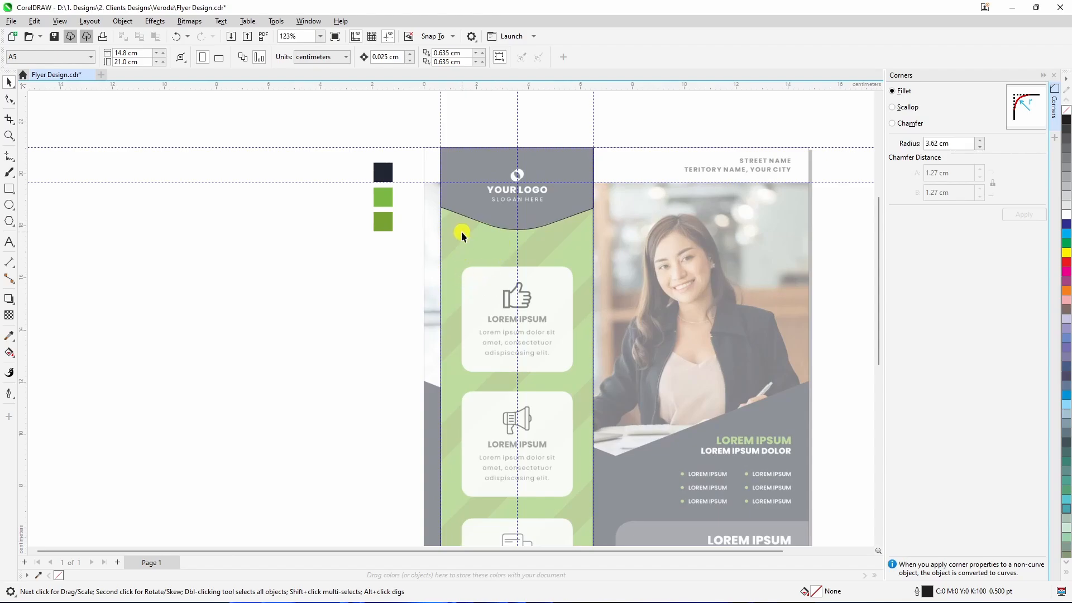
left_click(15, 163)
left_click(34, 157)
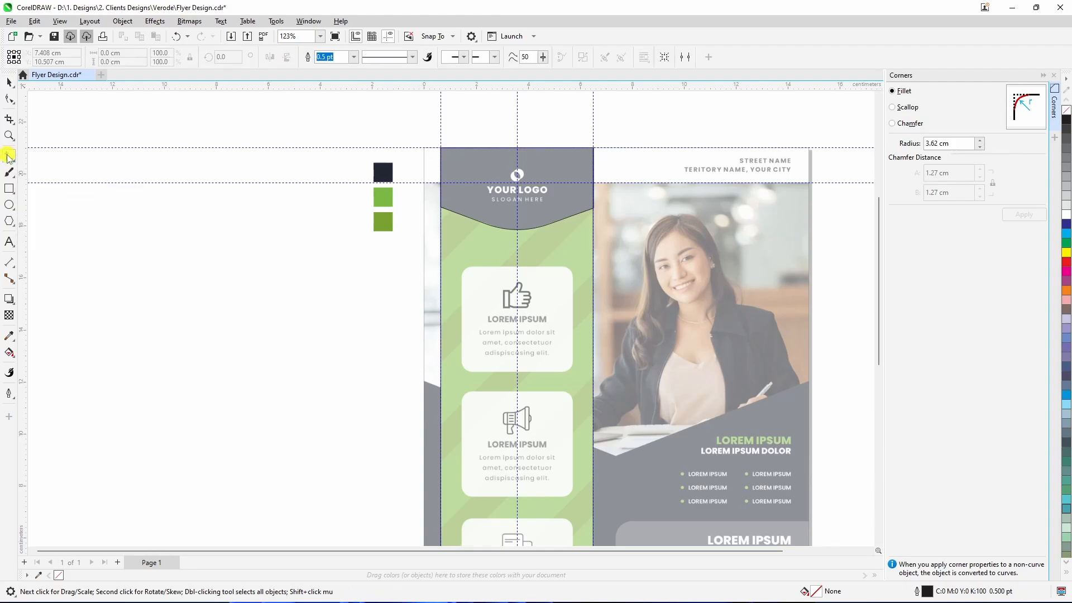
scroll(447, 239, "up", 4)
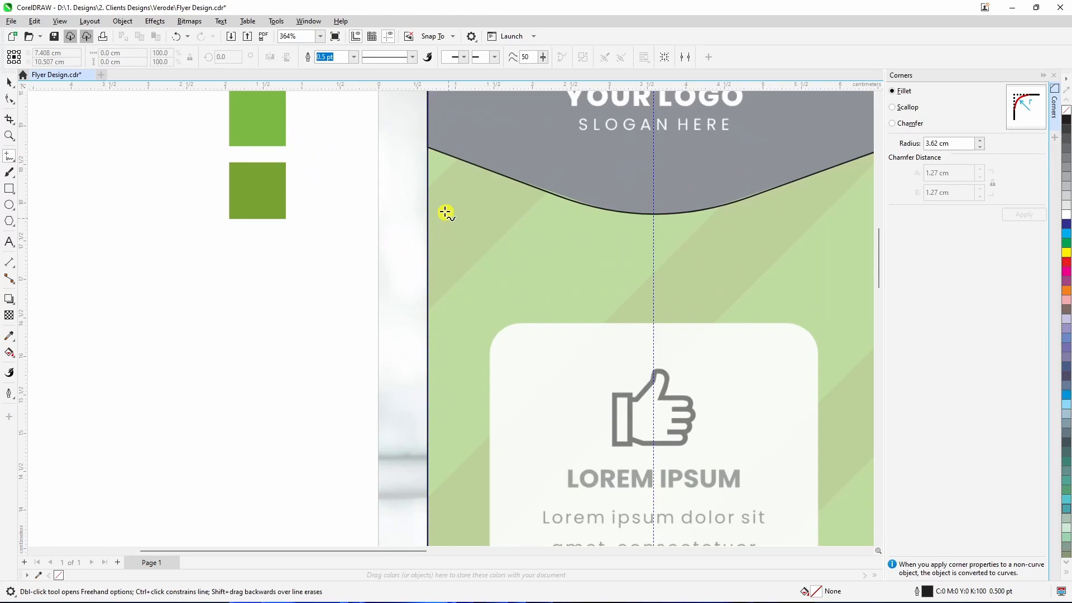
left_click(142, 278)
left_click(193, 371)
left_click(252, 287)
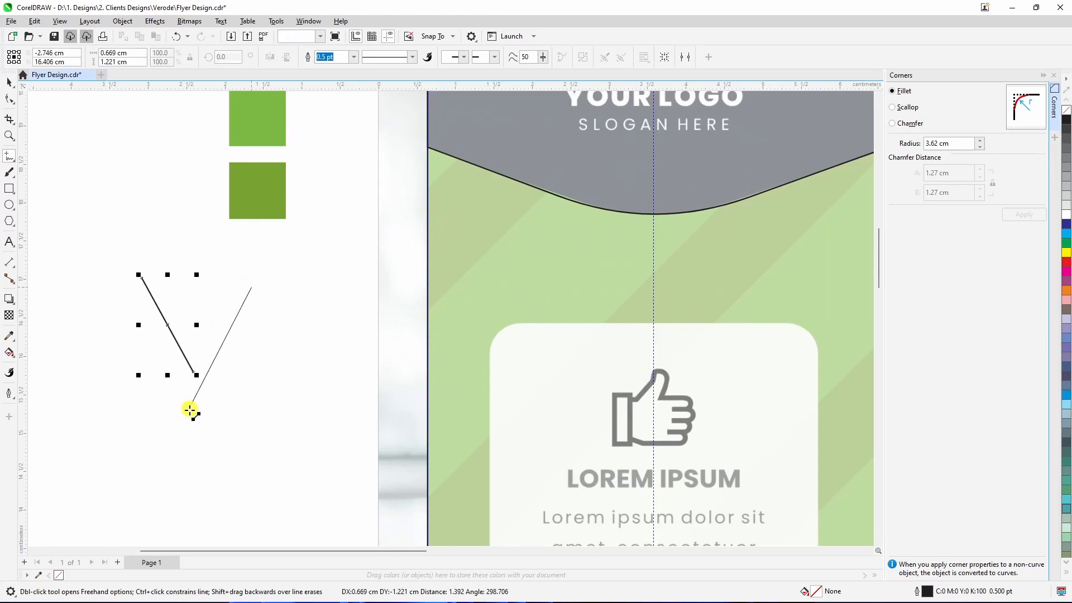
left_click(185, 418)
Step: Draw a connected practice polyline of four straight segments beside the two separate lines
left_click(124, 315)
left_click(205, 301)
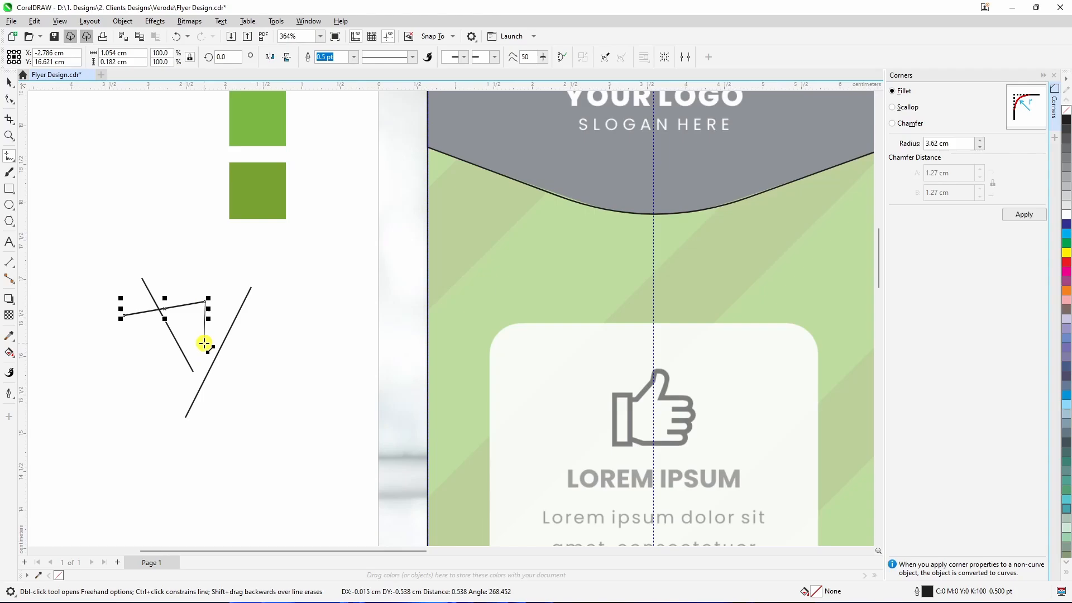
left_click(204, 343)
left_click(144, 363)
left_click(116, 381)
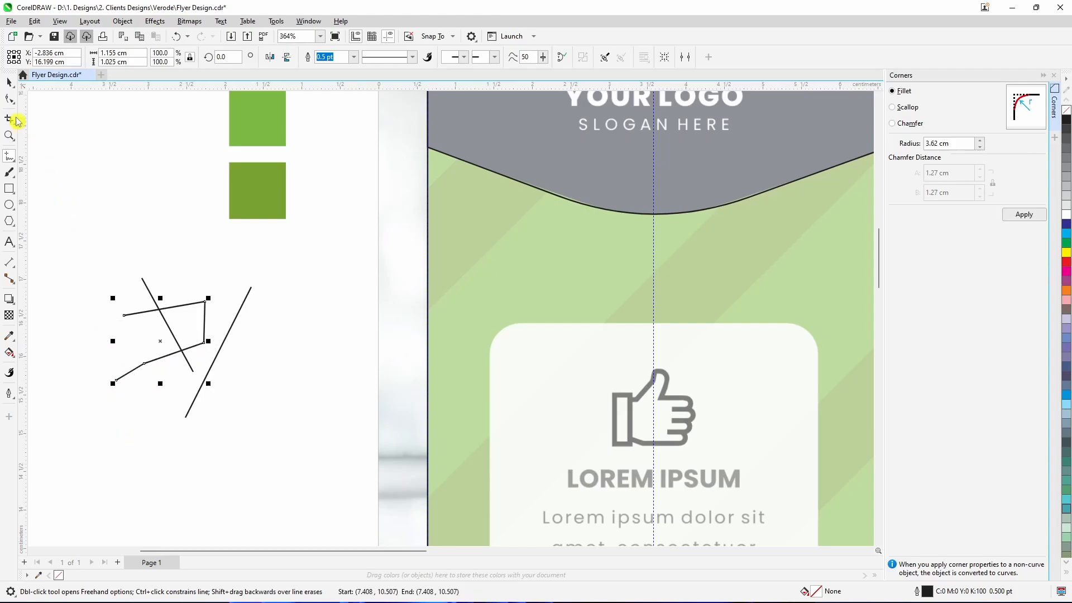
Step: Delete all the practice lines beside the page
left_click(7, 82)
left_click_drag(75, 275, 292, 457)
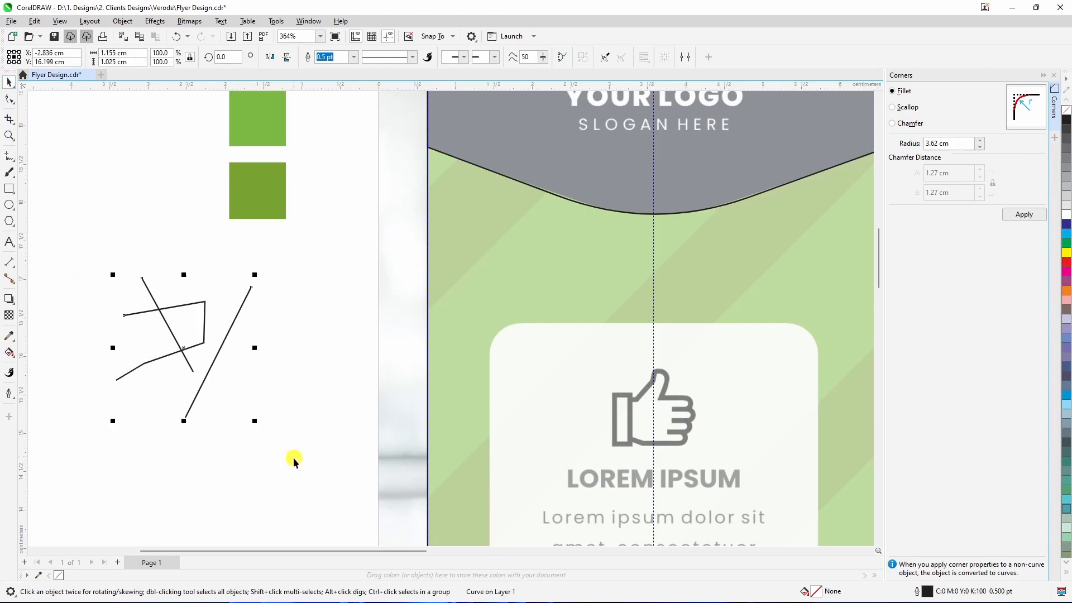
key("Delete")
scroll(228, 325, "down", 2)
scroll(414, 233, "up", 2)
scroll(95, 158, "up", 1)
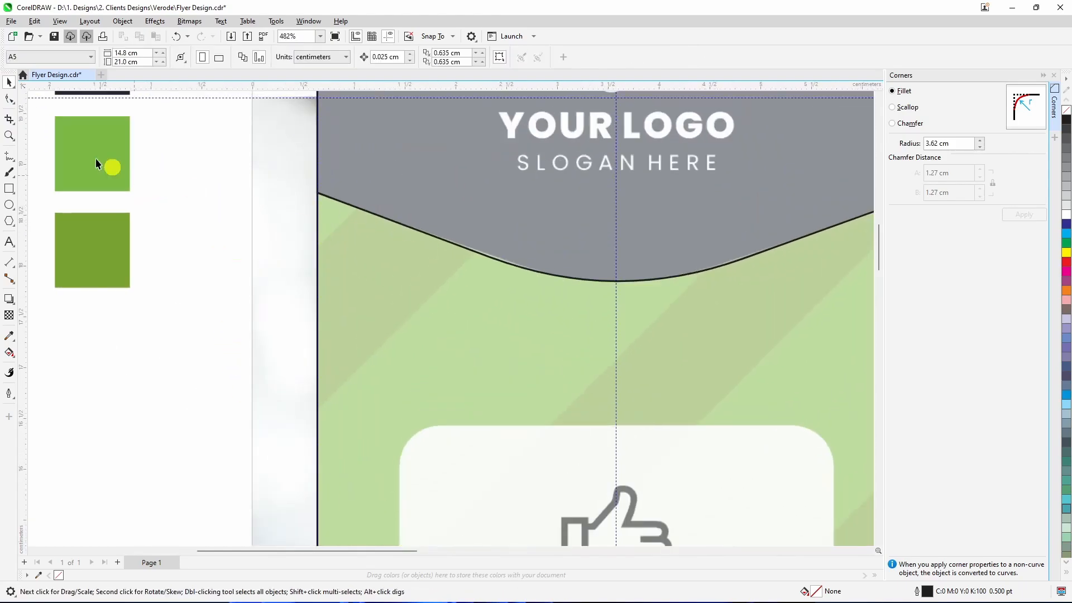
left_click(9, 157)
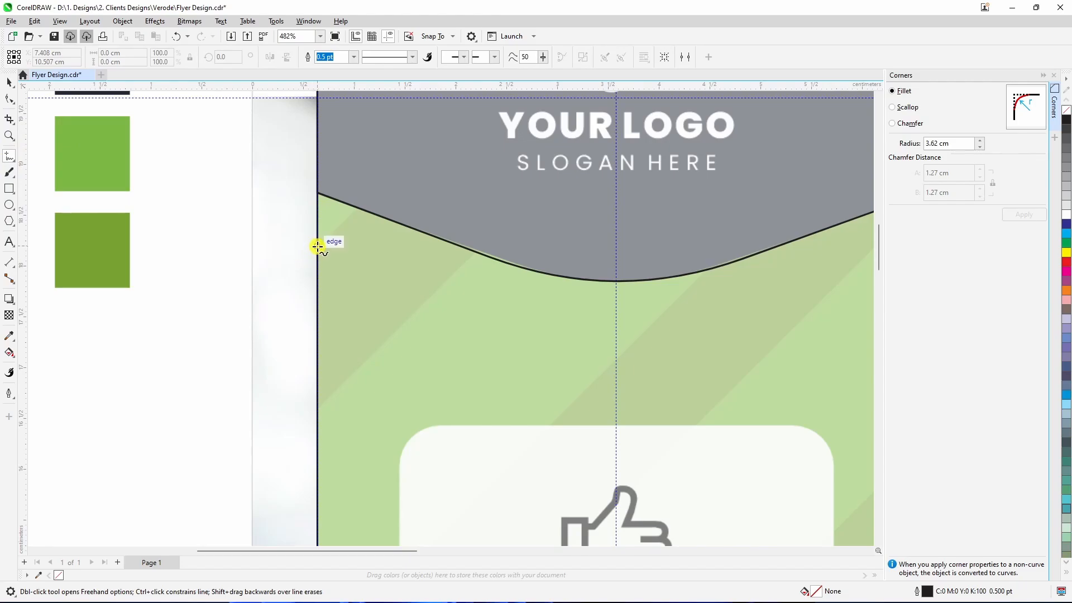
left_click(333, 236)
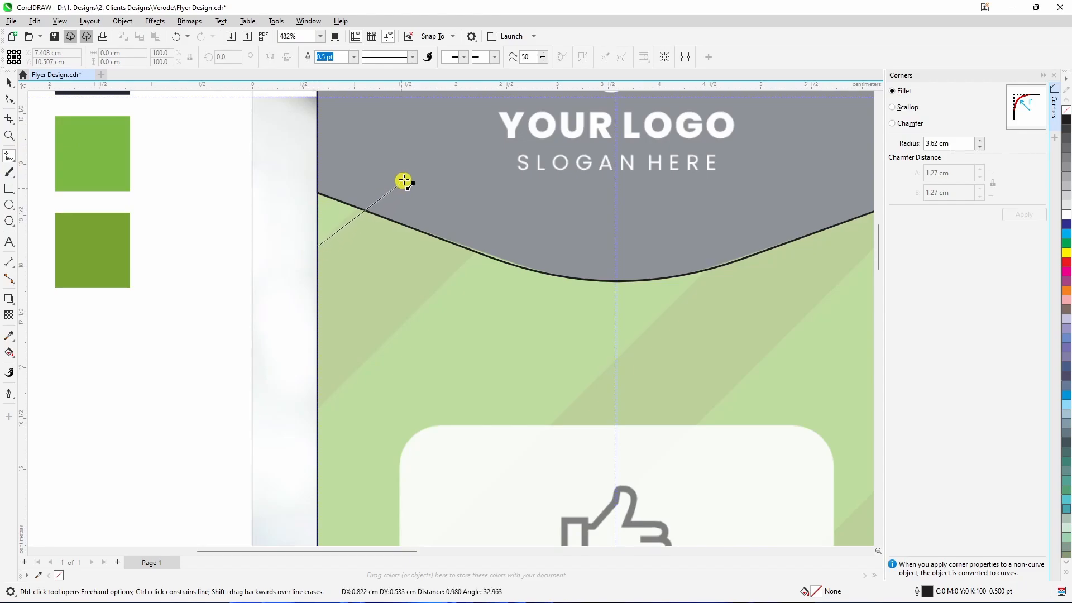
left_click(399, 152)
scroll(346, 184, "up", 3)
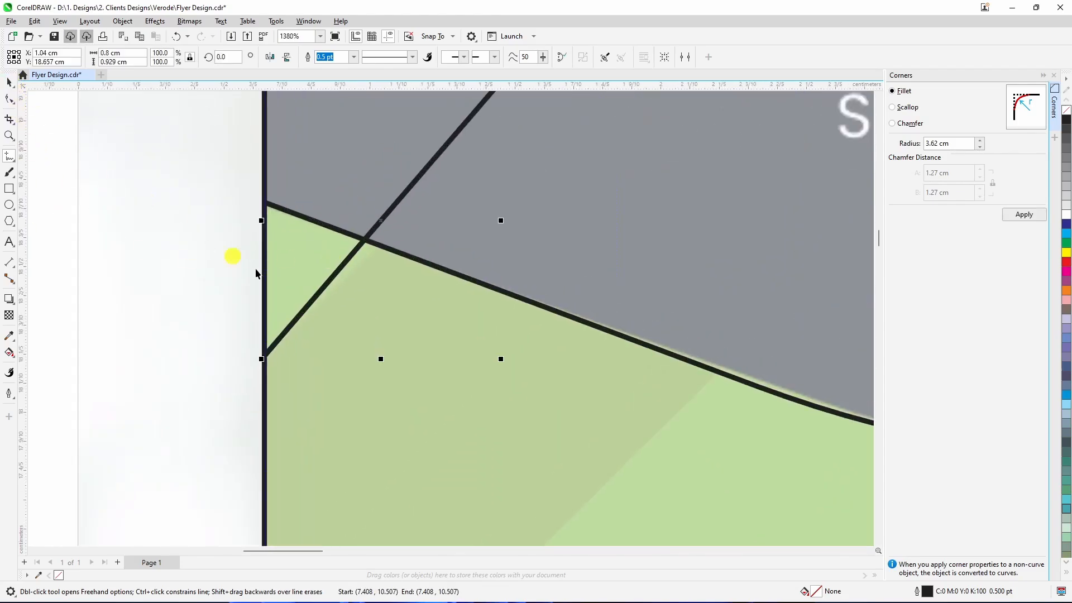
key("space")
left_click_drag(373, 230, 341, 291)
scroll(346, 348, "down", 5)
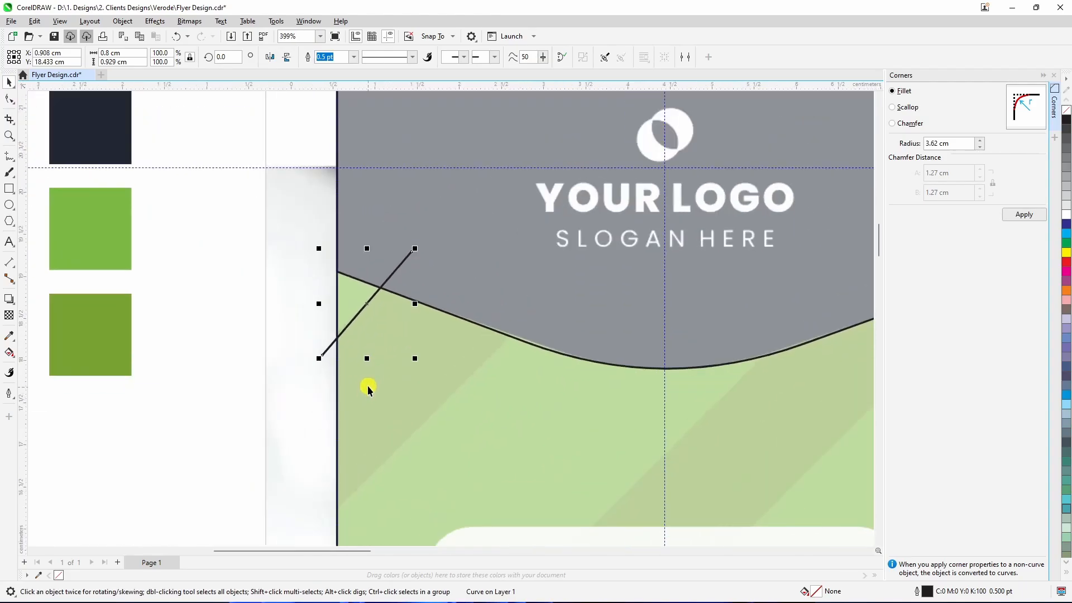
scroll(346, 324, "down", 4)
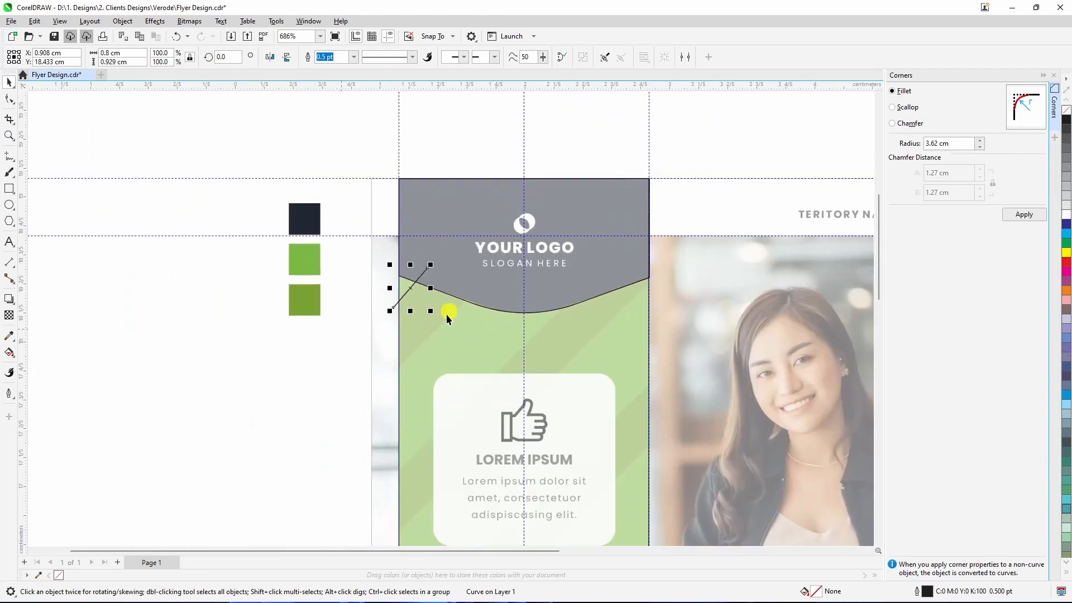
scroll(446, 315, "up", 3)
key("Delete")
Step: Draw a straight diagonal line about 0.47 by 0.46 cm along the upper edge of the green panel's first stripe
scroll(417, 284, "up", 3)
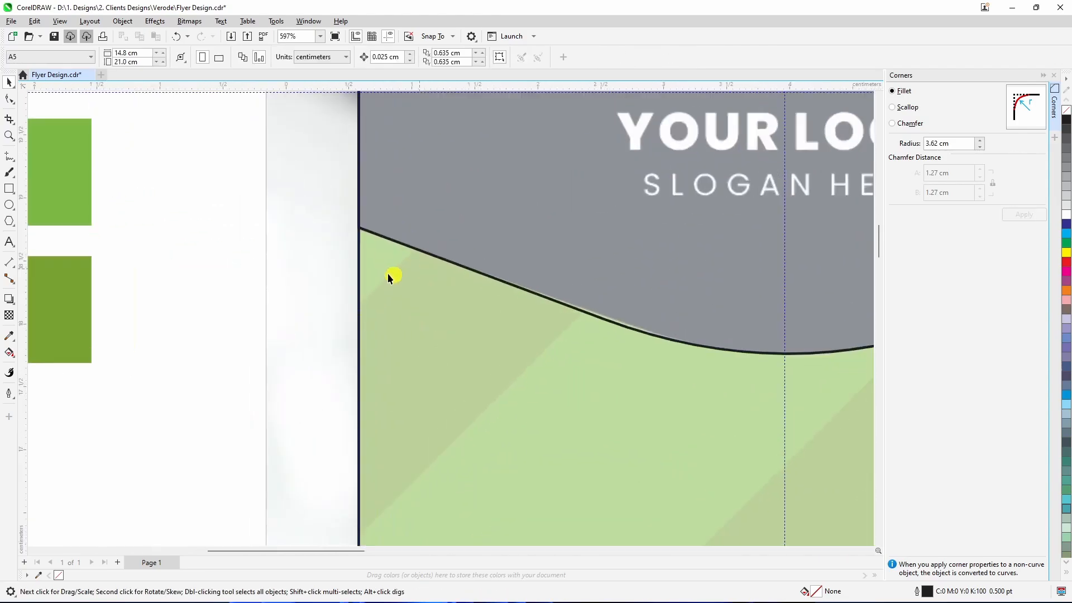
scroll(389, 276, "up", 4)
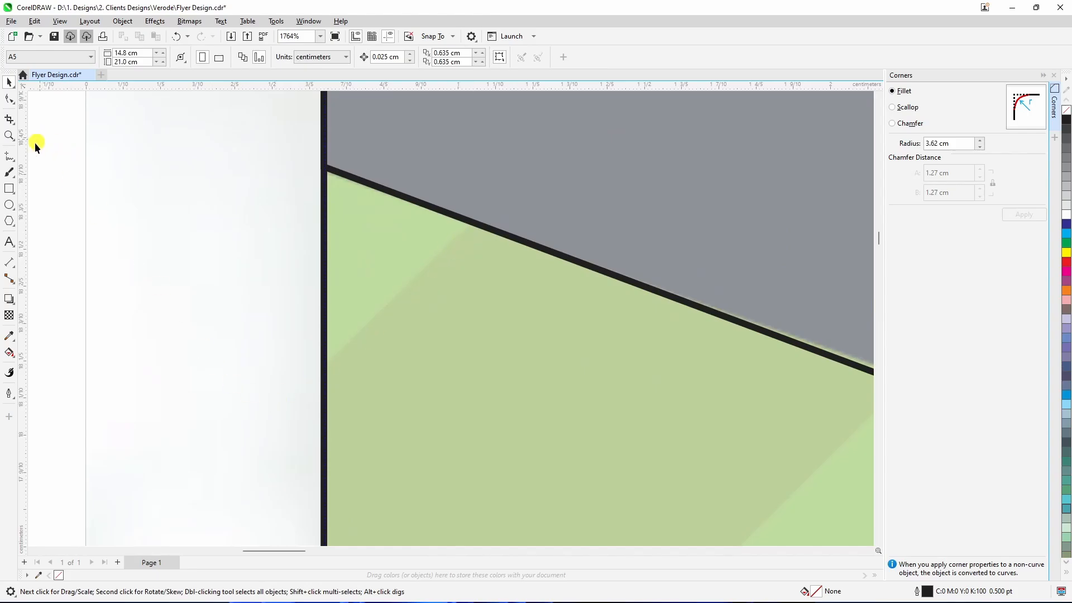
left_click(8, 157)
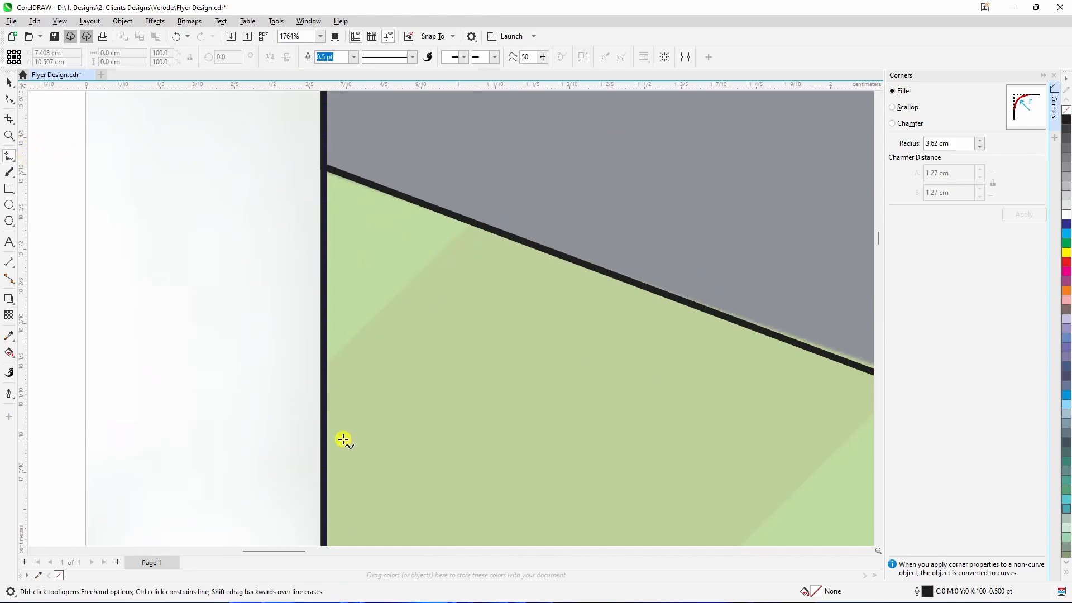
left_click(326, 365)
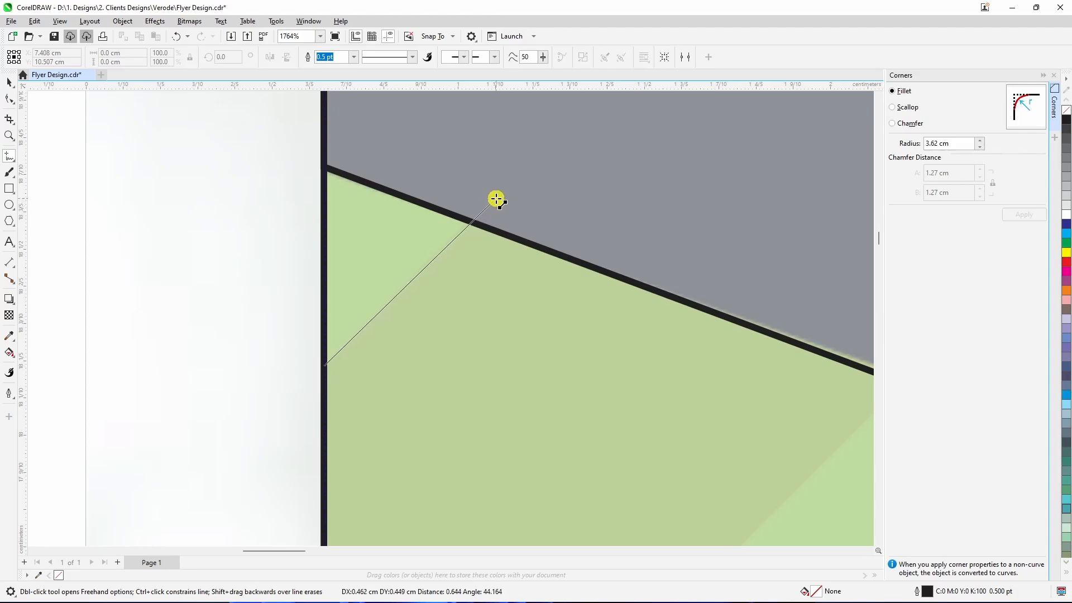
left_click(497, 197)
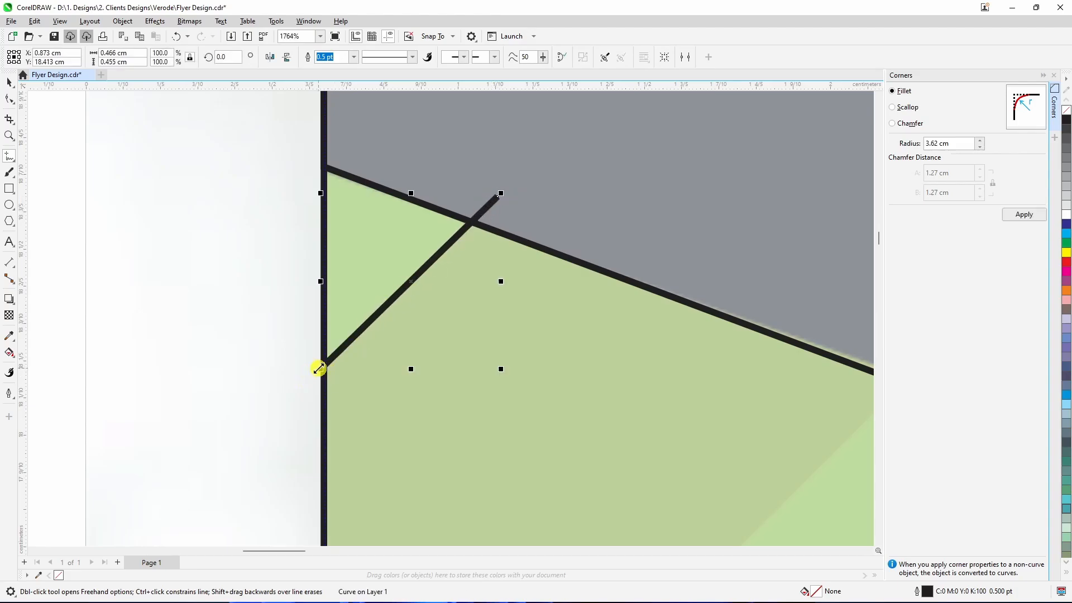
Step: Lengthen the diagonal line proportionally from its centre to about 5.12 by 4.99 cm so it extends well past the stripe
left_click(322, 367)
scroll(376, 306, "down", 5)
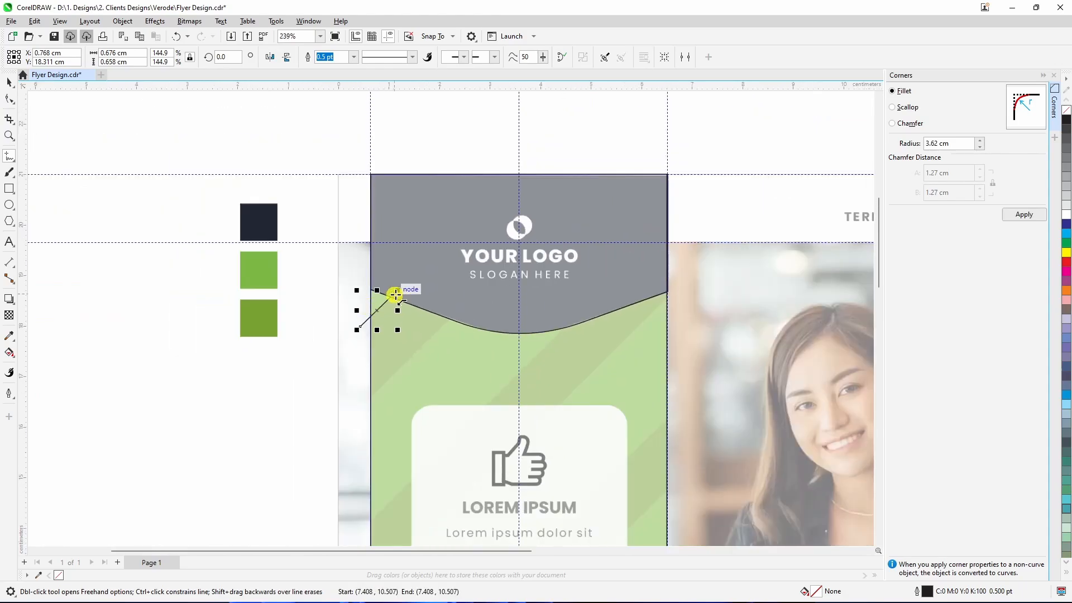
left_click_drag(398, 289, 496, 195)
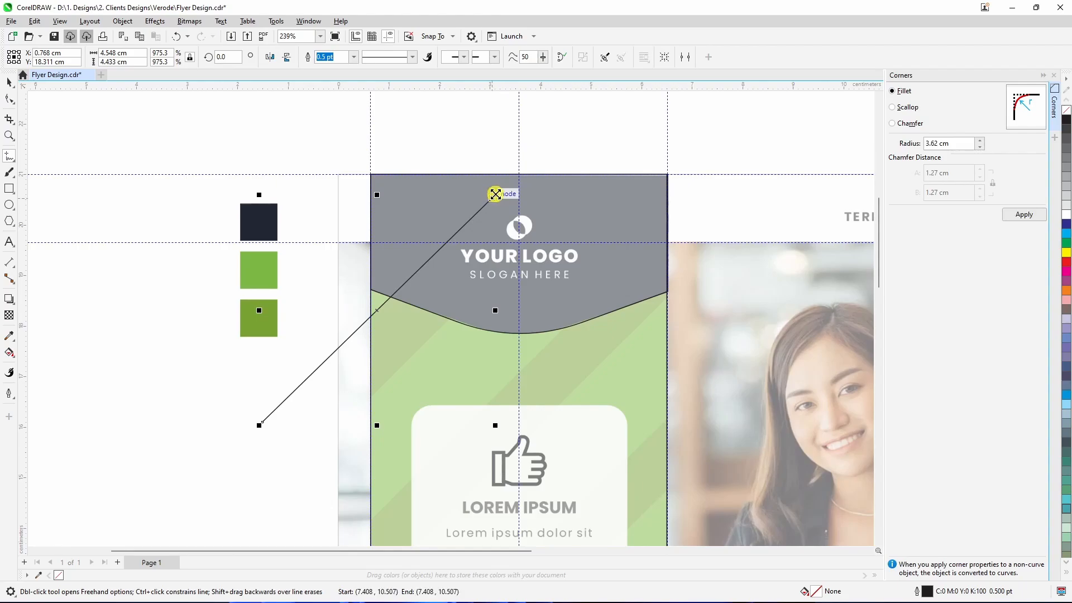
left_click_drag(493, 196, 519, 179)
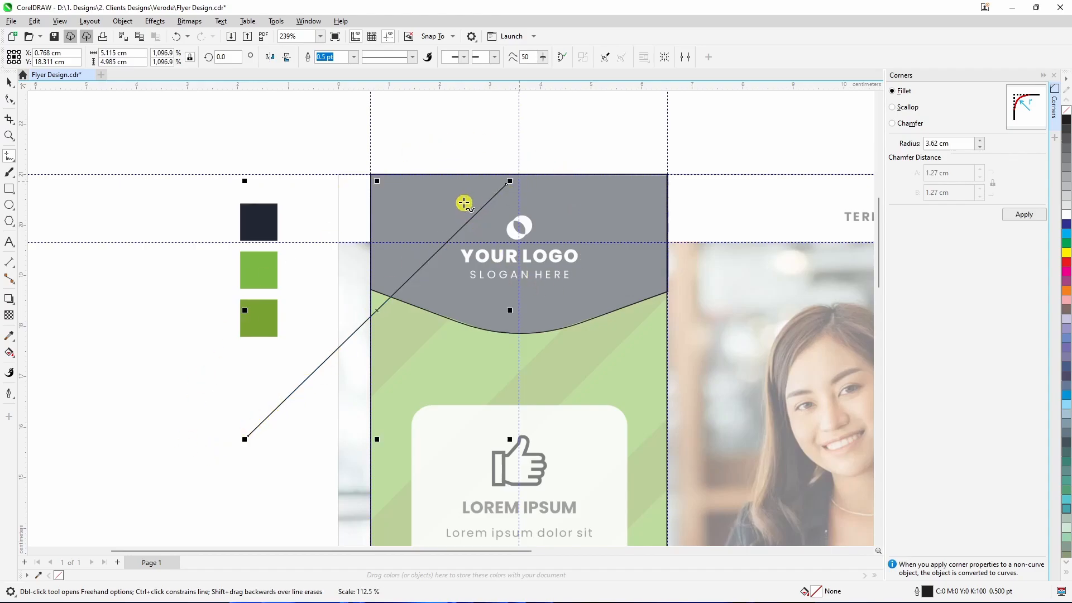
Step: Copy the diagonal line onto the first stripe's lower edge and the second stripe's upper edge, aligning each copy with the reference
scroll(436, 193, "down", 2)
left_click(9, 83)
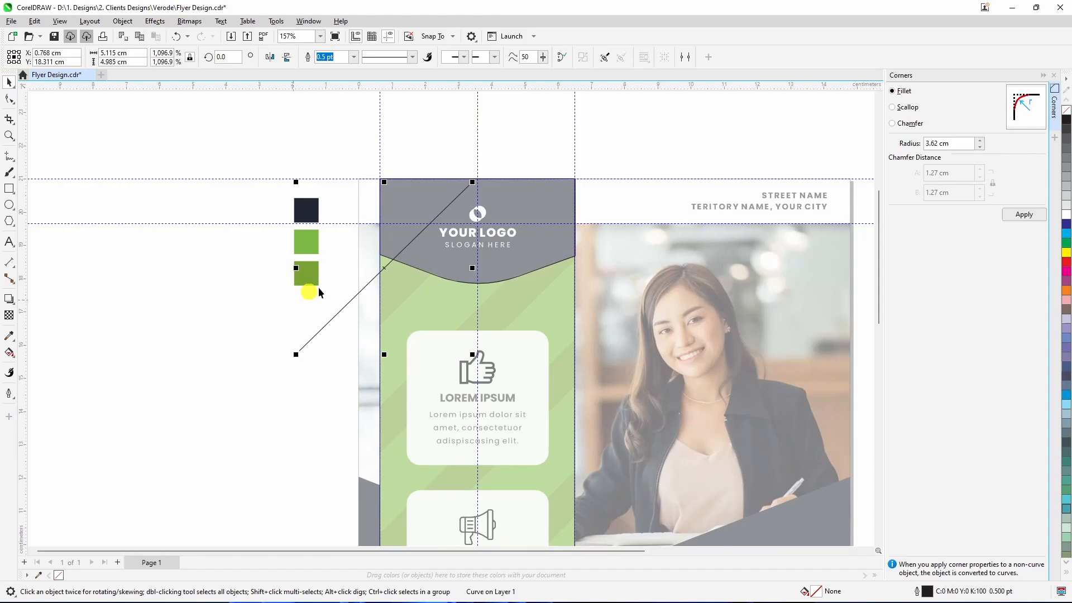
left_click_drag(383, 266, 442, 348)
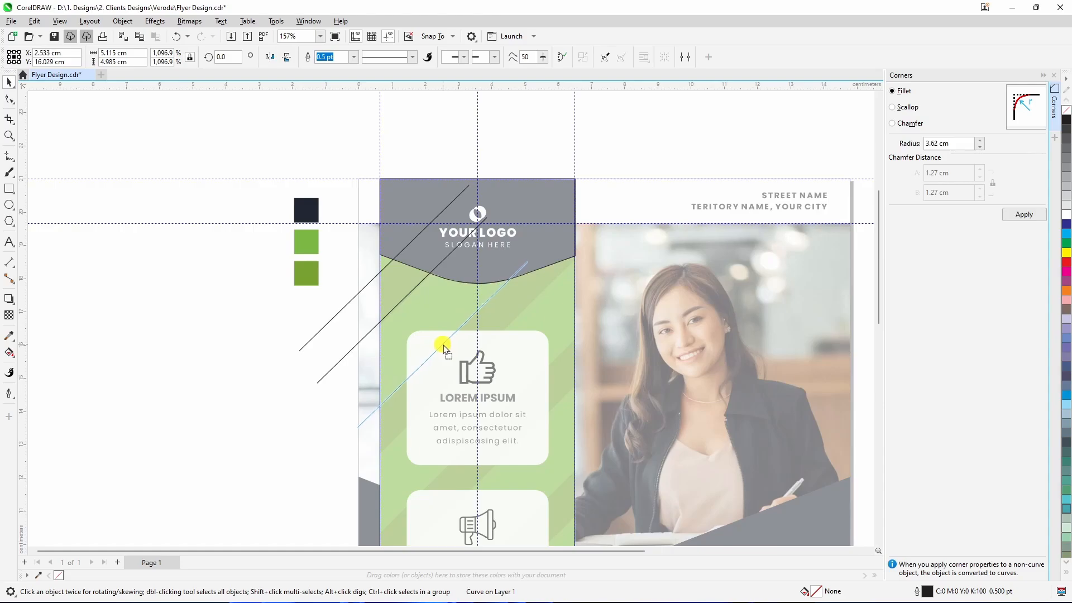
left_click_drag(444, 348, 442, 344)
scroll(409, 283, "down", 1)
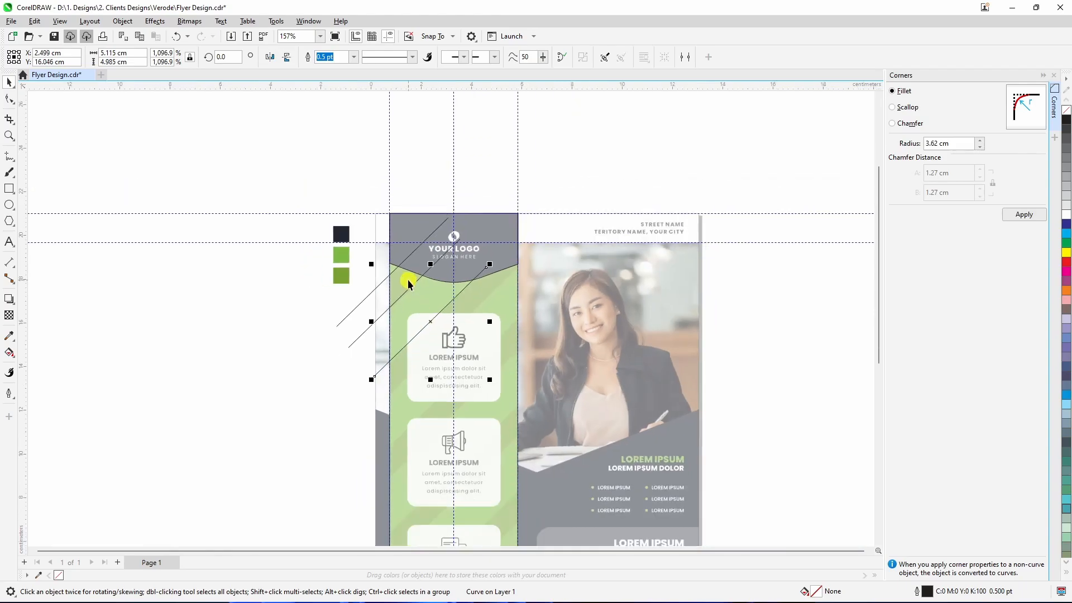
Step: Copy the diagonal line onto the second stripe's lower edge and lengthen the copy proportionally to about 15.17 by 14.78 cm
scroll(402, 350, "down", 2)
scroll(449, 416, "up", 3)
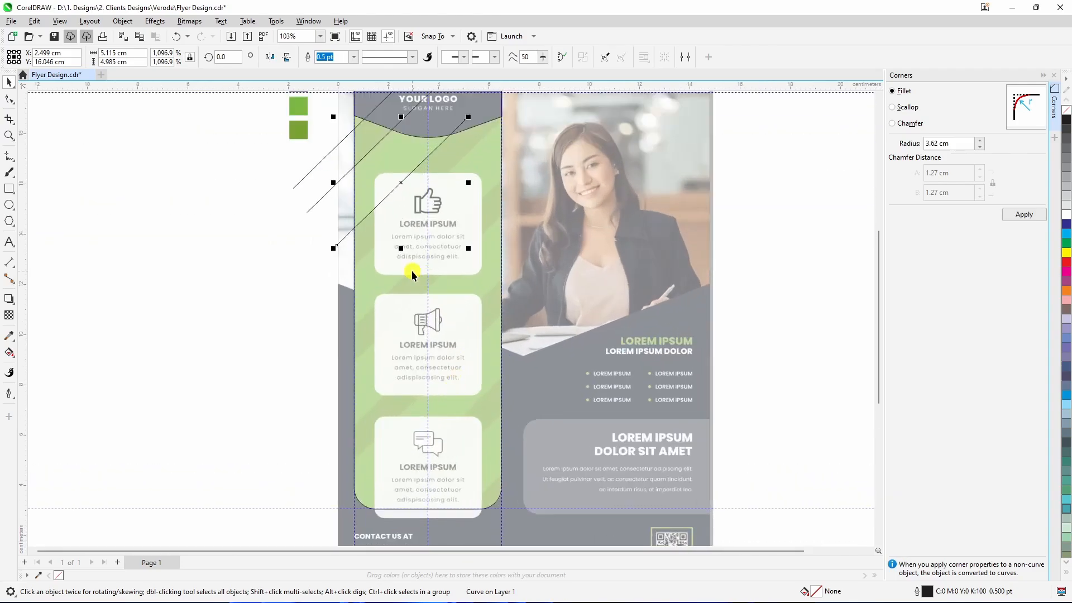
left_click_drag(403, 183, 576, 119)
scroll(430, 323, "down", 3)
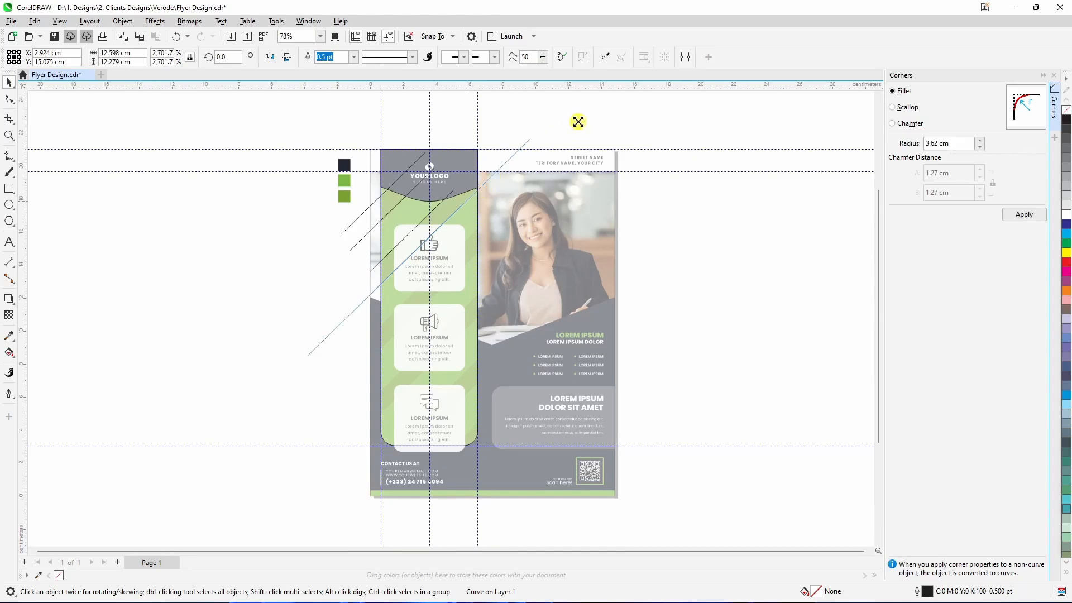
scroll(453, 229, "down", 2)
scroll(435, 279, "up", 5)
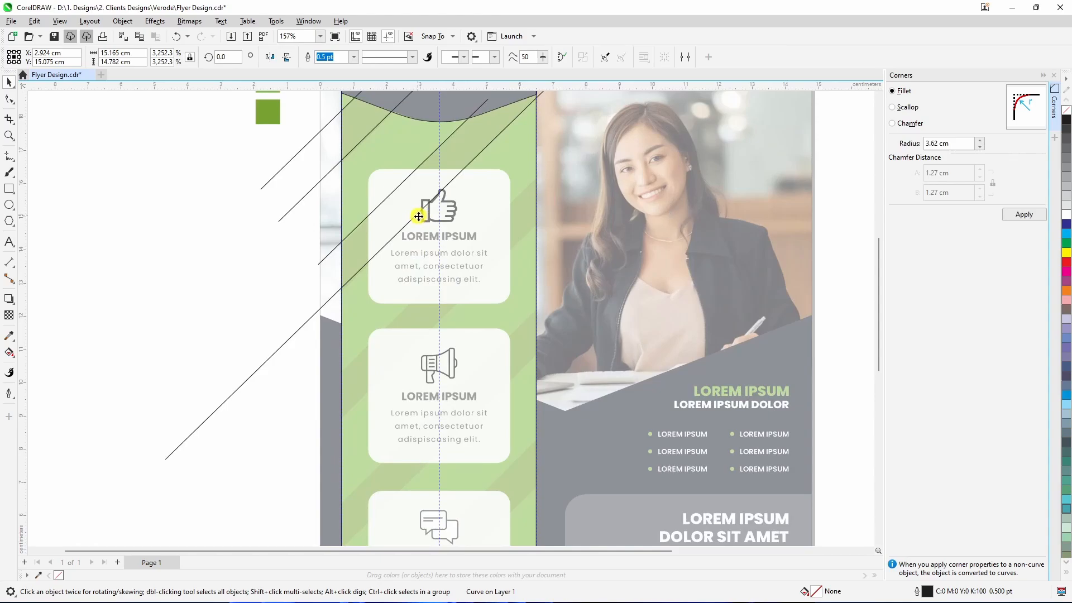
Step: Copy the long diagonal line onto both edges of each remaining stripe down to the green panel's rounded end, aligned with the reference
left_click_drag(418, 216, 495, 347)
scroll(469, 285, "down", 2)
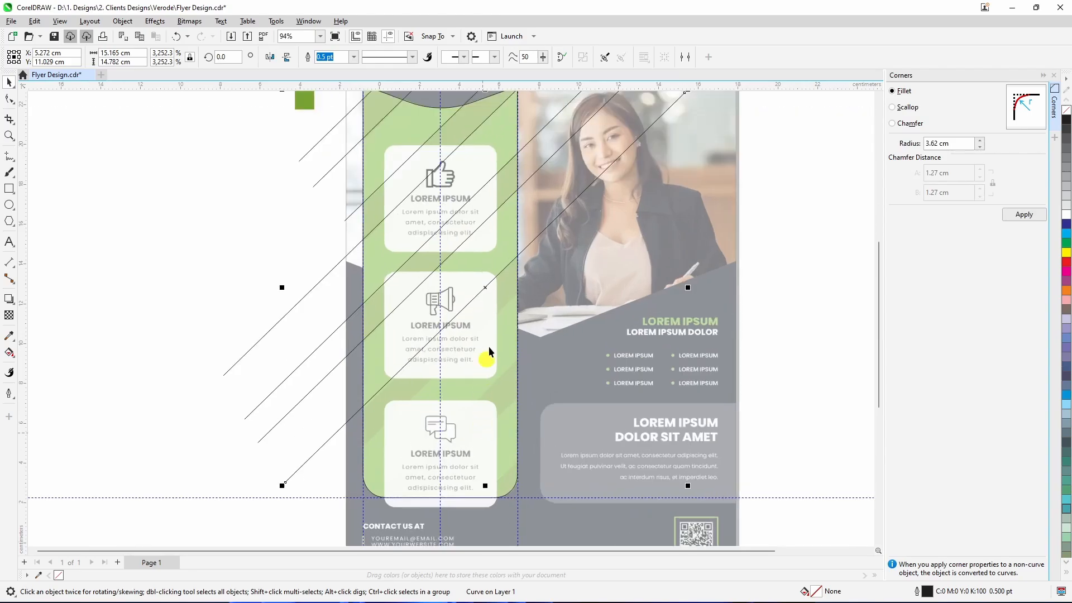
scroll(486, 290, "up", 1)
left_click_drag(486, 289, 478, 339)
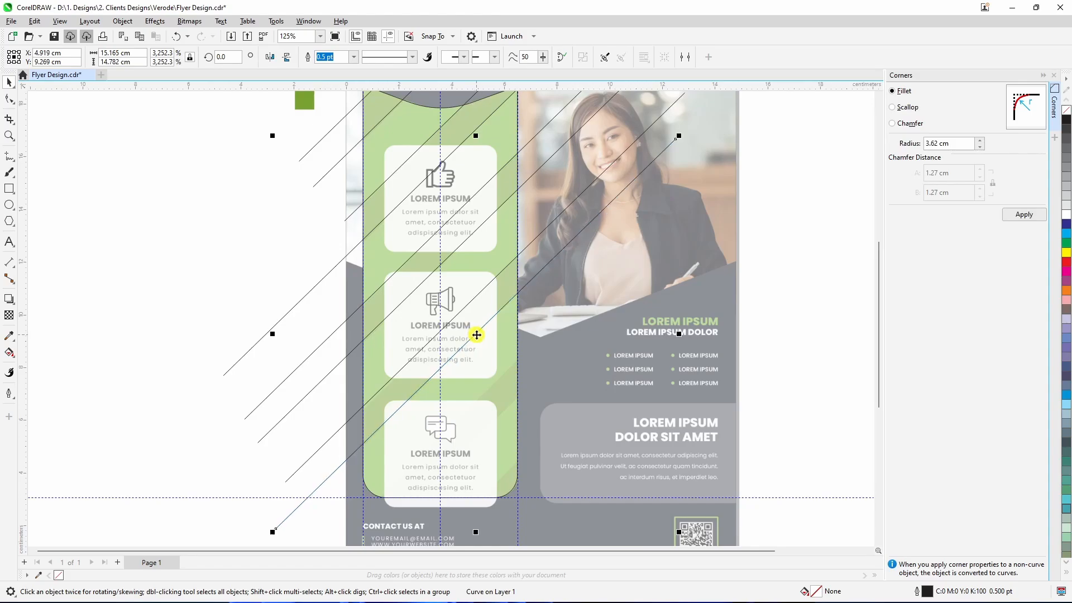
scroll(476, 321, "down", 3)
scroll(483, 357, "up", 4)
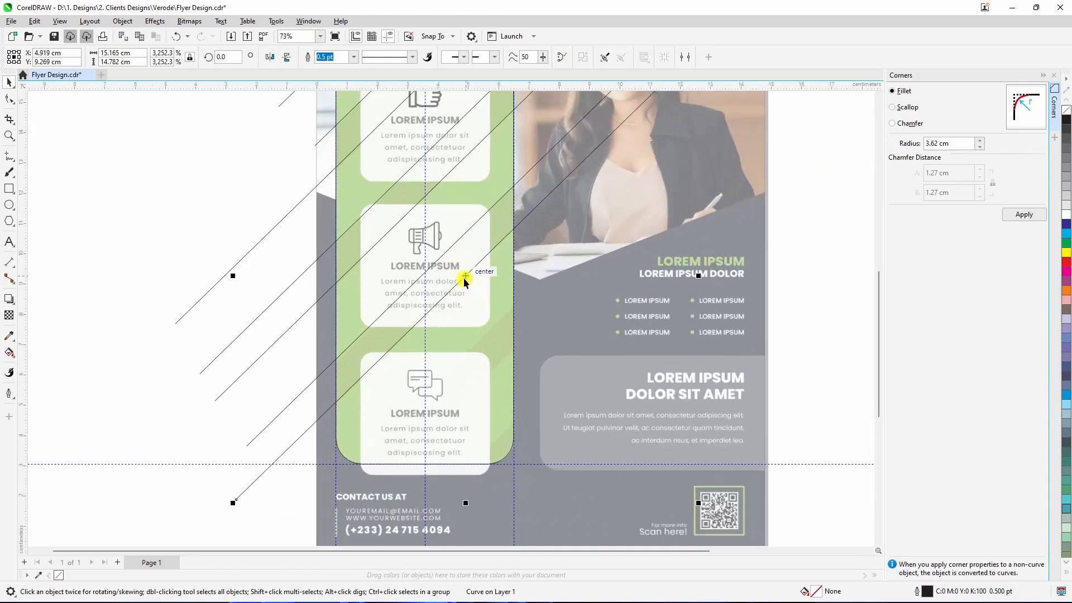
left_click_drag(466, 276, 498, 439)
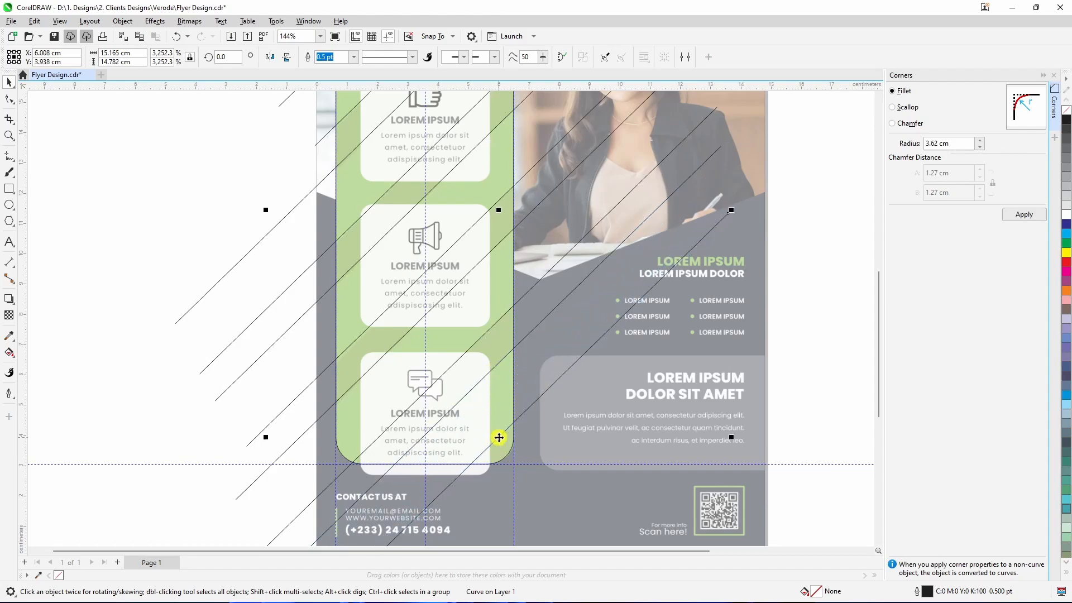
Step: Nudge the line on the first stripe's lower edge slightly downward so it matches the reference edge
scroll(519, 385, "down", 3)
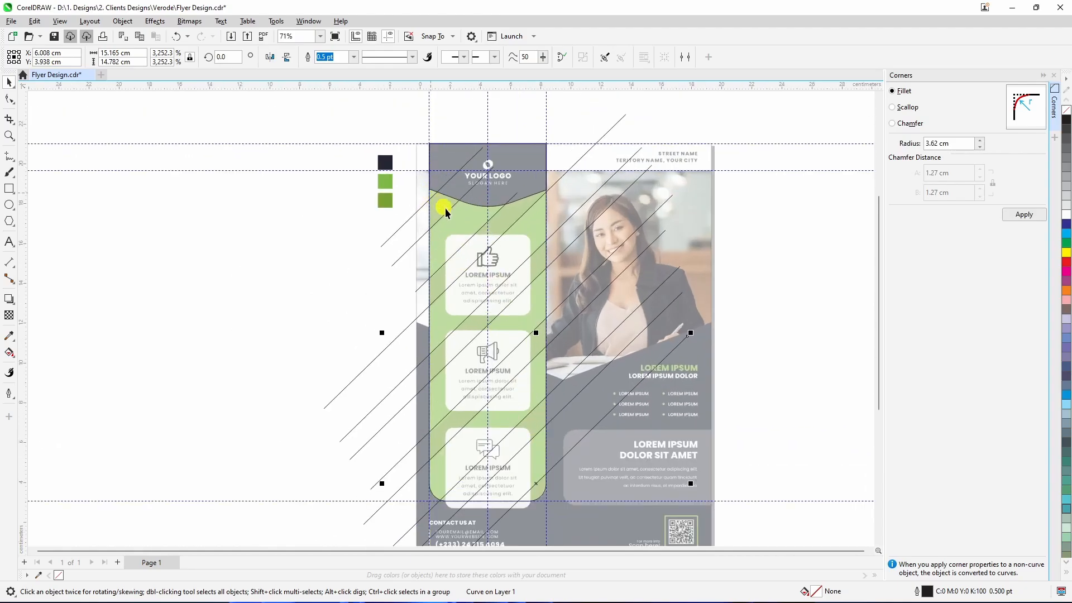
scroll(430, 200, "up", 2)
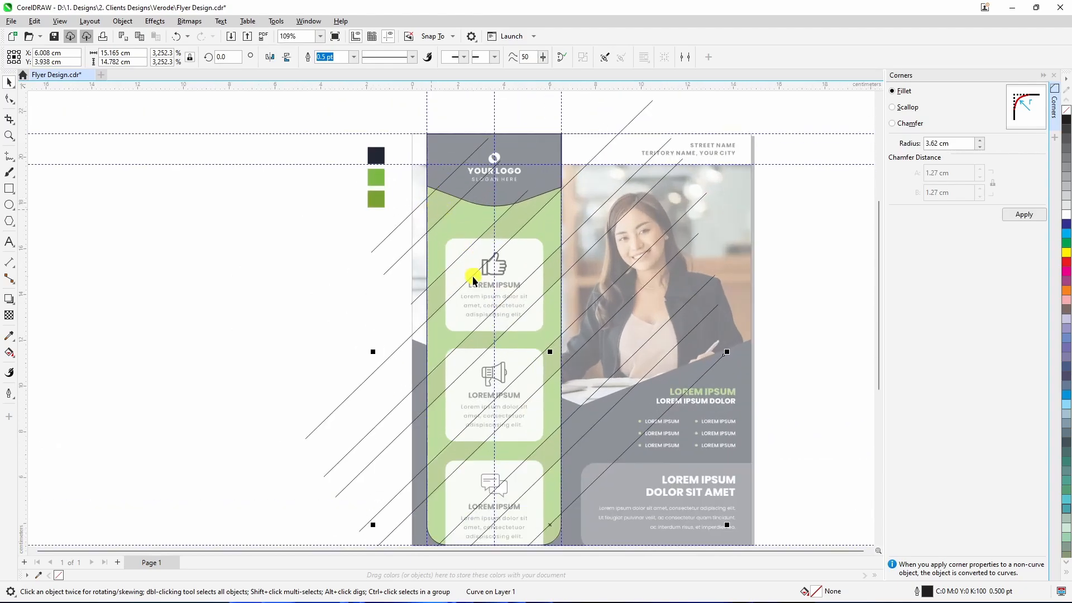
scroll(483, 267, "up", 1)
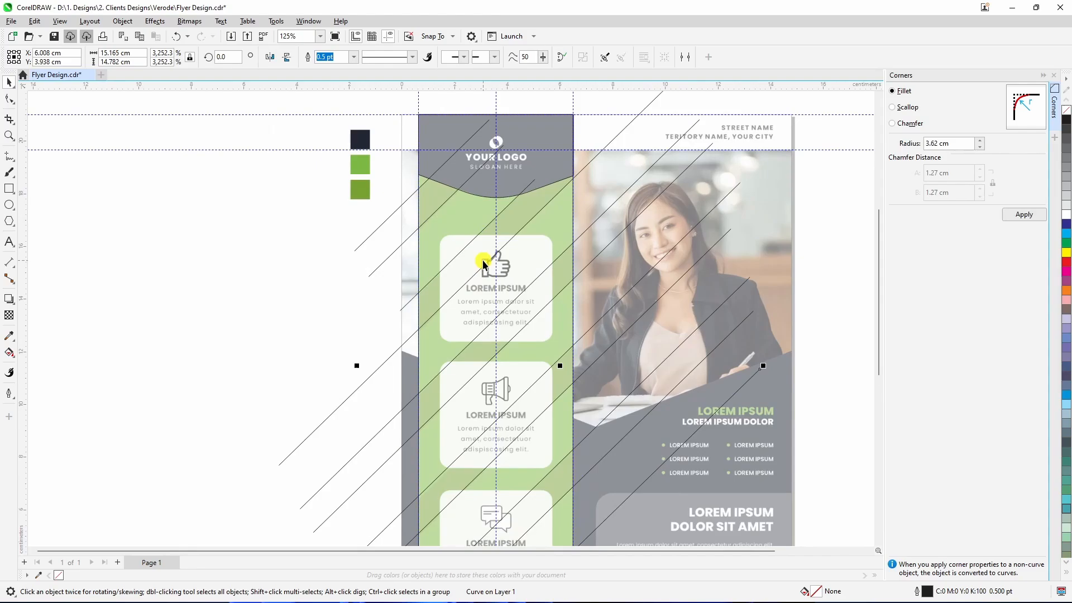
scroll(451, 209, "up", 3)
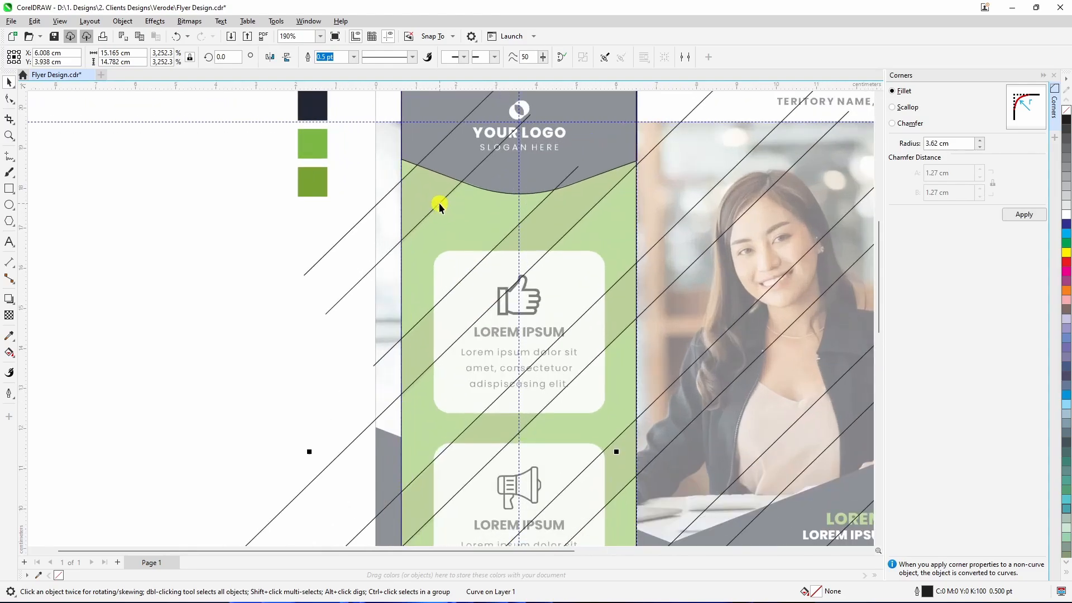
left_click(440, 205)
scroll(440, 205, "up", 4)
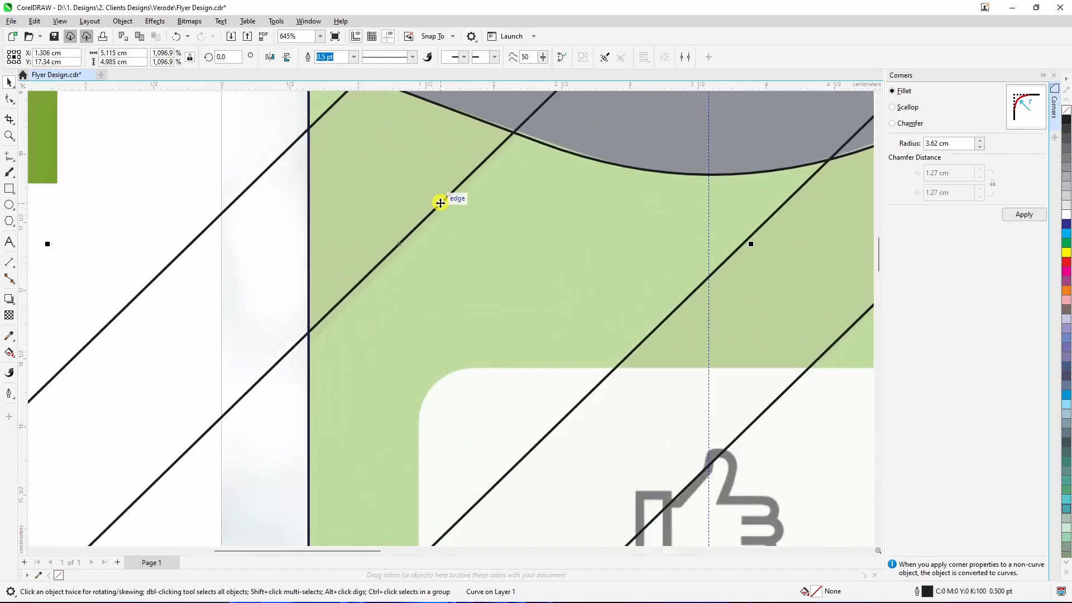
left_click_drag(440, 202, 441, 209)
scroll(441, 209, "down", 5)
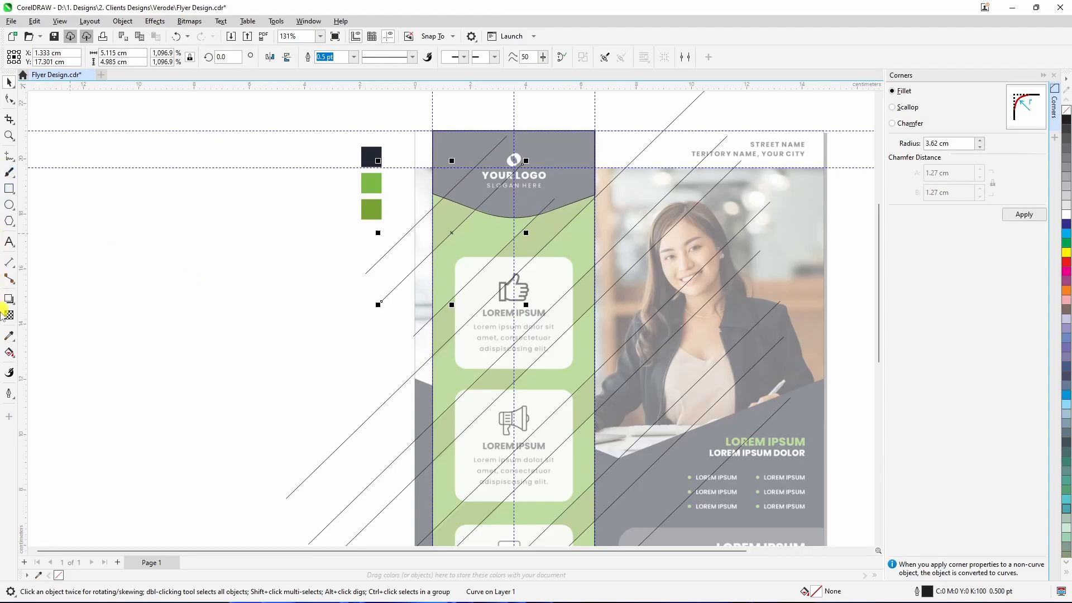
Step: Use Smart Fill on the corner above the first stripe and on the light band between the first and second stripes
left_click(14, 356)
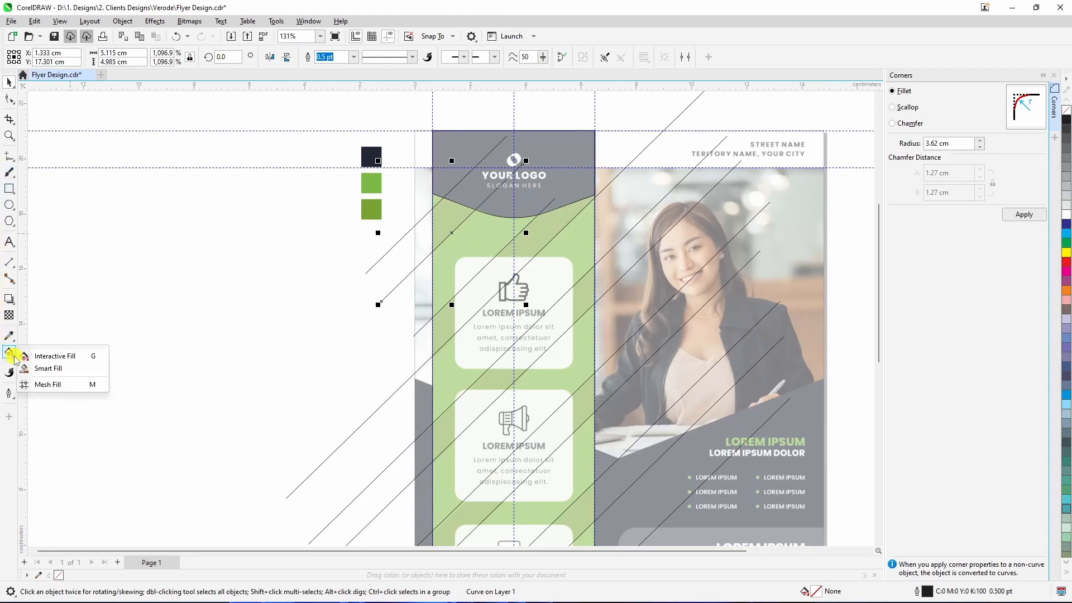
left_click(54, 368)
scroll(449, 207, "up", 4)
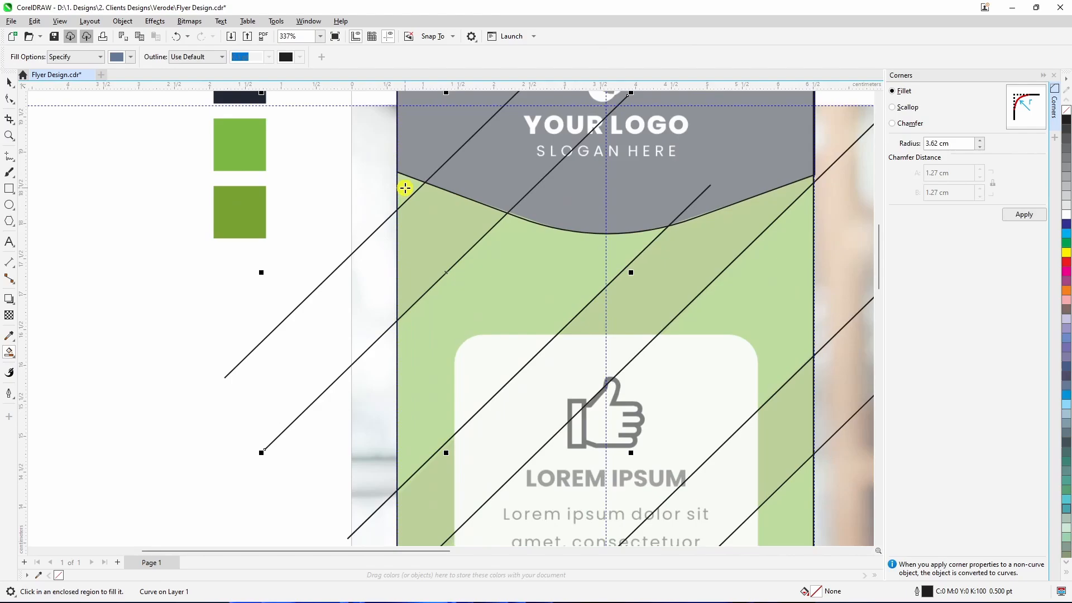
left_click(405, 188)
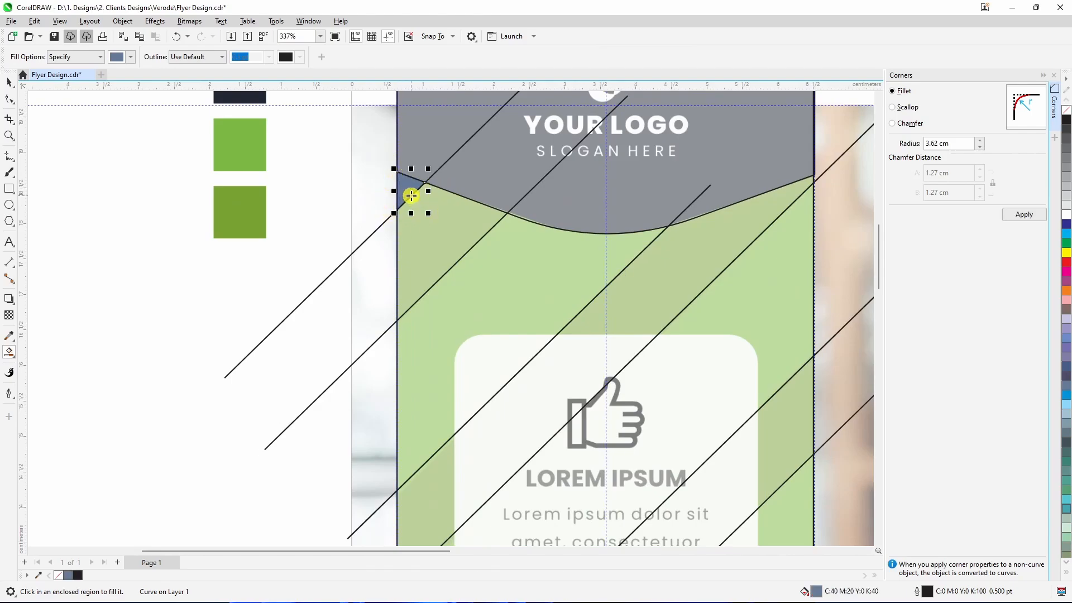
scroll(411, 195, "down", 2)
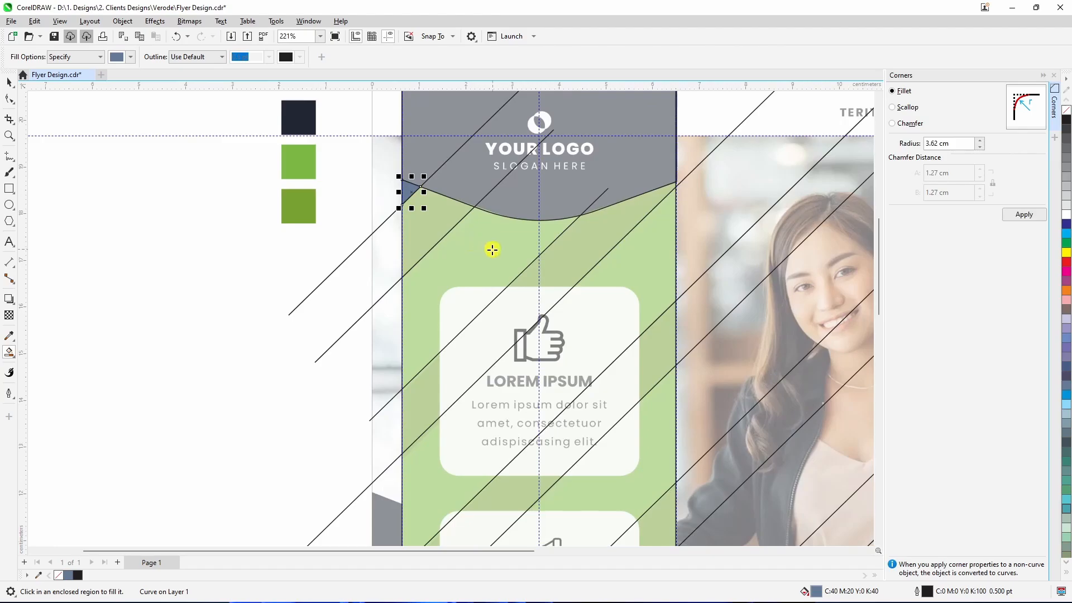
left_click(484, 250)
scroll(484, 249, "down", 2)
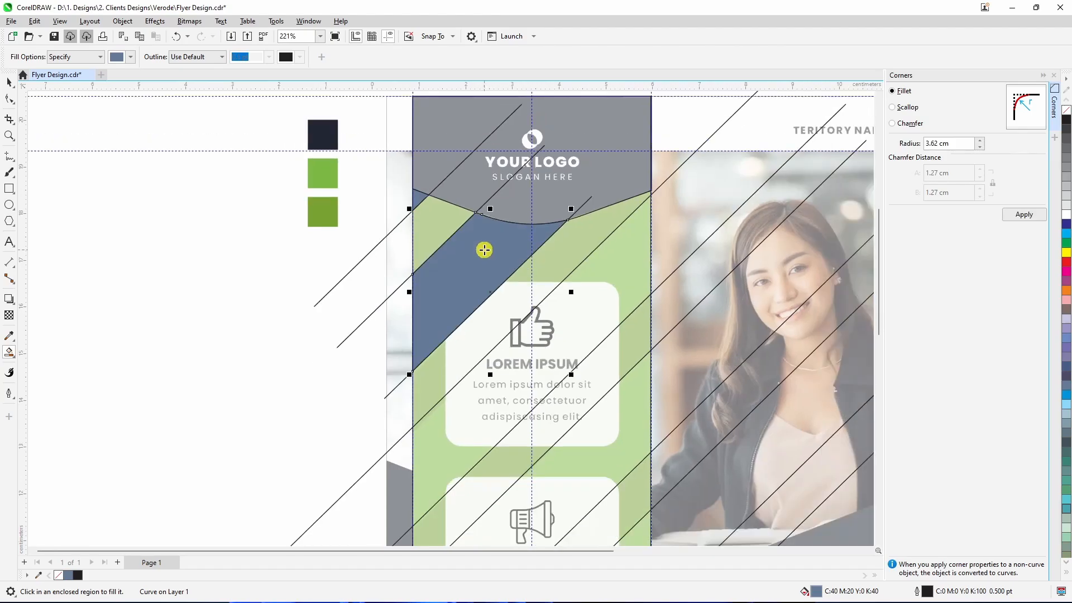
Step: Smart Fill the remaining light bands between the stripes, down to the lower corner of the rounded green panel
left_click(592, 293)
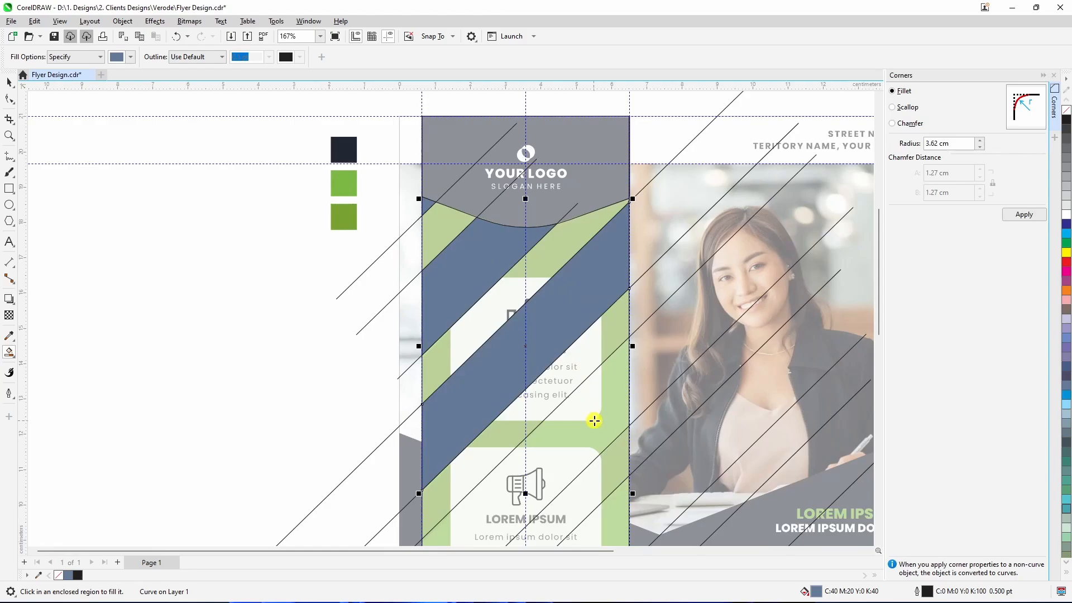
left_click(594, 420)
scroll(536, 313, "down", 4)
left_click(570, 451)
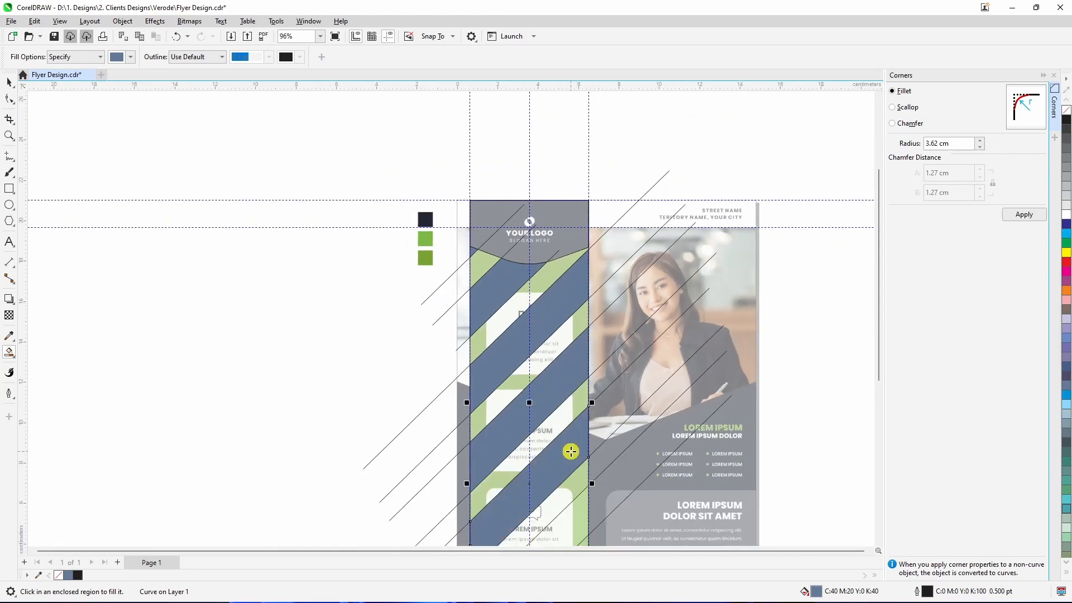
scroll(491, 334, "down", 4)
scroll(556, 474, "up", 5)
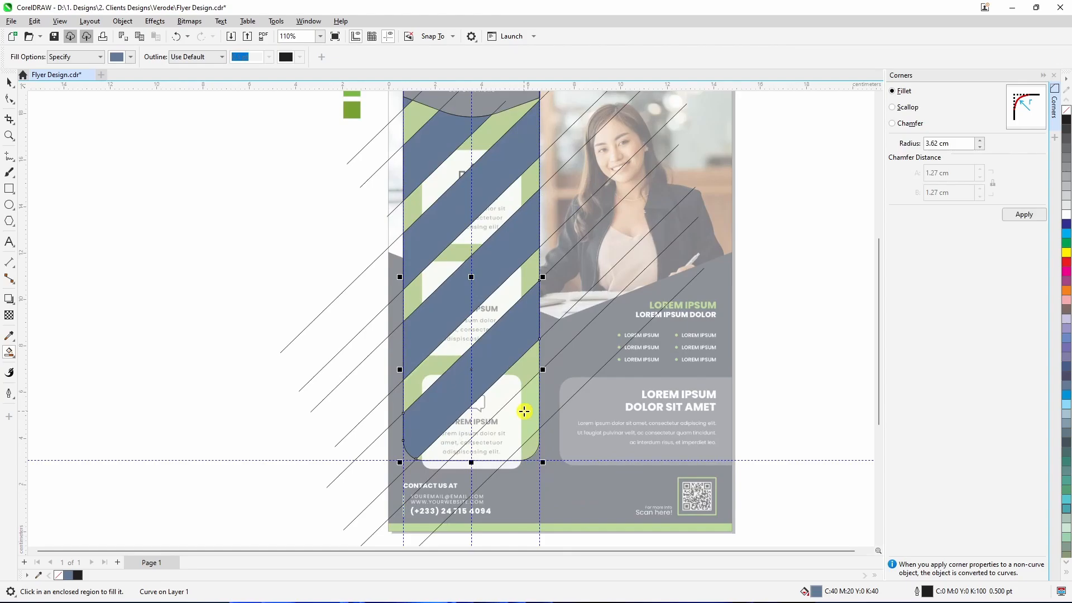
left_click(524, 412)
scroll(524, 414, "down", 3)
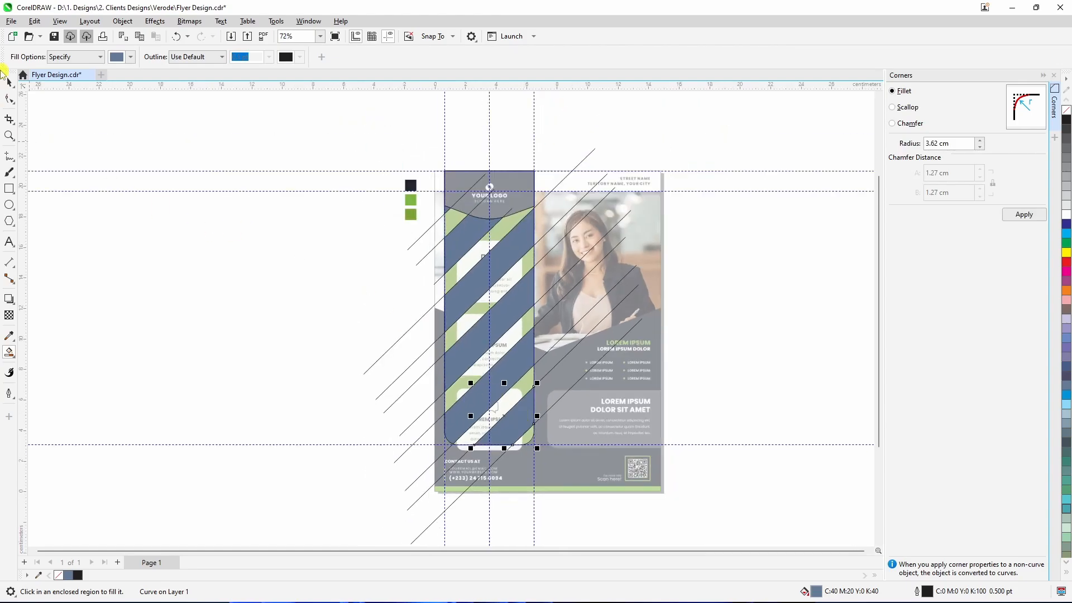
Step: Delete all the long diagonal construction lines crossing the green panel and the photo, keeping the filled bands
left_click(8, 83)
left_click(170, 299)
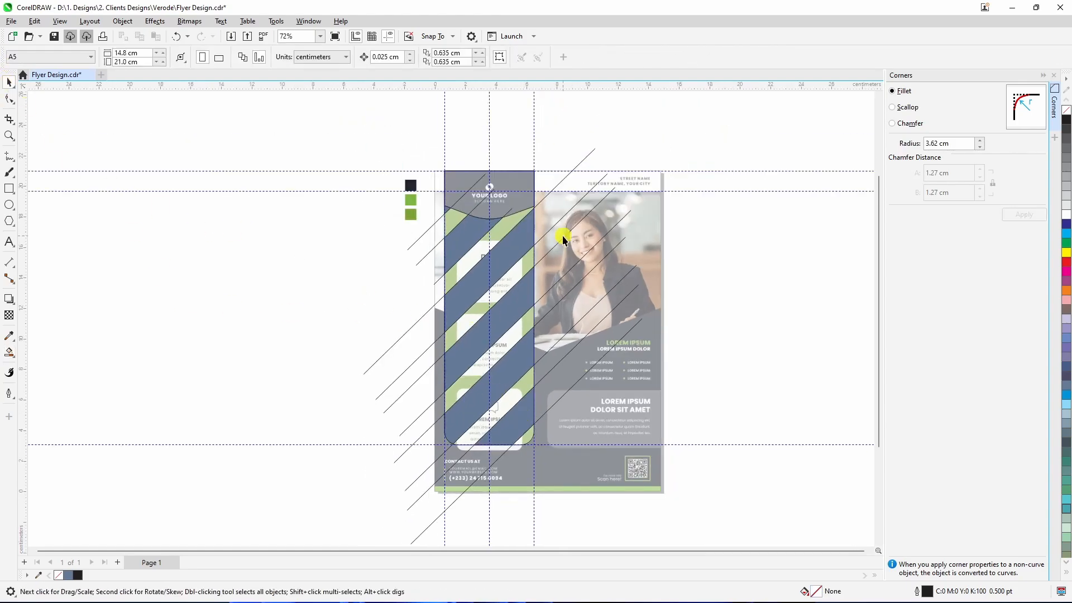
left_click(590, 153)
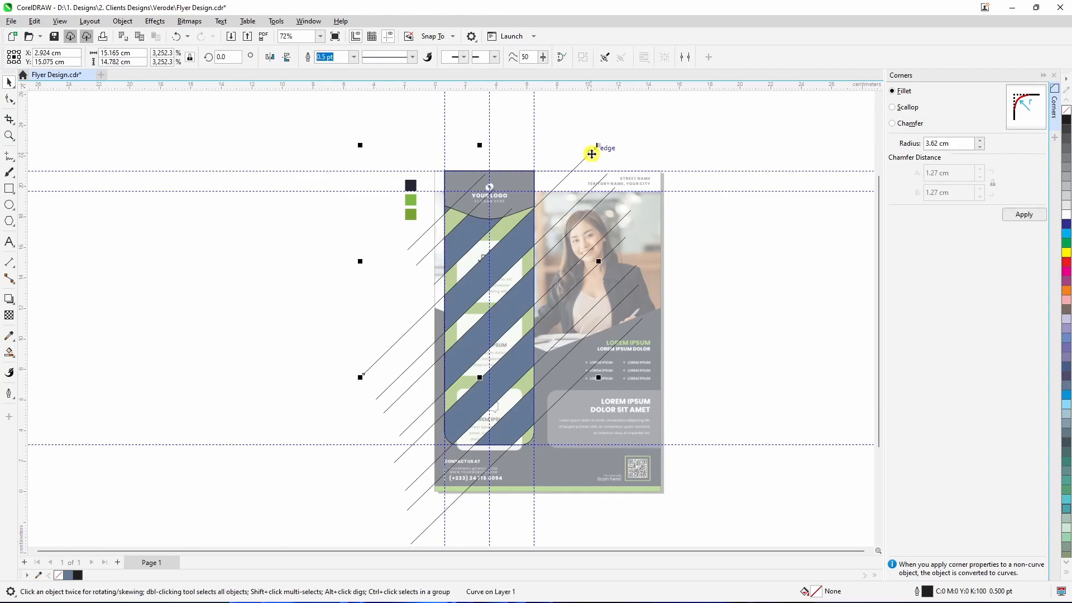
key("Delete")
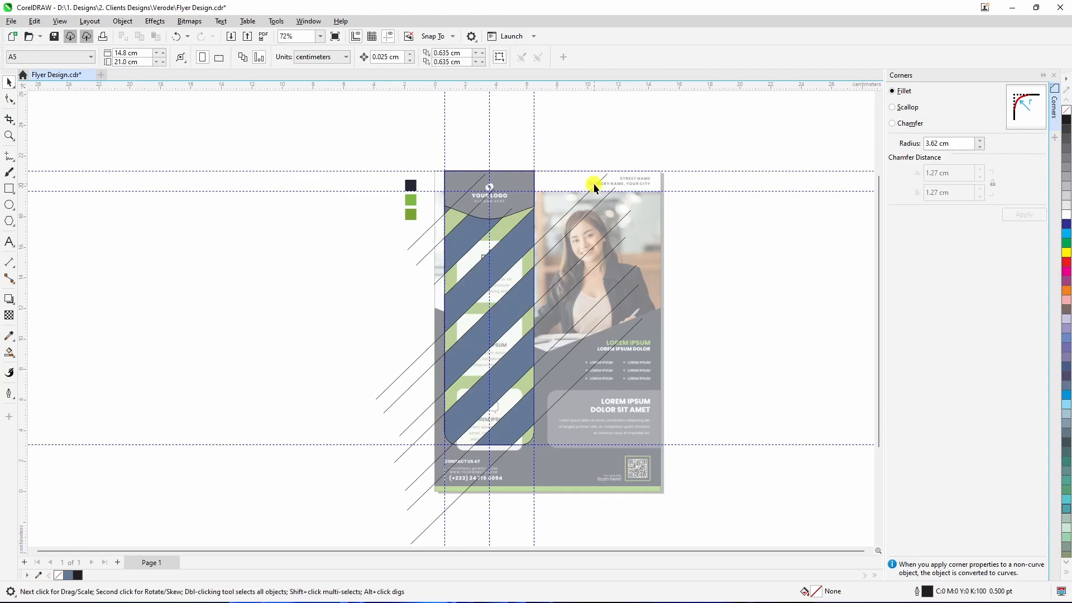
left_click(595, 191)
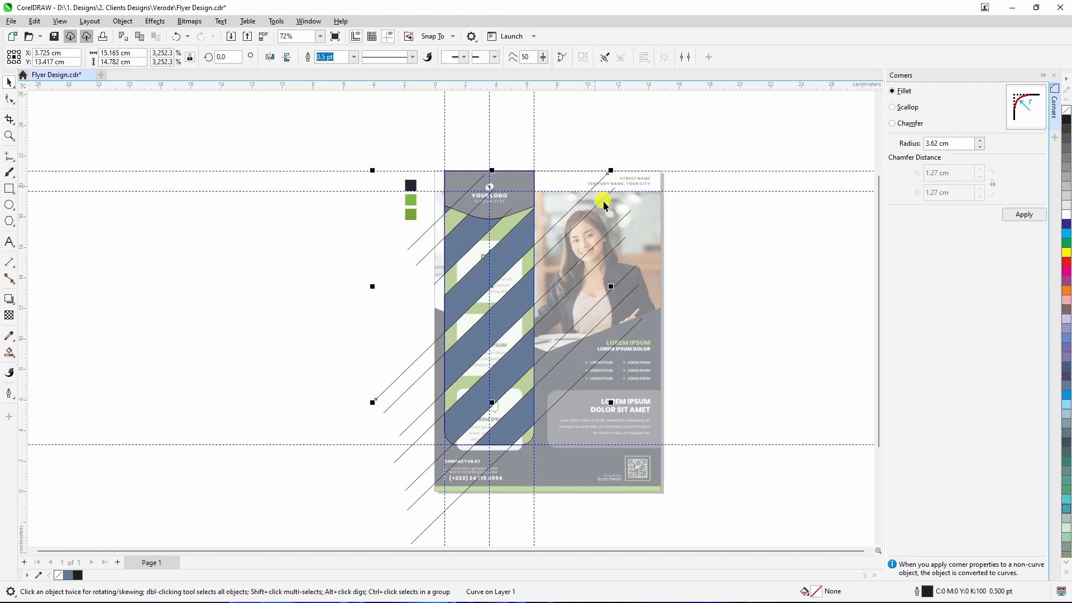
key("Delete")
left_click(603, 202)
key("Delete")
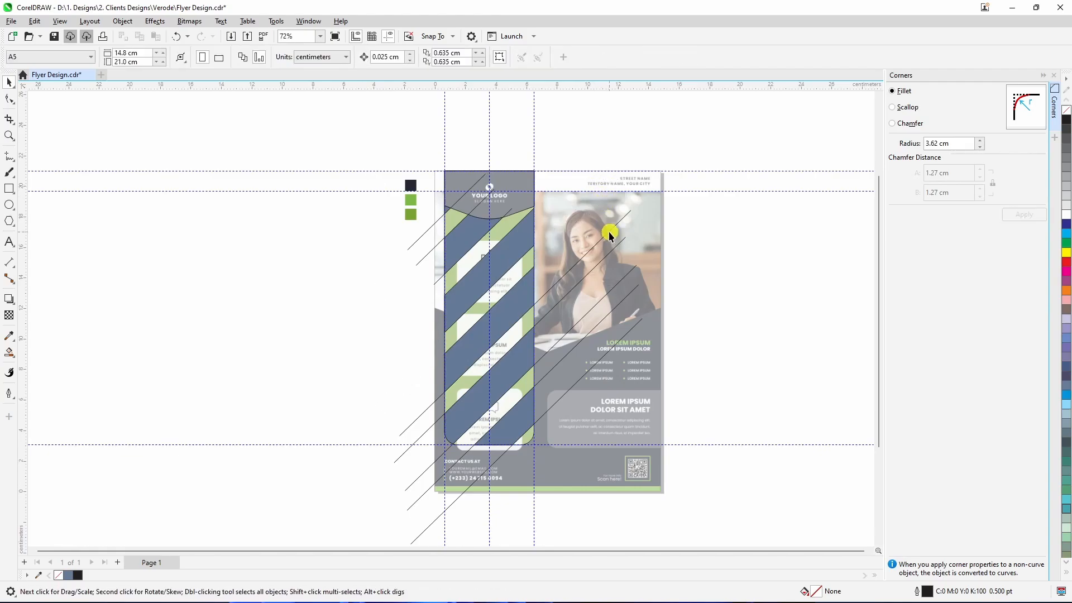
left_click(609, 234)
key("Delete")
left_click(608, 257)
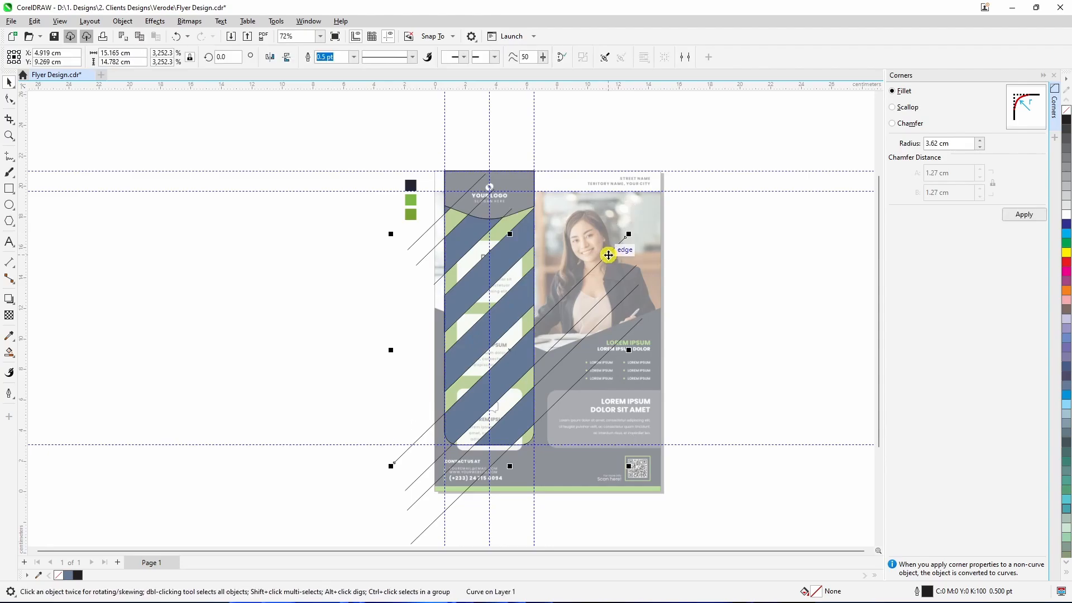
key("Delete")
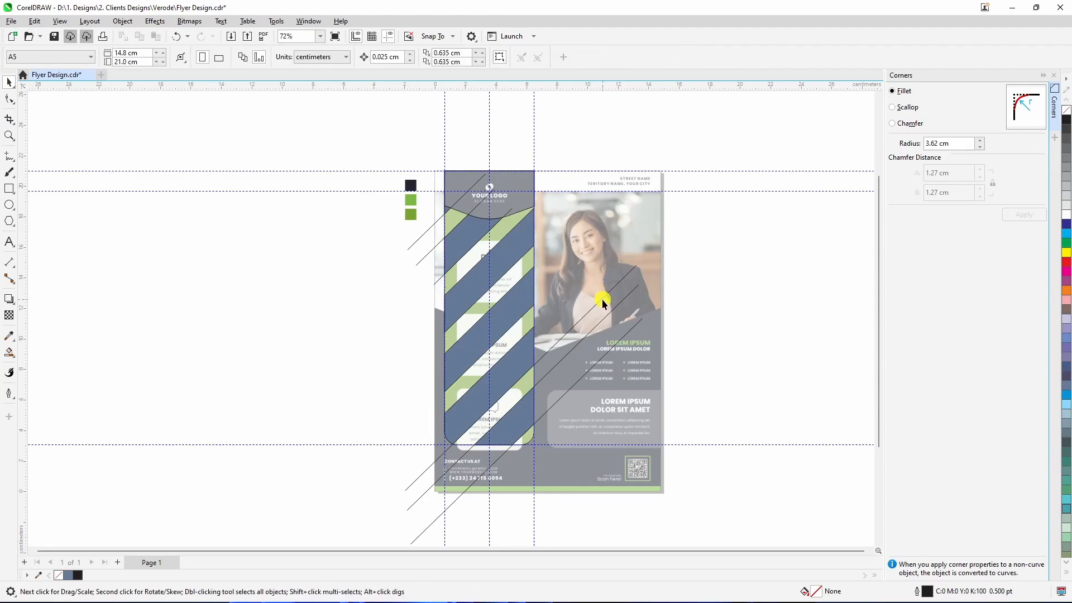
left_click(601, 299)
key("Delete")
left_click(607, 316)
key("Delete")
left_click(613, 347)
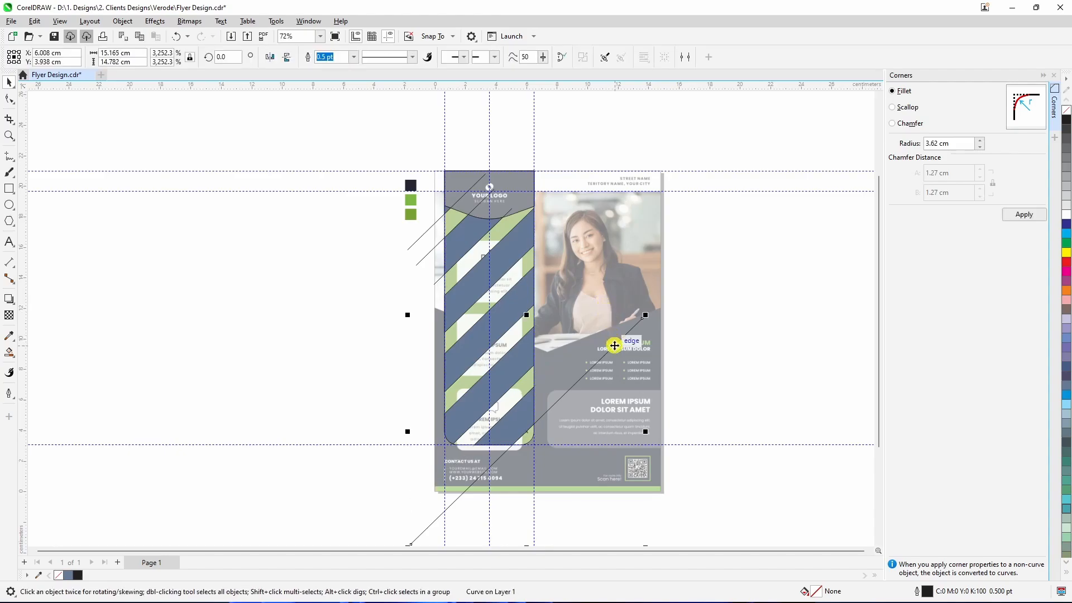
key("Delete")
Step: Delete the three short diagonal construction lines at the upper part of the green panel
scroll(438, 215, "up", 2)
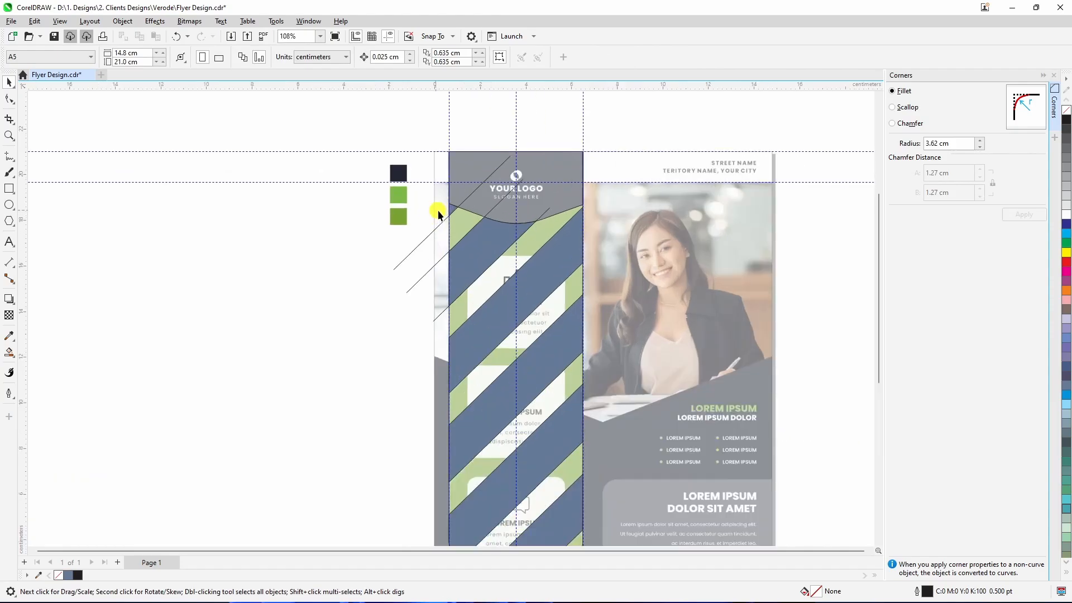
left_click(412, 251)
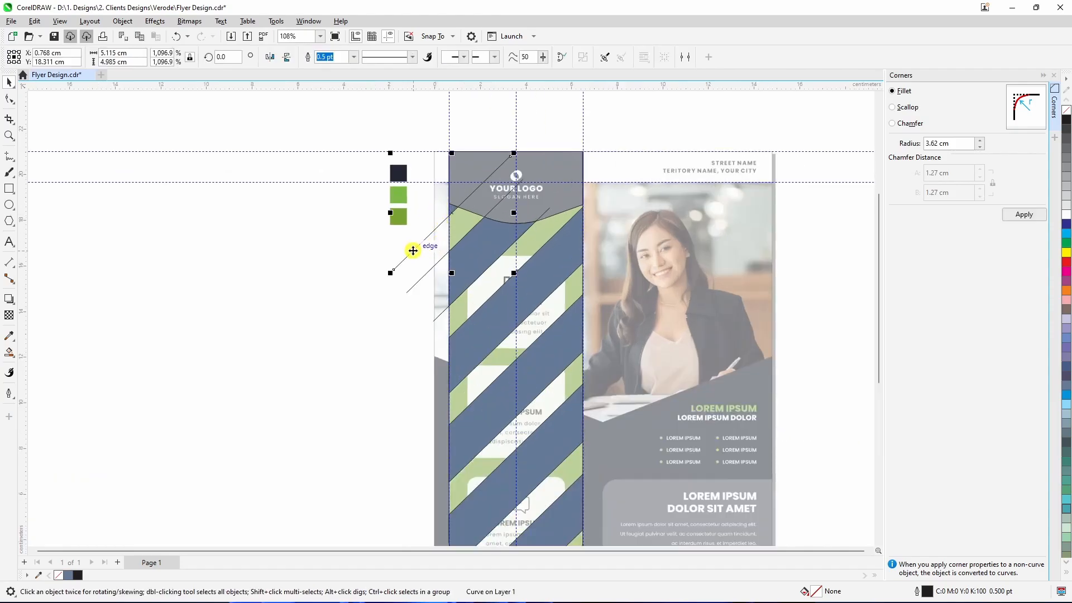
key("Delete")
left_click(418, 279)
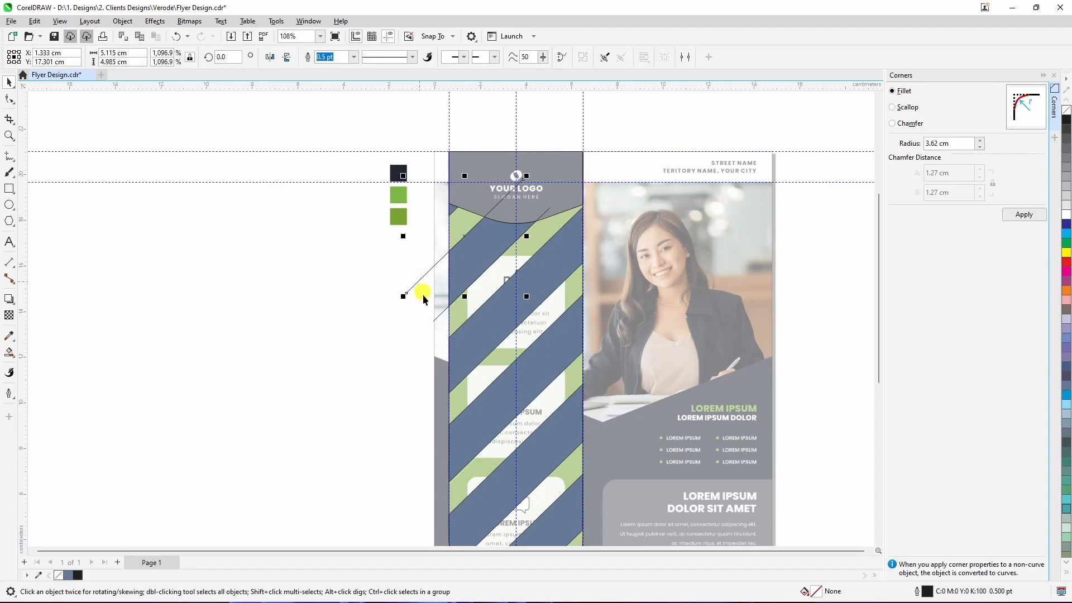
key("Delete")
left_click(436, 316)
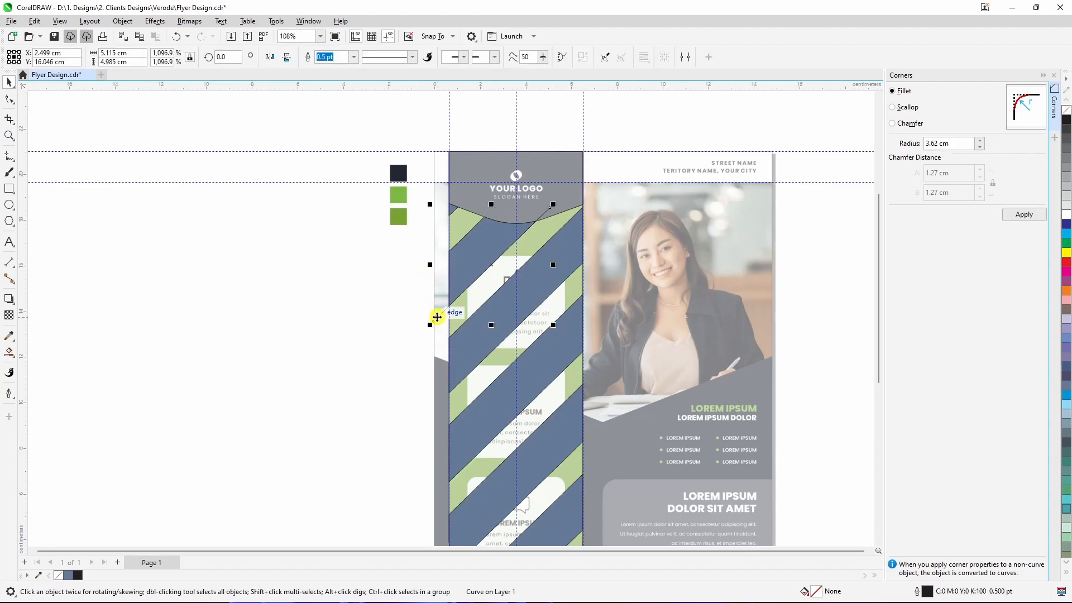
key("Delete")
scroll(525, 217, "down", 4)
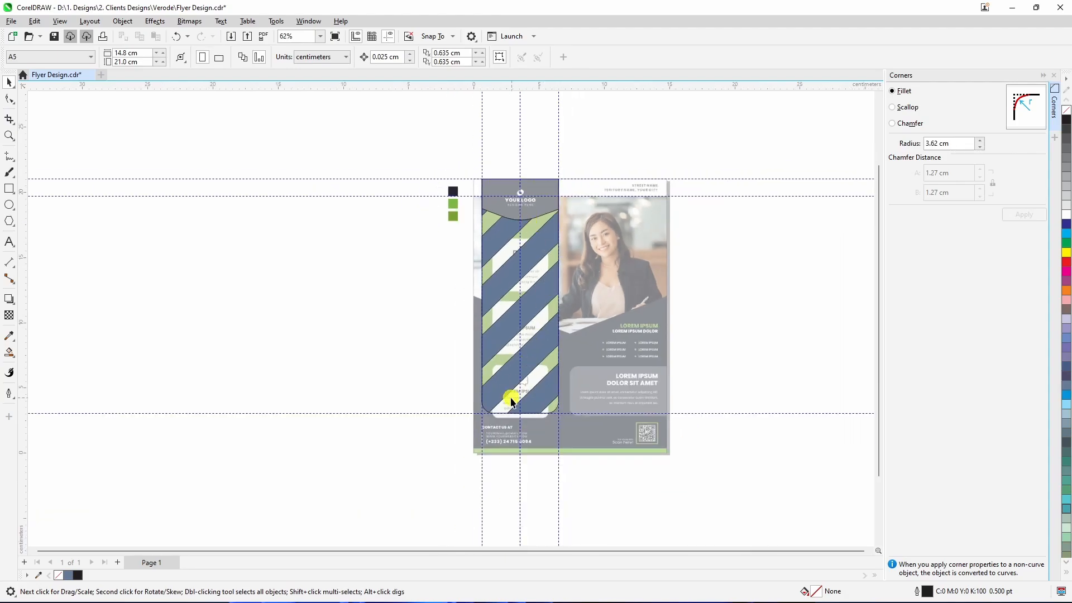
Step: Move the traced panel with its header and all diagonal bands off the flyer into the empty area beside the colour swatches
scroll(509, 398, "up", 3)
scroll(511, 392, "up", 1)
scroll(509, 394, "down", 2)
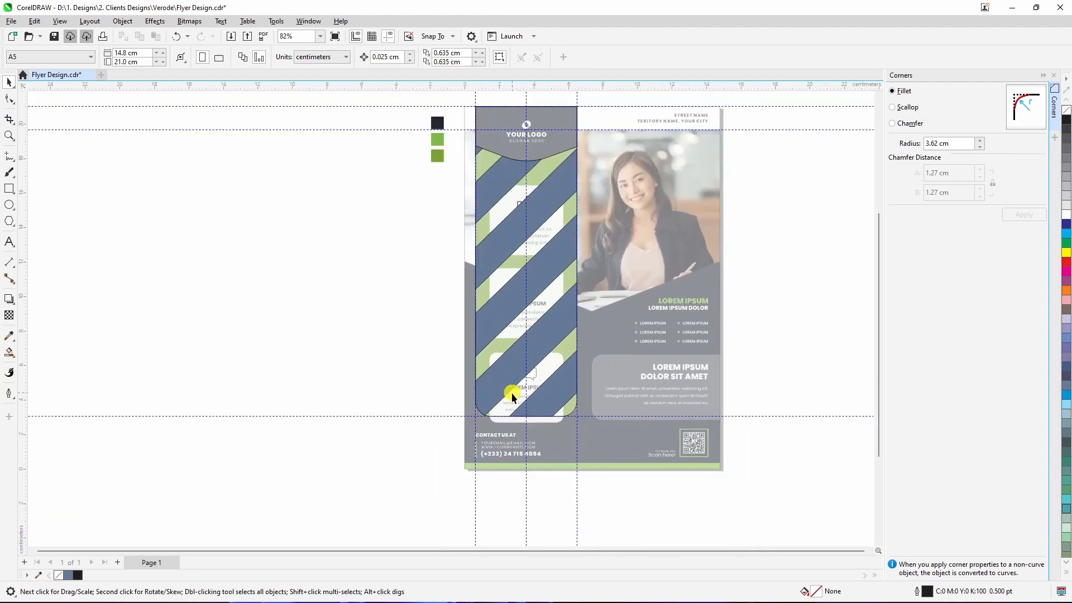
scroll(535, 302, "down", 1)
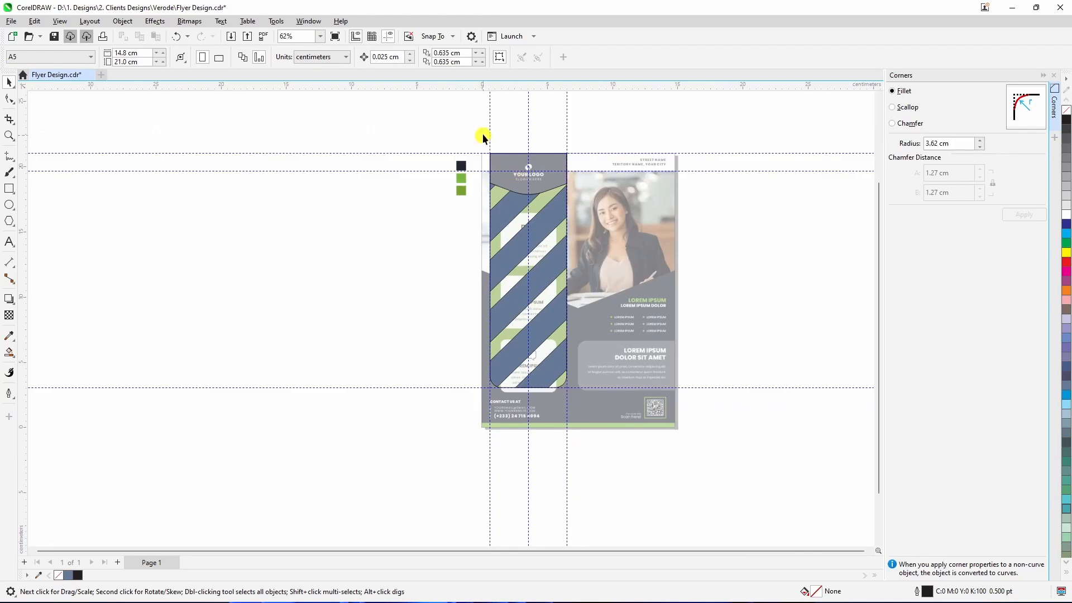
left_click_drag(485, 146, 578, 398)
left_click_drag(494, 284, 380, 273)
left_click(453, 246)
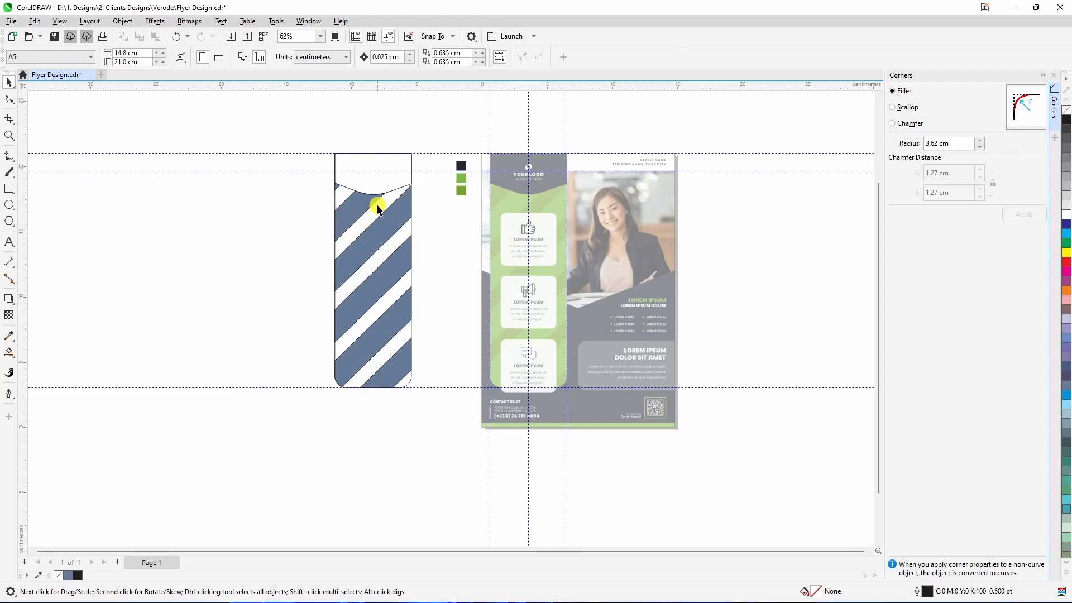
Step: Bring the curved header shape and the small corner band beneath it to the front of the page
left_click(383, 166)
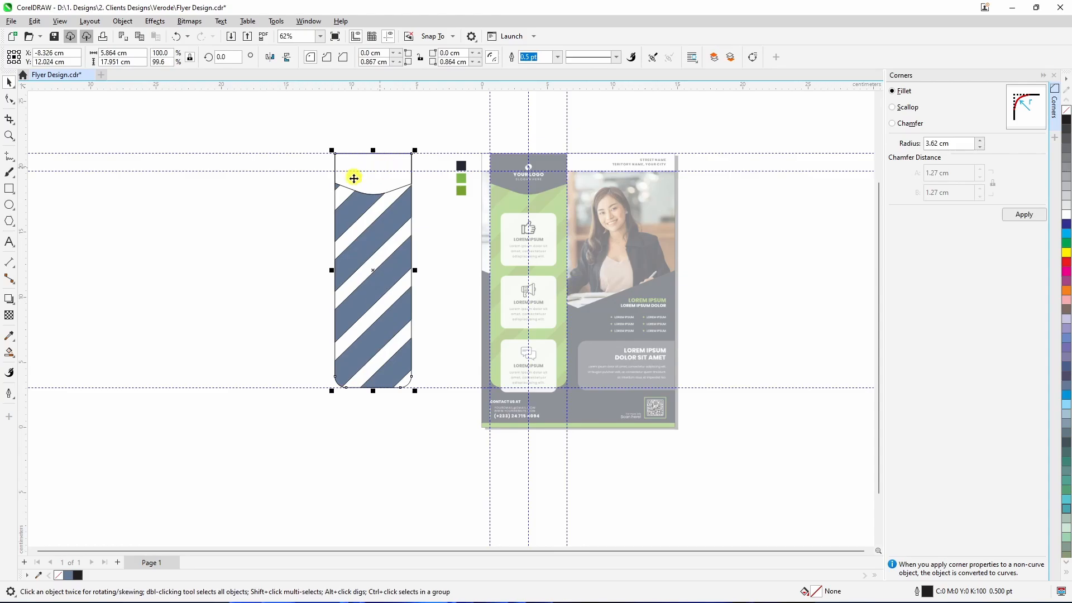
left_click(363, 184)
left_click(366, 188)
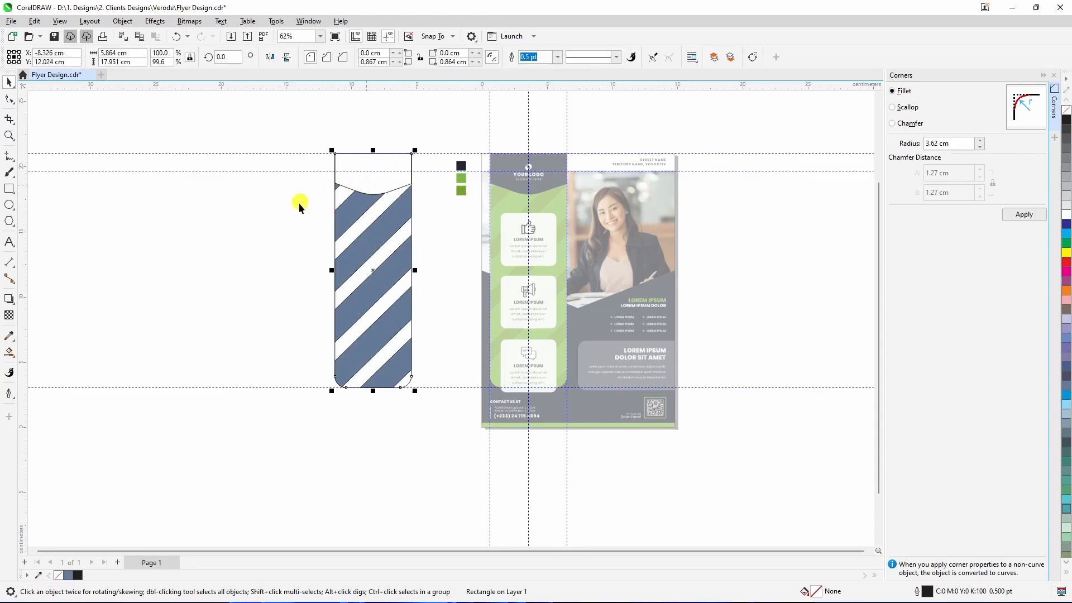
left_click(314, 157)
left_click_drag(318, 134, 426, 206)
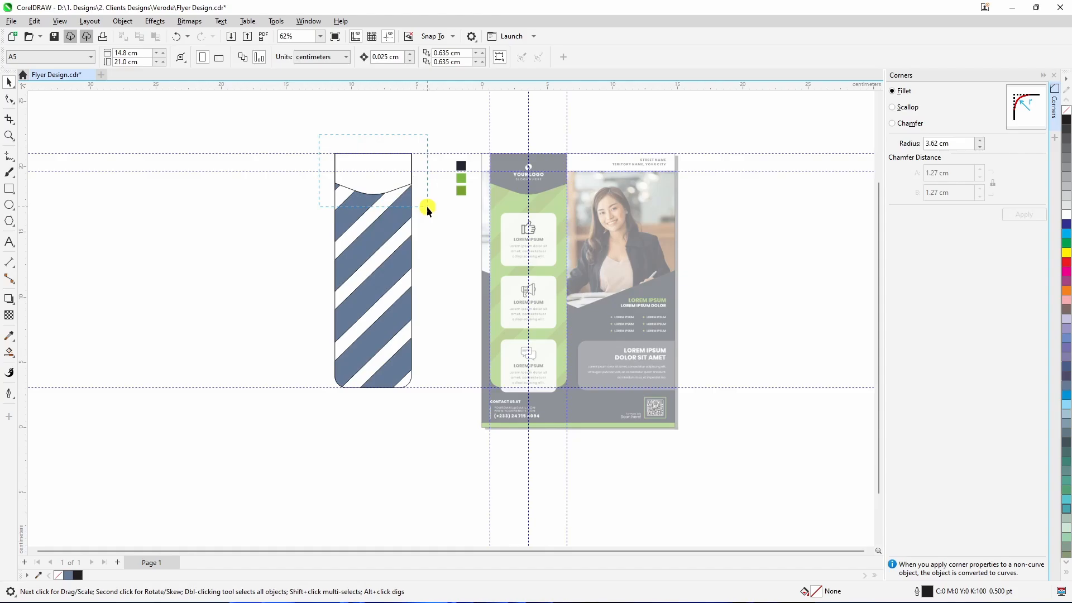
right_click(373, 176)
mouse_move(423, 291)
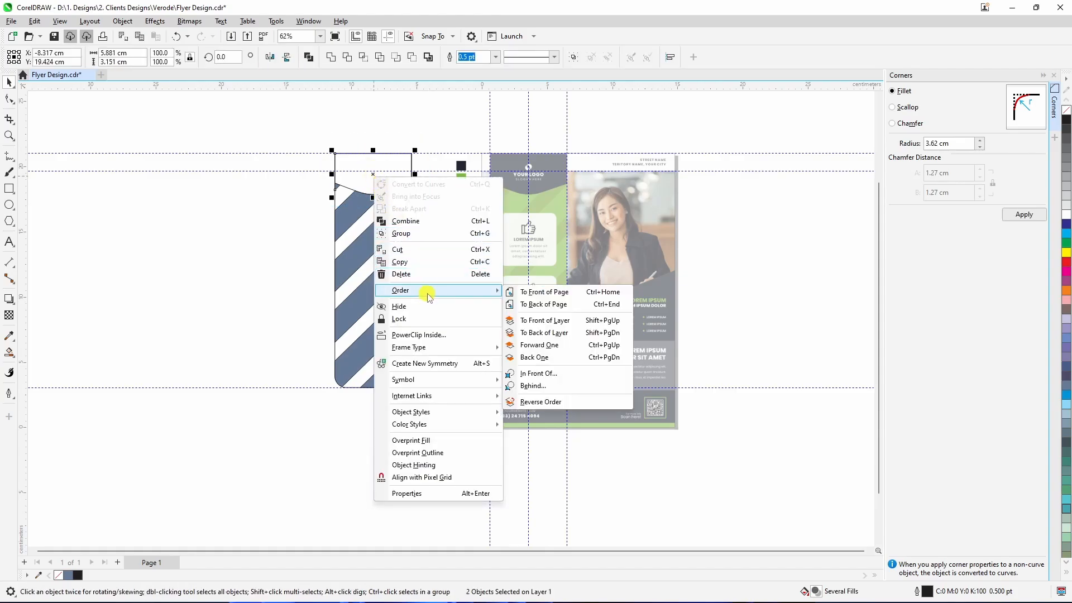
left_click(557, 292)
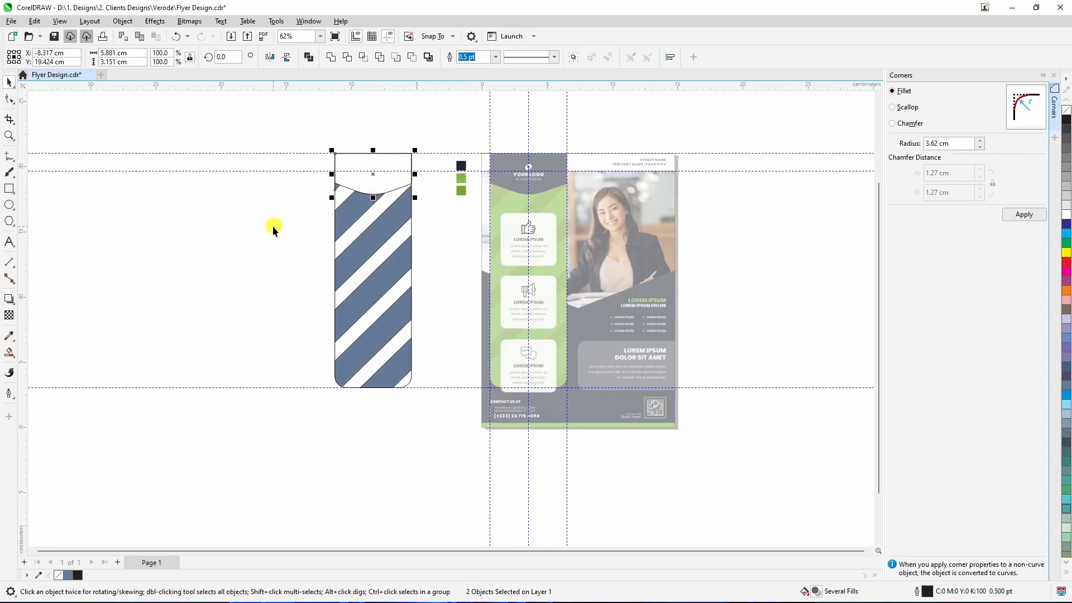
left_click(376, 179)
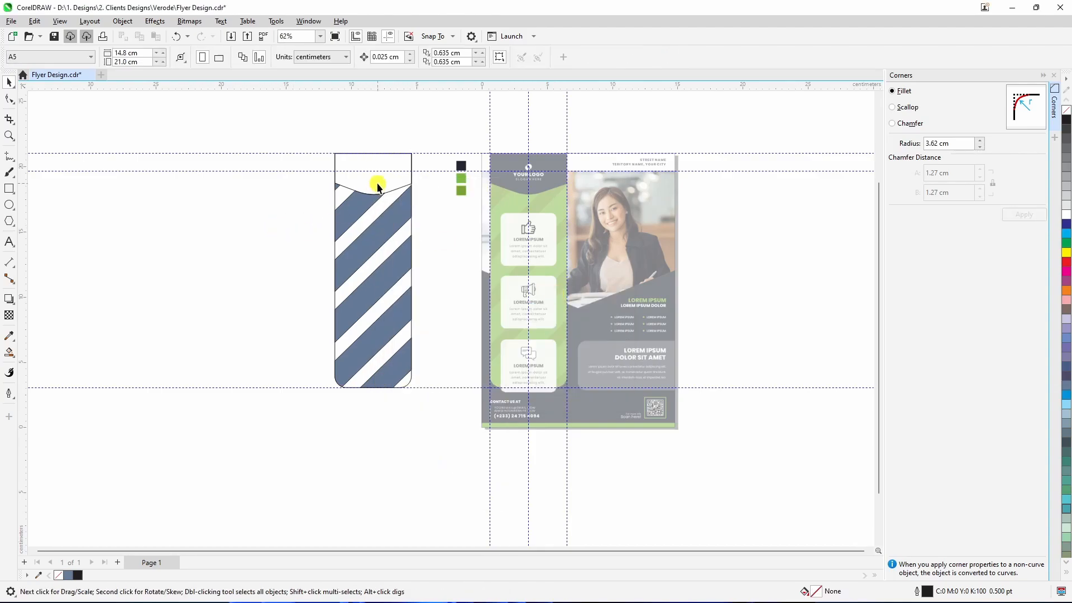
left_click(362, 224)
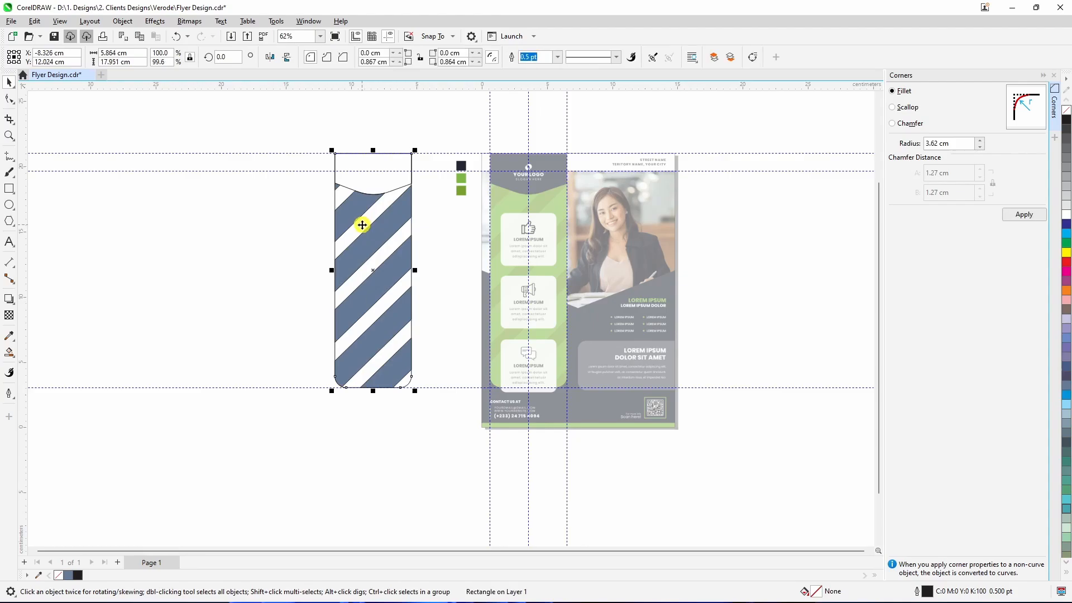
left_click(268, 246)
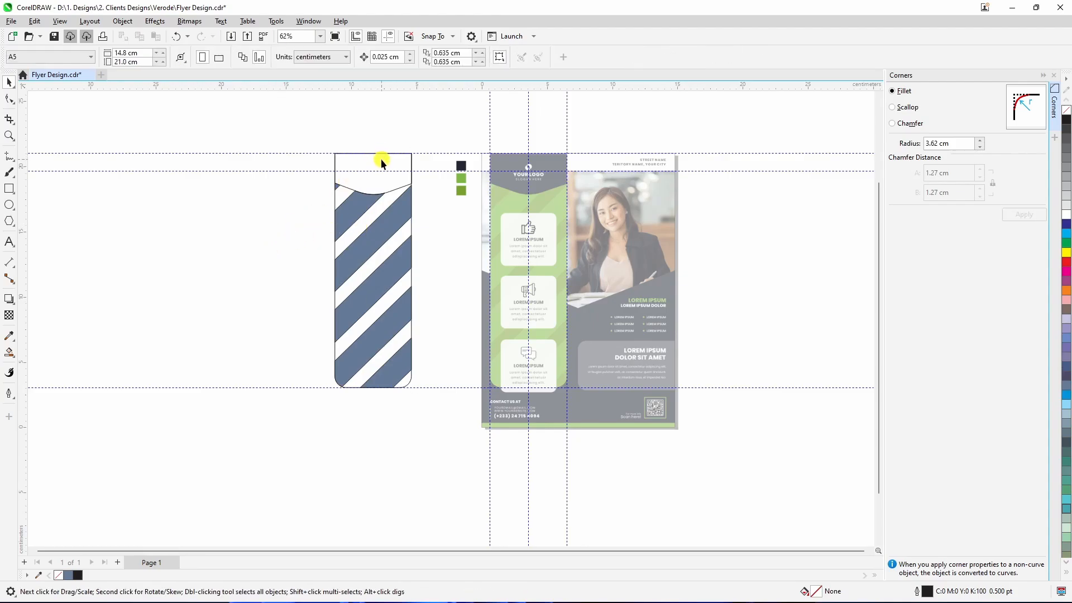
Step: Fill the curved header shape with the dark navy (#212734) sampled from the dark swatch
left_click(382, 164)
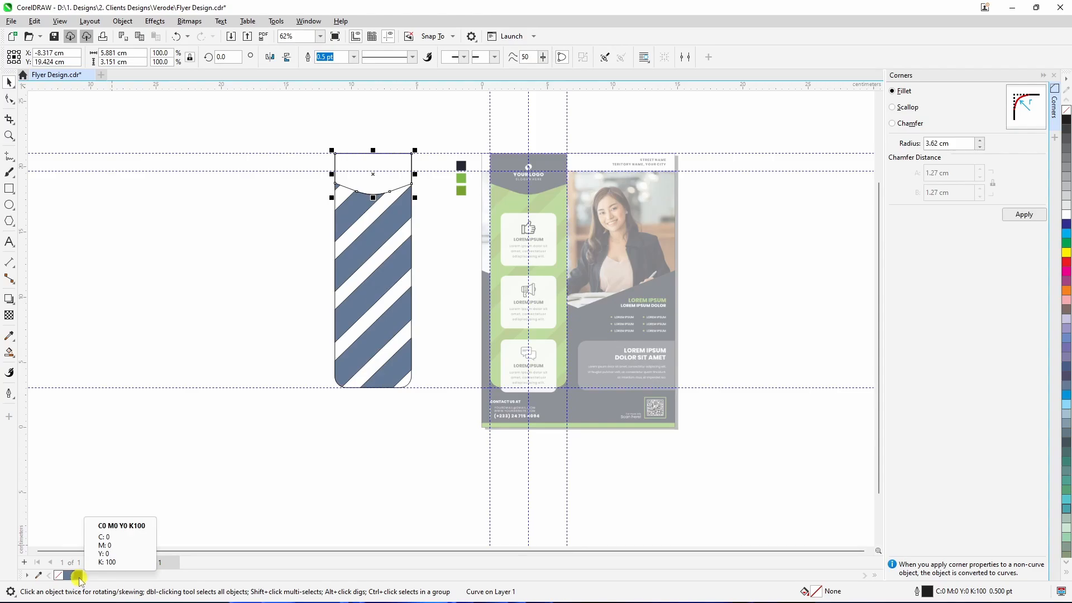
left_click(9, 336)
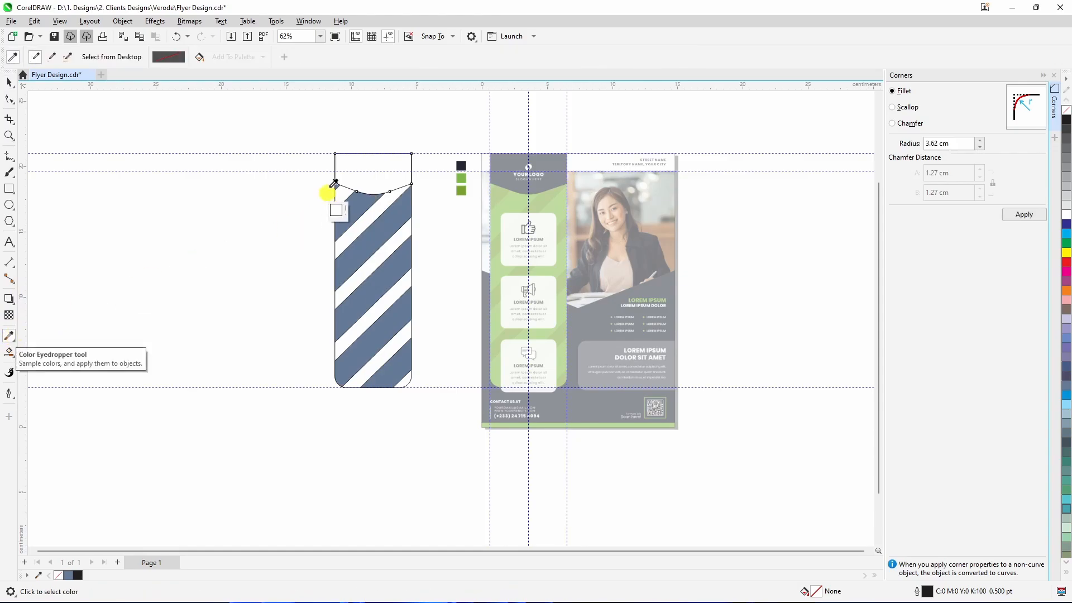
scroll(379, 146, "up", 3)
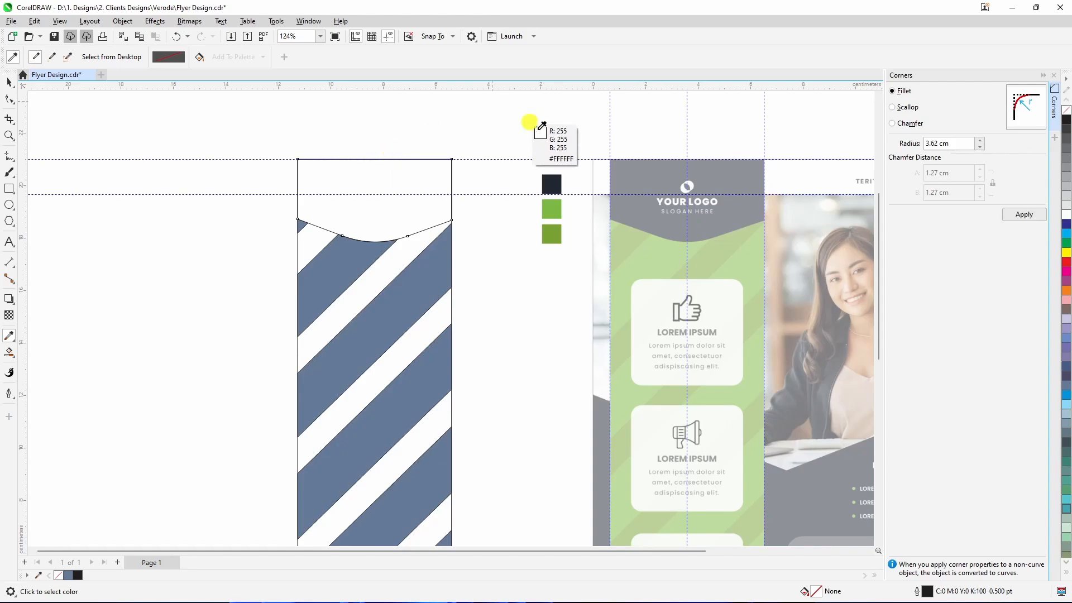
left_click(551, 183)
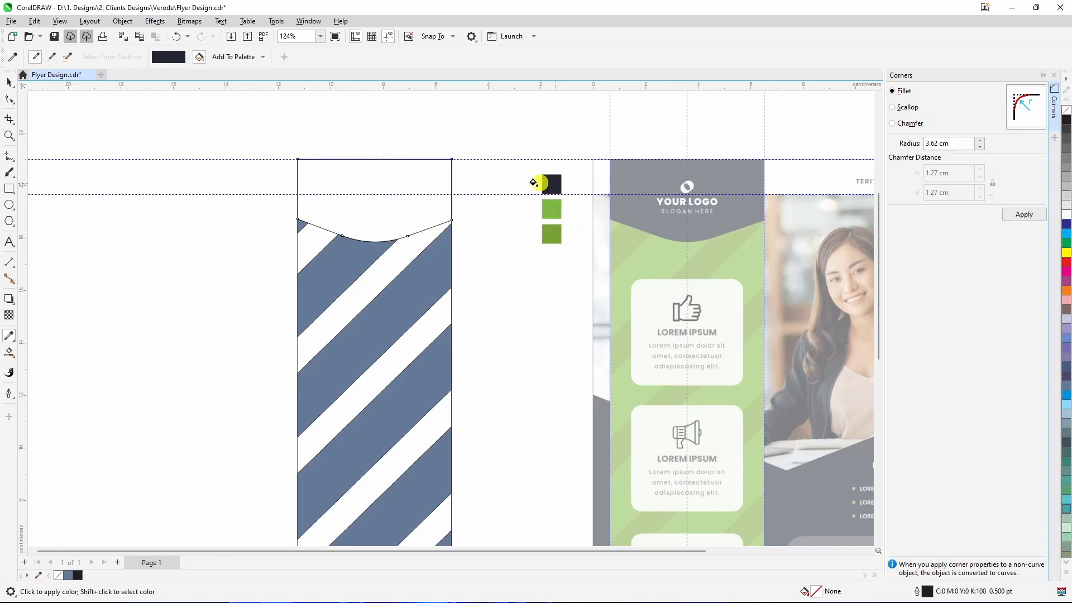
left_click(402, 181)
scroll(402, 182, "down", 1)
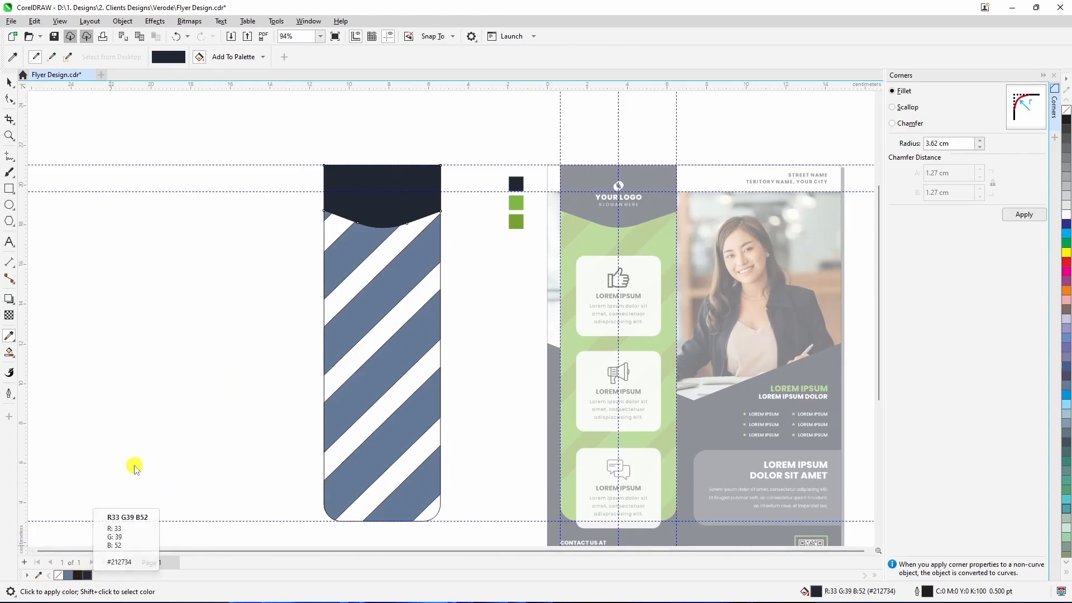
Step: Sample the dark green swatch (#79A334) and apply it to the rounded panel behind the diagonal bands
scroll(374, 301, "up", 1)
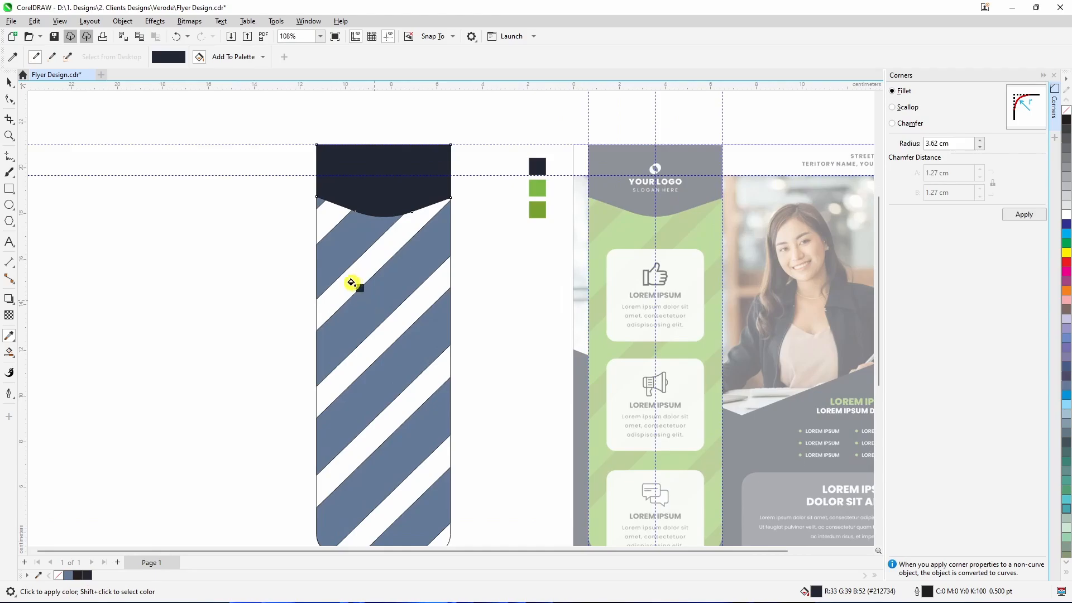
key("shift")
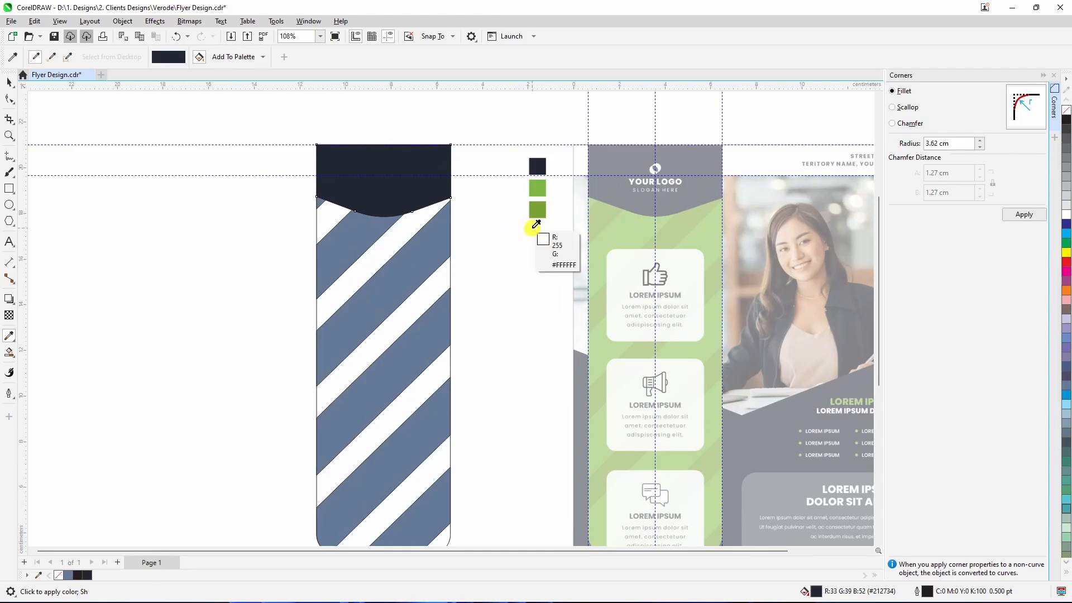
key("shift")
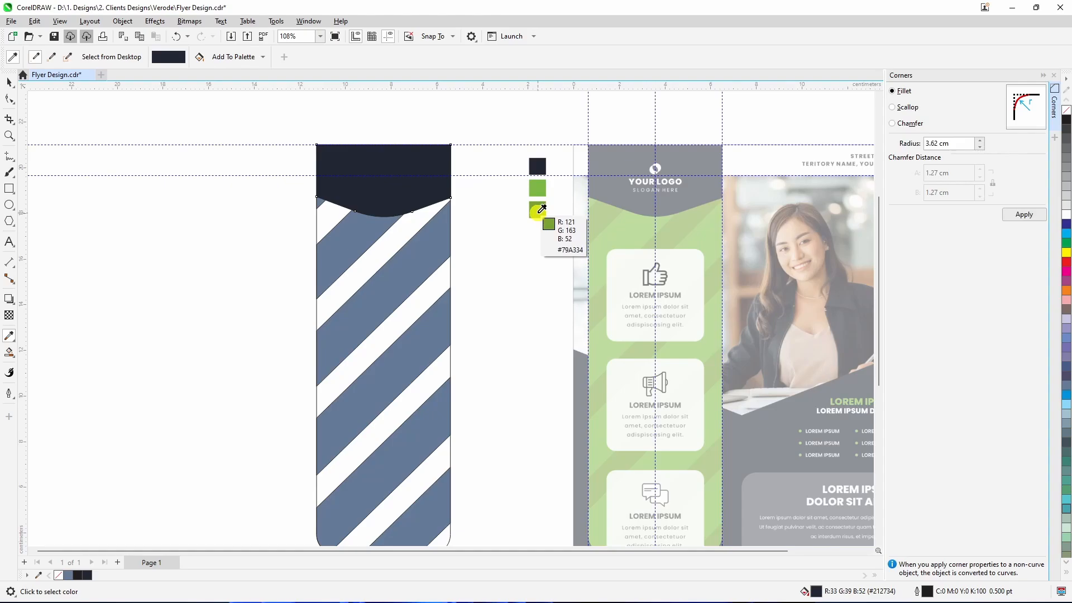
left_click(539, 210)
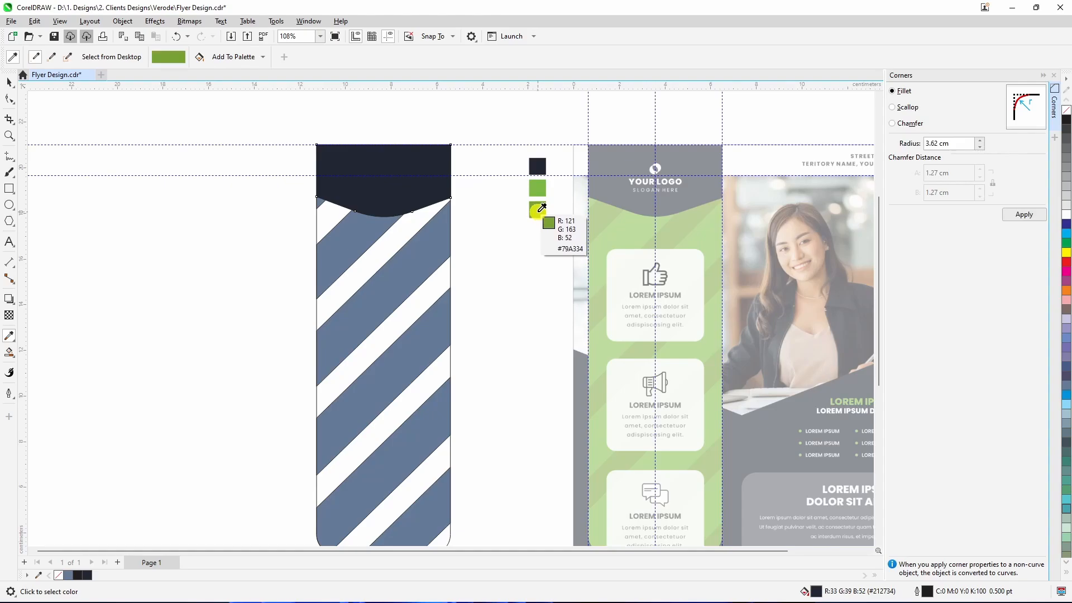
left_click(394, 236)
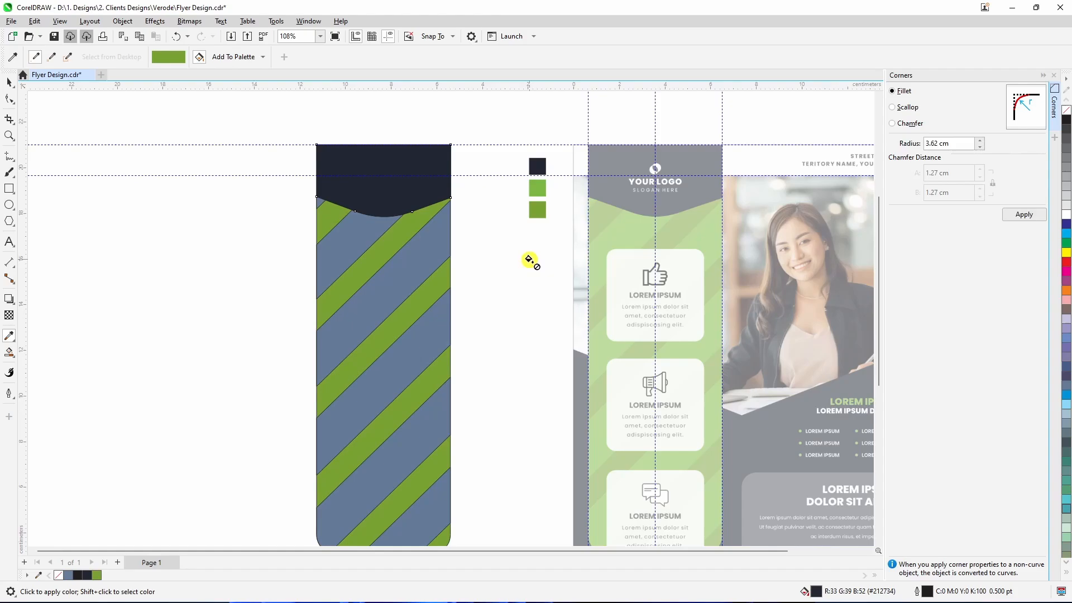
Step: Sample the light green swatch and apply it to all the wide blue diagonal bands of the panel
key("shift")
left_click(540, 189, "shift")
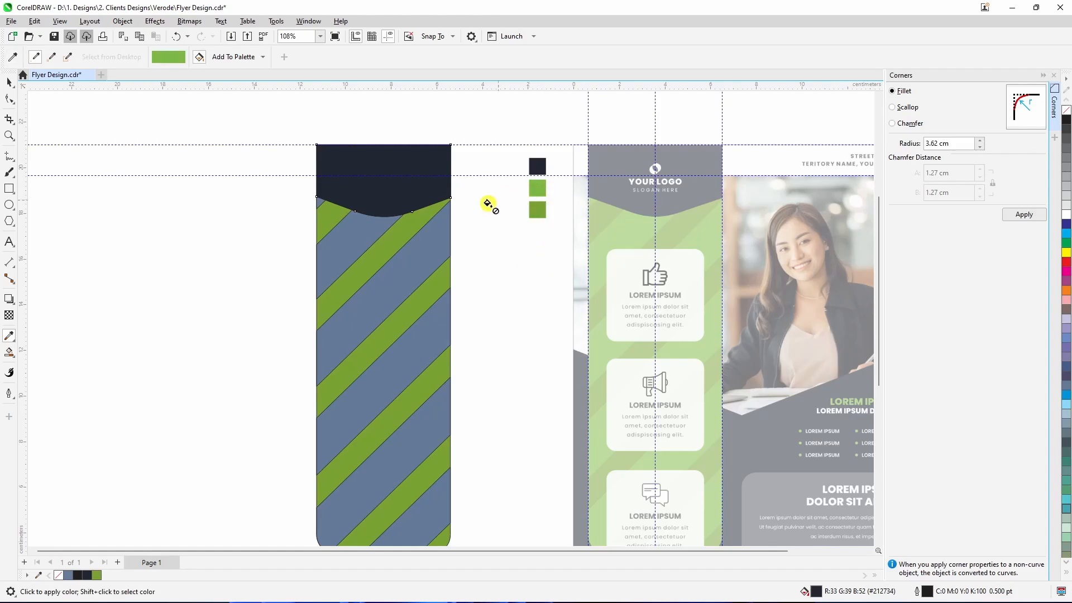
scroll(335, 237, "up", 3)
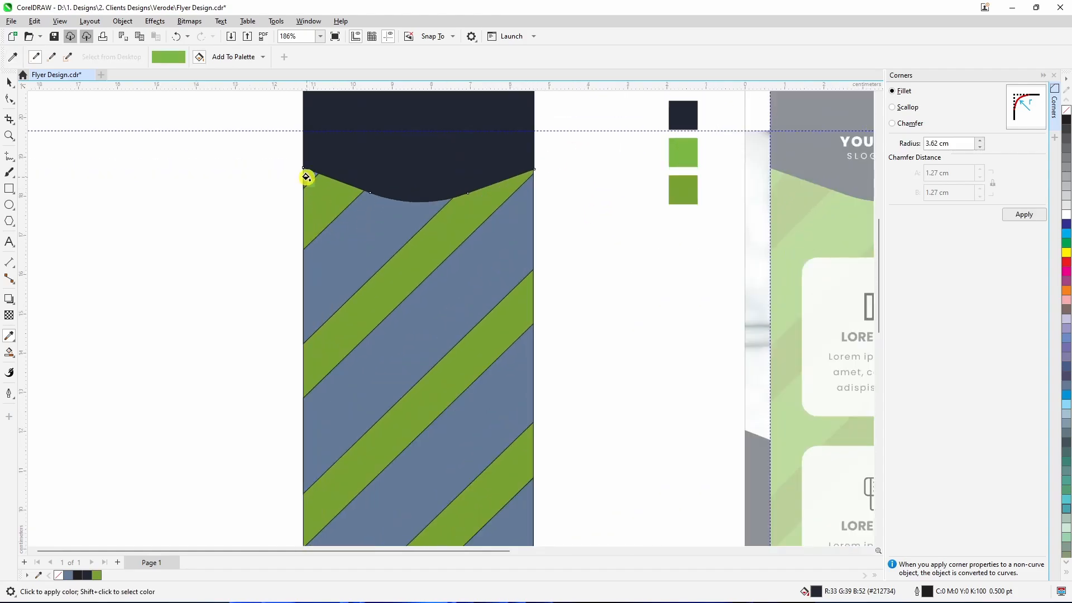
left_click(343, 244)
left_click(421, 330)
scroll(421, 330, "down", 3)
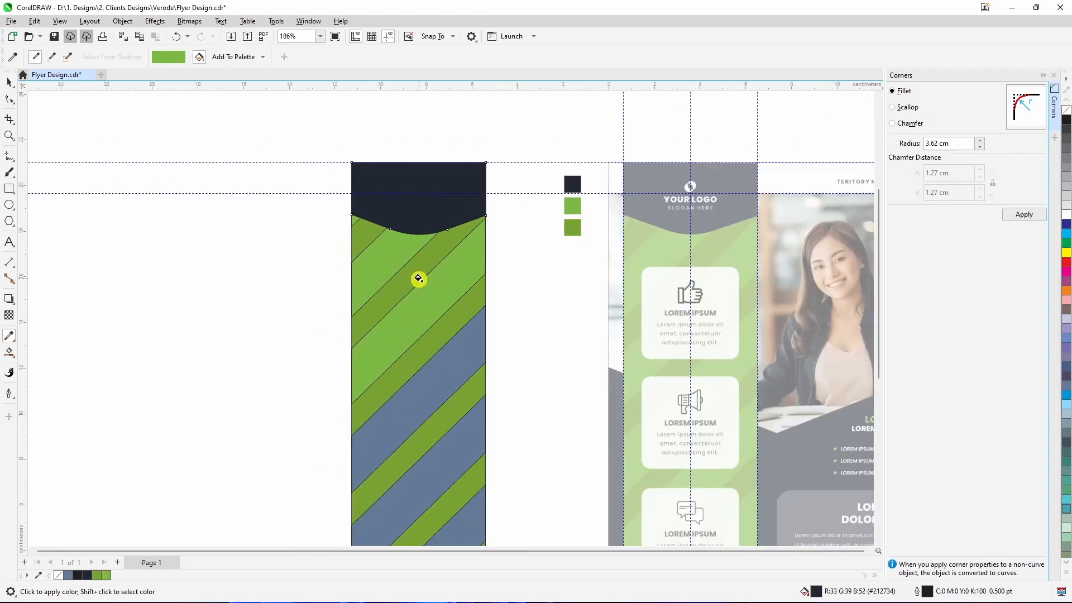
left_click(438, 371)
left_click(446, 451)
scroll(382, 296, "down", 2)
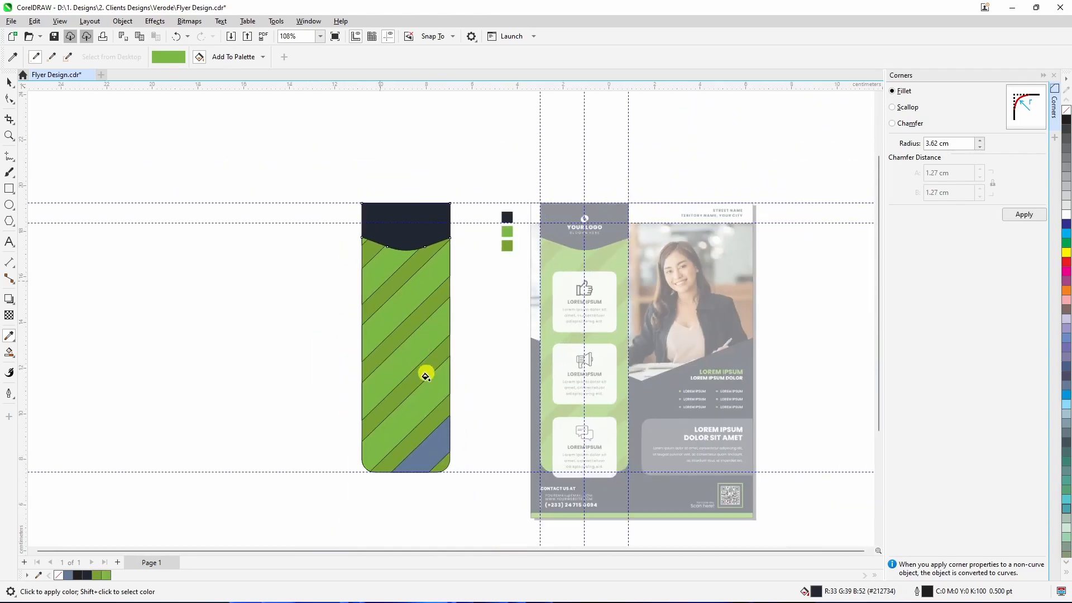
left_click(433, 452)
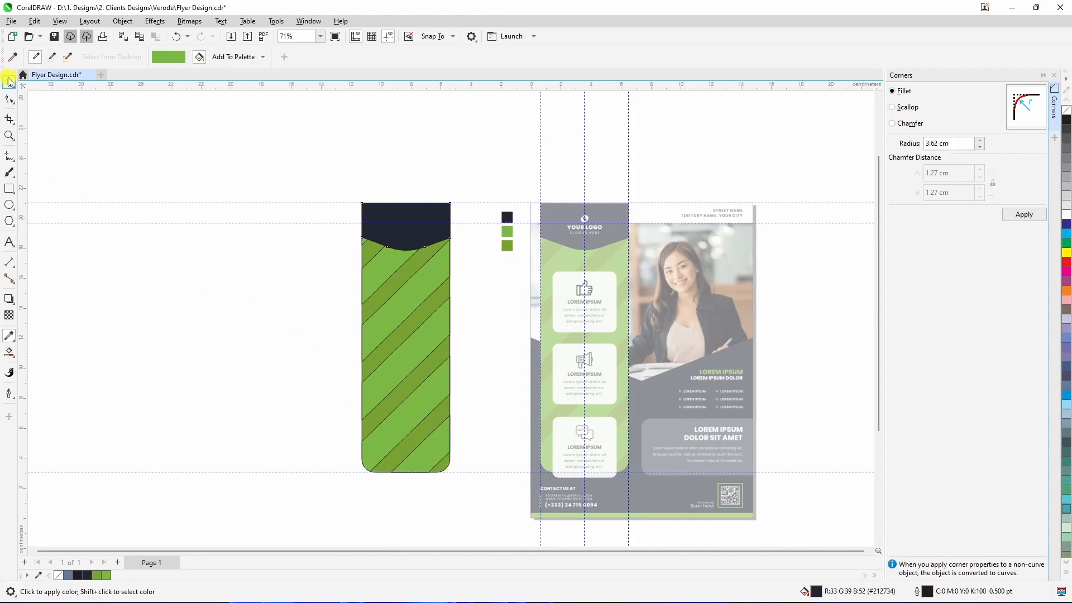
Step: Set the outline width of the header, panel and all bands to None and group them together
left_click(8, 82)
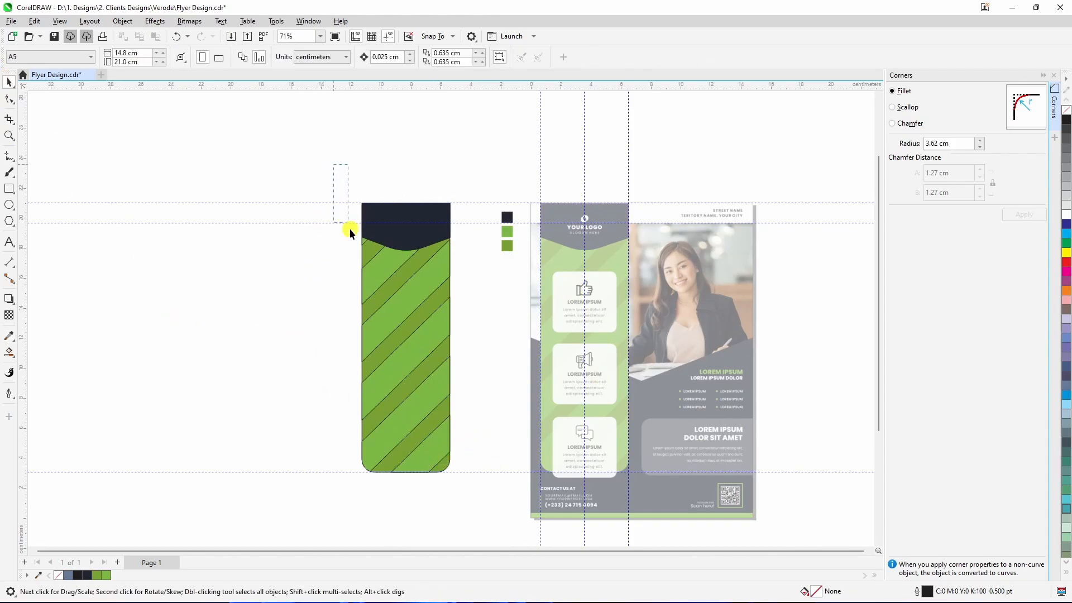
left_click_drag(349, 229, 469, 514)
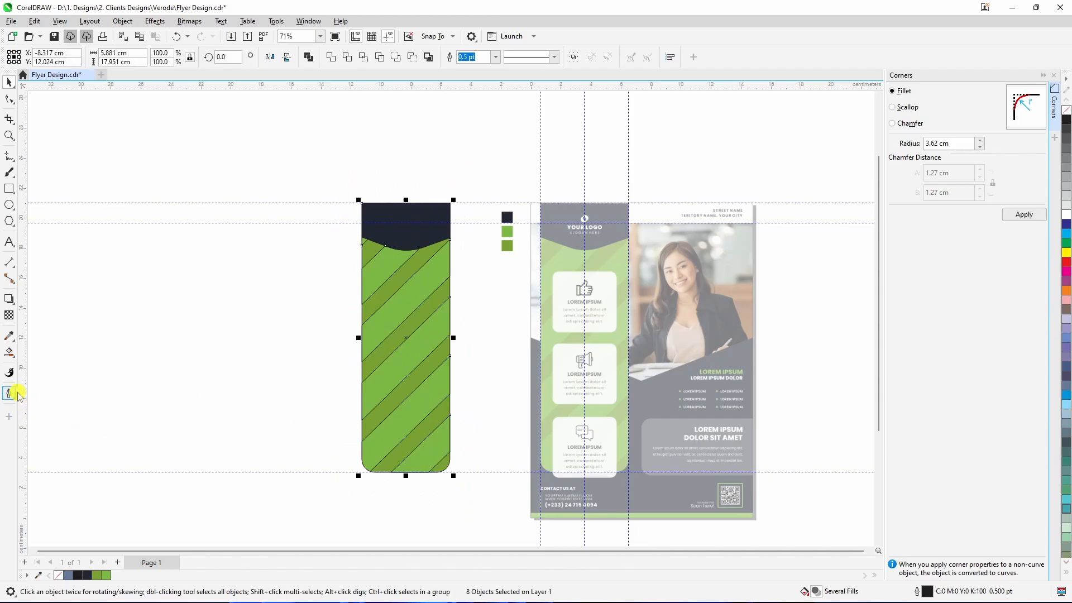
left_click(495, 58)
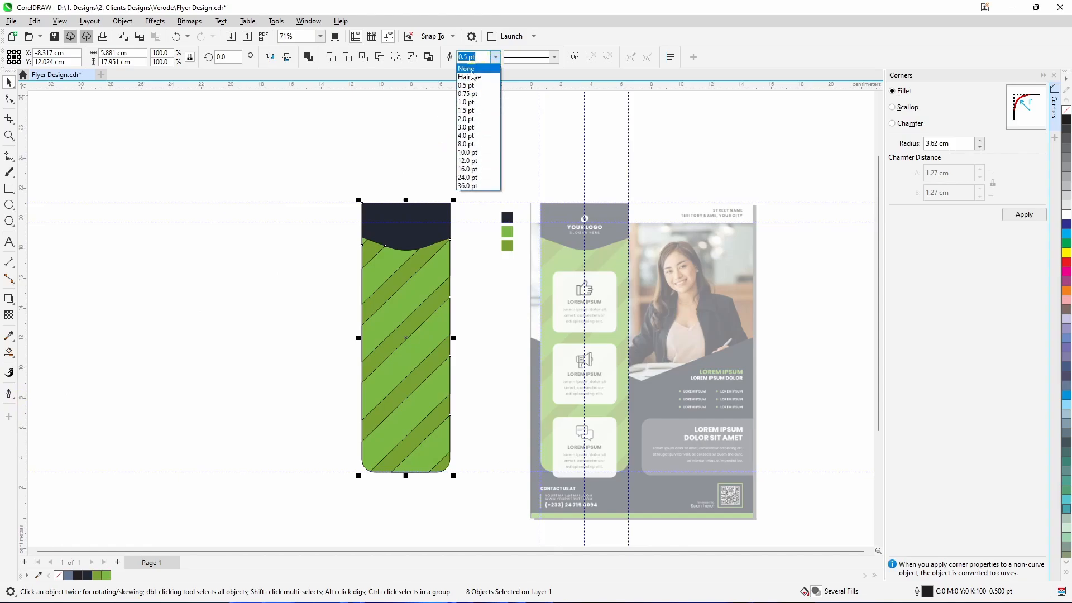
left_click(469, 68)
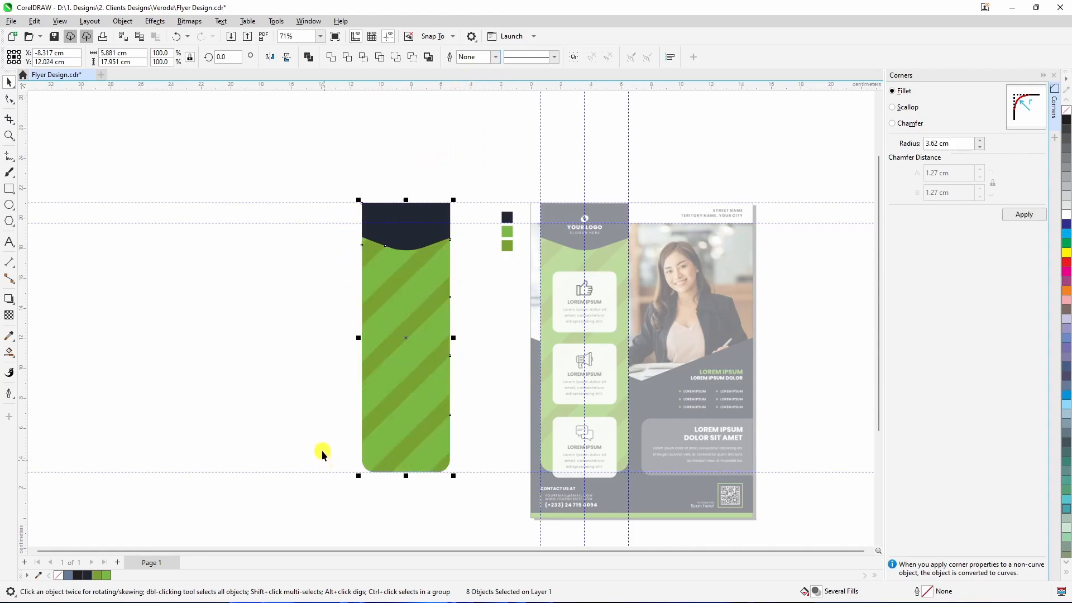
right_click(407, 279)
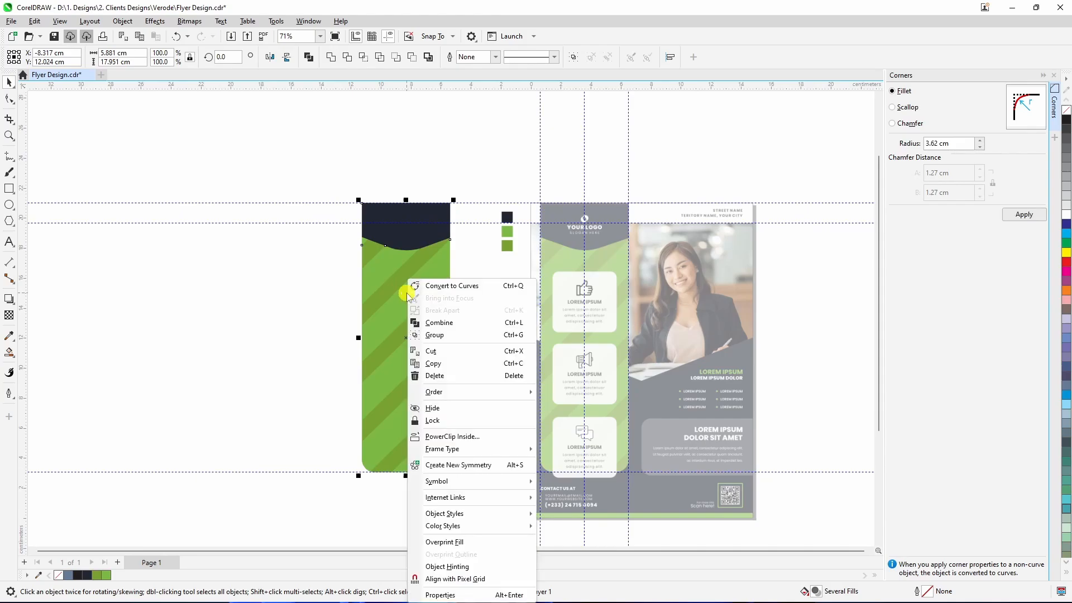
left_click(444, 336)
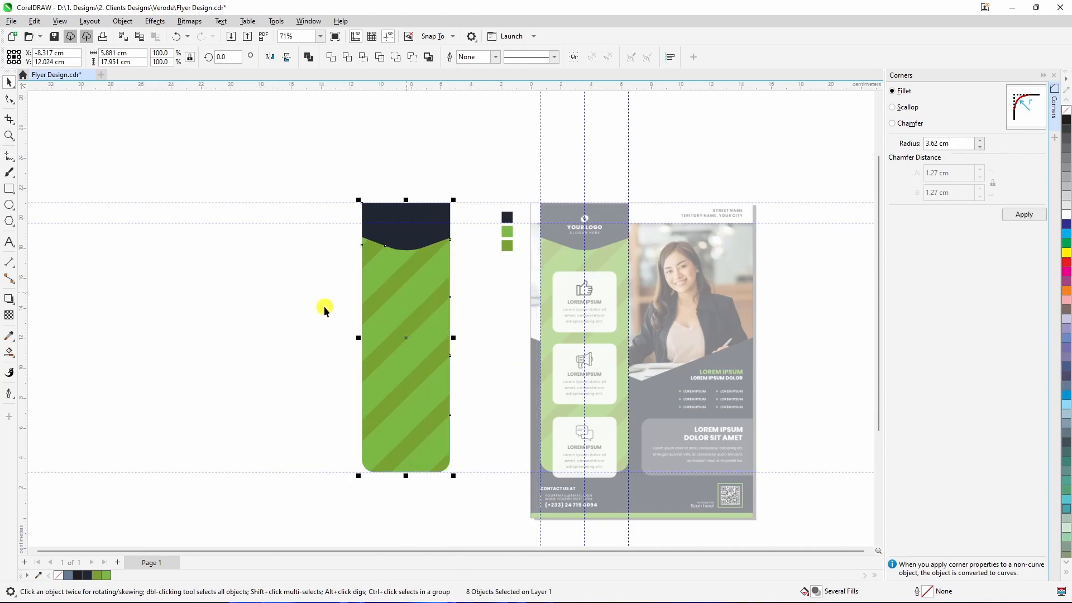
left_click(324, 308)
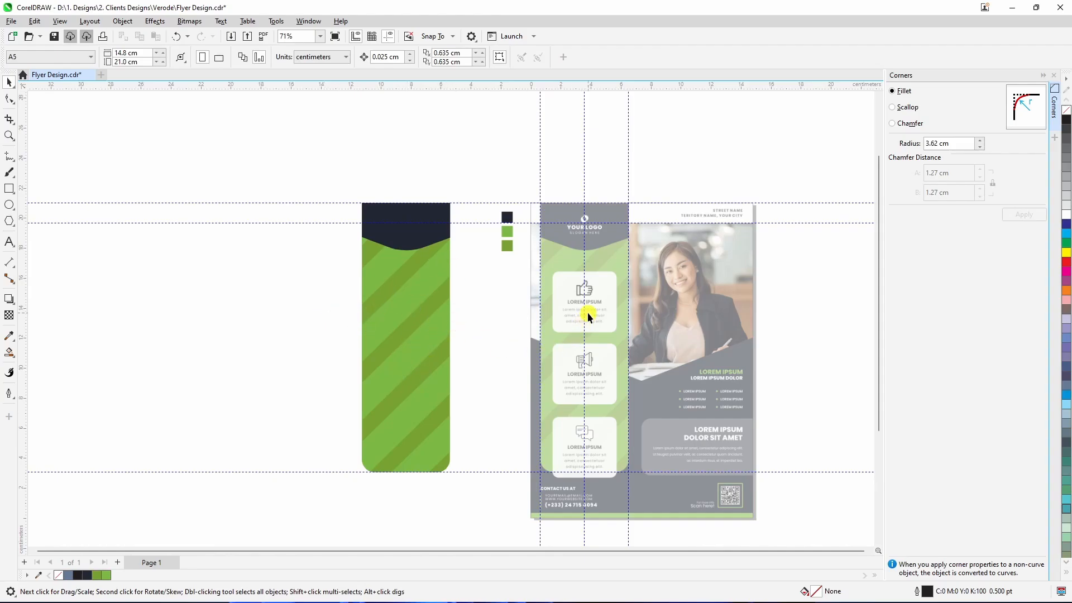
Step: Draw a rectangle over the first white card of the reference and stretch it to the card's edges, about 4.3 by 4.04 cm
scroll(587, 314, "up", 3)
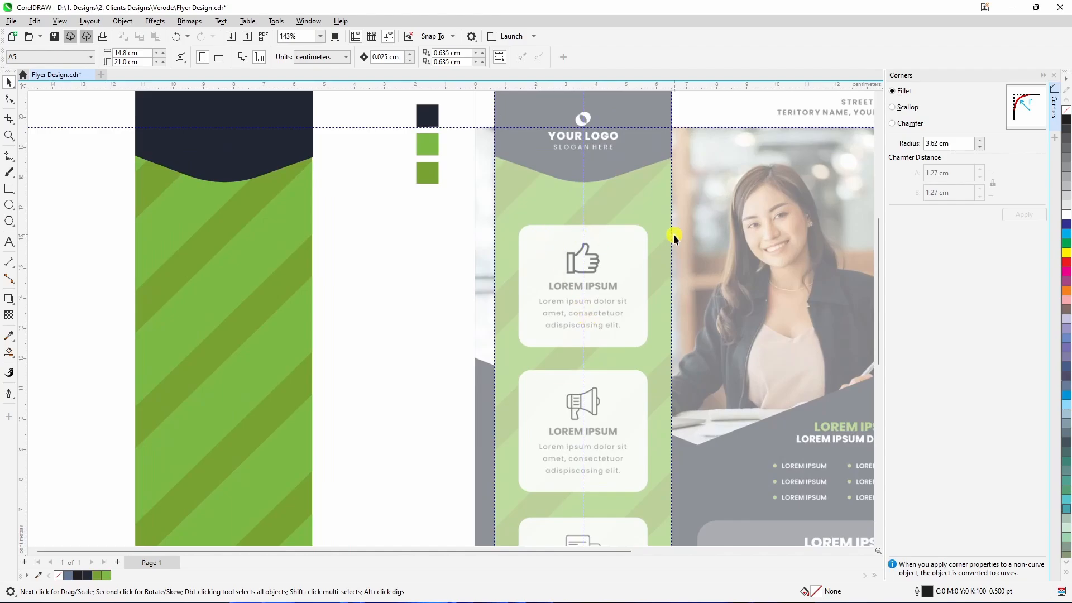
left_click(9, 190)
scroll(593, 351, "up", 1)
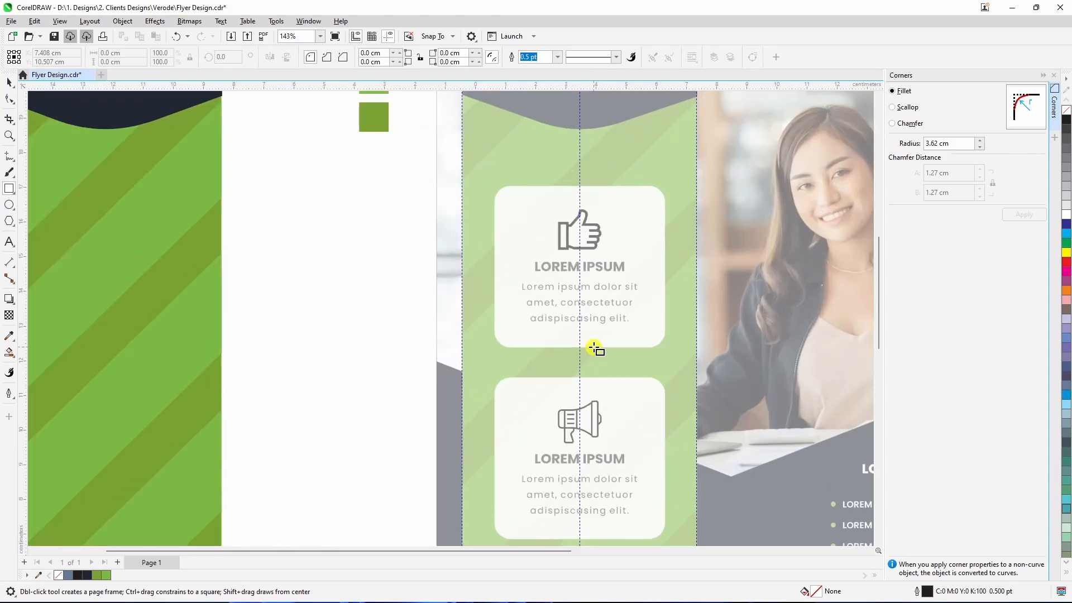
left_click_drag(513, 185, 624, 348)
scroll(581, 165, "up", 4)
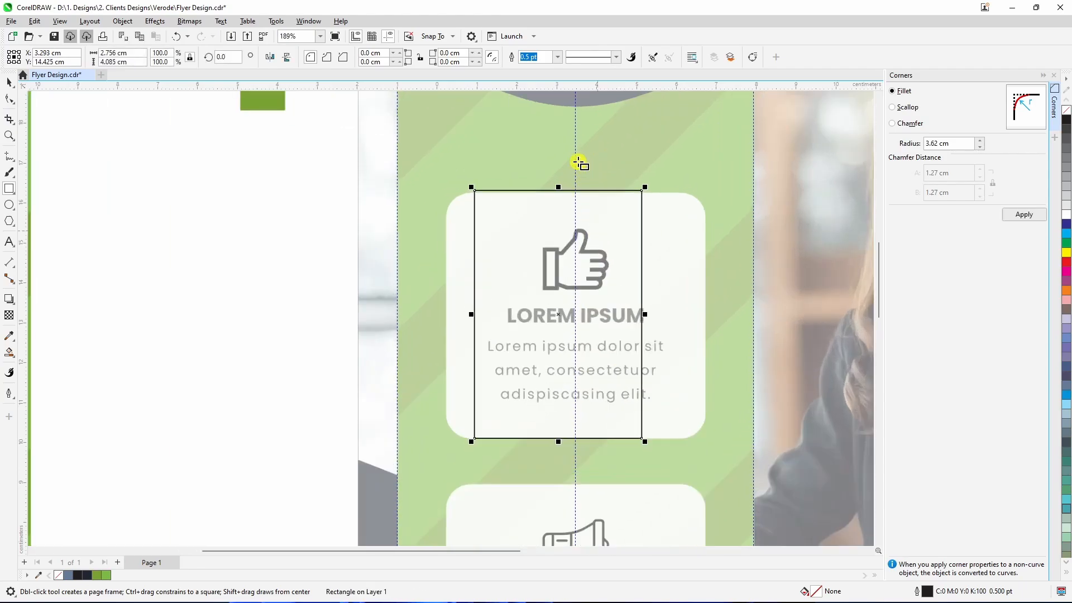
left_click_drag(546, 207, 548, 210)
scroll(544, 207, "down", 3)
left_click_drag(623, 318, 679, 323)
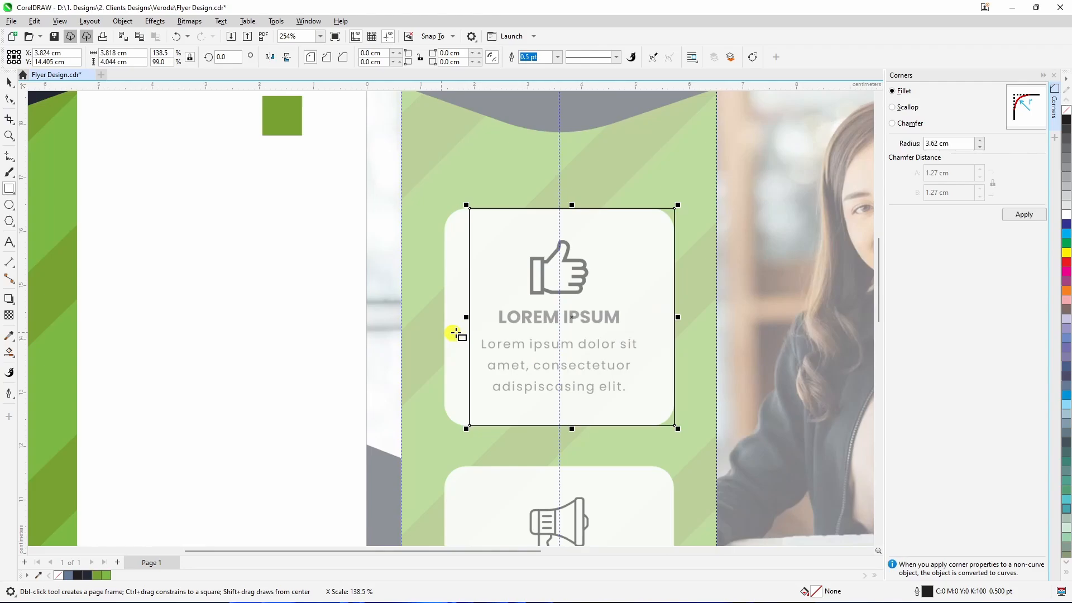
left_click_drag(468, 317, 440, 317)
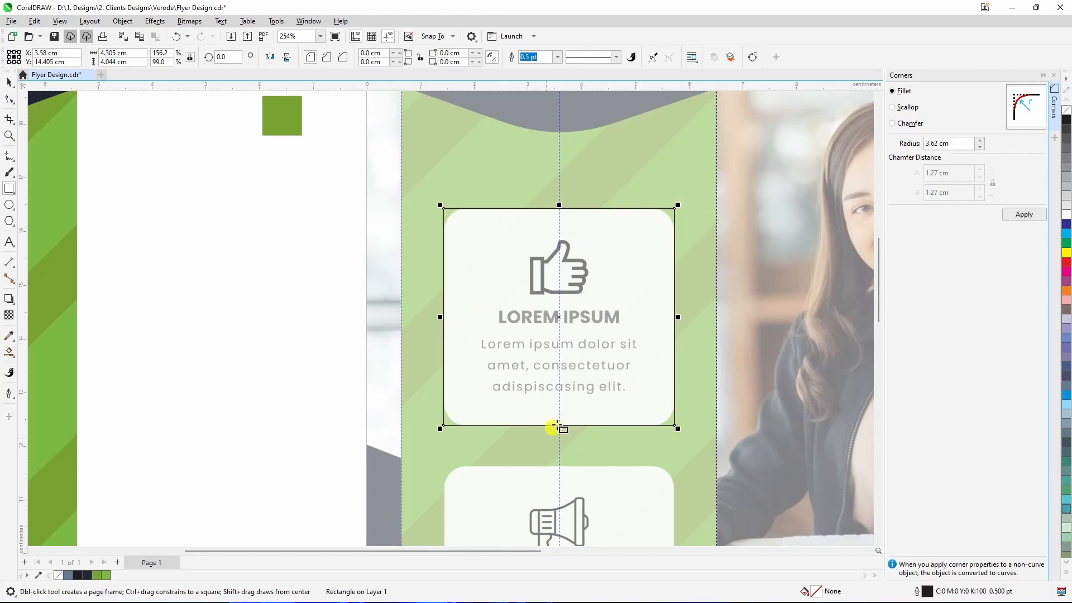
Step: Round all four corners of the card rectangle to about 0.39 cm to match the reference card
left_click(956, 144)
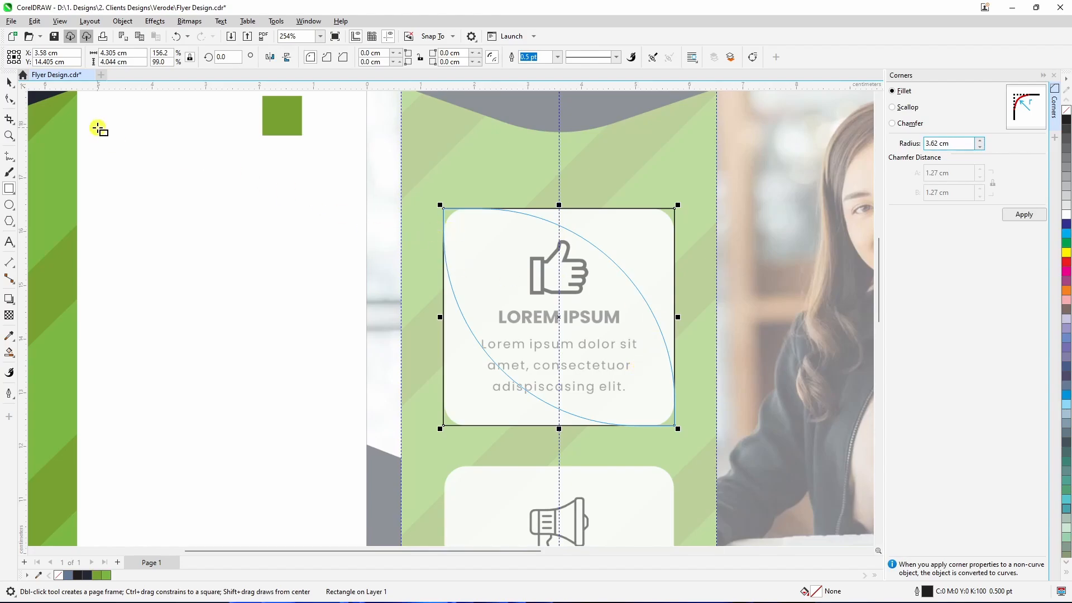
left_click(10, 84)
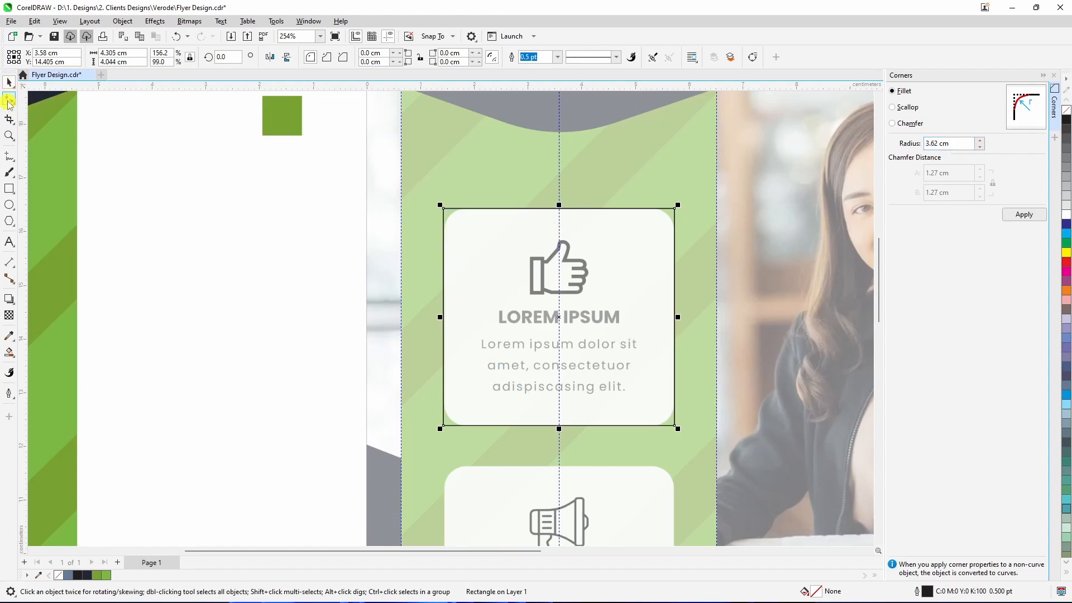
left_click(10, 100)
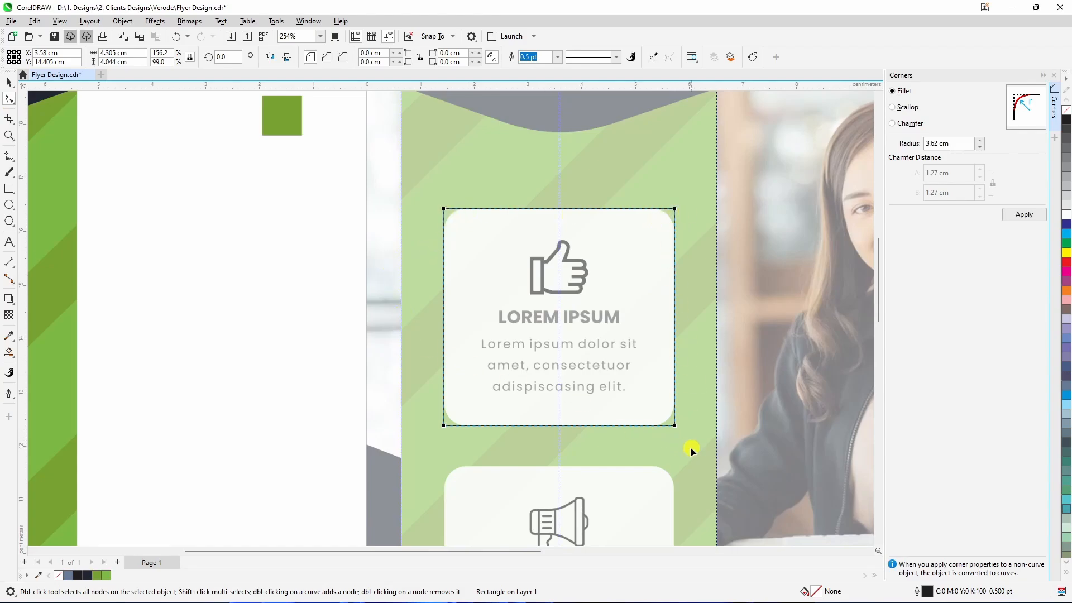
left_click_drag(444, 427, 444, 427)
left_click(444, 208)
left_click(675, 209)
left_click_drag(443, 208, 463, 229)
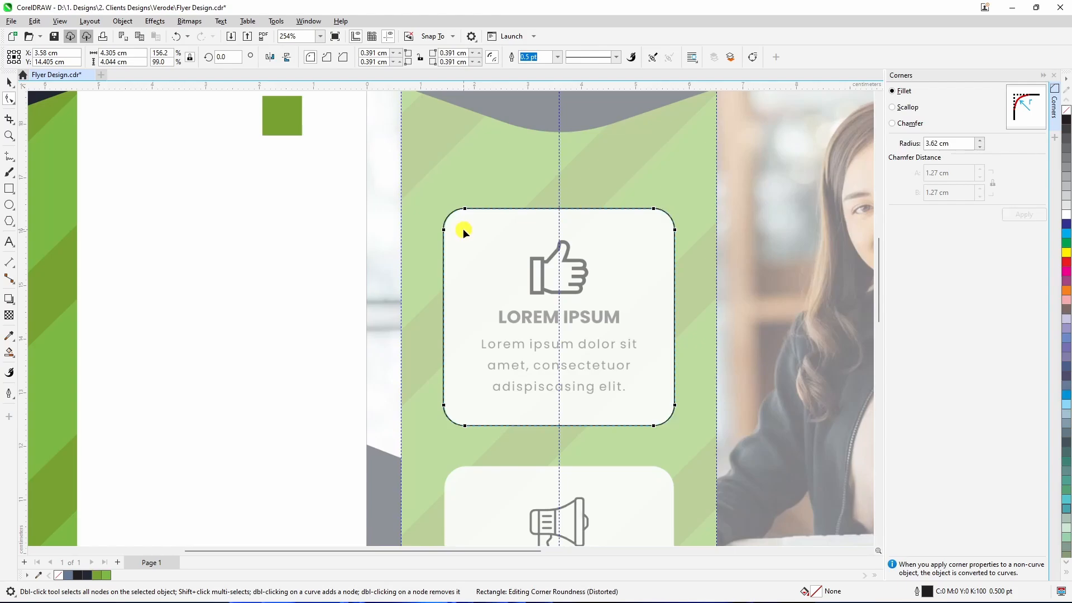
scroll(577, 260, "down", 4)
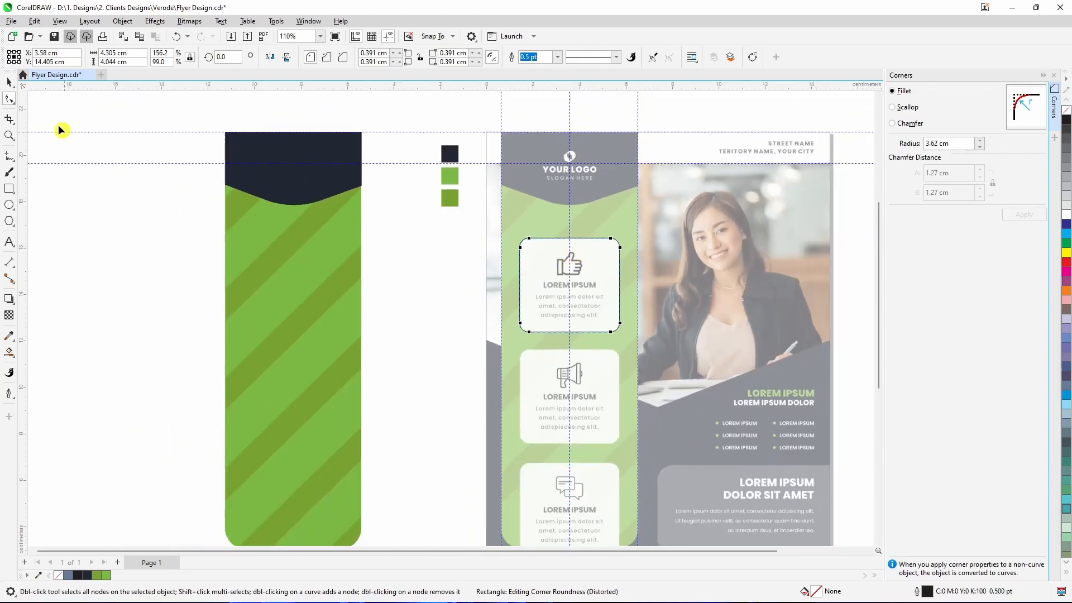
left_click(9, 83)
left_click(433, 313)
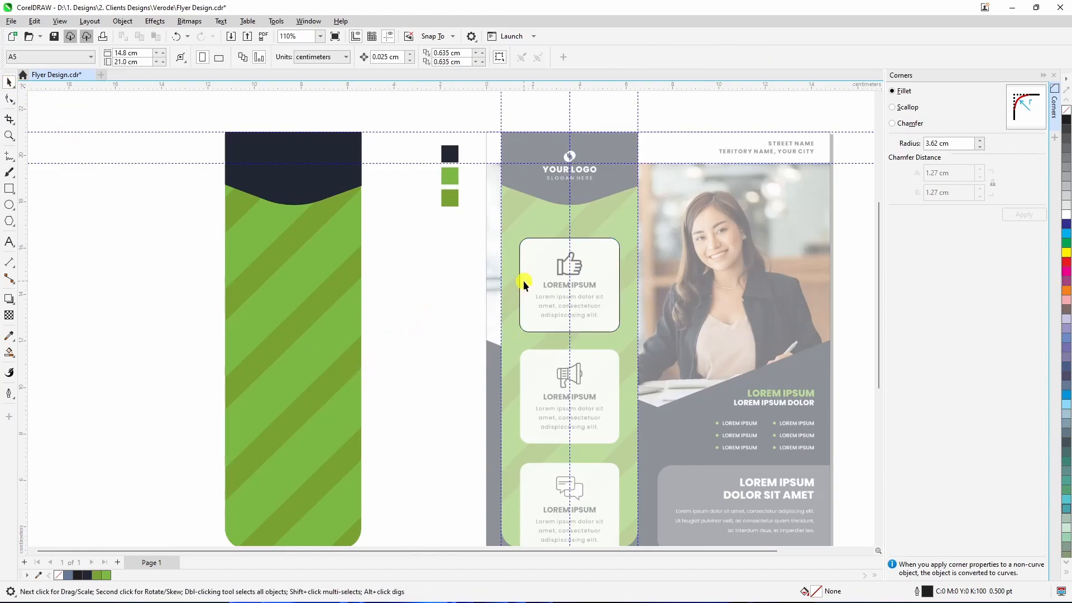
scroll(570, 264, "up", 1)
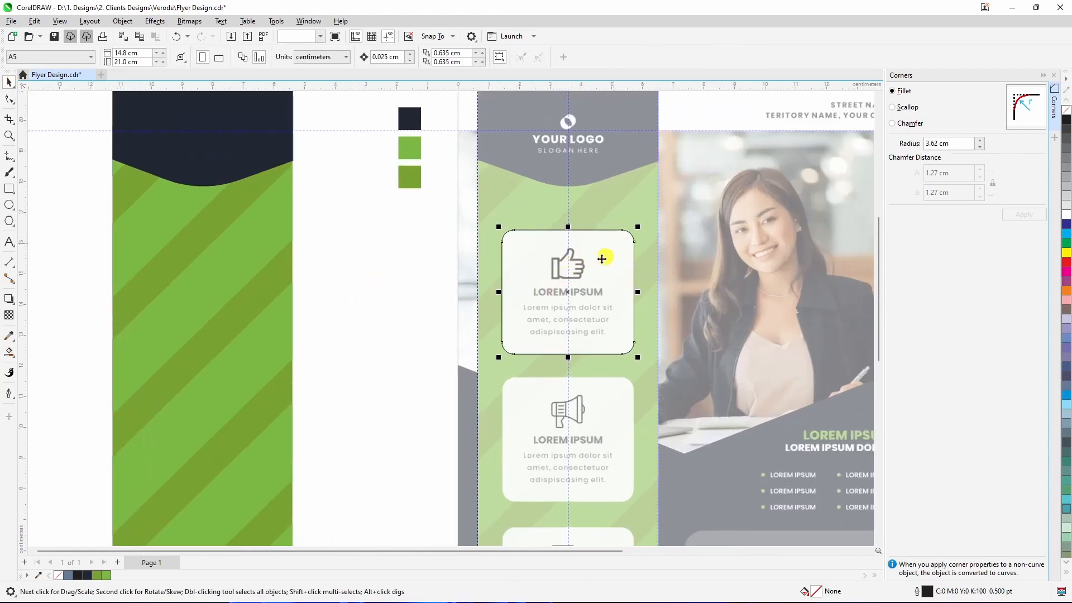
left_click(574, 288)
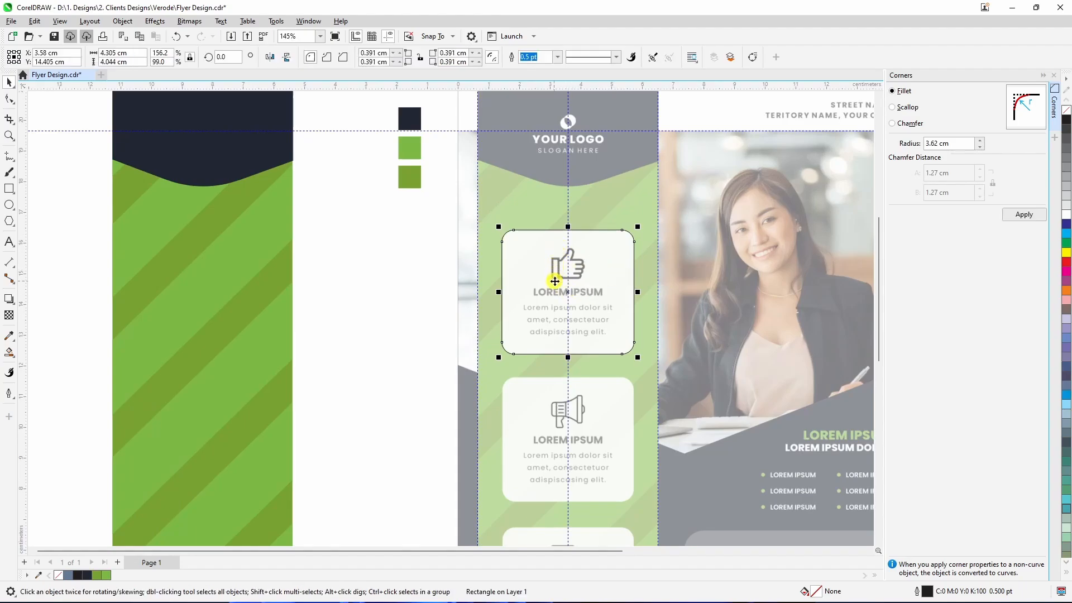
scroll(644, 275, "down", 1)
left_click(445, 303)
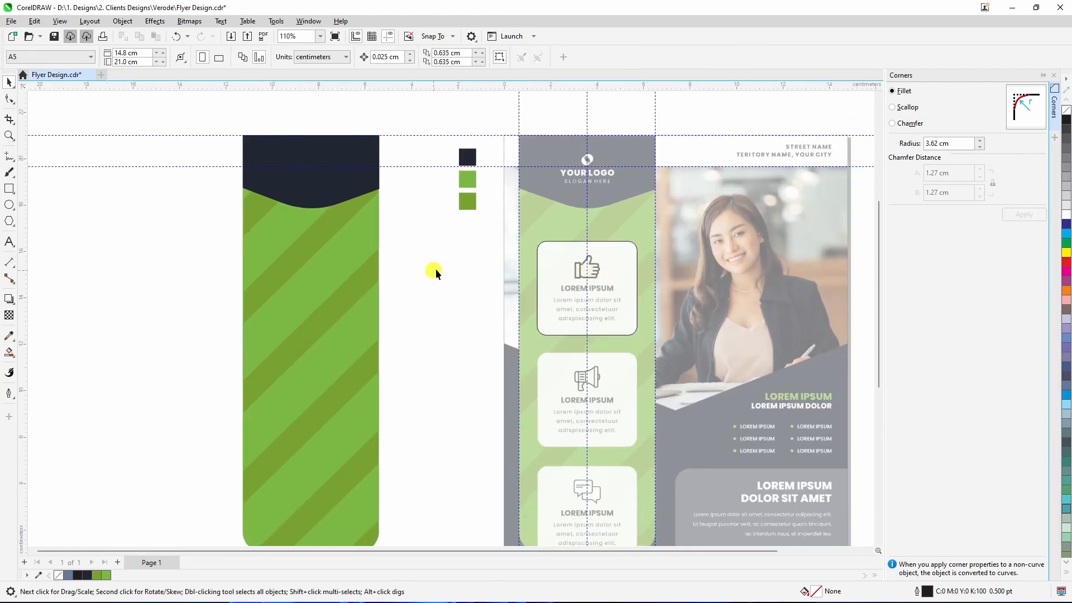
Step: Add the text "flaticon.com" in the empty area beside the green panel and move it slightly higher
left_click(9, 241)
left_click(142, 344)
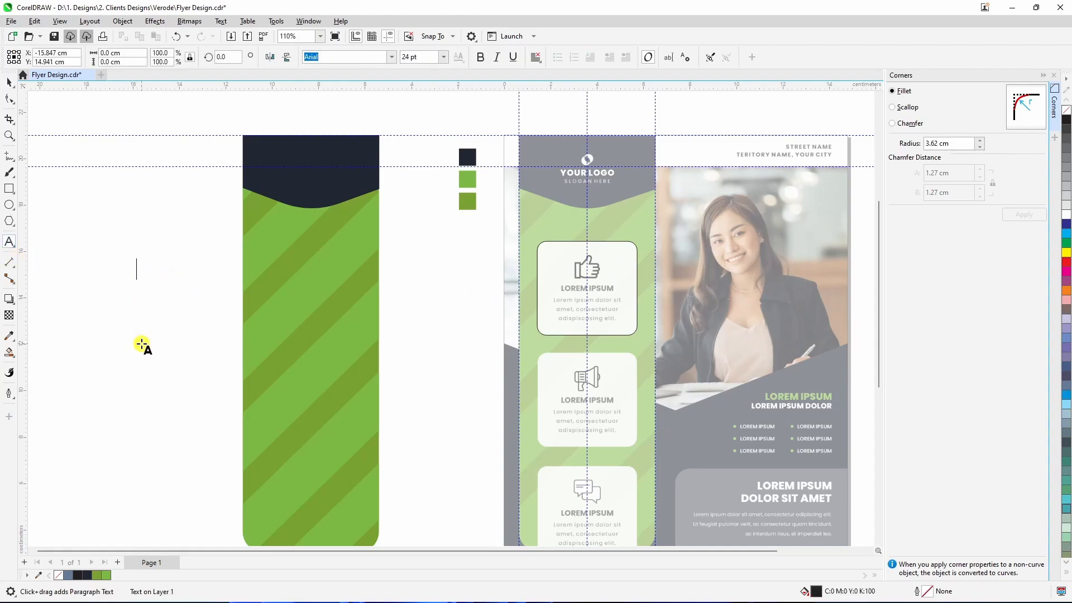
type("fa")
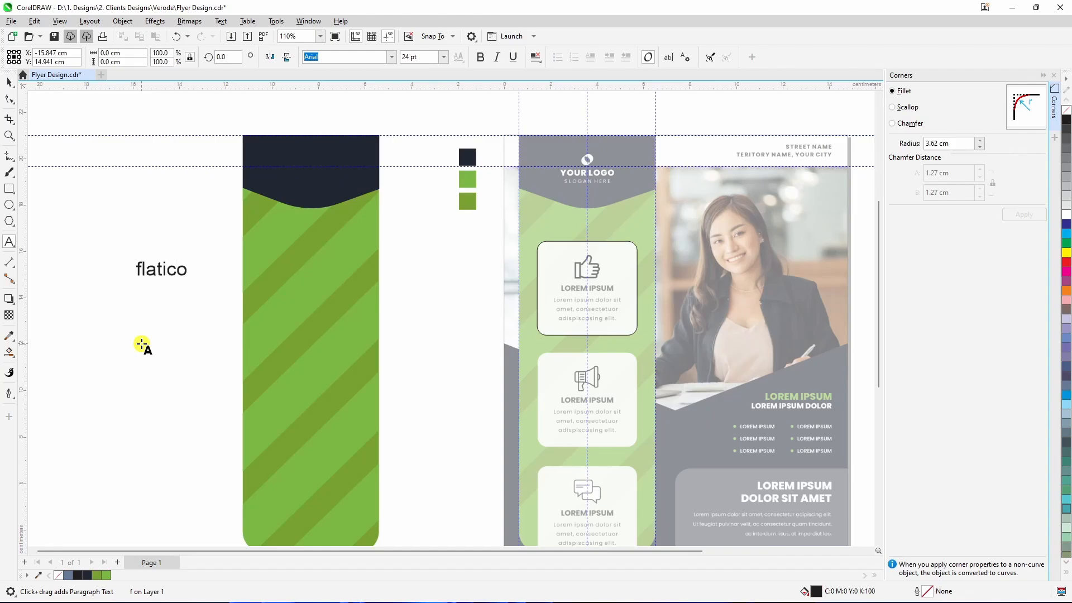
type("aticon.com")
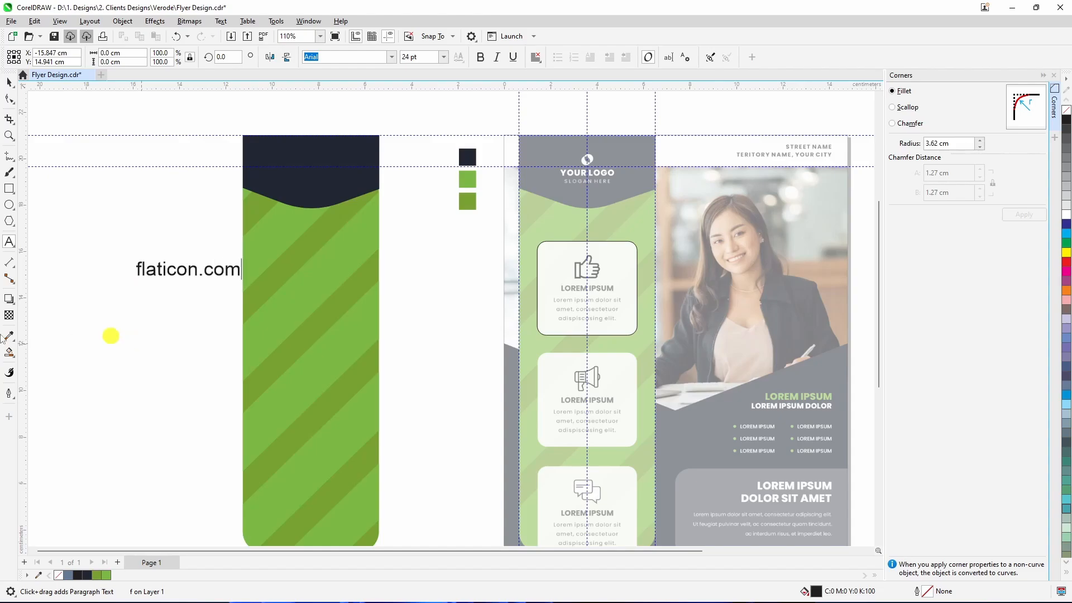
key("Escape")
left_click(9, 82)
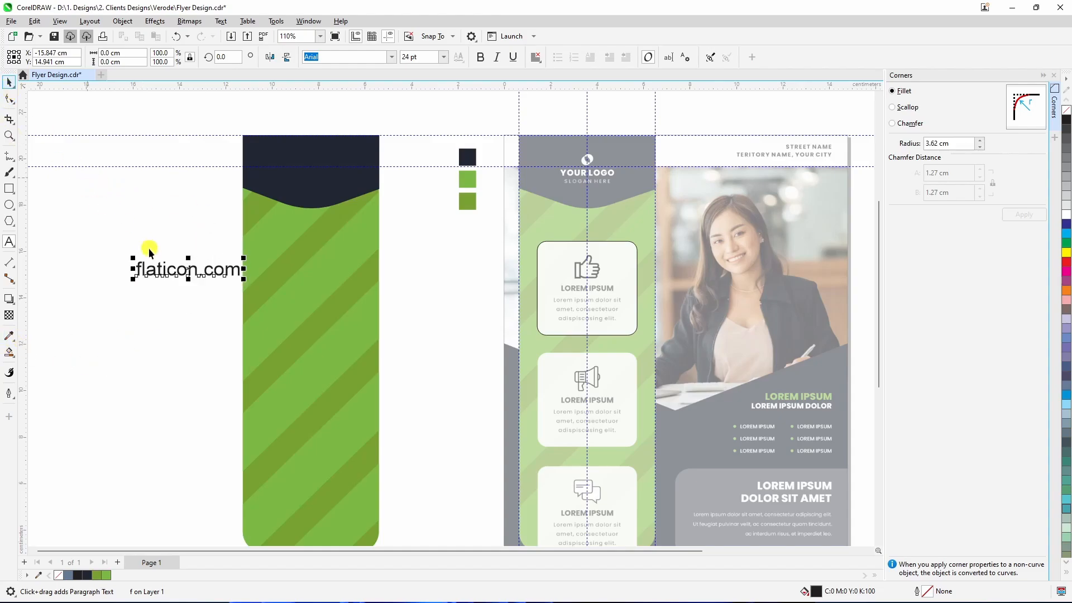
left_click_drag(187, 272, 179, 238)
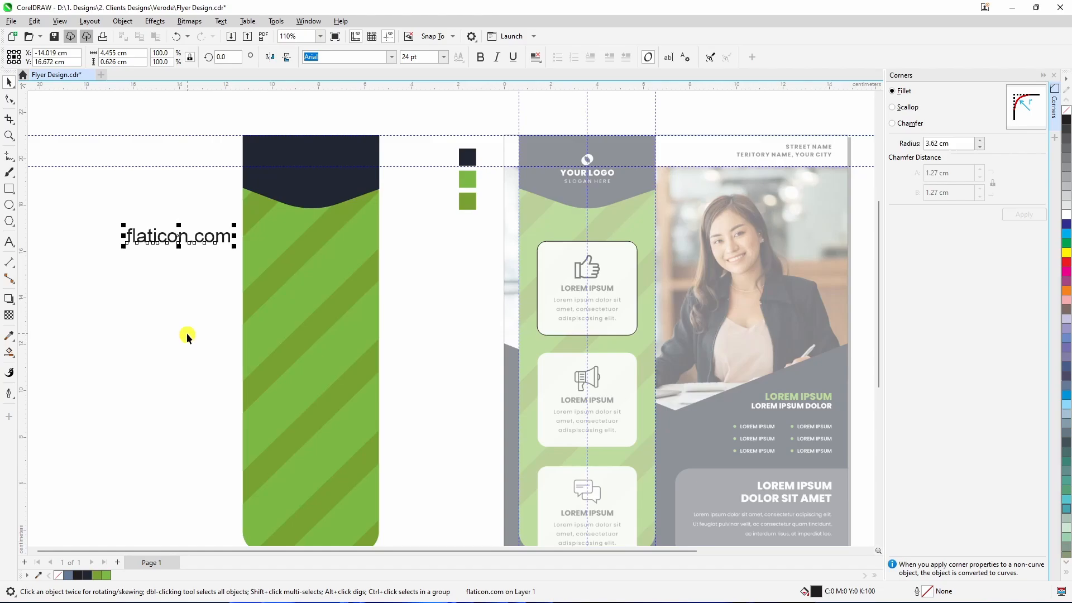
left_click(196, 312)
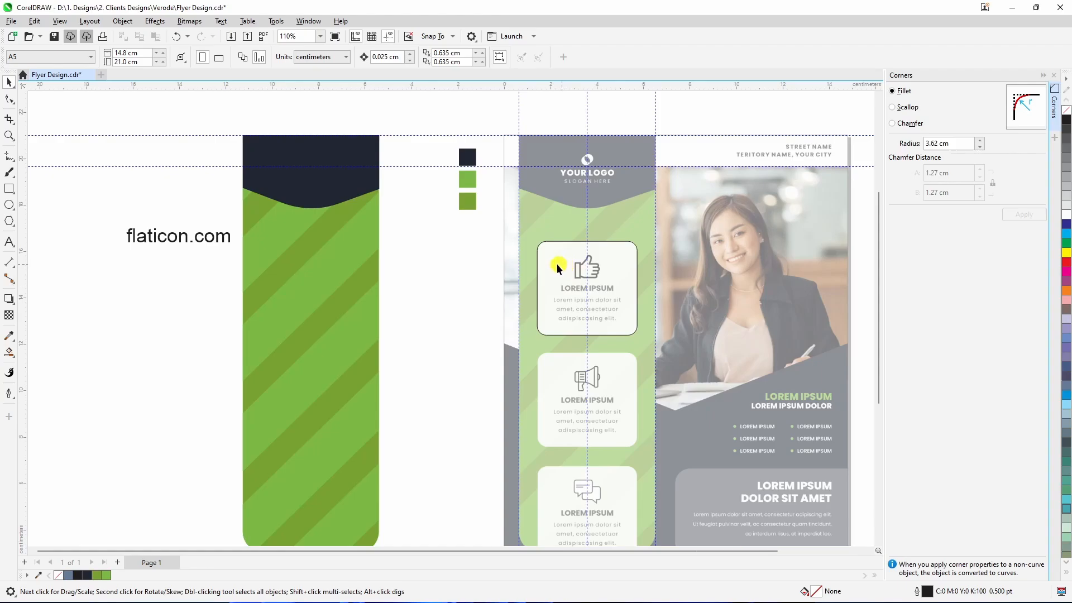
Step: Import the "like" icon from the Downloads folder and place it between the green panel and the reference flyer
scroll(574, 266, "down", 1)
scroll(594, 270, "up", 1)
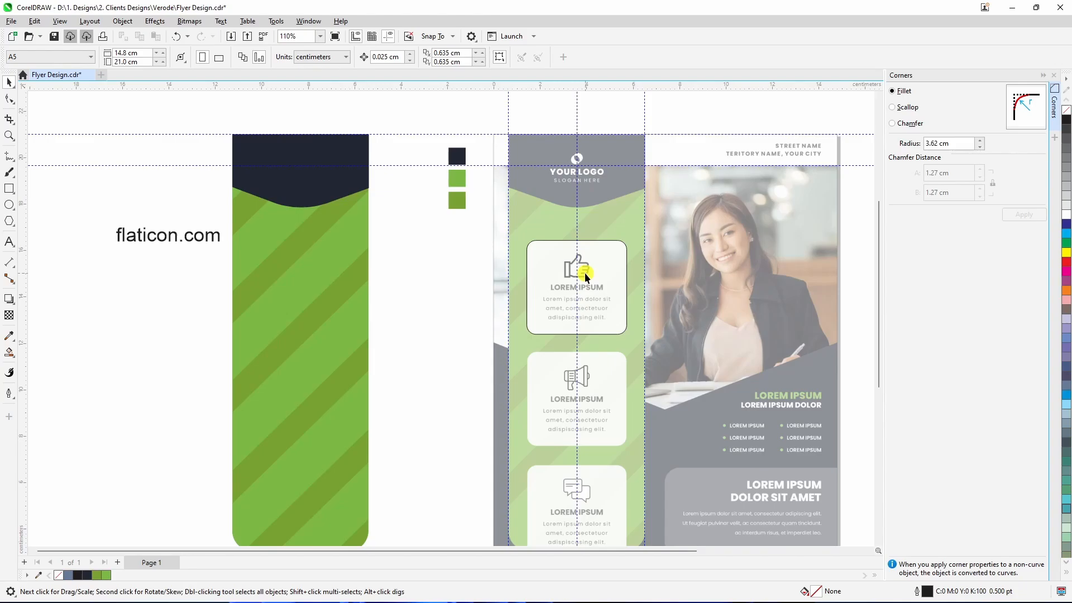
left_click(231, 37)
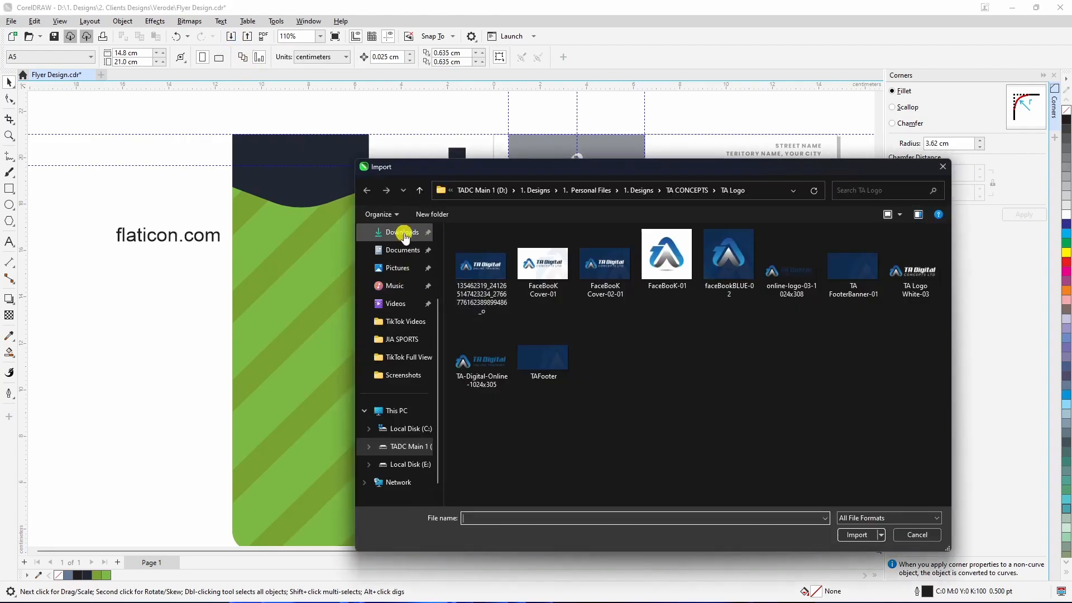
left_click(404, 233)
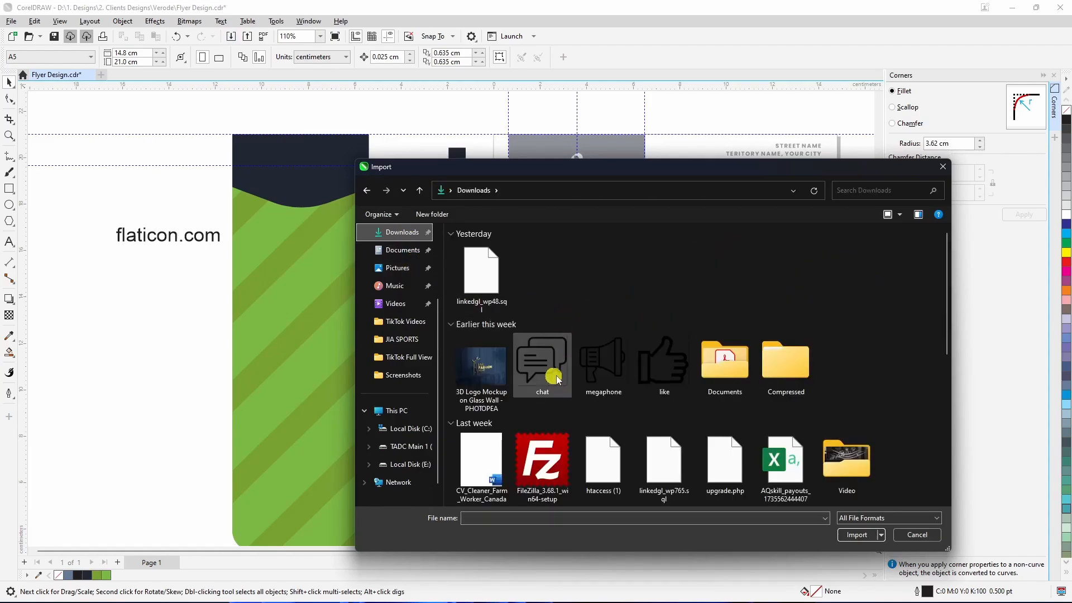
left_click(669, 371)
left_click(858, 537)
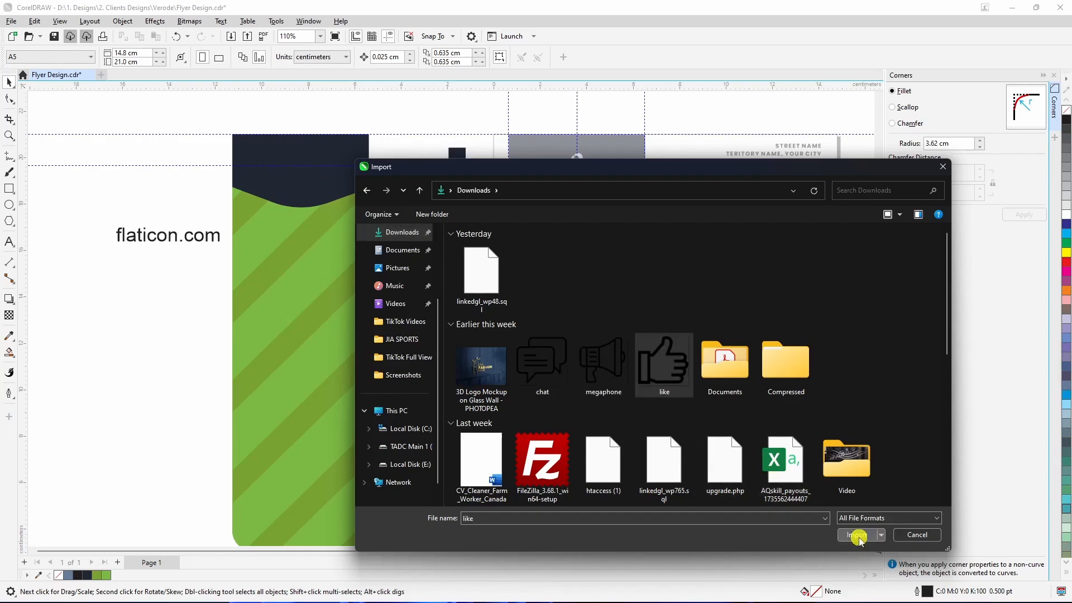
left_click_drag(414, 253, 469, 319)
key("Escape")
scroll(427, 290, "up", 2)
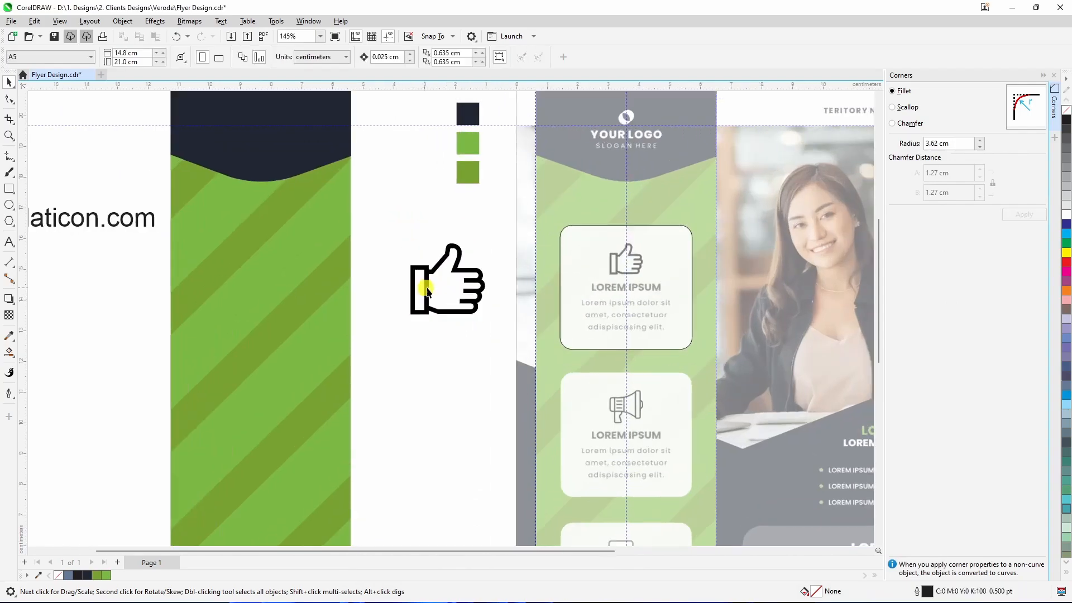
Step: Scale the thumbs-up image to about 1.38 cm square, try to recolour it cyan, and move it closer to the green panel
left_click(428, 290)
left_click_drag(489, 323, 436, 258)
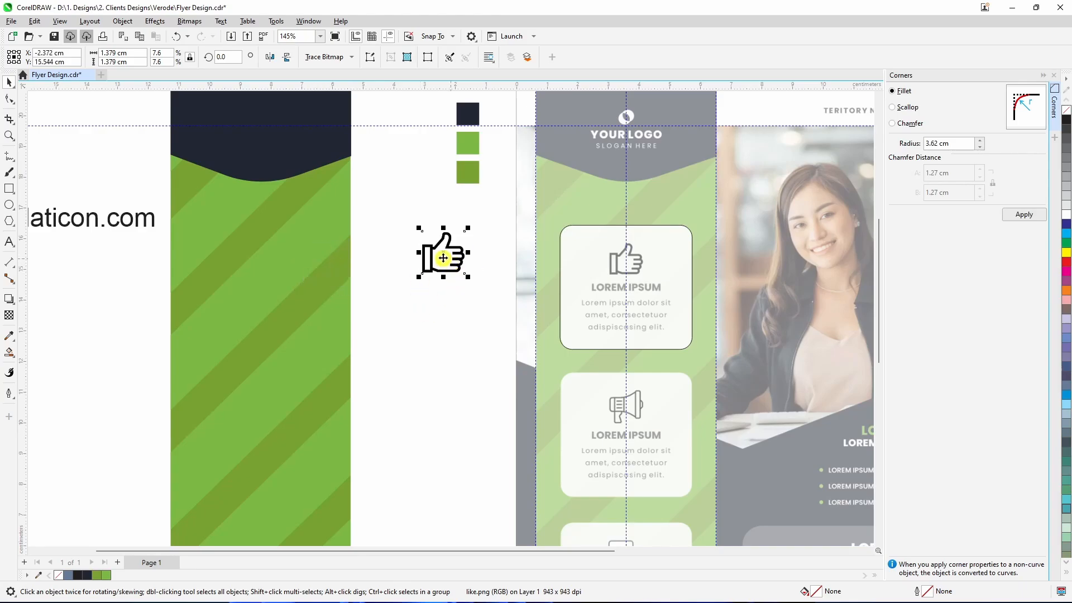
left_click(1065, 235)
left_click_drag(445, 258, 393, 217)
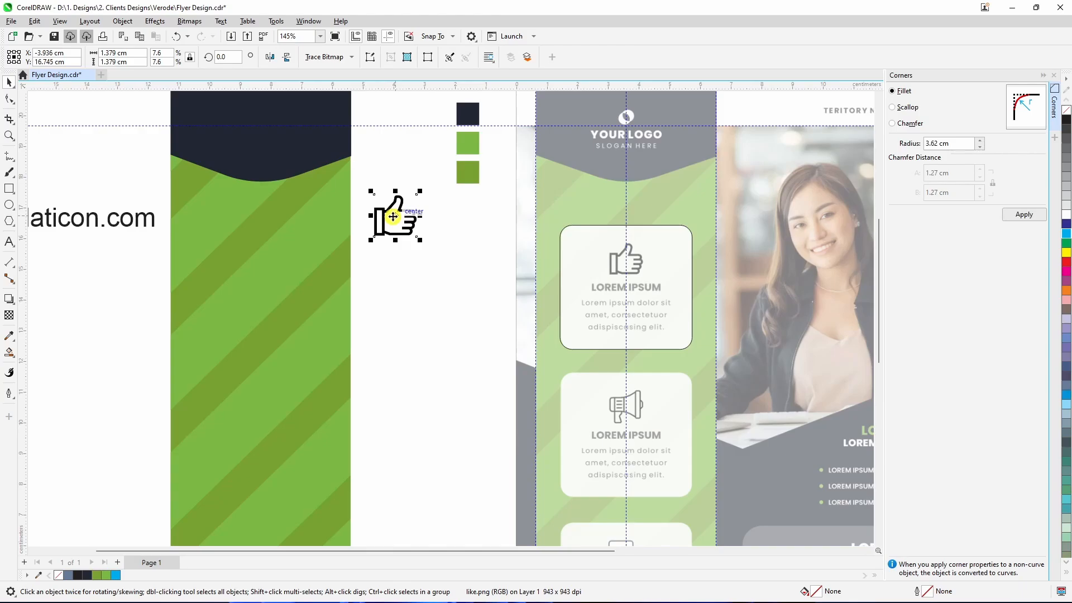
Step: Try an Outline trace of the thumbs-up bitmap with the Line art image type, and move the icon away from the panel
left_click(353, 57)
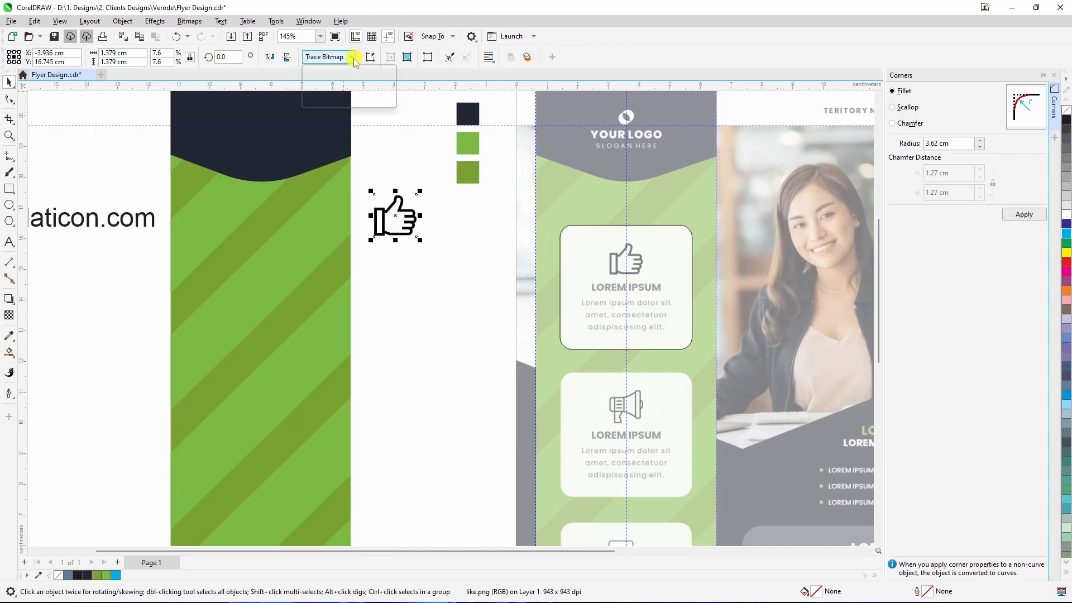
mouse_move(358, 104)
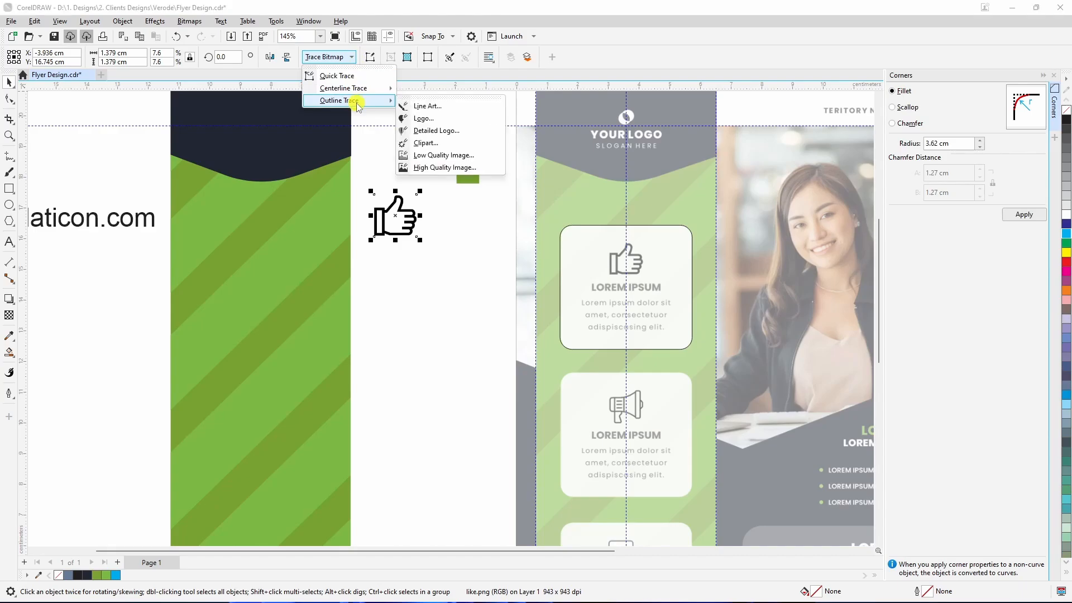
left_click(432, 107)
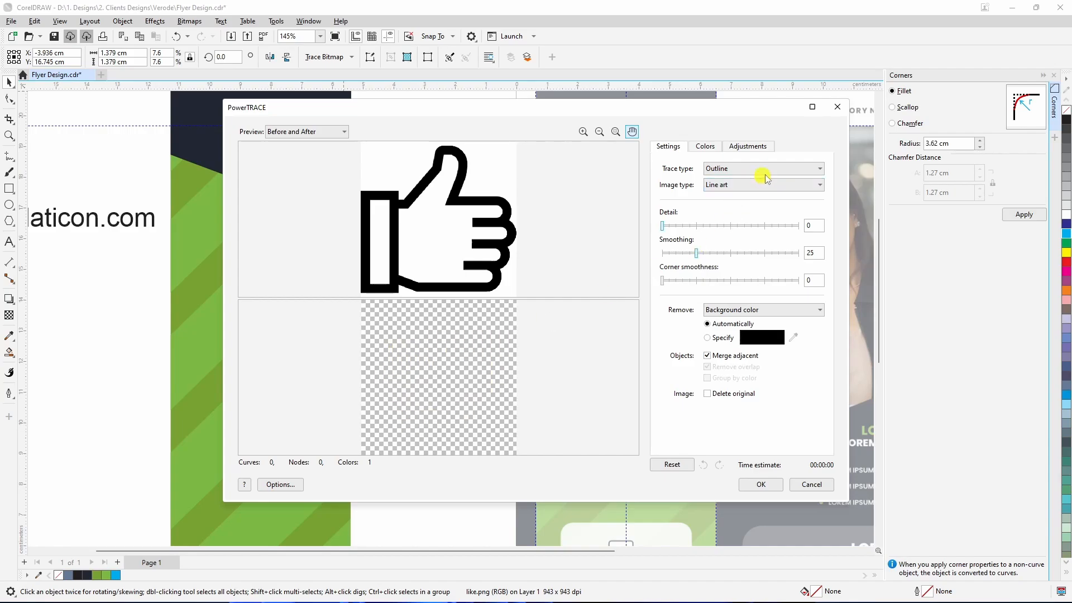
left_click(744, 169)
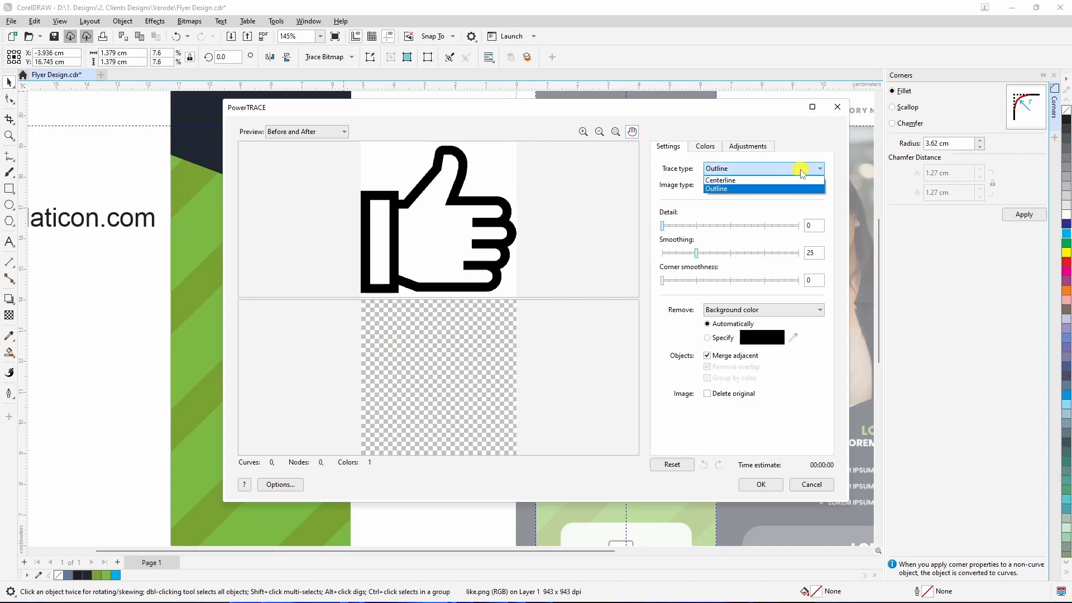
left_click(742, 180)
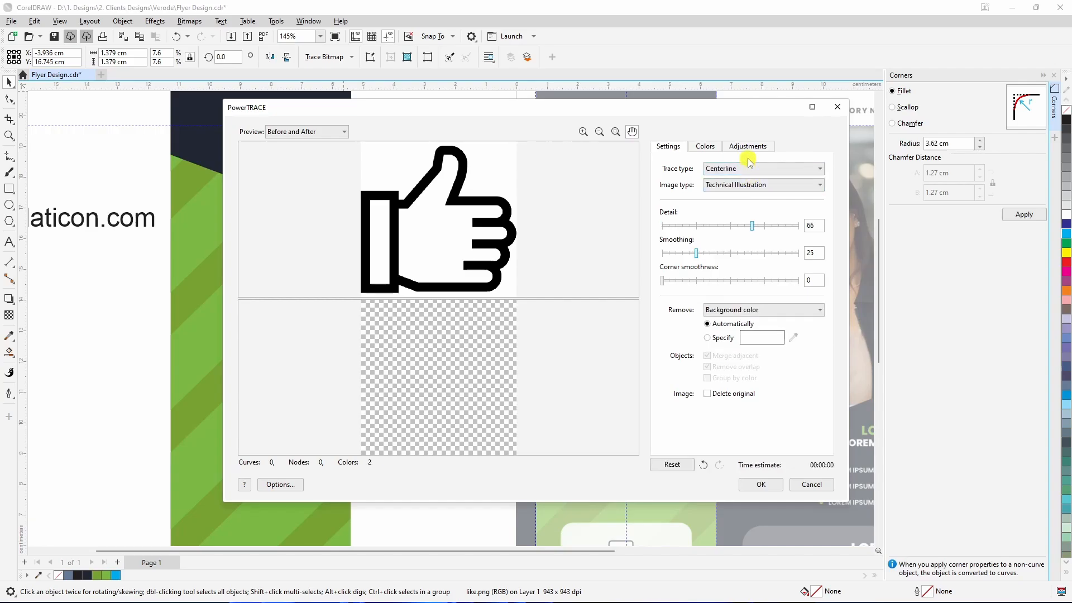
left_click(748, 169)
left_click(733, 190)
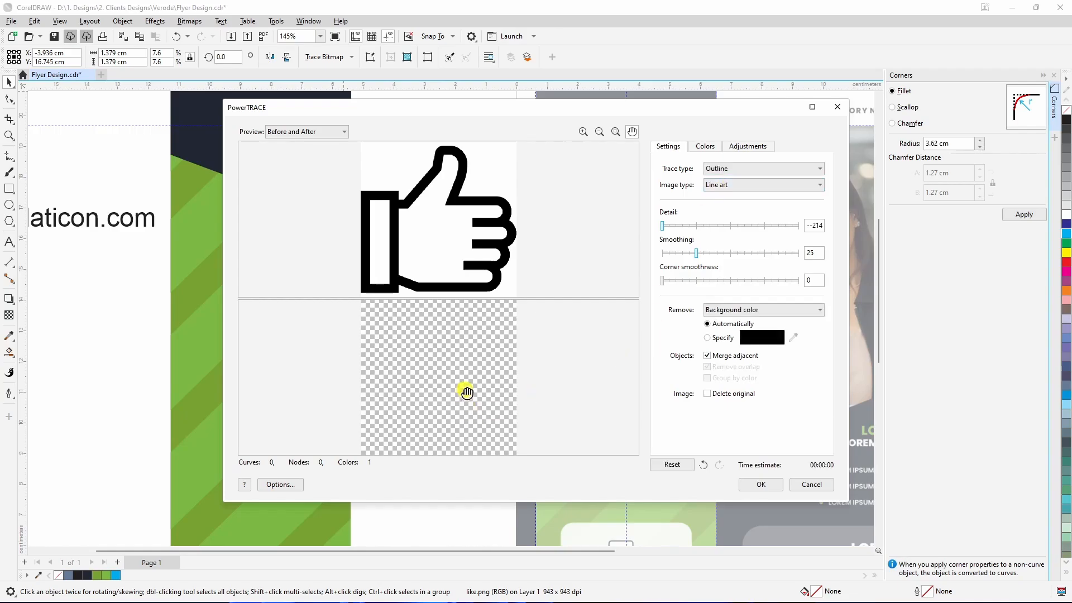
left_click(751, 485)
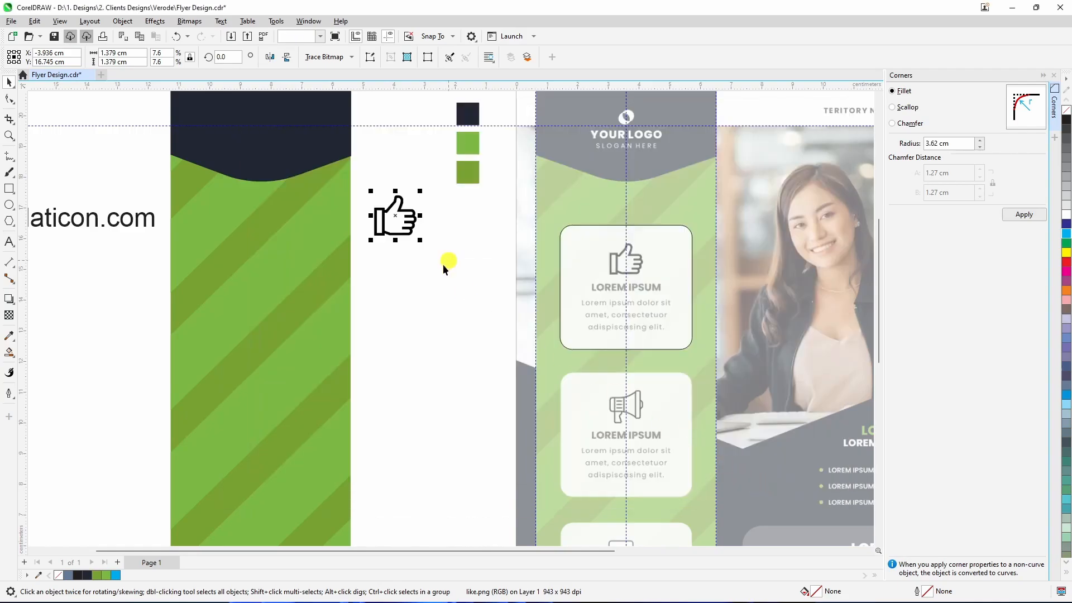
left_click_drag(400, 222, 419, 245)
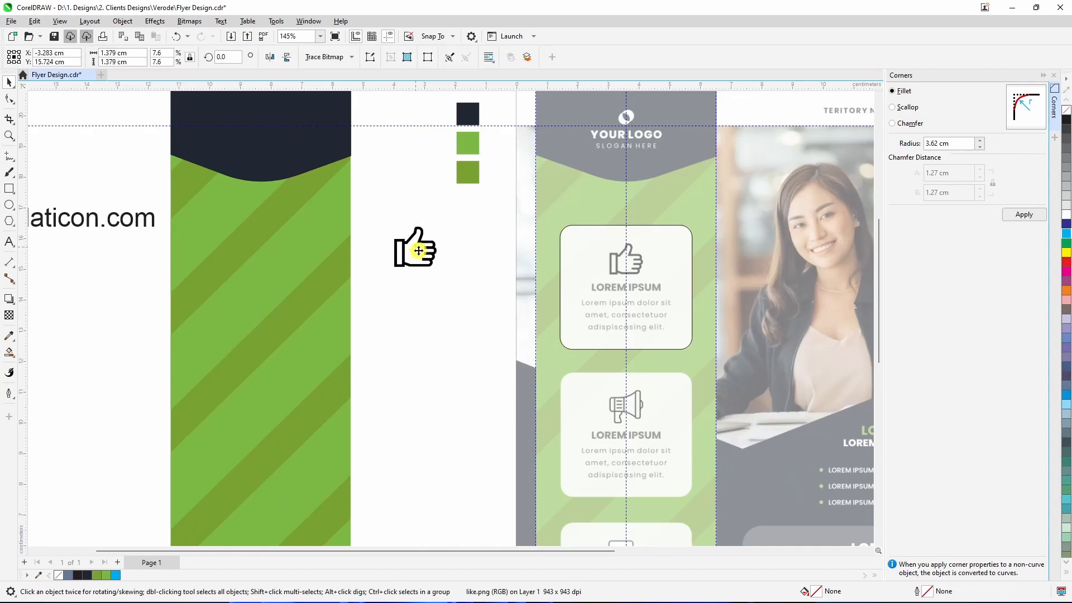
Step: Quick Trace the thumbs-up bitmap and move the traced silhouette below the original icon
left_click(351, 58)
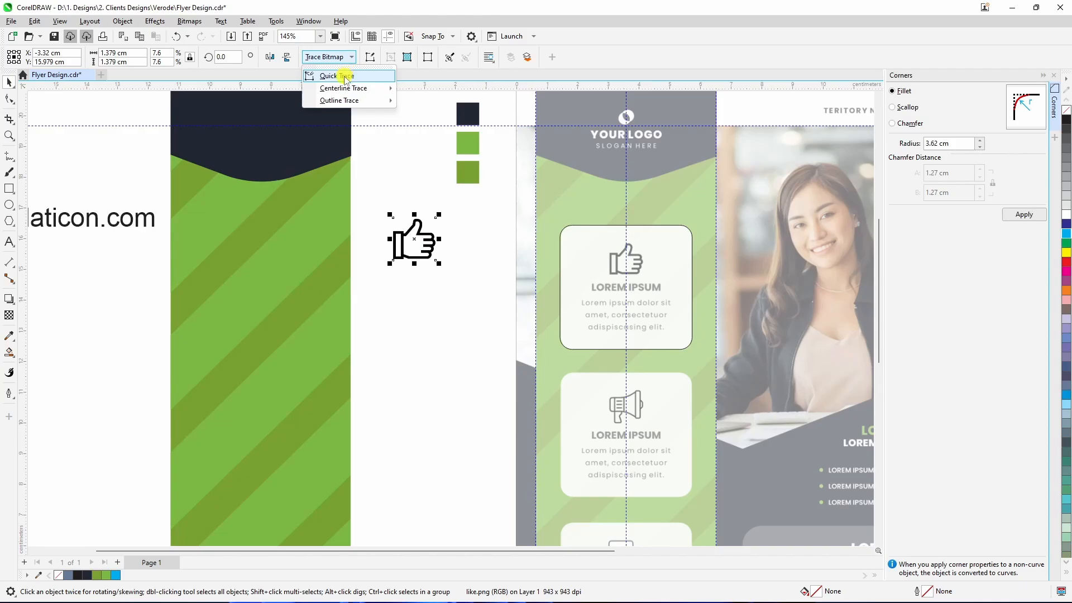
left_click(344, 76)
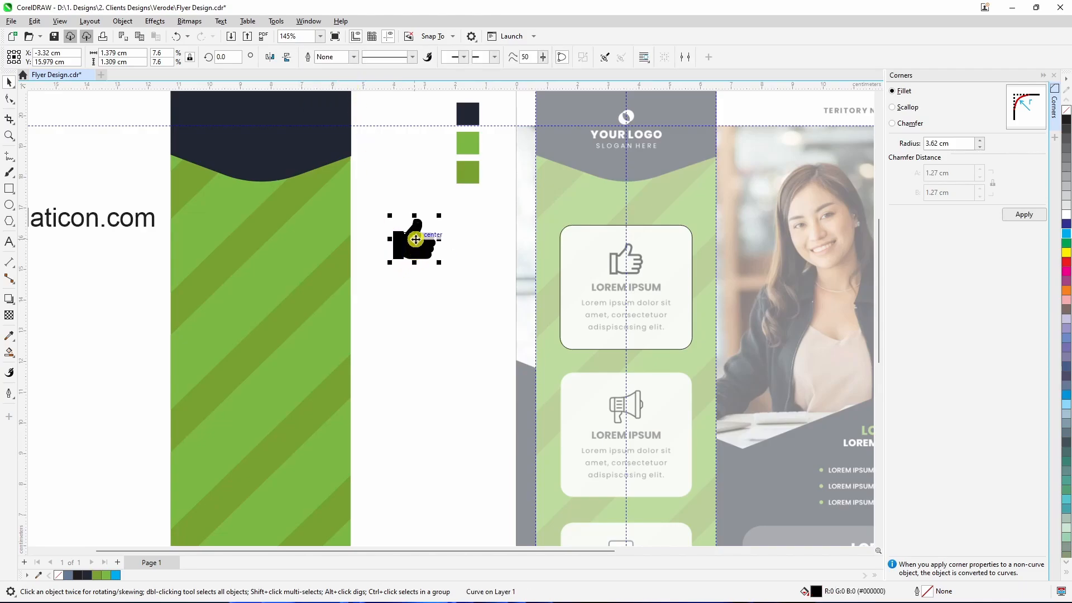
left_click_drag(416, 239, 414, 316)
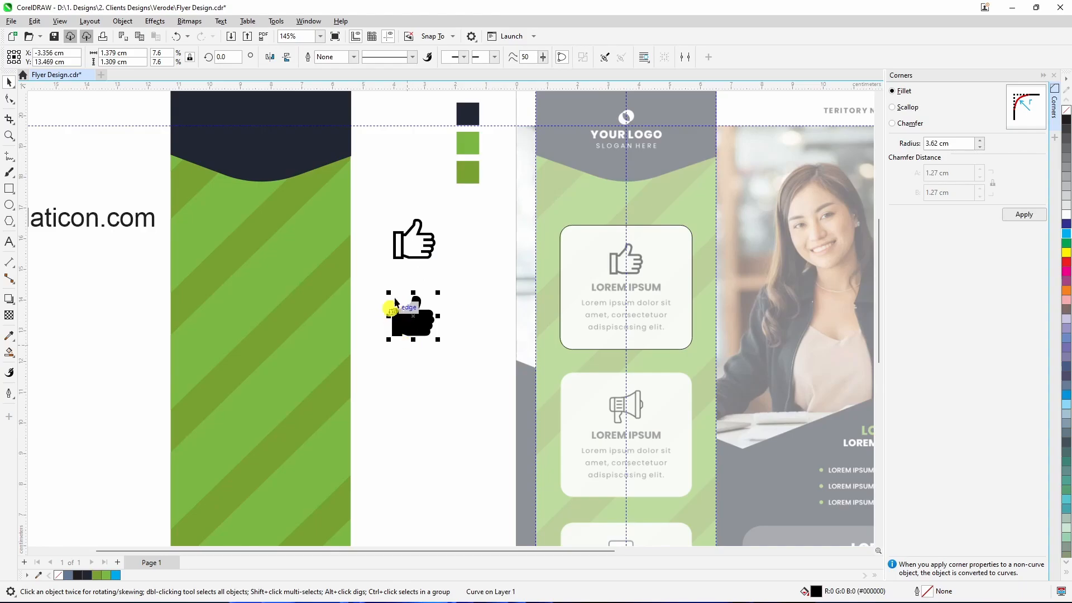
Step: Remove the fill from the traced thumbs-up silhouette and give it a black outline
left_click(400, 380)
left_click(414, 328)
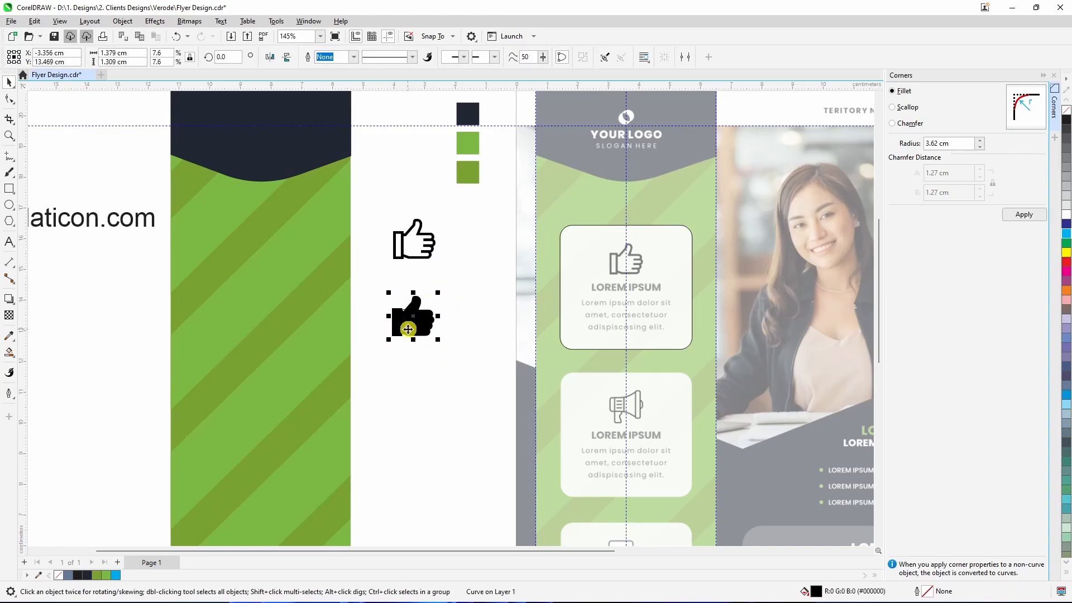
left_click(1067, 116)
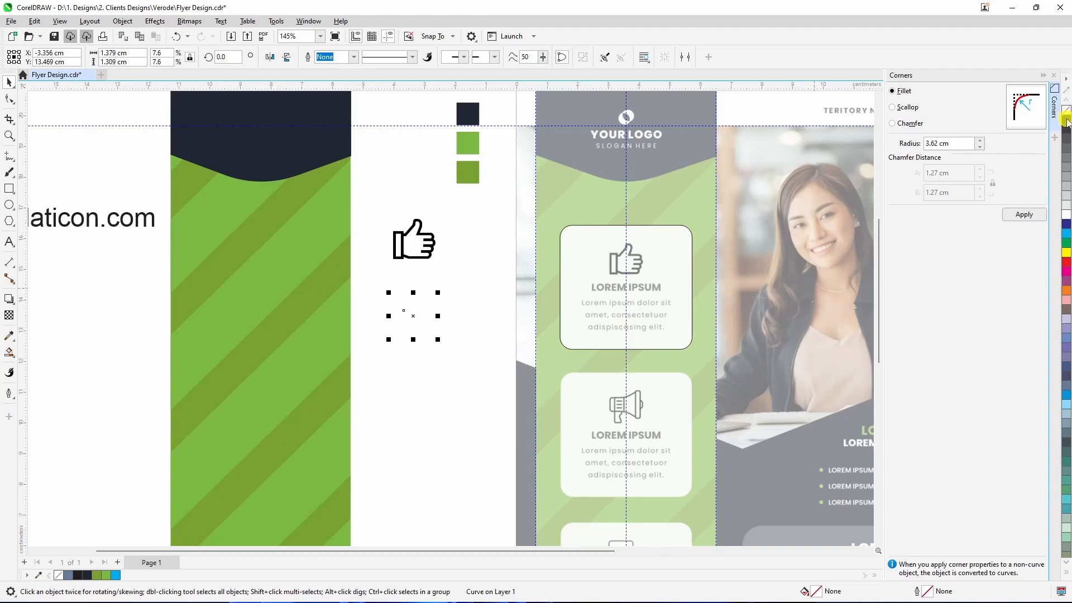
right_click(1066, 119)
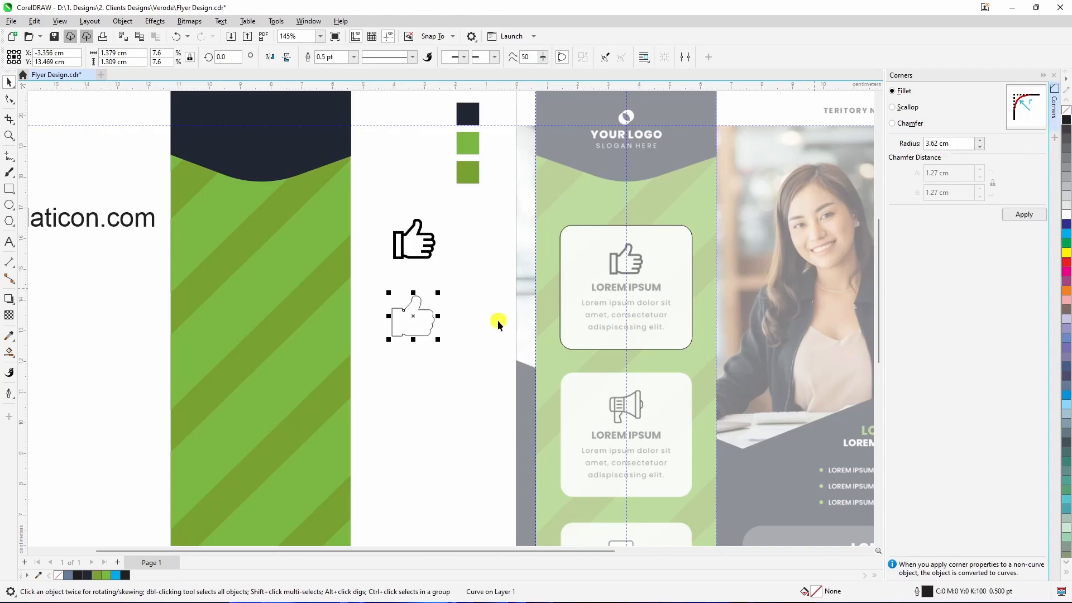
Step: Try outline widths of 3.0 pt and 1.5 pt on the traced thumbs-up shape, and delete the shape
left_click(354, 57)
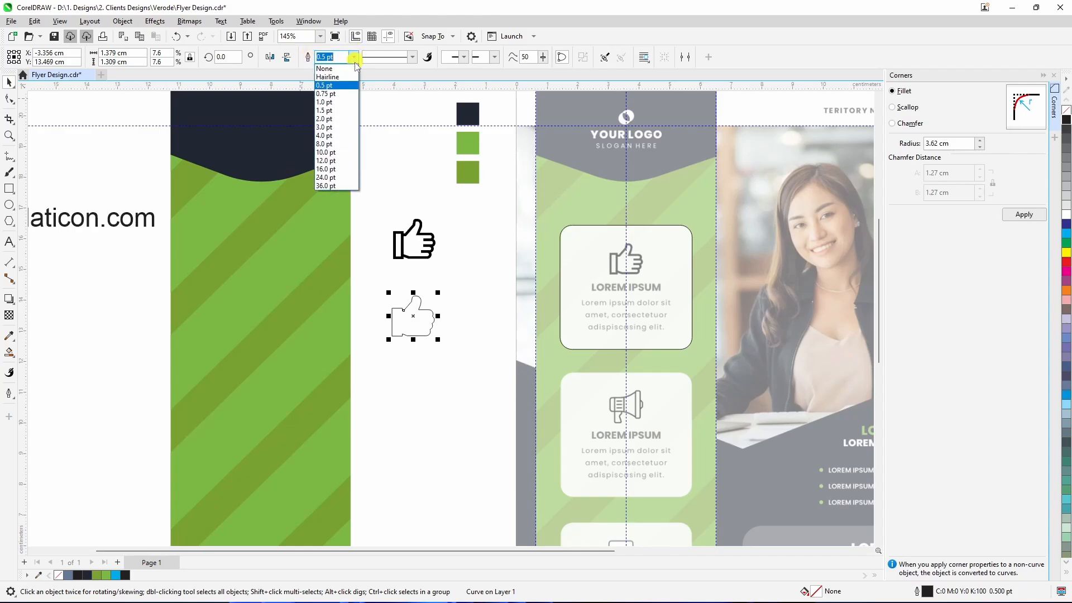
left_click(330, 125)
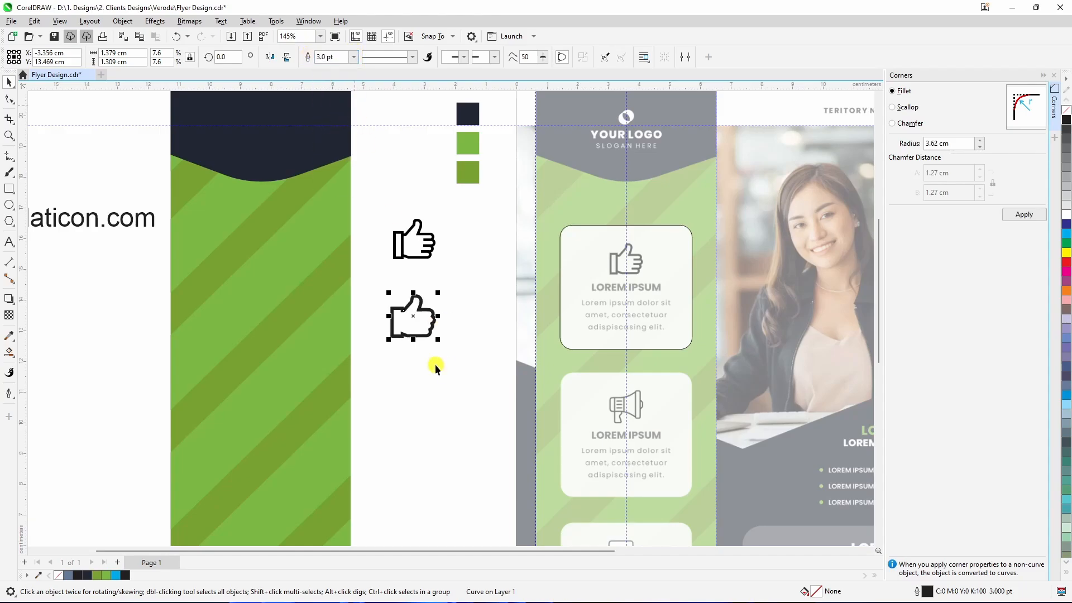
left_click(354, 58)
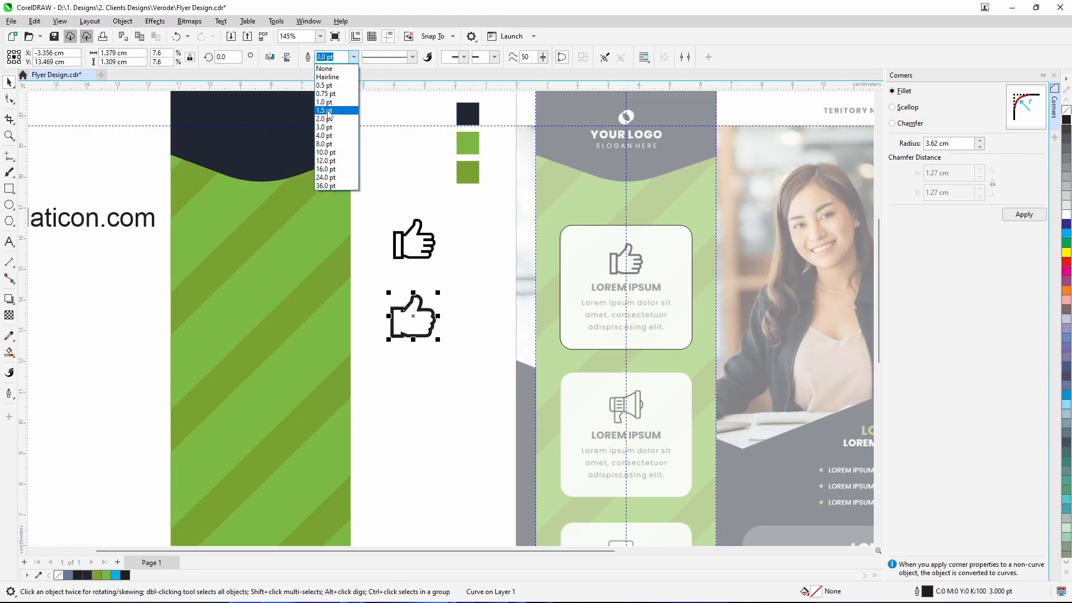
left_click(328, 113)
left_click(413, 362)
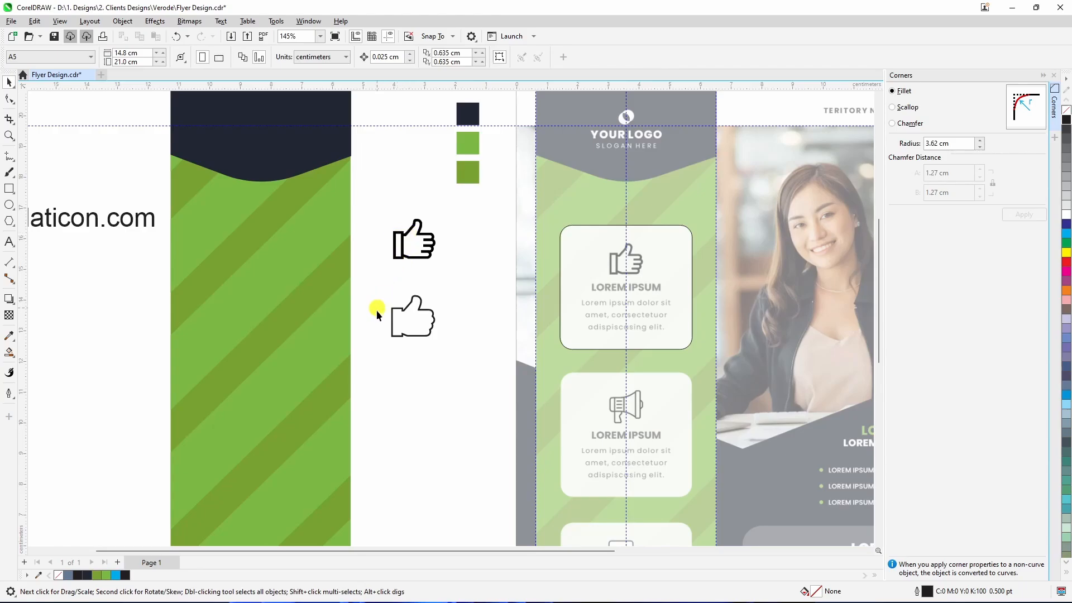
left_click_drag(375, 287, 455, 381)
key("Delete")
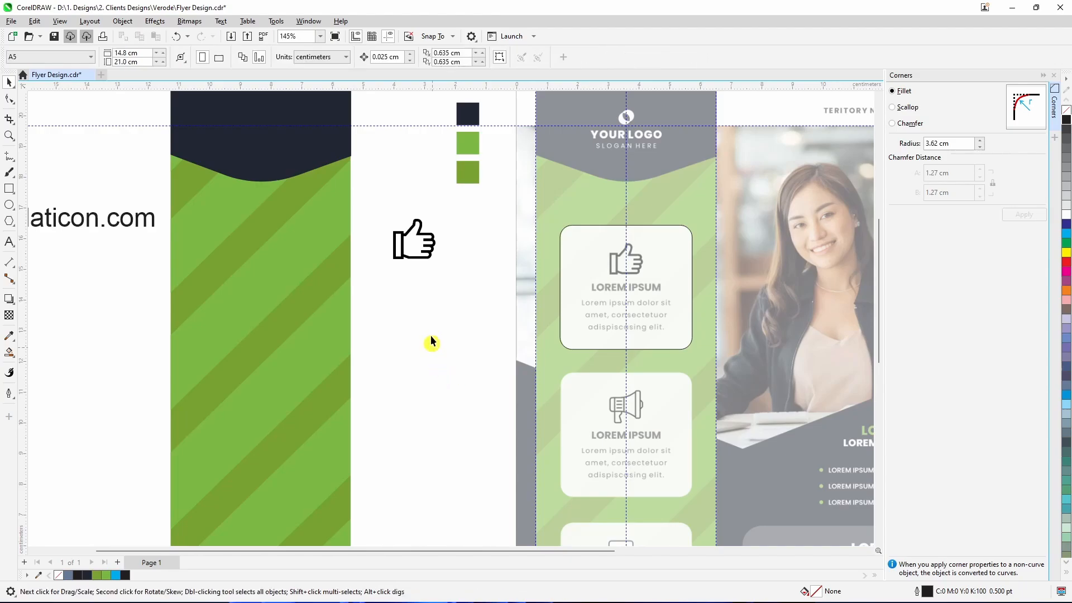
Step: Set up a Line art Outline trace of the thumbs-up bitmap and try the Detailed logo image type
scroll(425, 248, "up", 1)
left_click(424, 240)
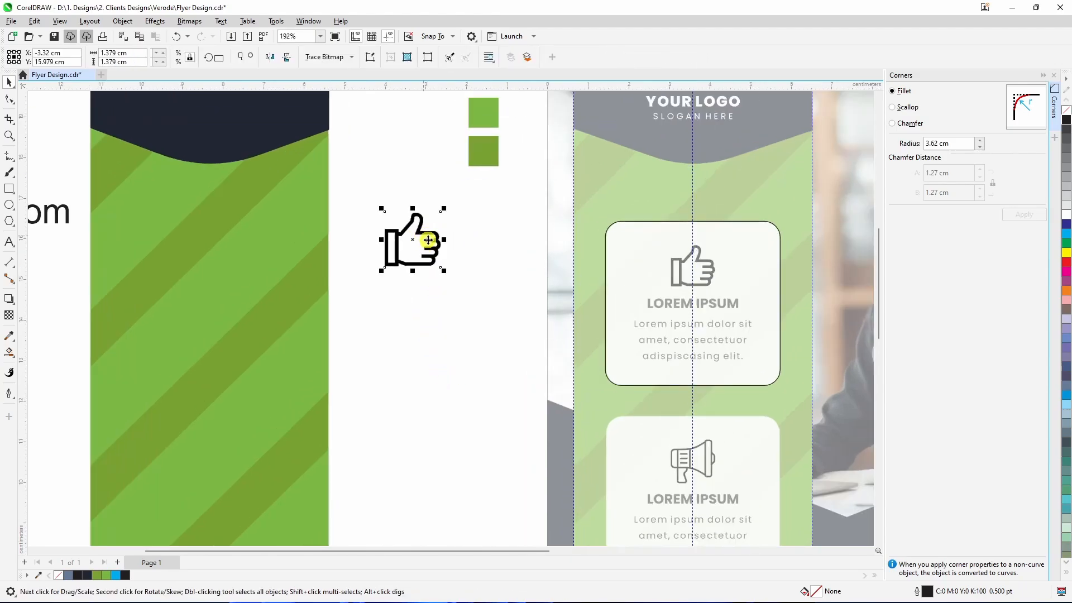
left_click(351, 58)
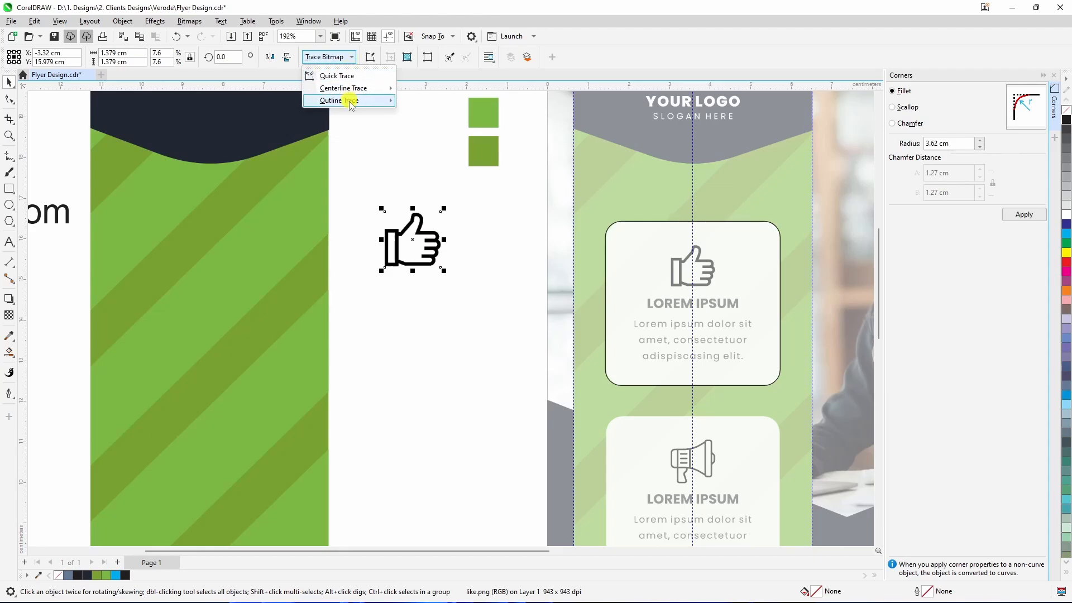
mouse_move(349, 100)
left_click(425, 107)
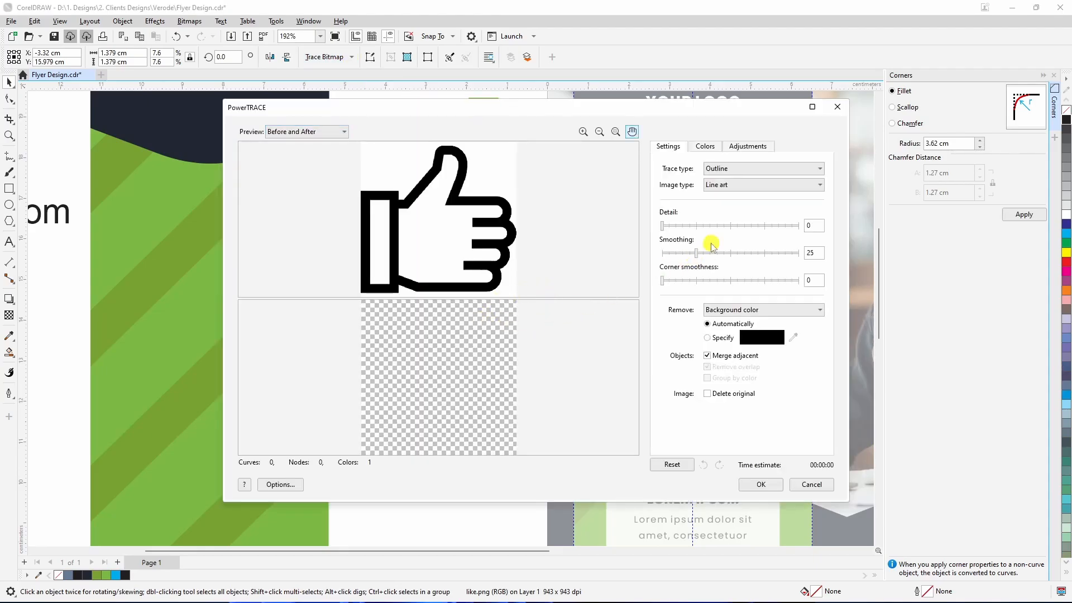
left_click(741, 168)
left_click(739, 186)
left_click(739, 186)
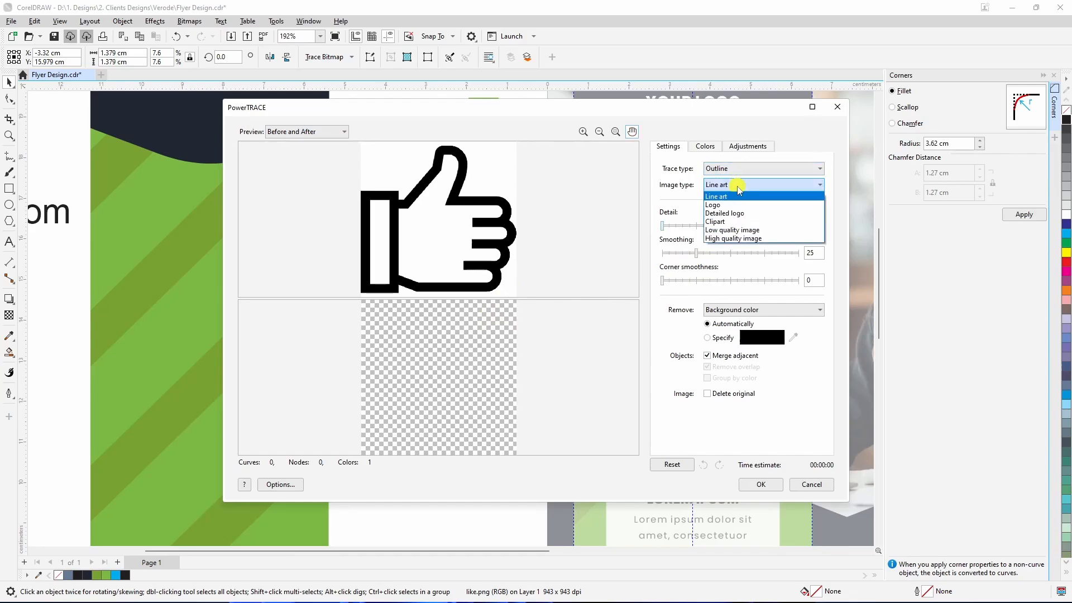
left_click(724, 212)
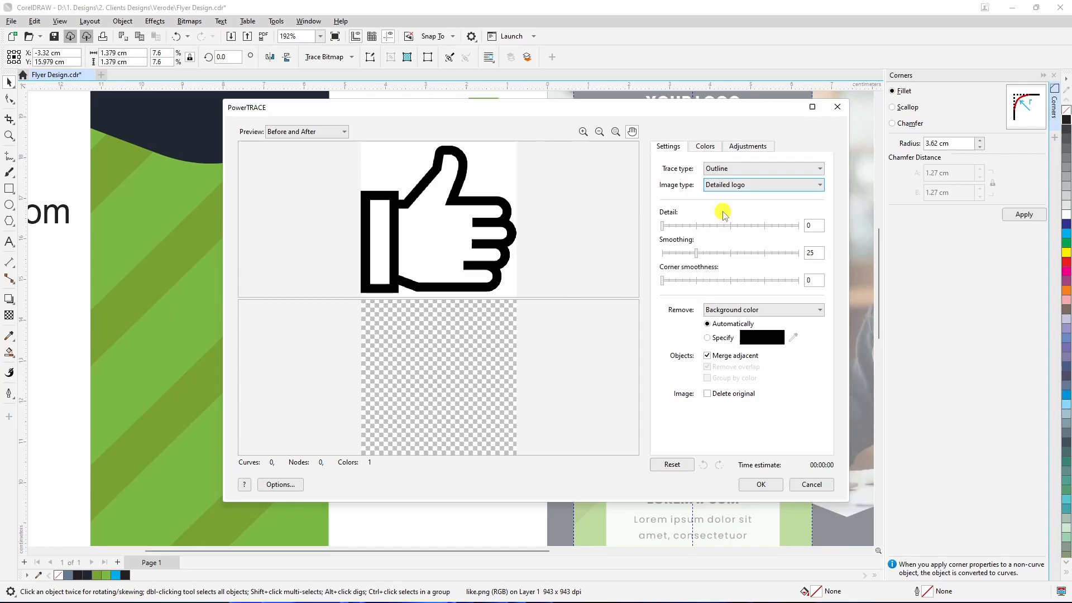
Step: Try the Logo, Clipart, Low quality image and High quality image types for the thumbs-up trace
left_click(730, 185)
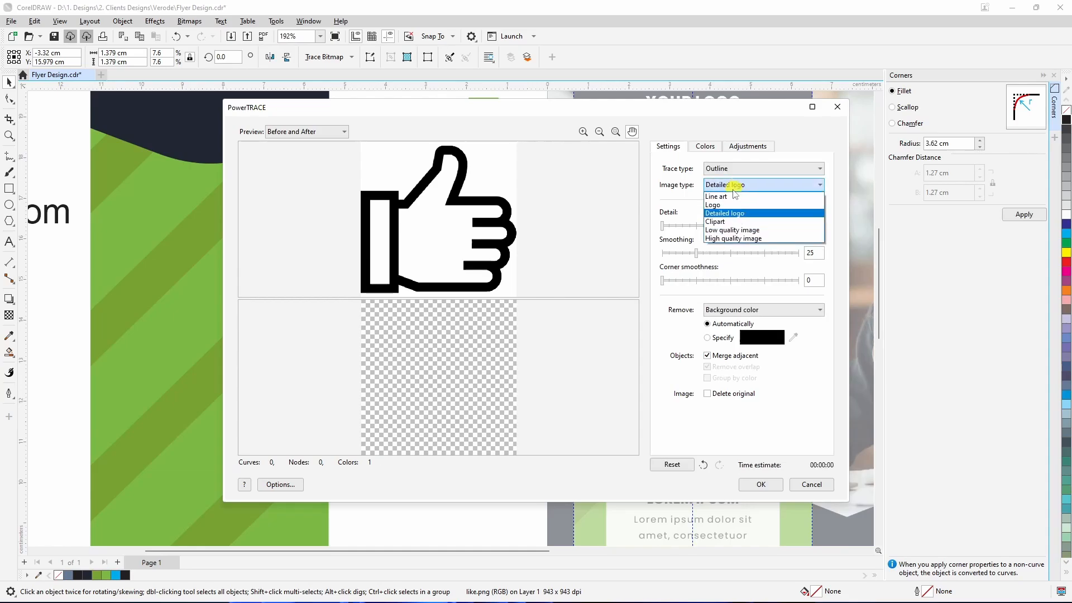
left_click(724, 205)
left_click(737, 186)
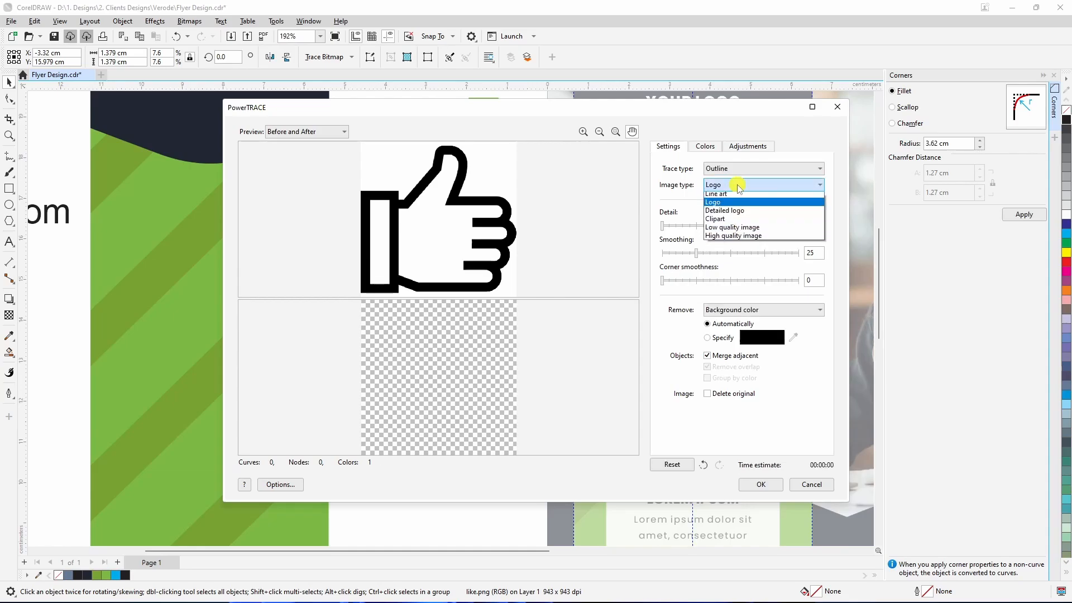
left_click(725, 222)
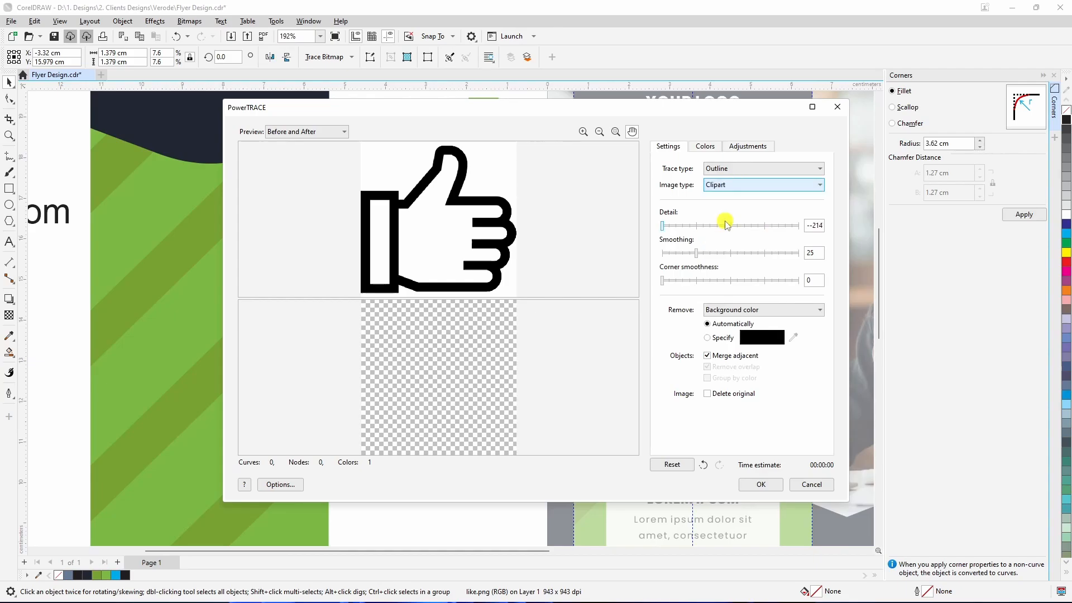
left_click(737, 185)
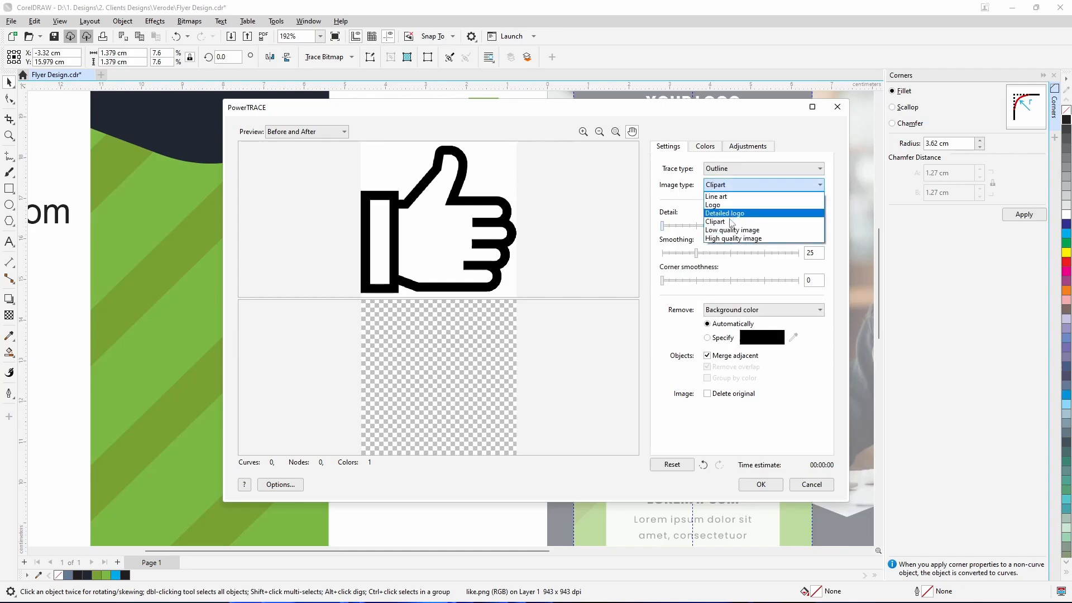
left_click(734, 207)
left_click(734, 189)
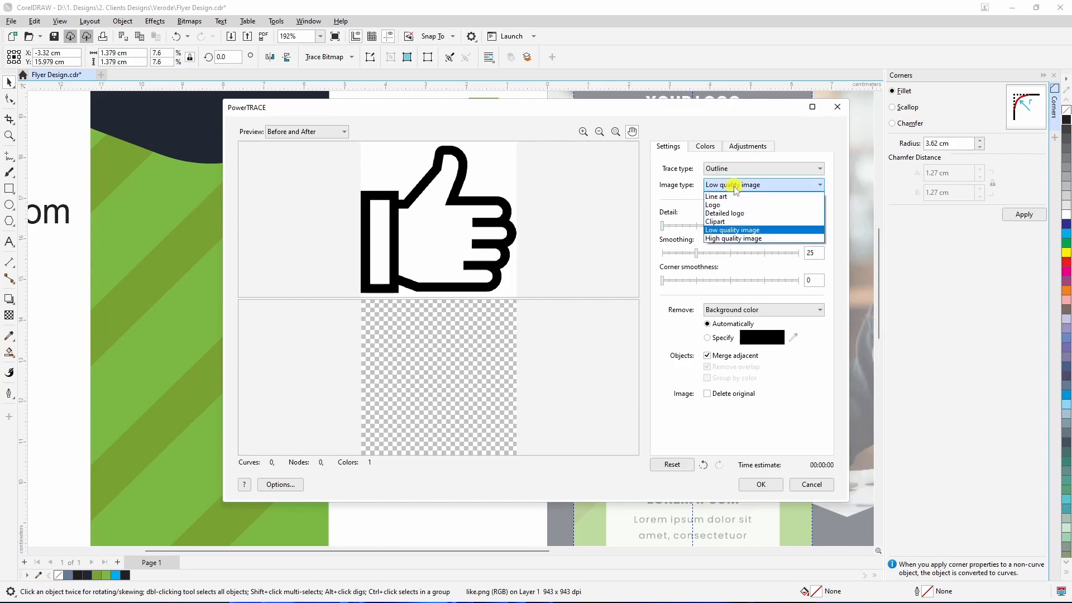
left_click(725, 239)
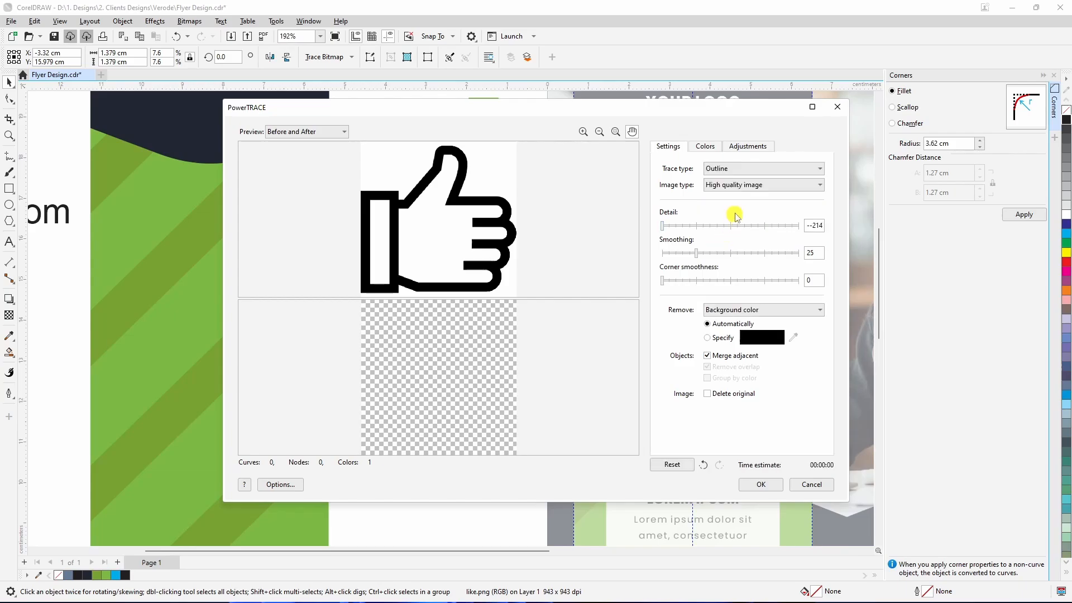
Step: Try a Centerline trace with the Technical Illustration image type and Detail 29, check the color settings, and abandon the trace
left_click(730, 168)
left_click(731, 181)
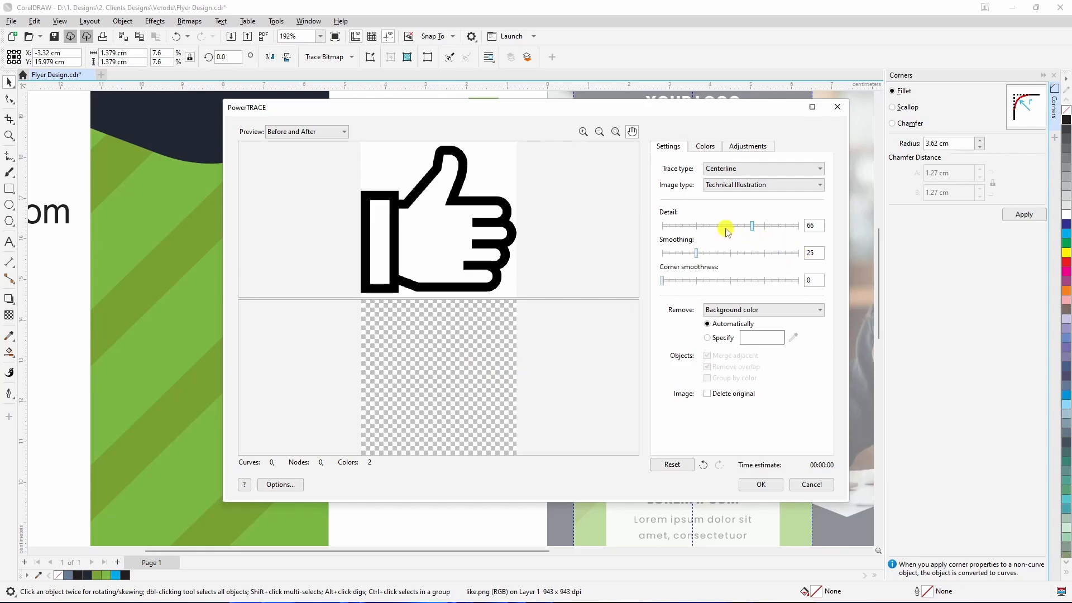
left_click_drag(726, 229, 704, 227)
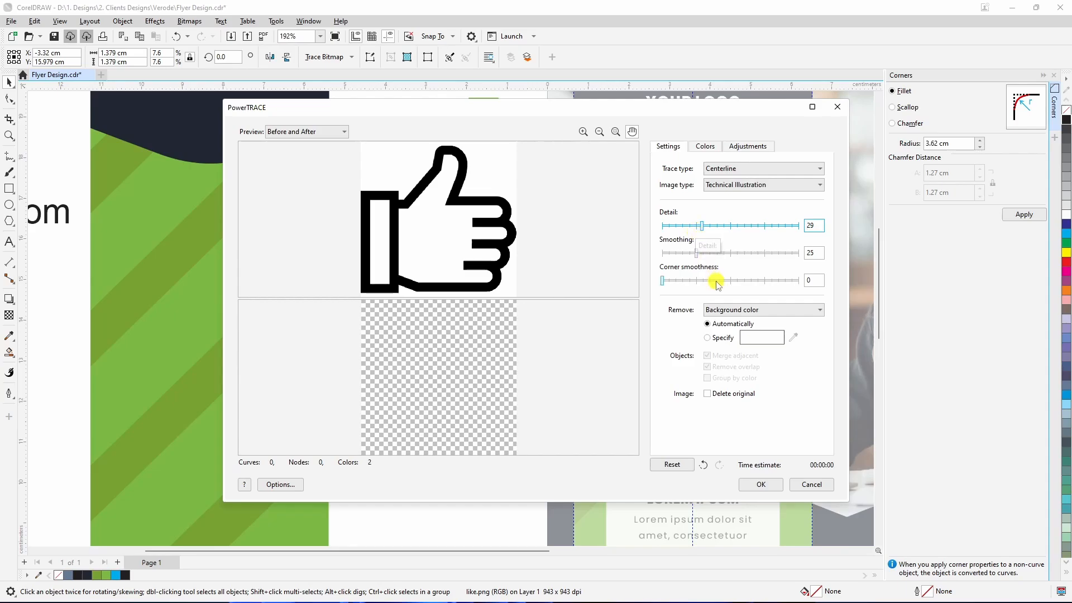
left_click(698, 148)
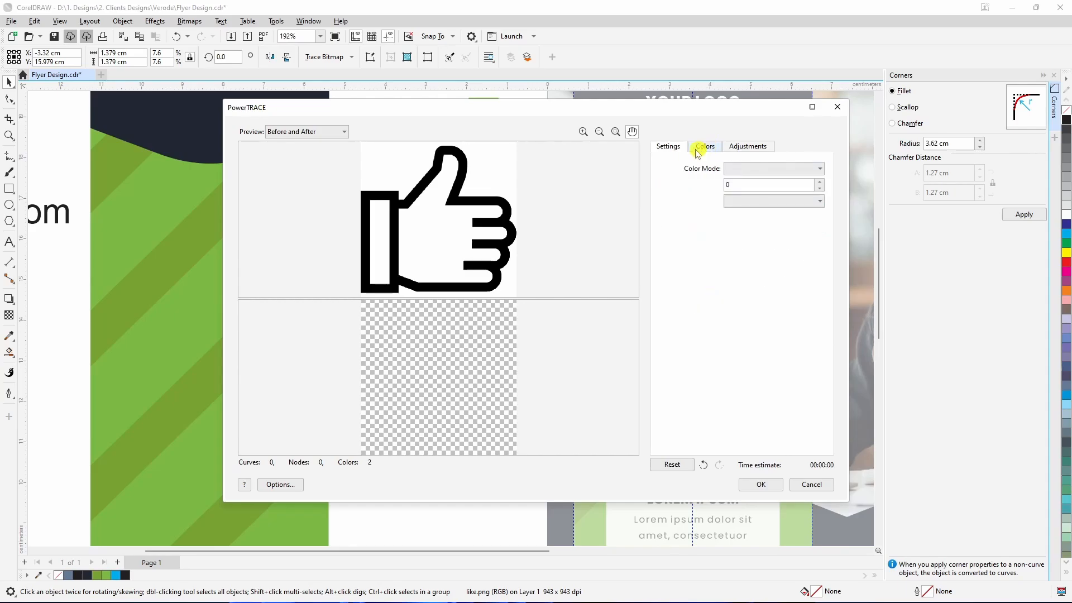
left_click(837, 106)
left_click(493, 296)
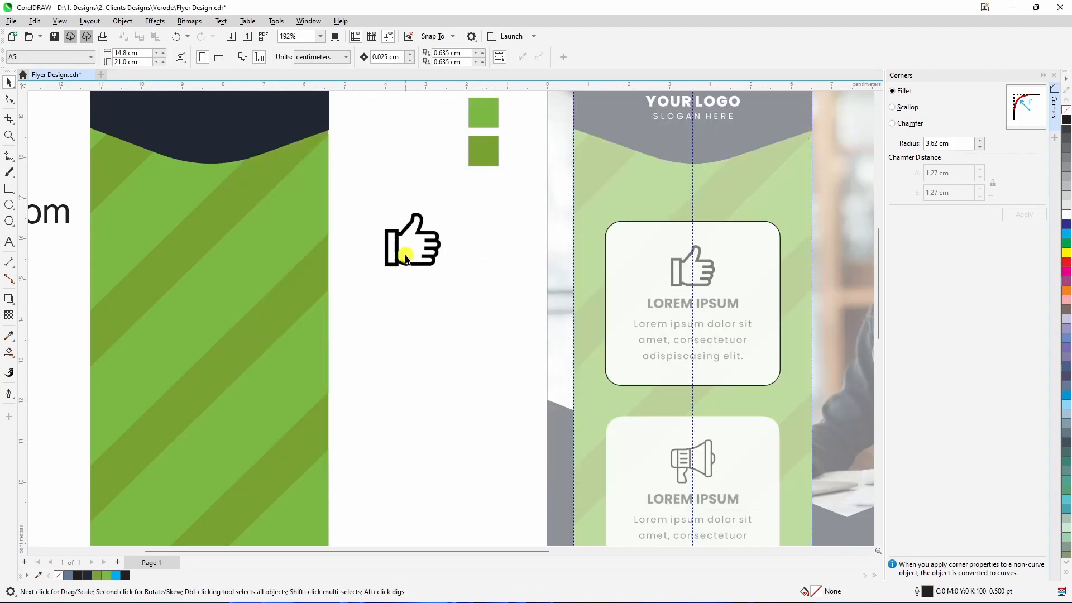
Step: Move the thumbs-up icon slightly higher and import the "megaphone" image from Downloads below it at about 1.65 cm square
mouse_move(405, 257)
left_mouse_down()
mouse_move(423, 292)
mouse_move(409, 260)
left_mouse_up()
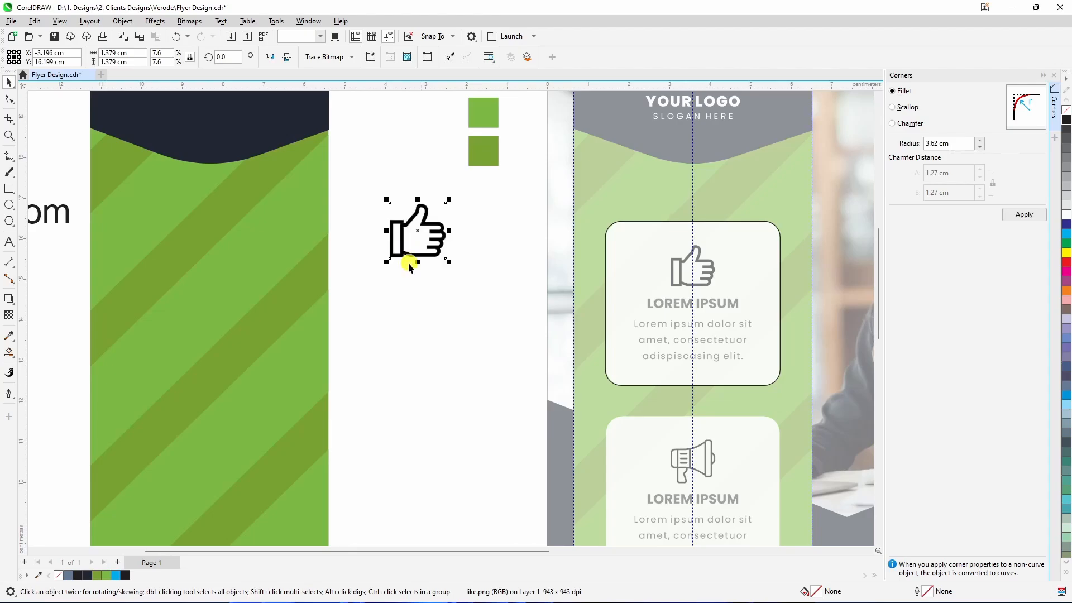
left_click(429, 318)
left_click(231, 37)
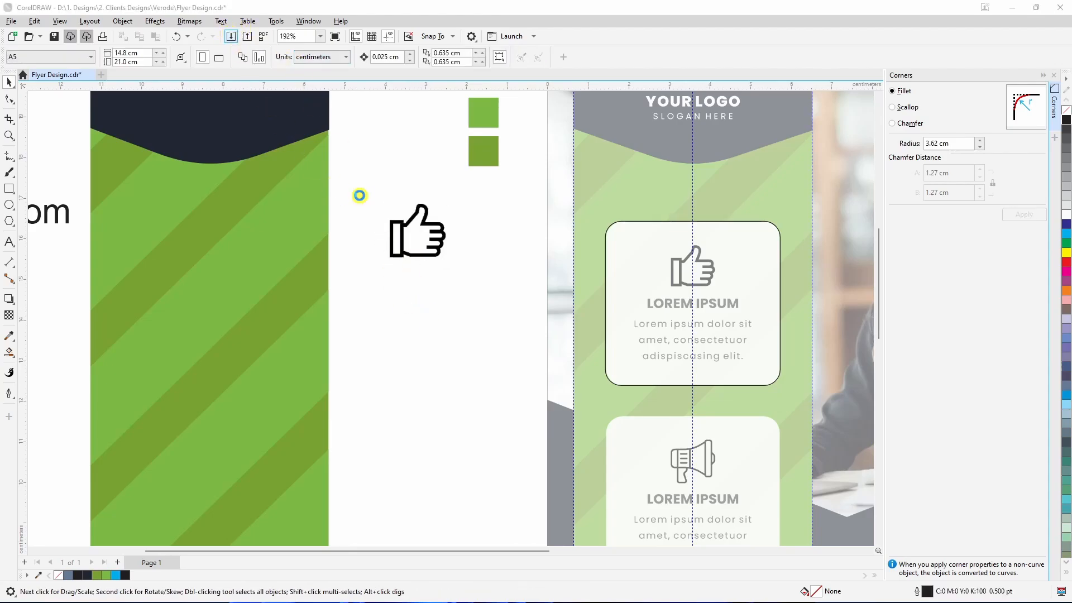
left_click(620, 355)
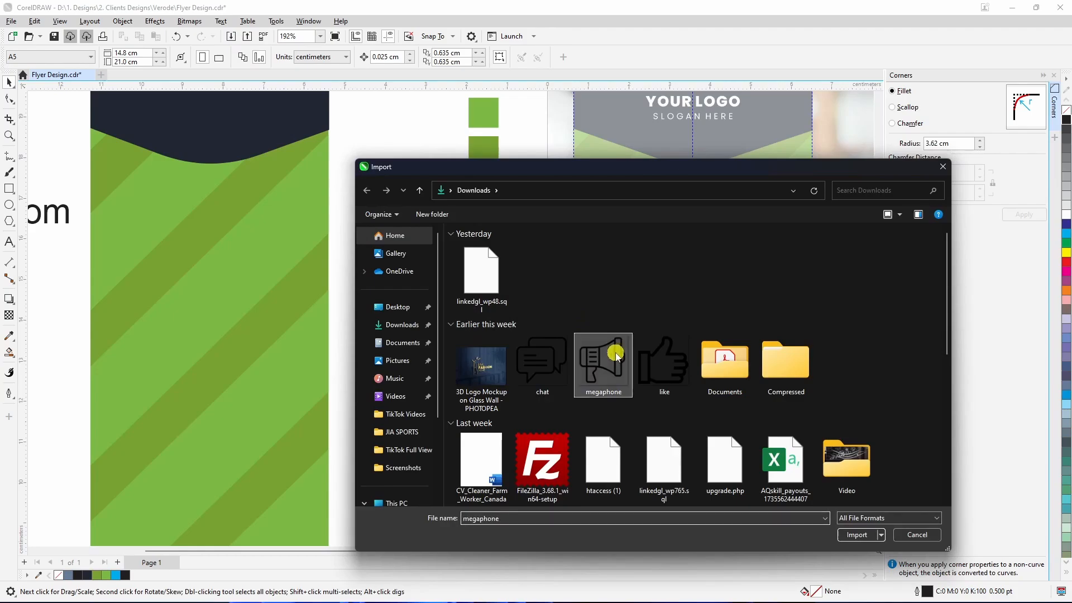
left_click(856, 534)
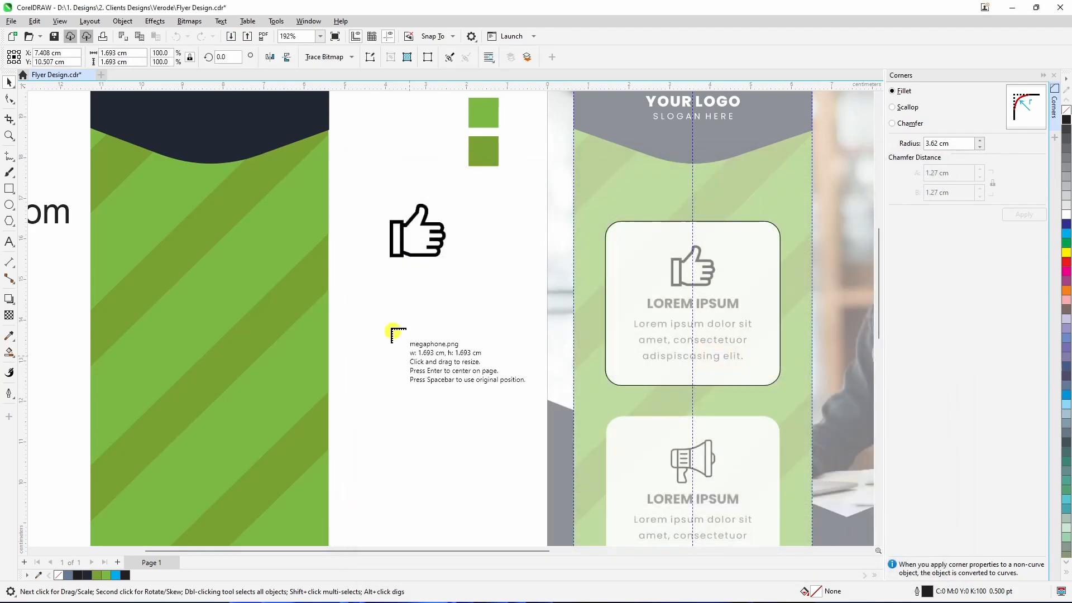
left_click_drag(383, 295, 450, 360)
left_click(433, 329)
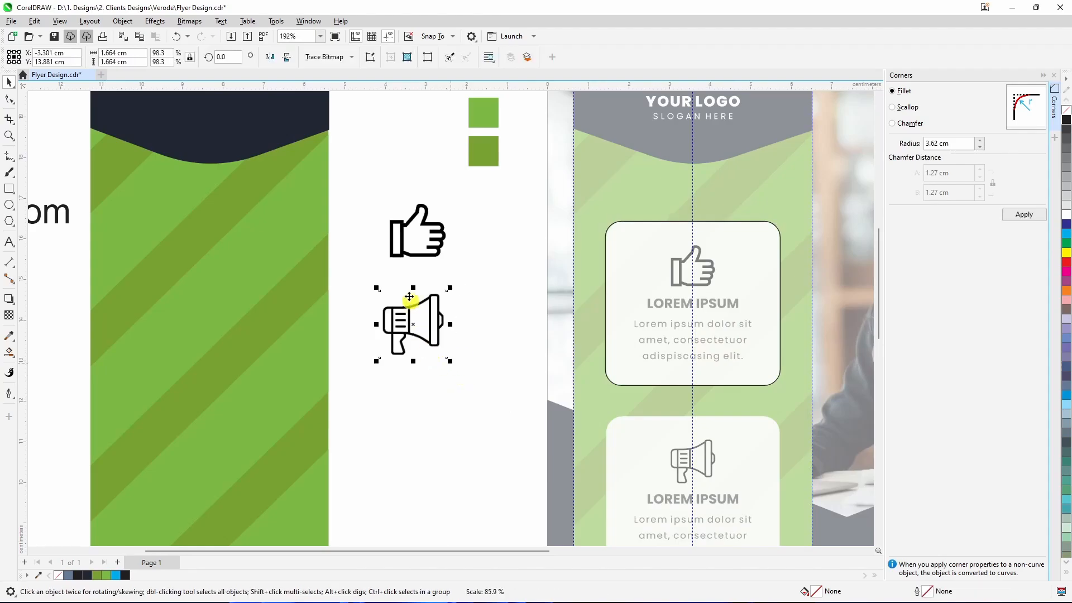
Step: Outline trace the megaphone bitmap with the Line art image type and move the traced vector below the original
left_click(351, 57)
mouse_move(347, 101)
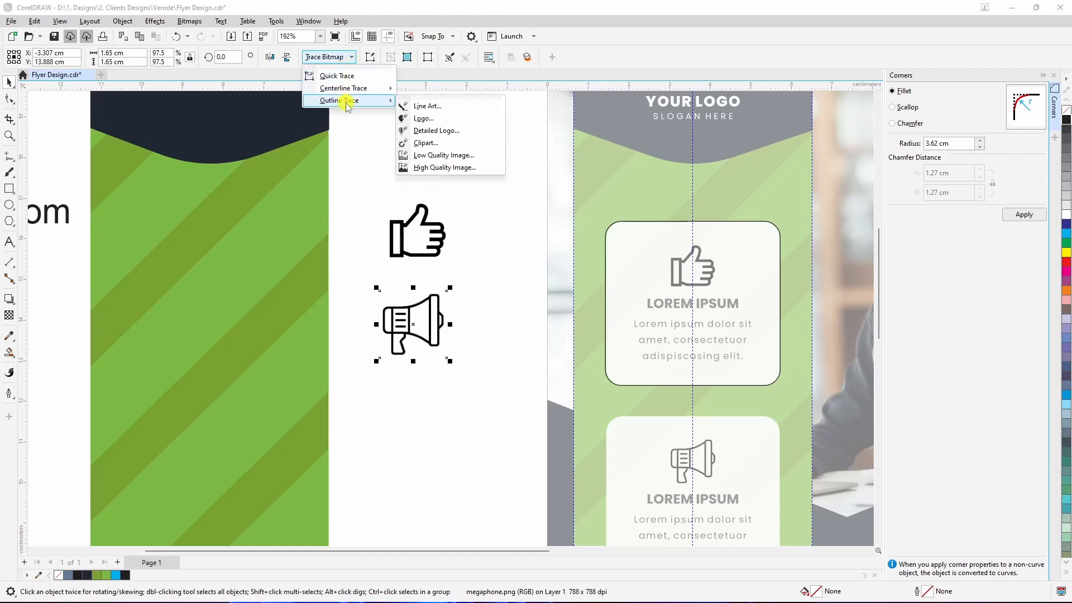
left_click(437, 106)
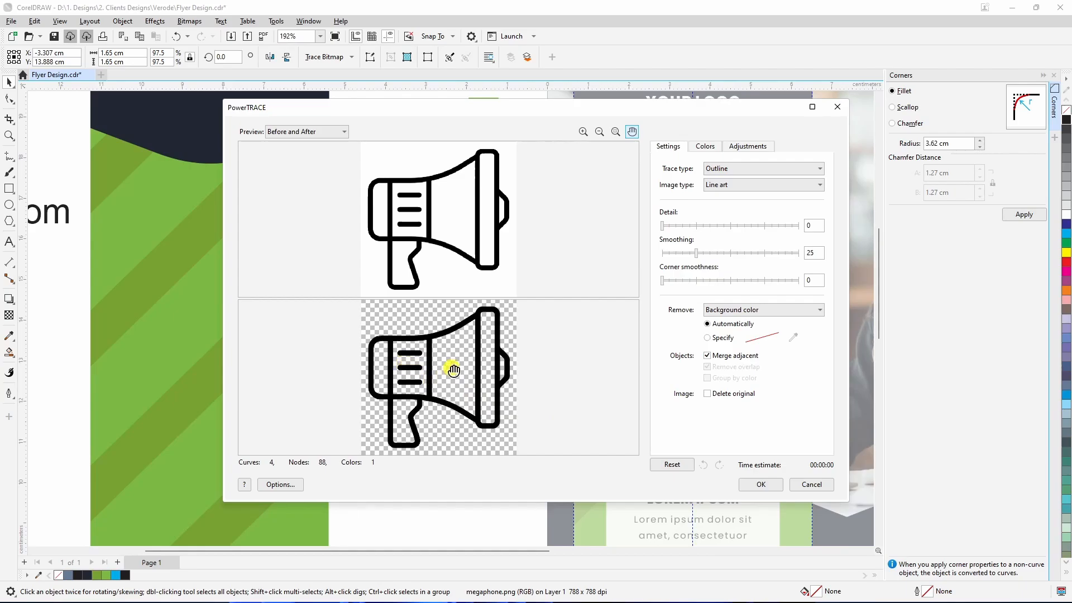
left_click(763, 484)
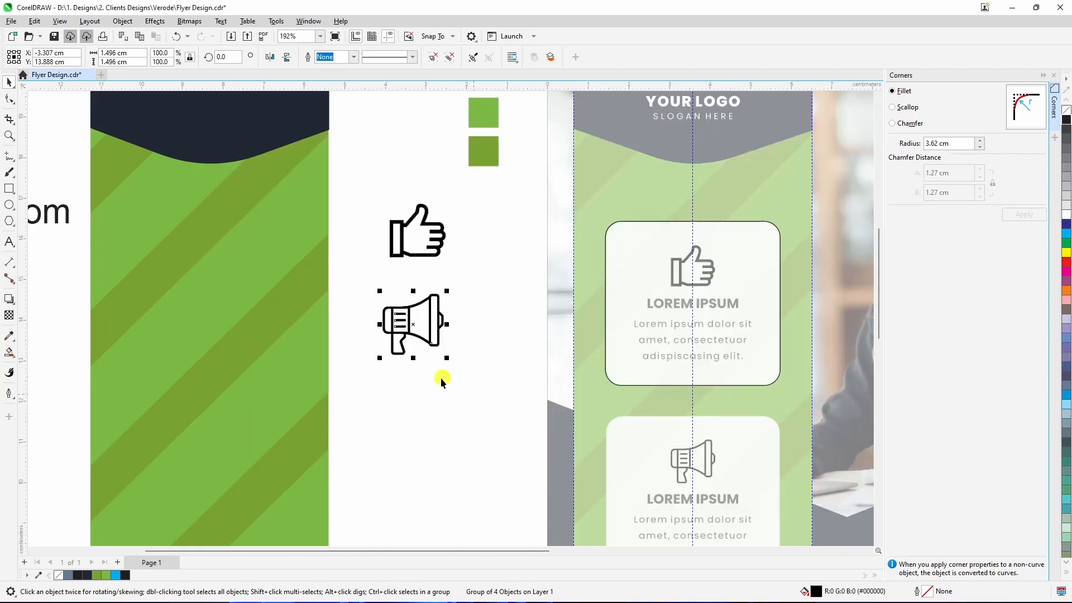
left_click(419, 327)
left_click_drag(417, 324, 421, 409)
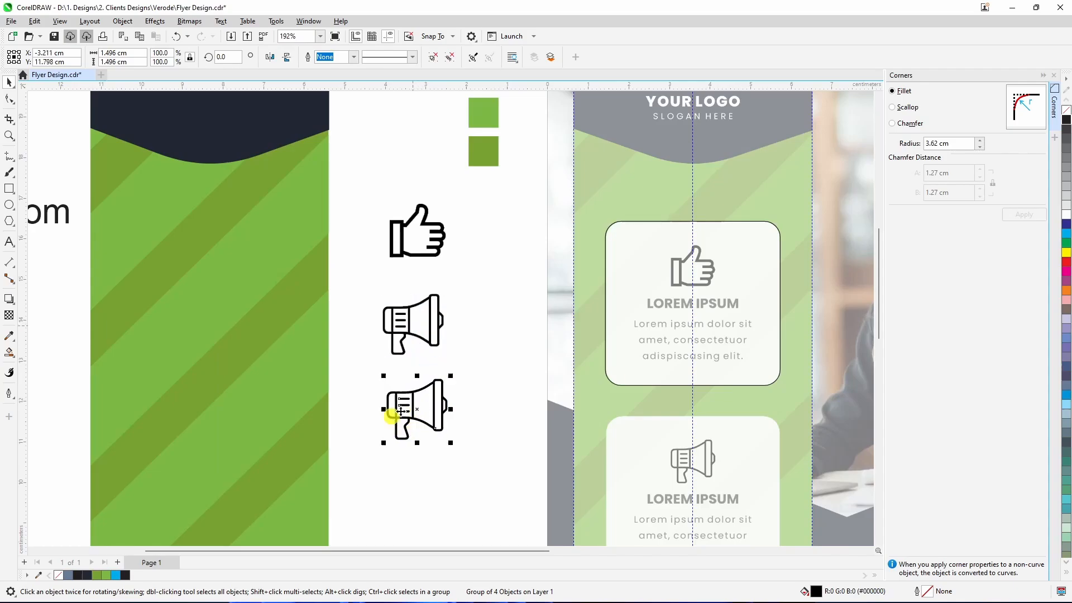
Step: Try red and magenta fills on the traced megaphone vector and compare it with the original bitmap
left_click(1066, 264)
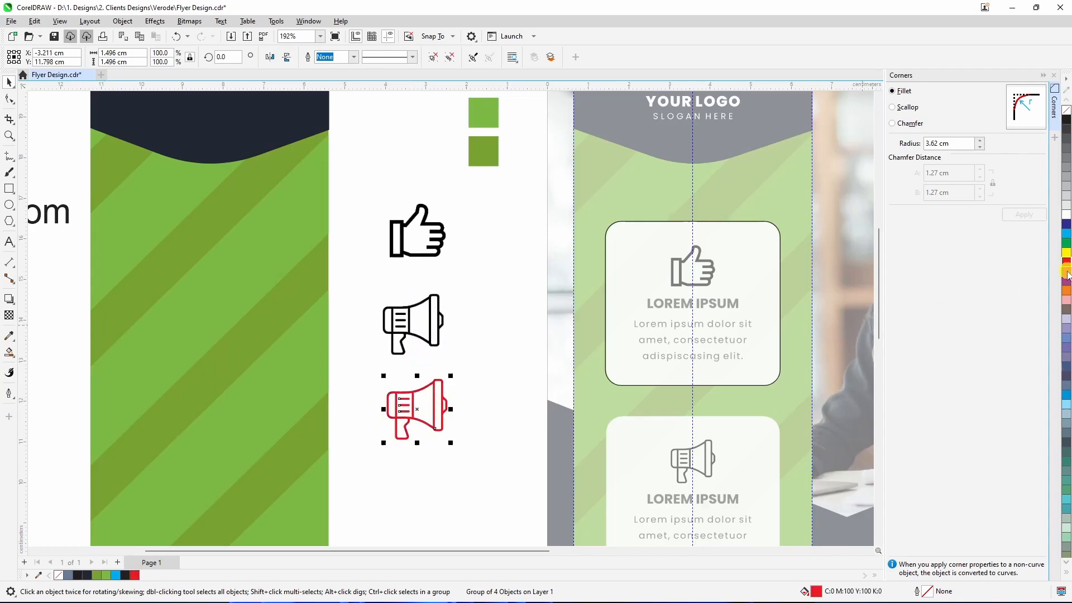
left_click(429, 457)
left_click(410, 337)
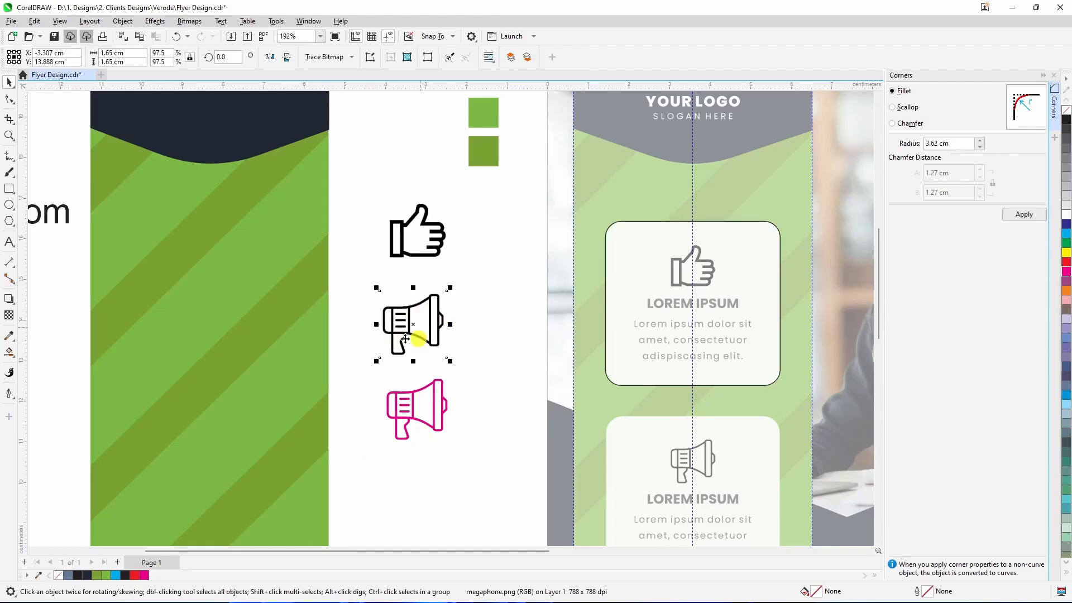
left_click(408, 406)
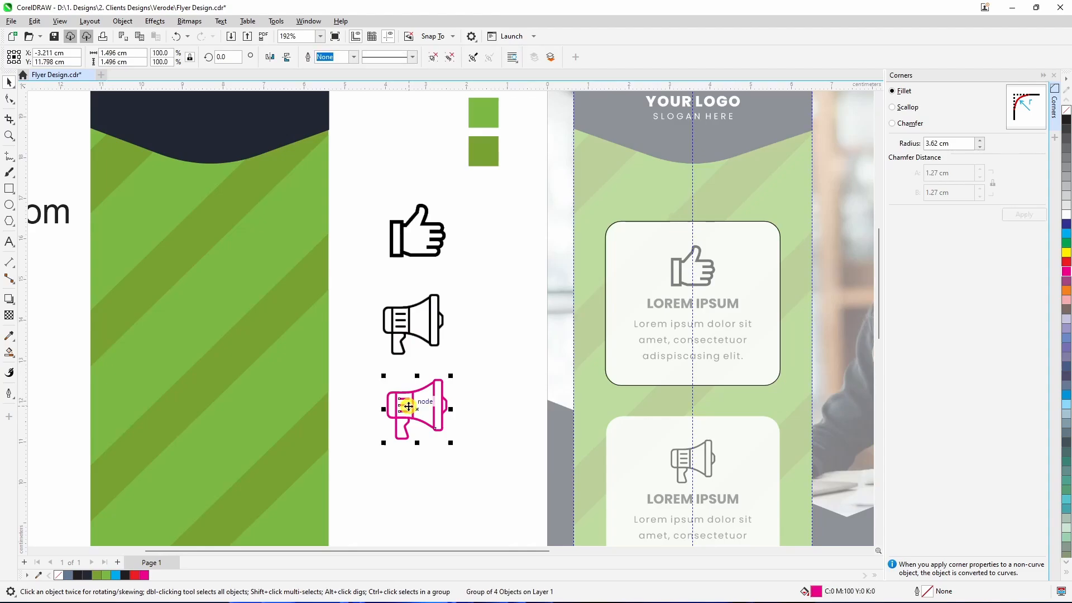
Step: Delete both the megaphone bitmap and its traced vector copy beside the flyer
left_click(356, 295)
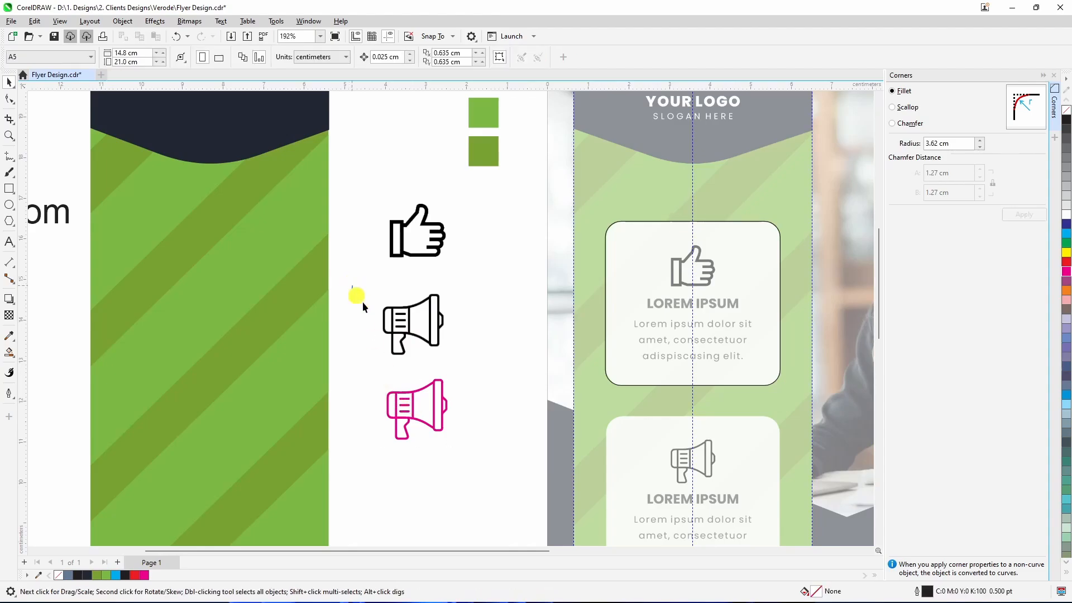
left_click_drag(493, 466, 500, 477)
key("Delete")
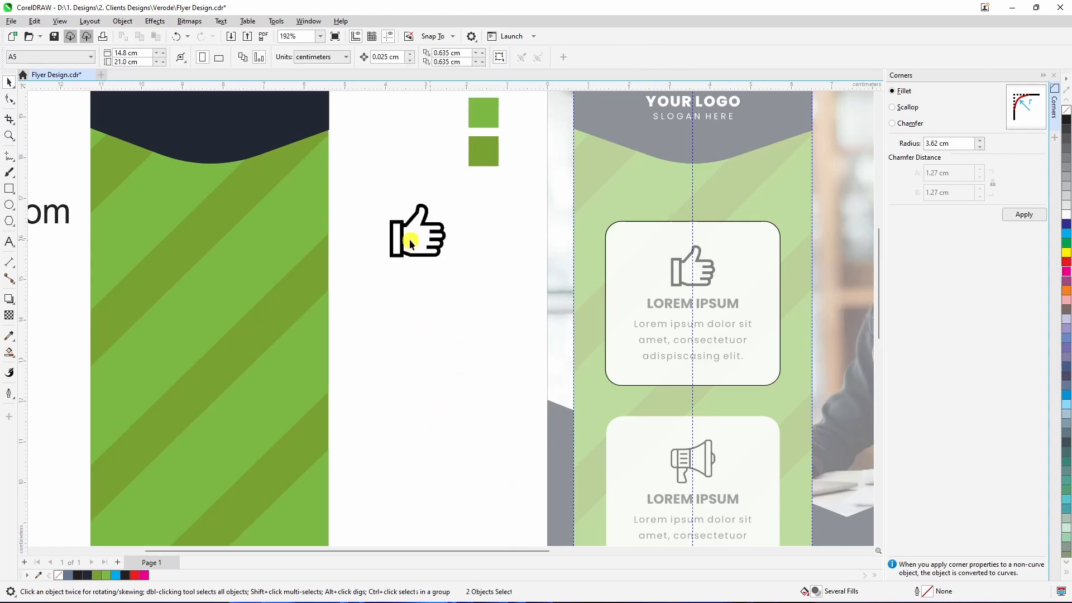
Step: Place the thumbs-up icon over its faded reference in the first white card and scale it to about 1.045 cm square
left_click(415, 241)
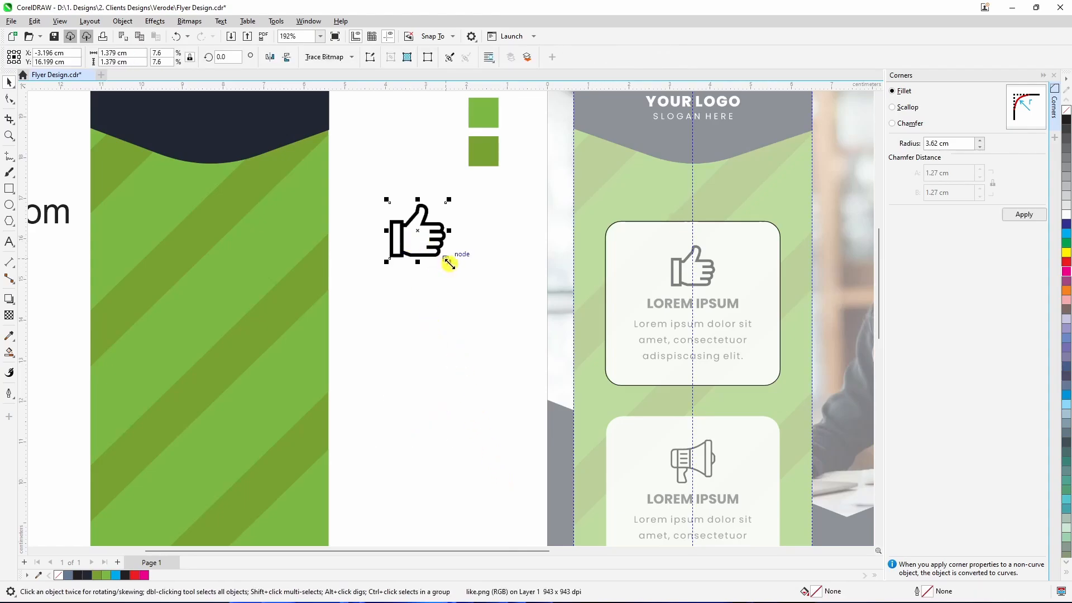
left_click_drag(445, 263, 691, 274)
scroll(691, 274, "up", 4)
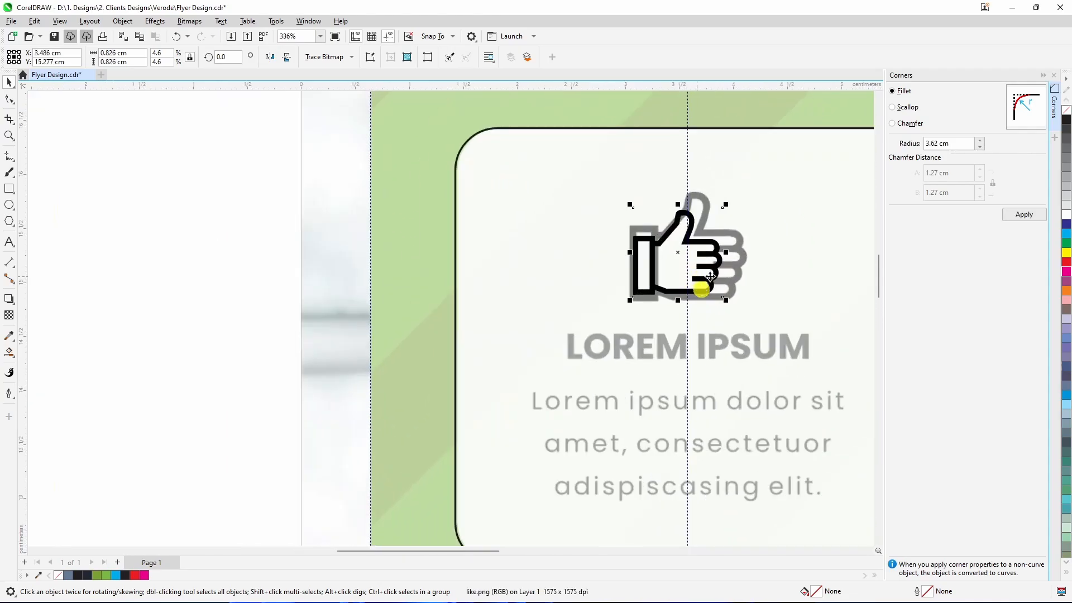
left_click_drag(725, 204, 744, 189)
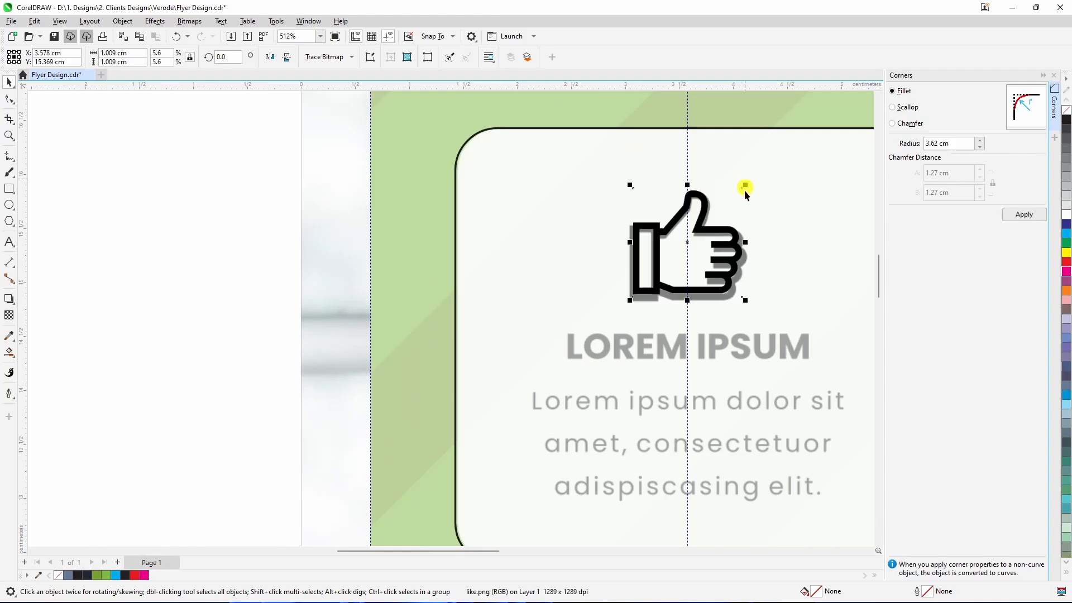
left_click_drag(749, 304, 743, 316)
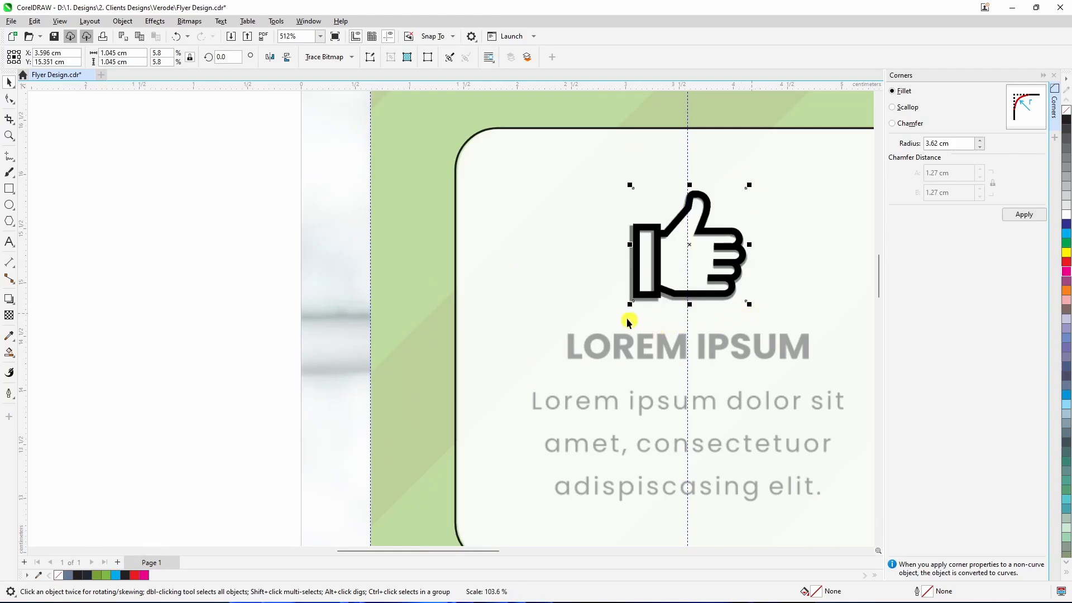
Step: Enlarge the thumbs-up icon on the first card to about 1.09 cm square so it covers the reference icon
left_click_drag(629, 304, 626, 309)
left_click_drag(625, 311, 623, 311)
scroll(626, 251, "down", 4)
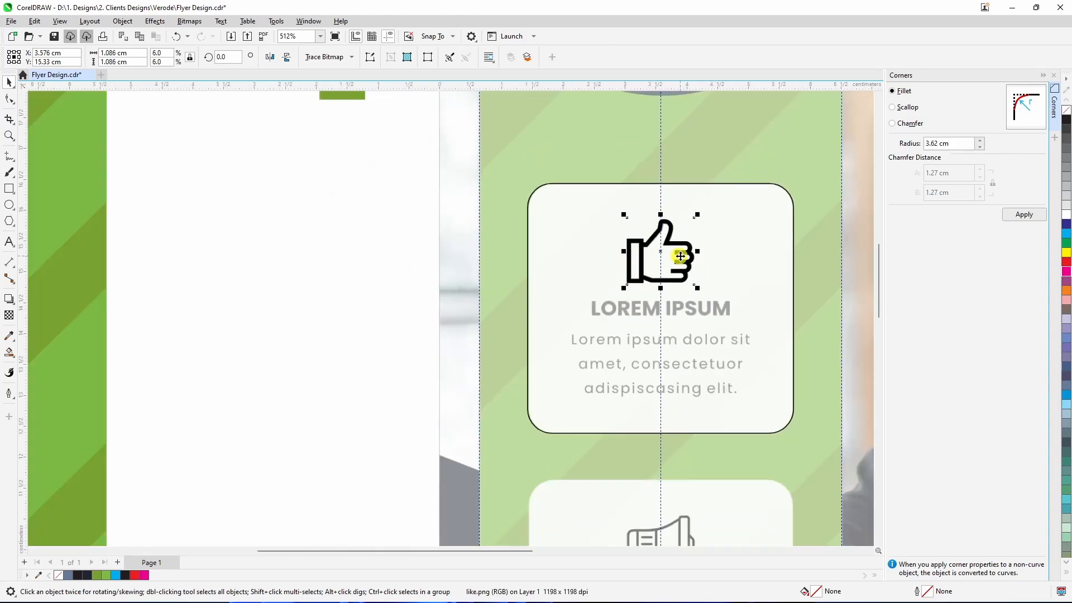
scroll(605, 280, "down", 3)
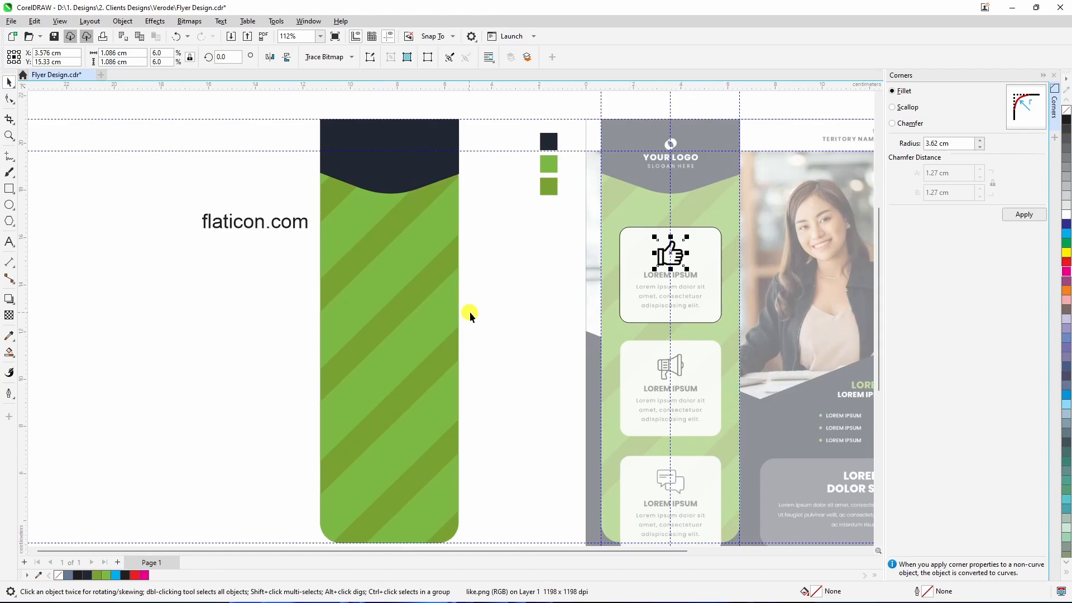
left_click(504, 304)
Step: Add the text "Lorem Ipsum" in the empty space between the green panel and the reference flyer
scroll(670, 254, "up", 2)
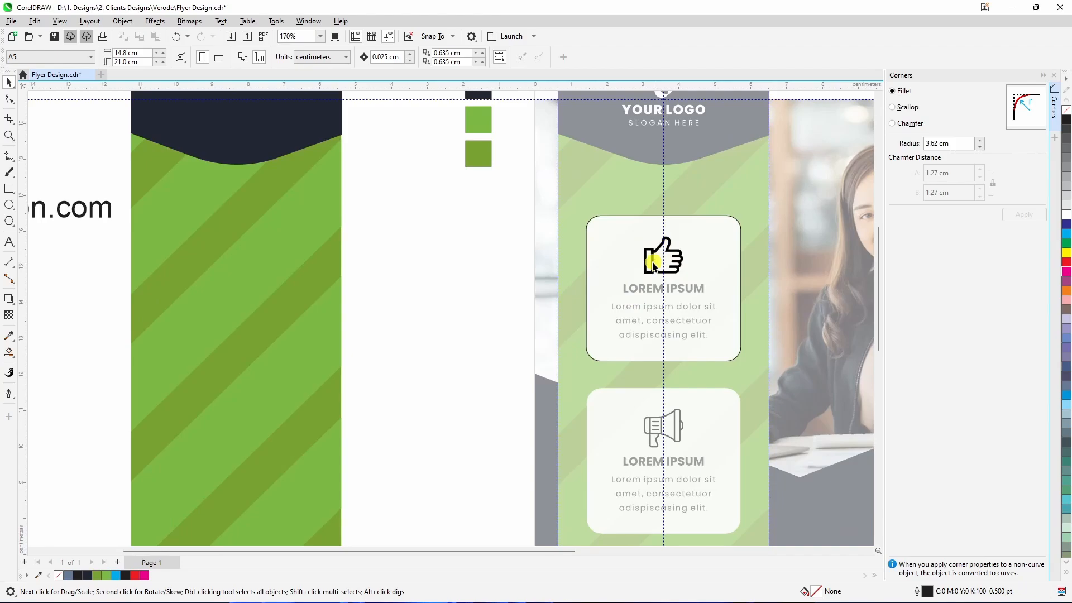
scroll(654, 258, "down", 2)
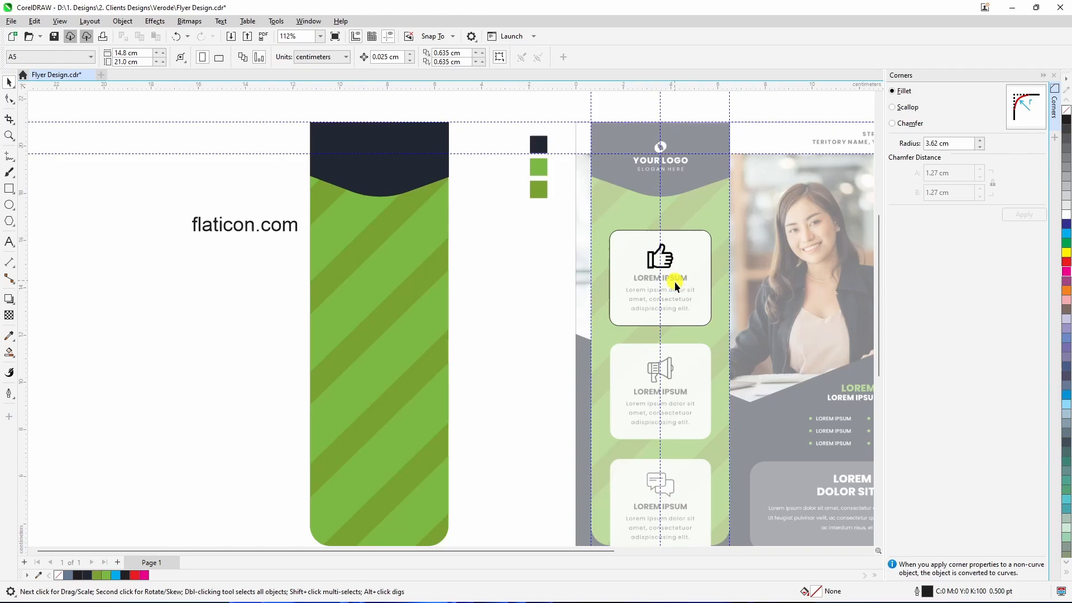
scroll(670, 282, "up", 2)
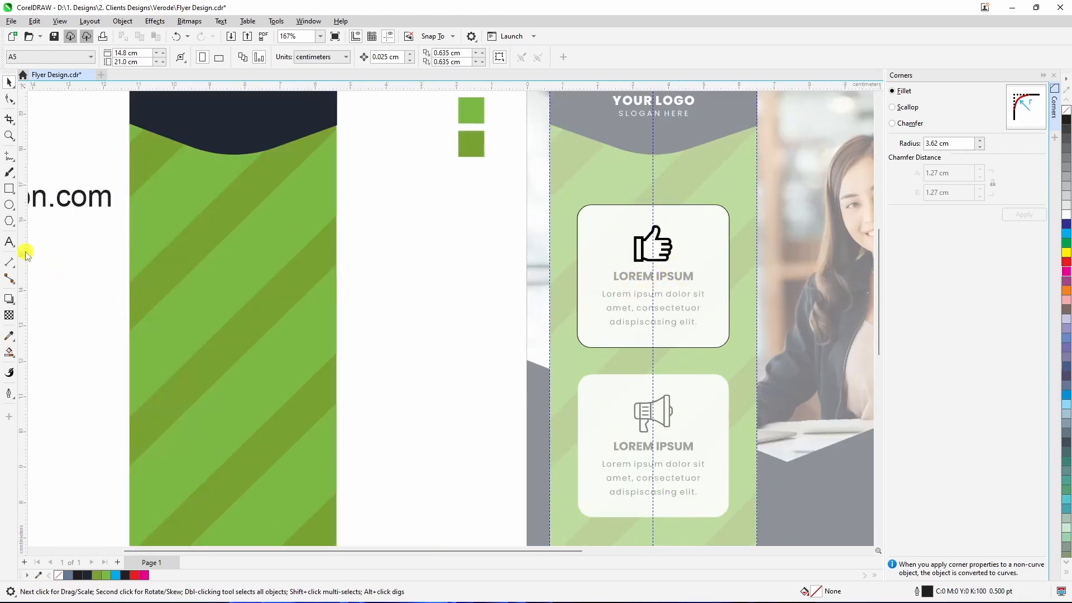
left_click(10, 244)
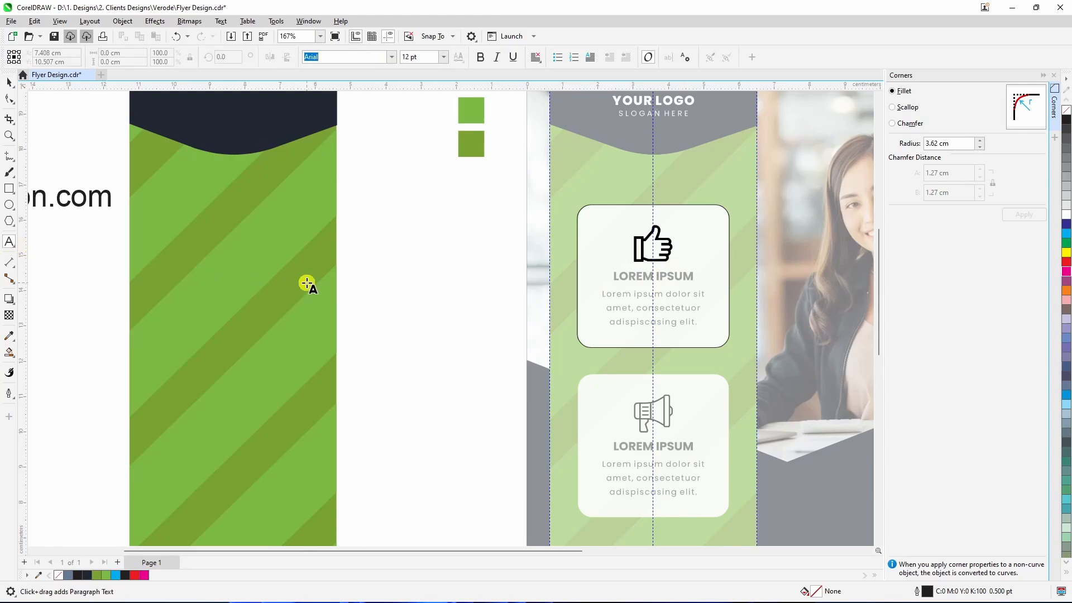
left_click(382, 265)
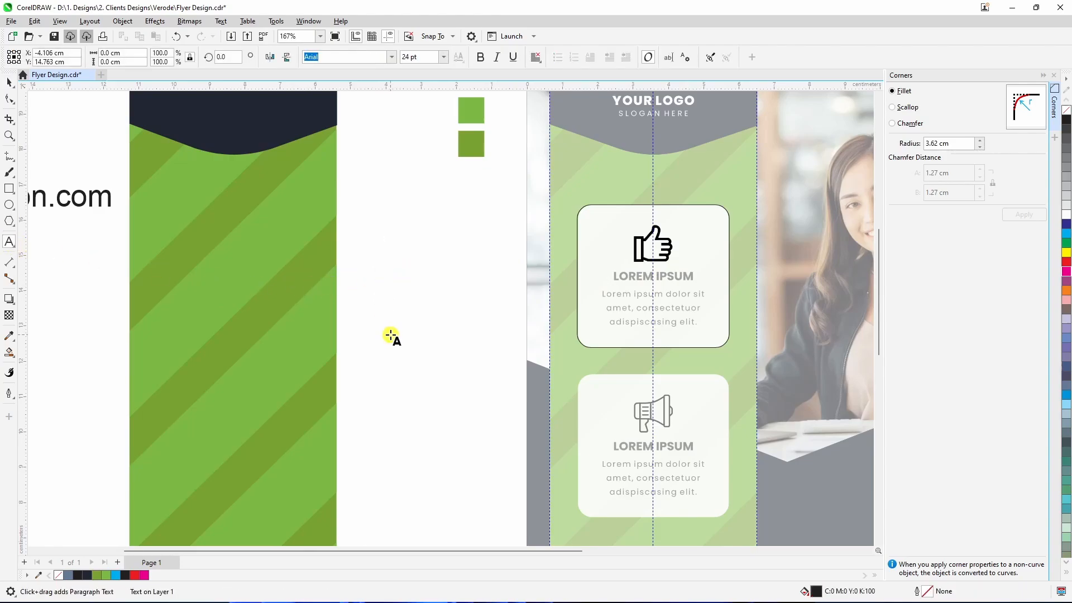
type("Lorem ")
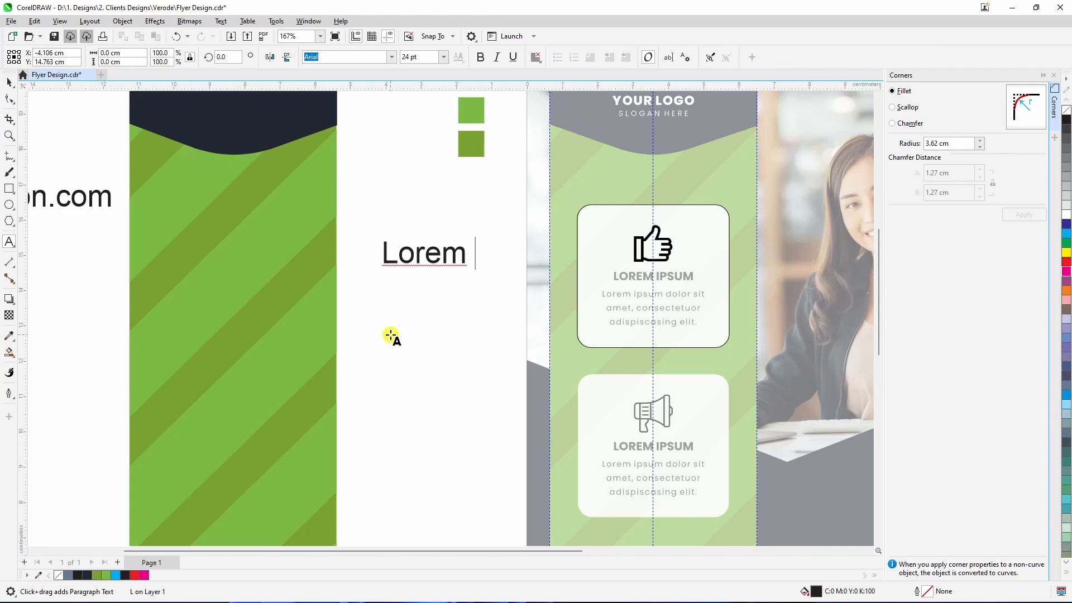
type("Ipsum")
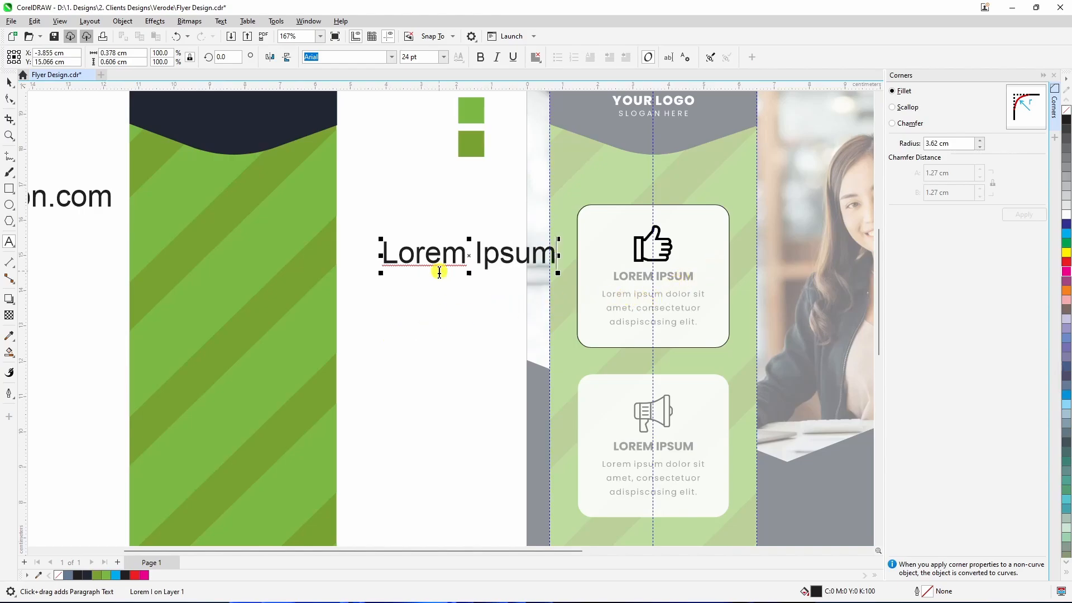
left_click(10, 99)
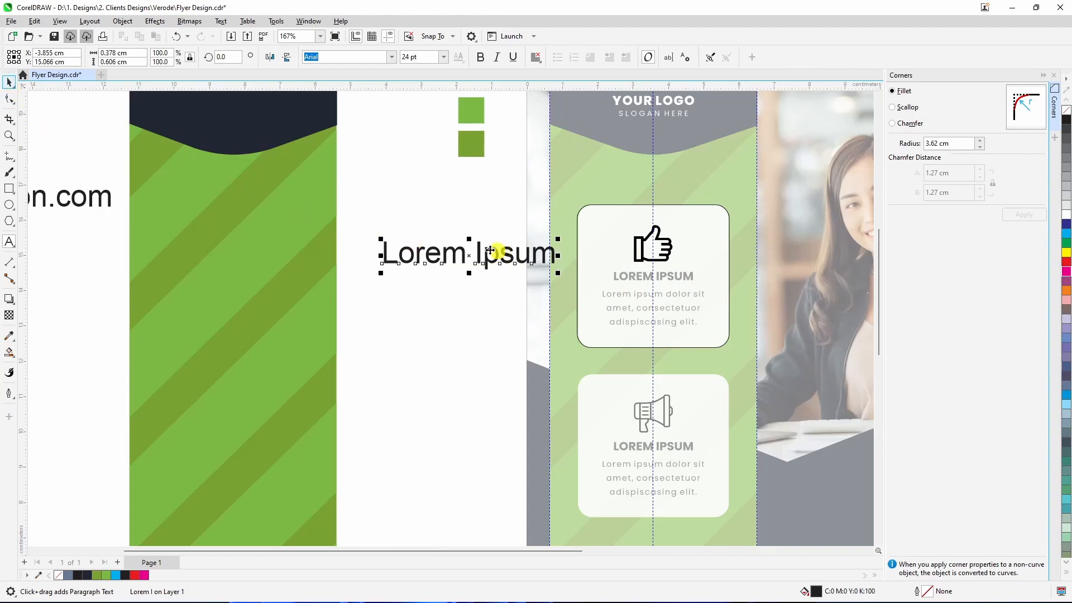
Step: Change the Lorem Ipsum text to UPPERCASE and make it bold
left_click(221, 21)
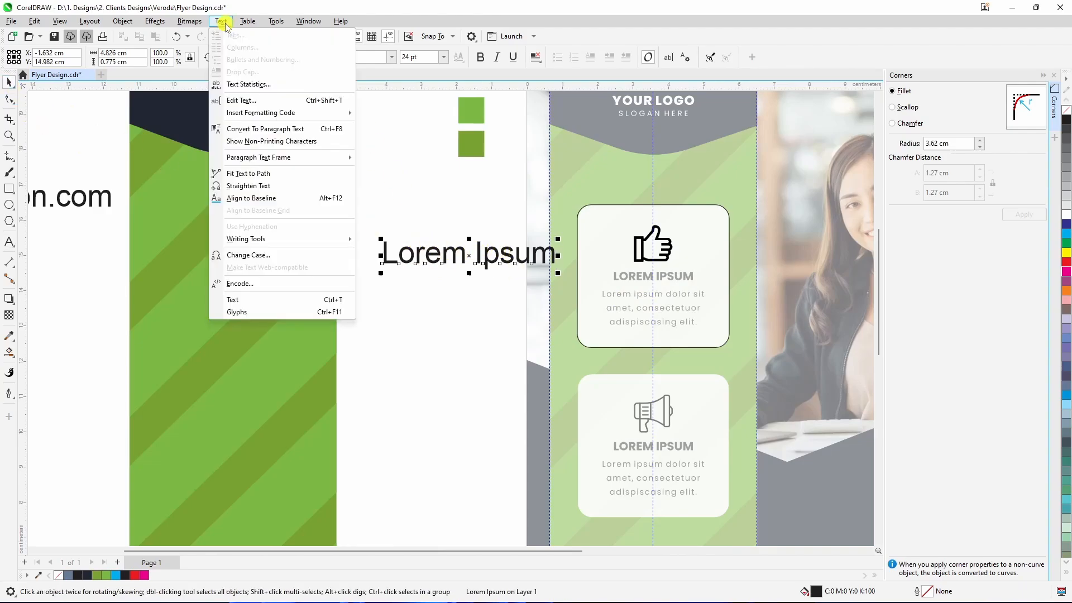
left_click(247, 255)
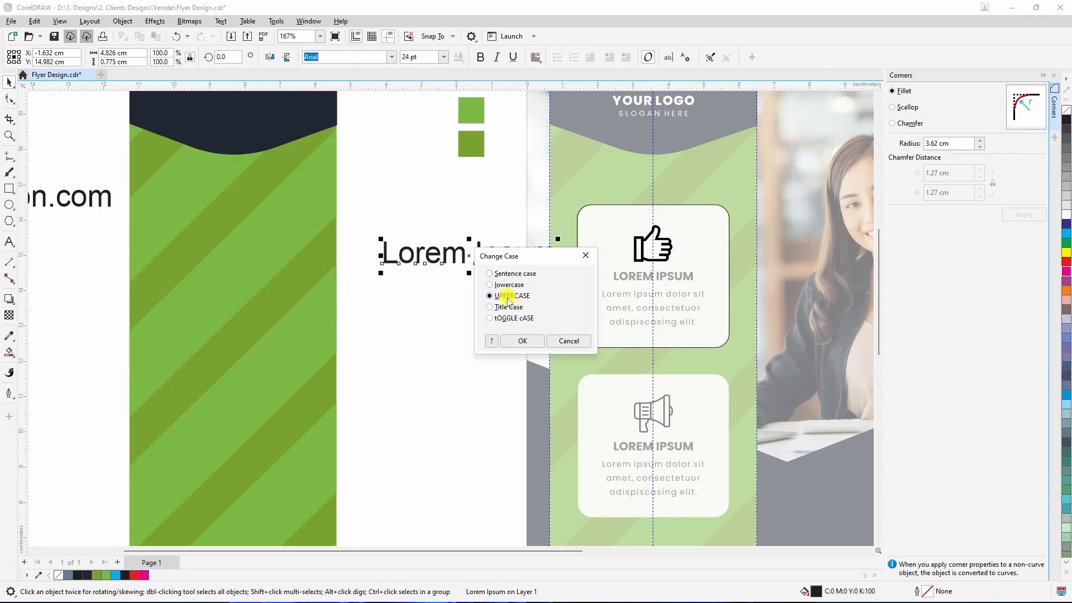
left_click(522, 340)
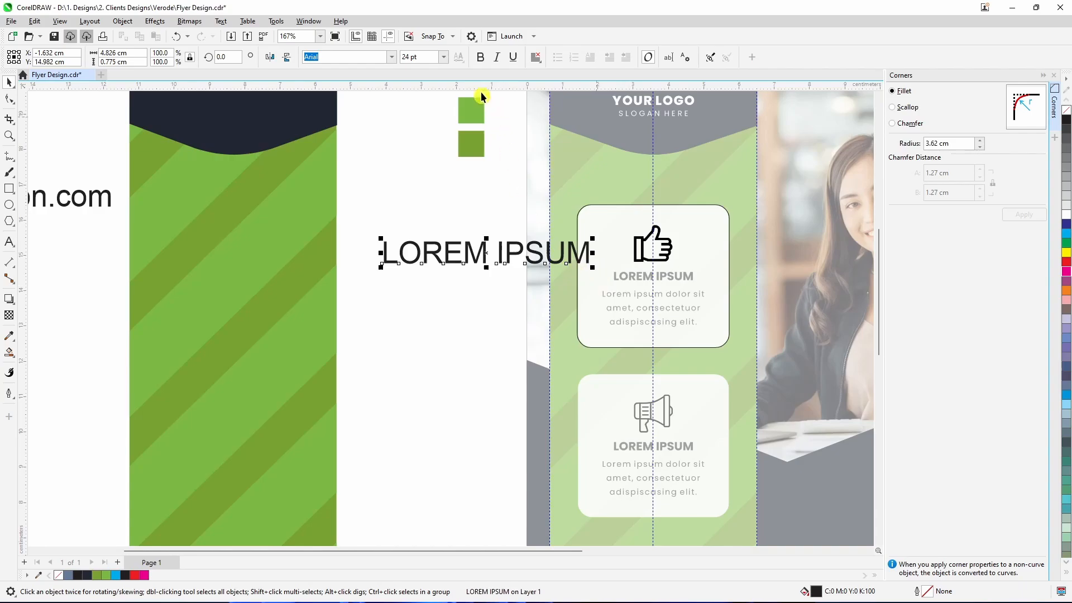
left_click(480, 57)
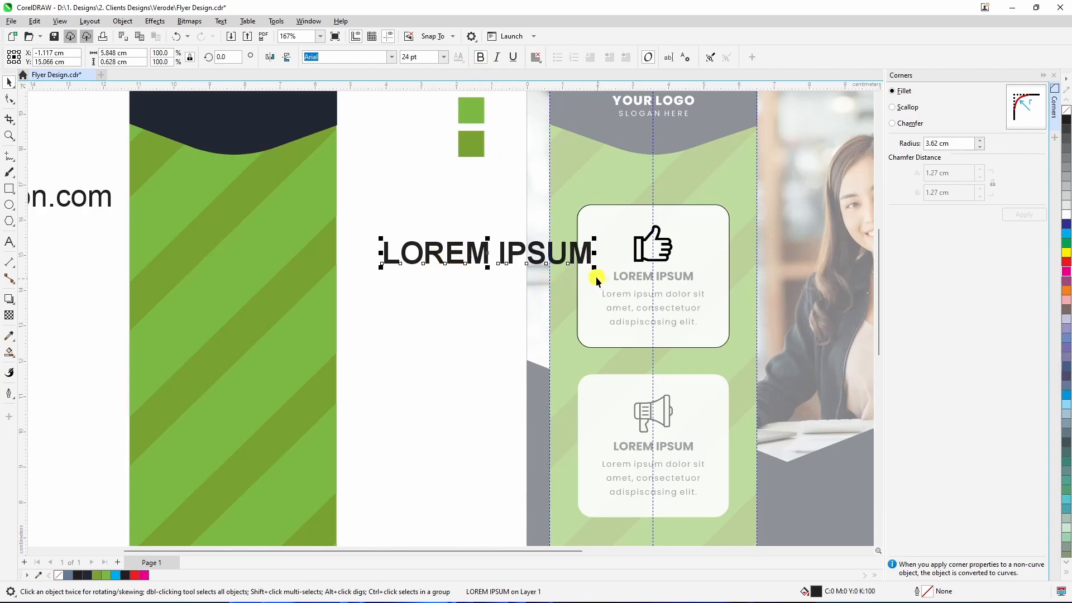
Step: Set the LOREM IPSUM text in Poppins ExtraBold and scale it down to about 15.2 pt
left_click_drag(595, 270, 549, 263)
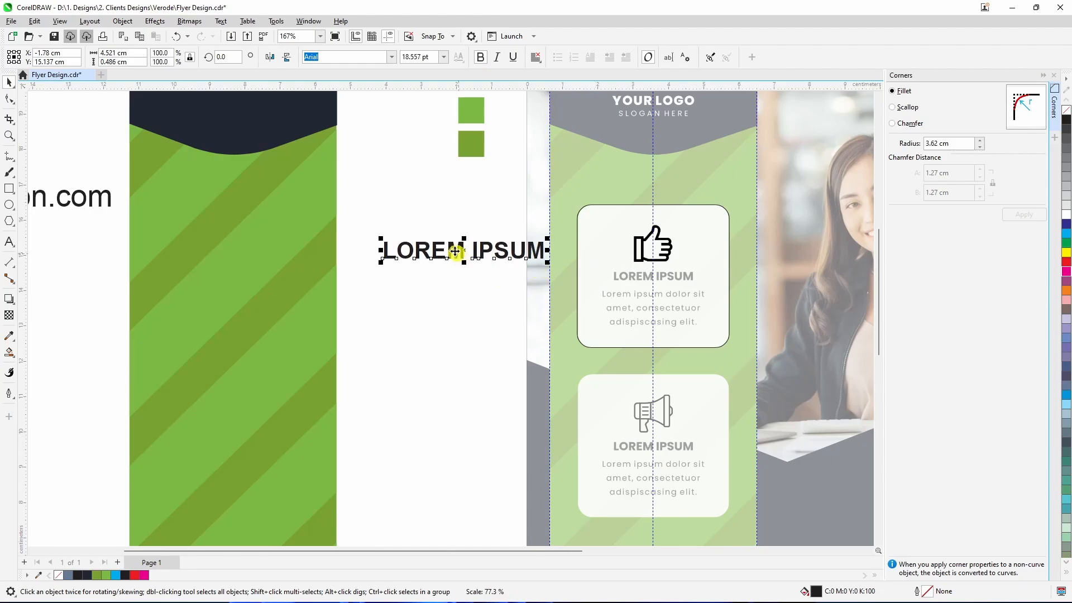
left_click(392, 58)
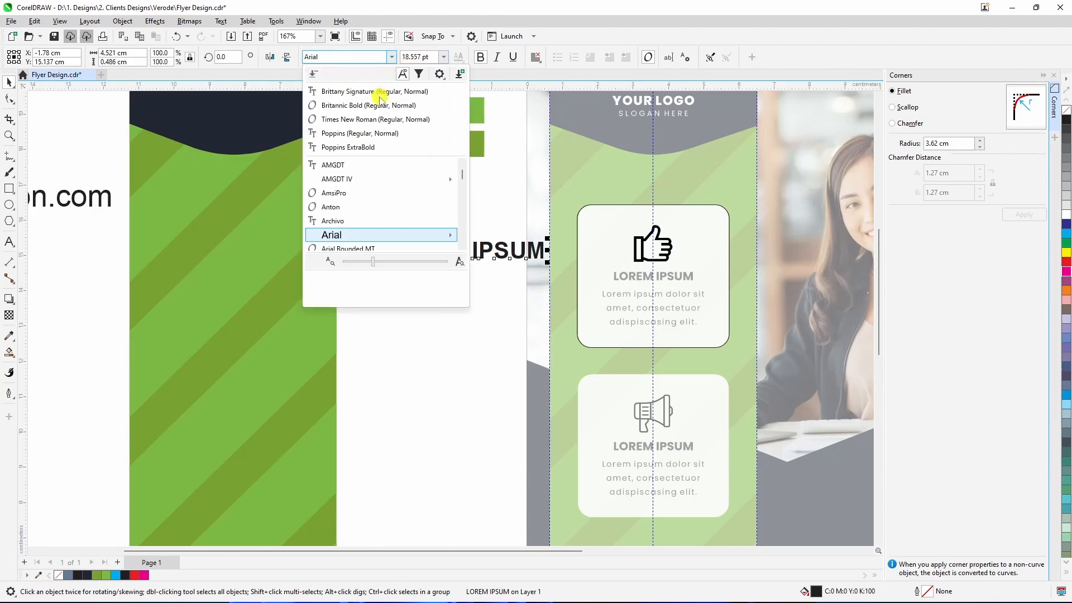
left_click(368, 147)
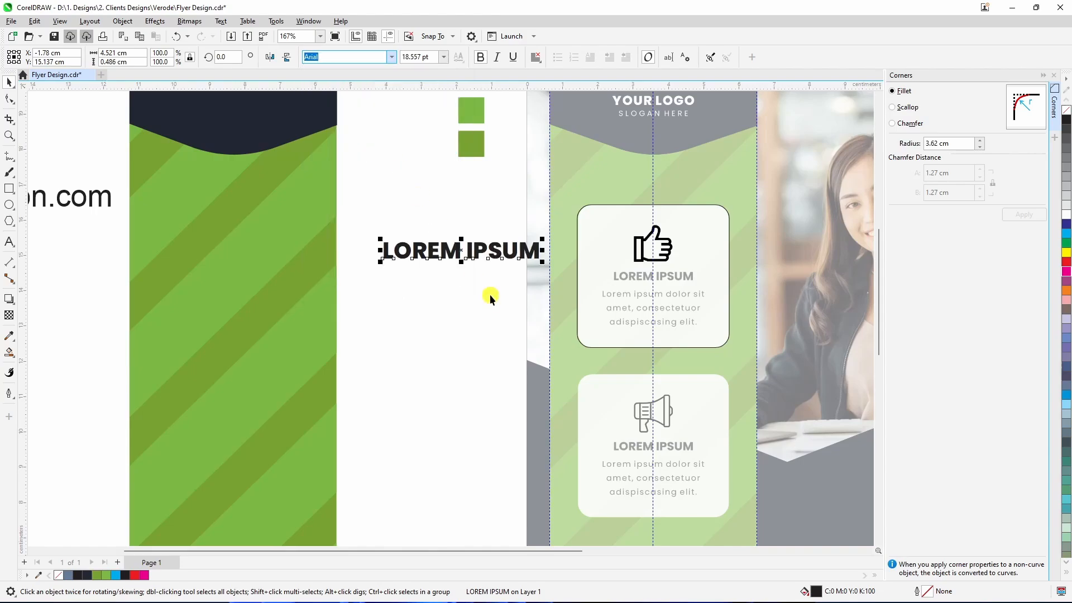
left_click_drag(544, 265, 515, 262)
Step: Delete the LOREM IPSUM text beside the reference flyer
scroll(584, 311, "down", 2)
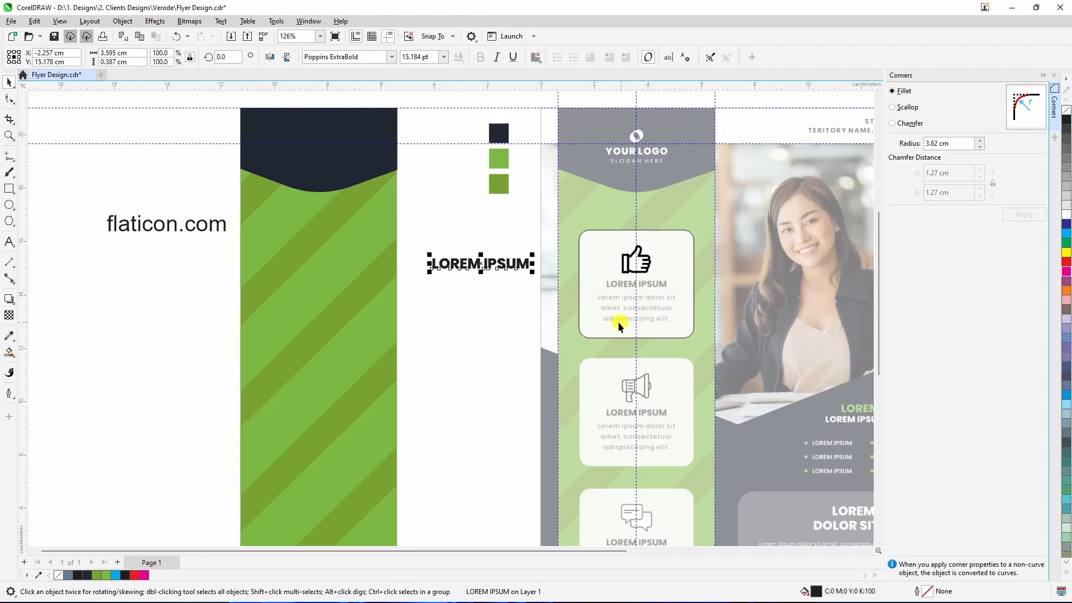
scroll(498, 319, "down", 2)
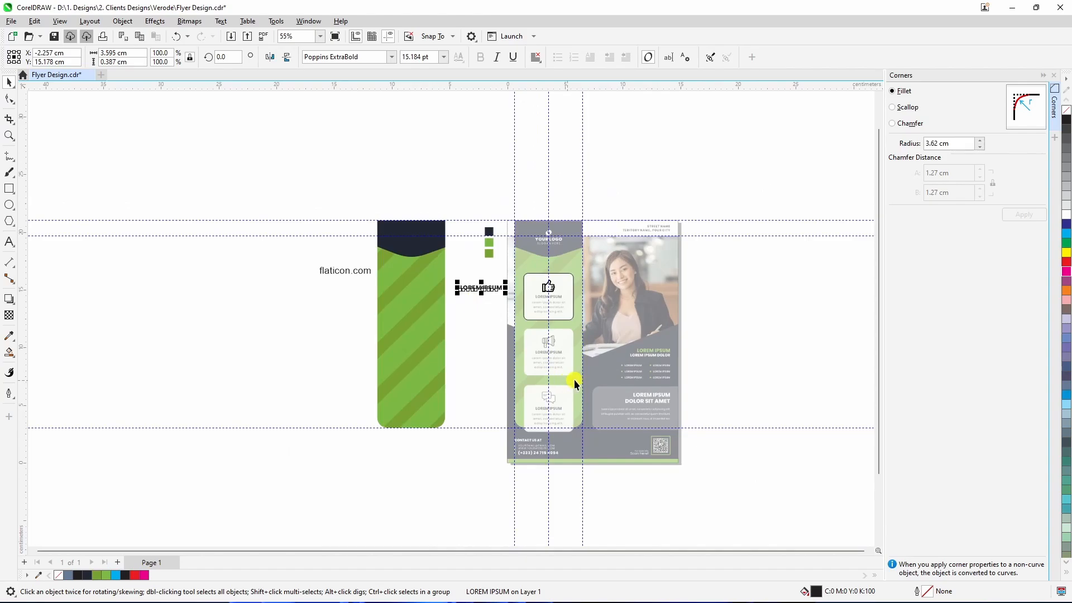
scroll(574, 380, "up", 1)
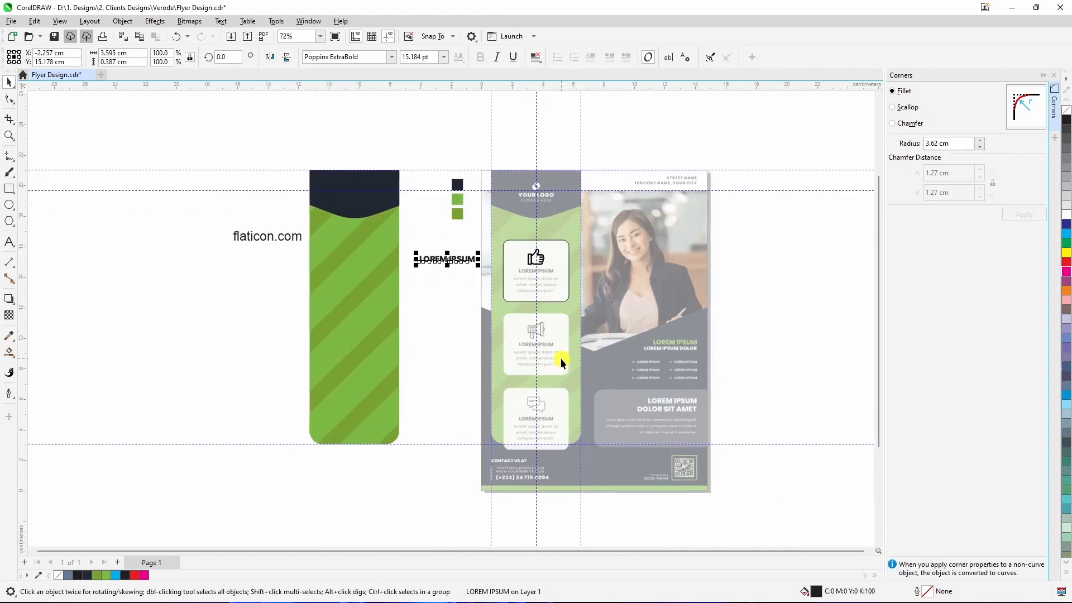
scroll(560, 360, "up", 1)
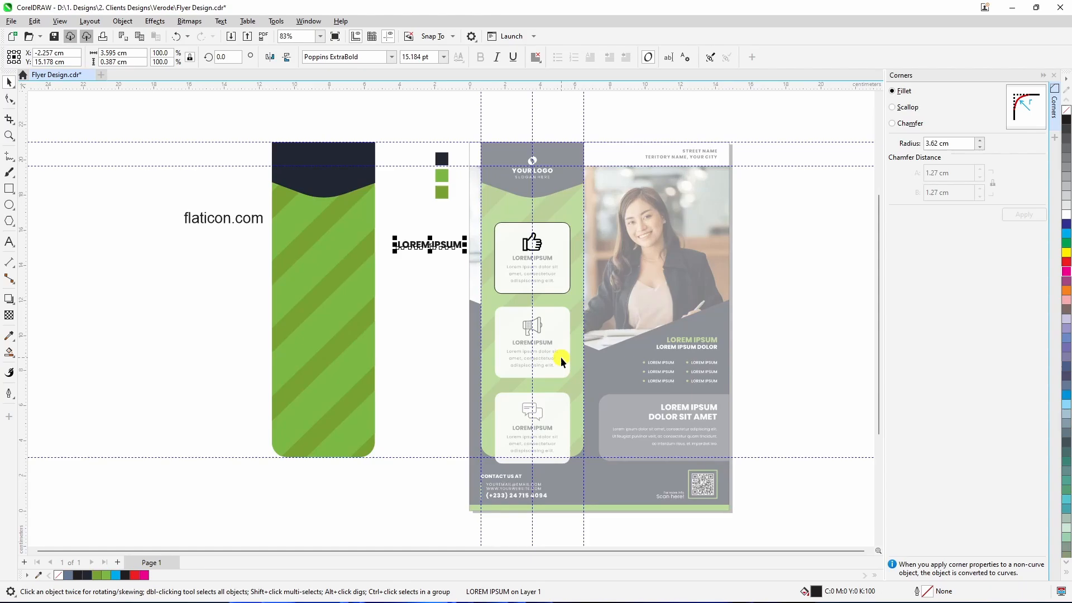
left_click(442, 281)
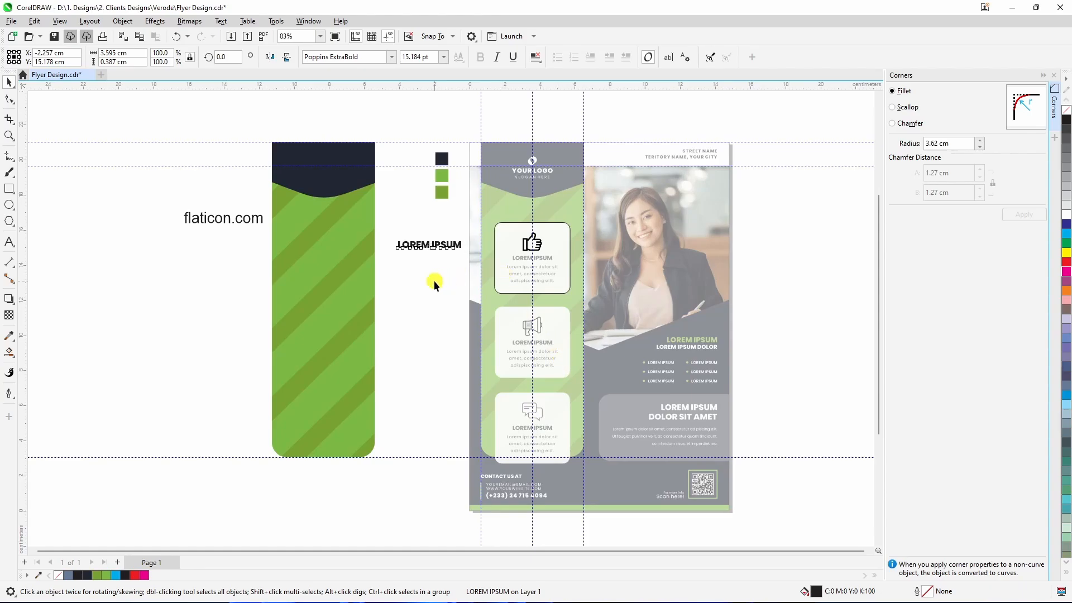
left_click(418, 255)
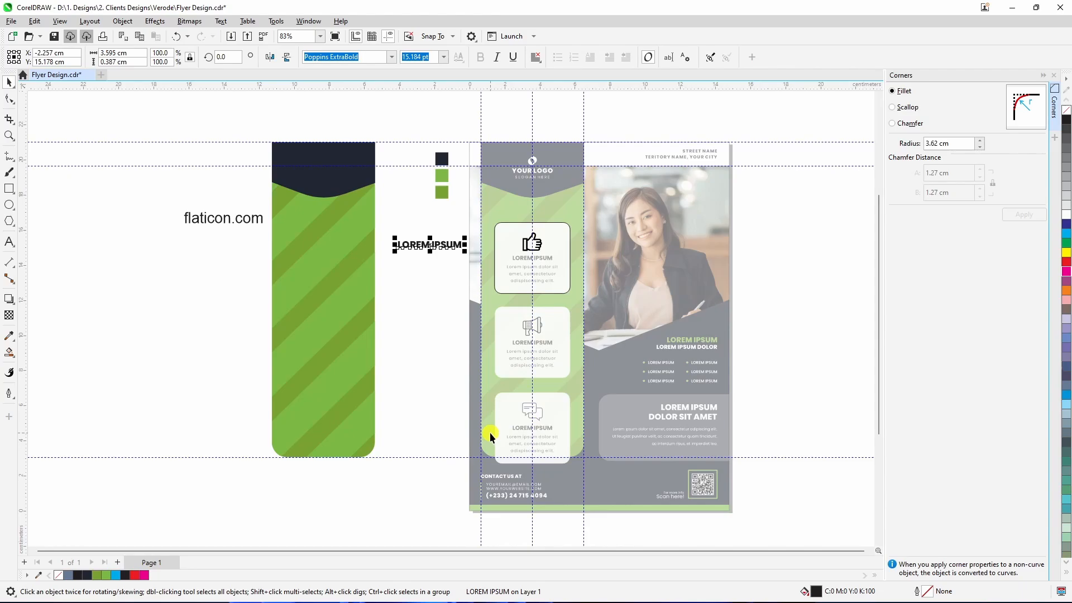
left_click(444, 307)
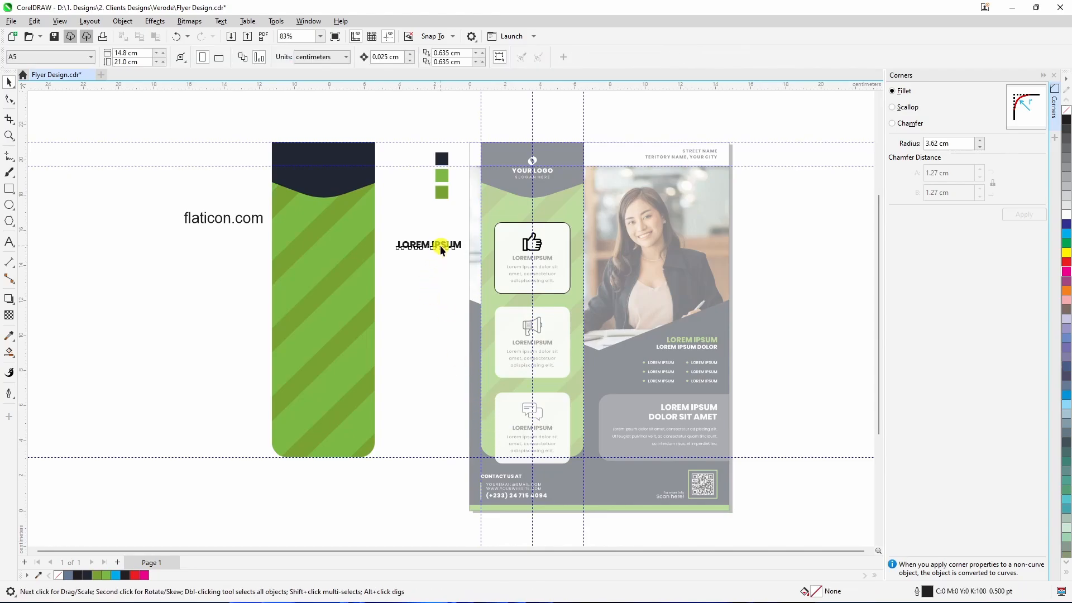
left_click(439, 245)
key("Delete")
left_click(459, 328)
Step: Fill the first card's rectangle with white and duplicate the card with its icon over the two reference cards below
left_click(508, 240)
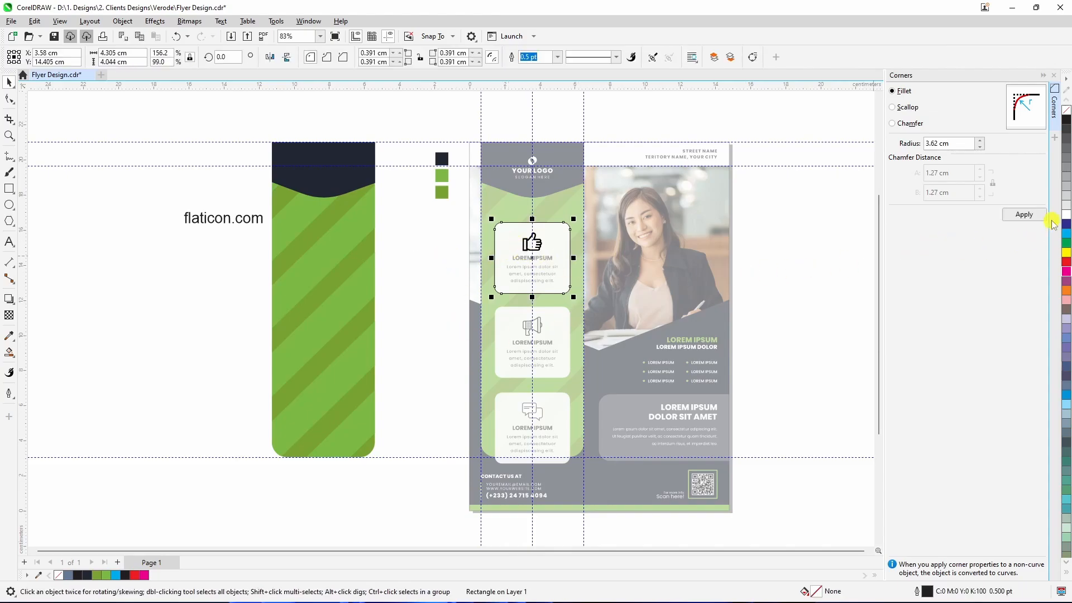
left_click(397, 261)
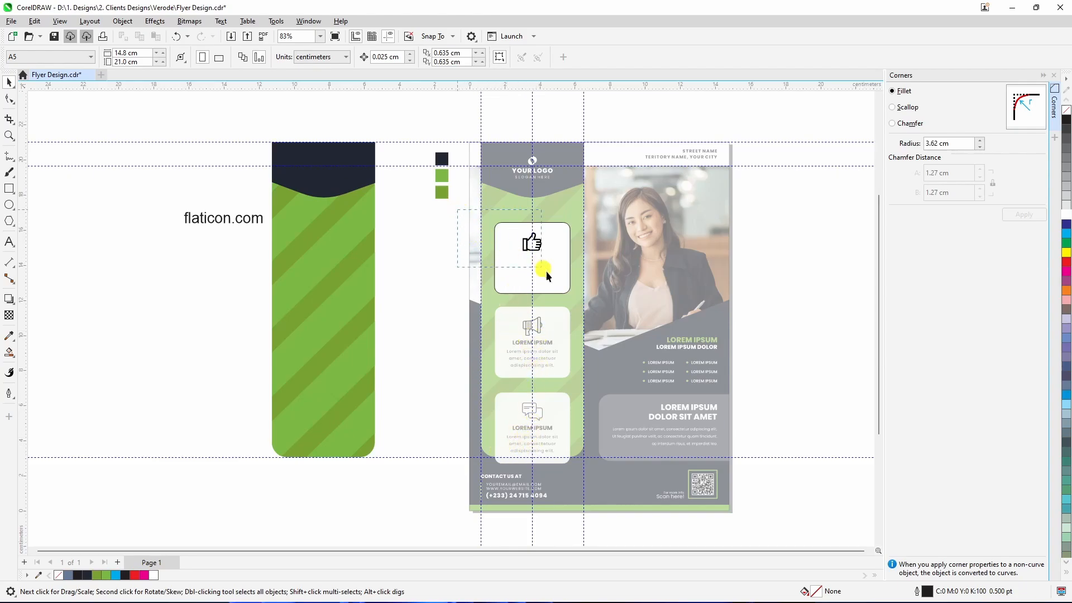
left_click_drag(572, 300, 529, 433)
left_click(430, 337)
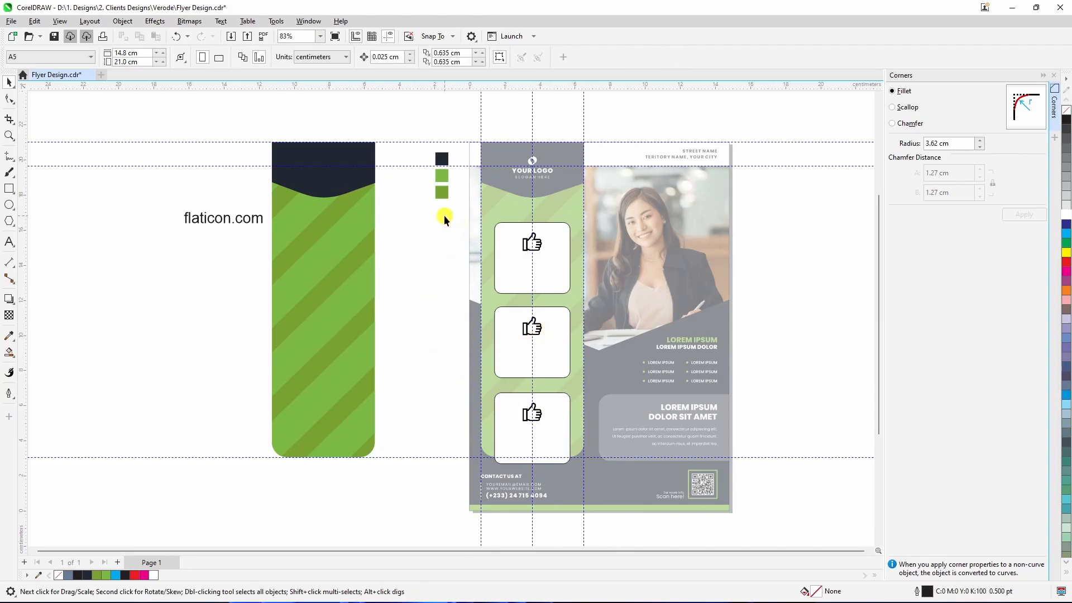
Step: Select the three cards with their icons and centre them horizontally on the striped green panel
left_click_drag(443, 215, 578, 472)
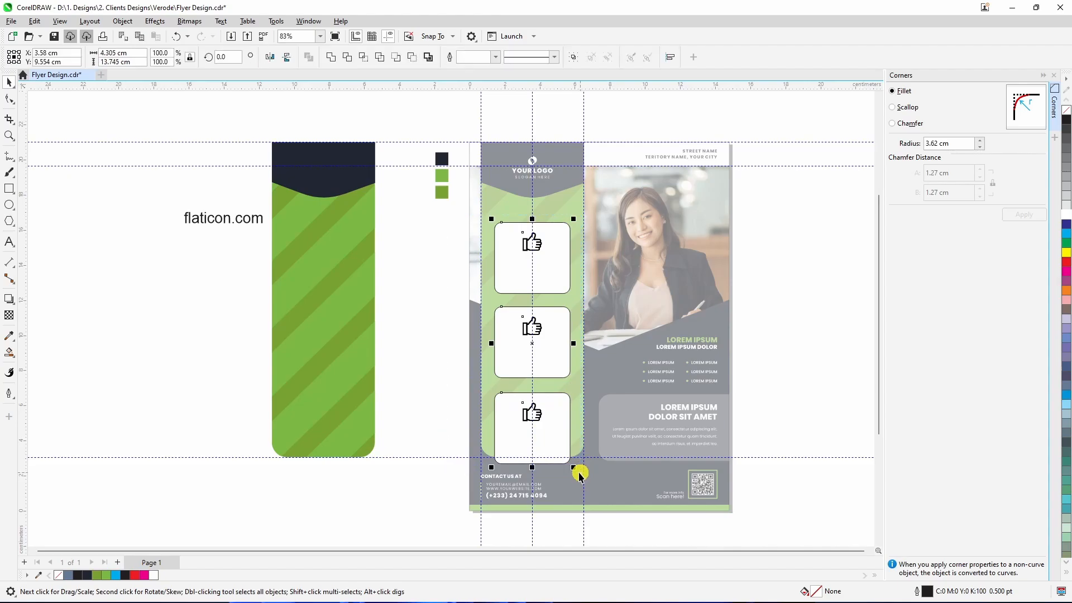
left_click(330, 340, "shift")
key("c")
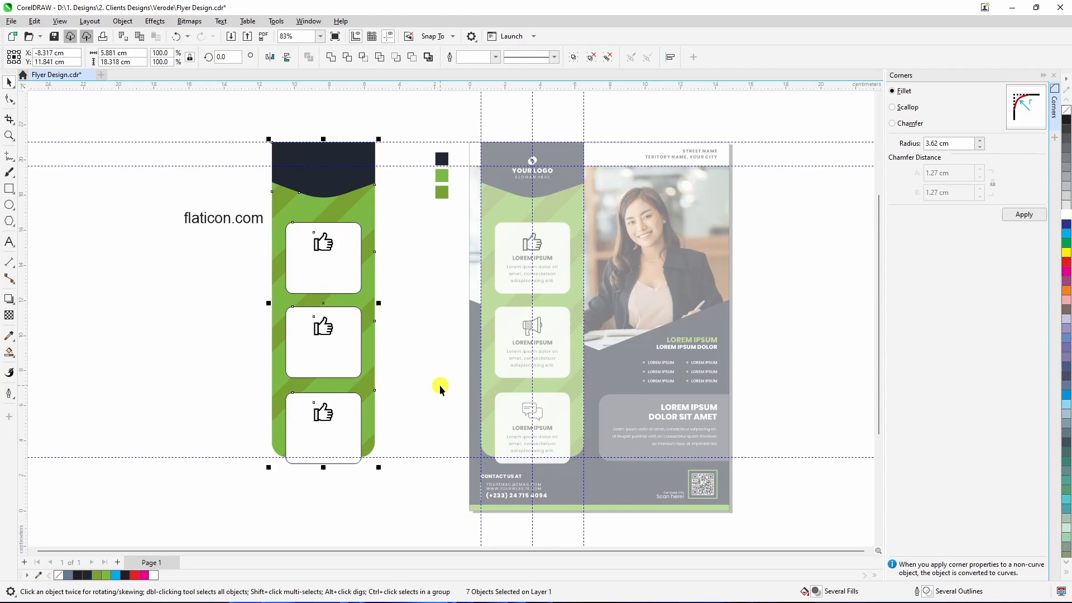
left_click(202, 370)
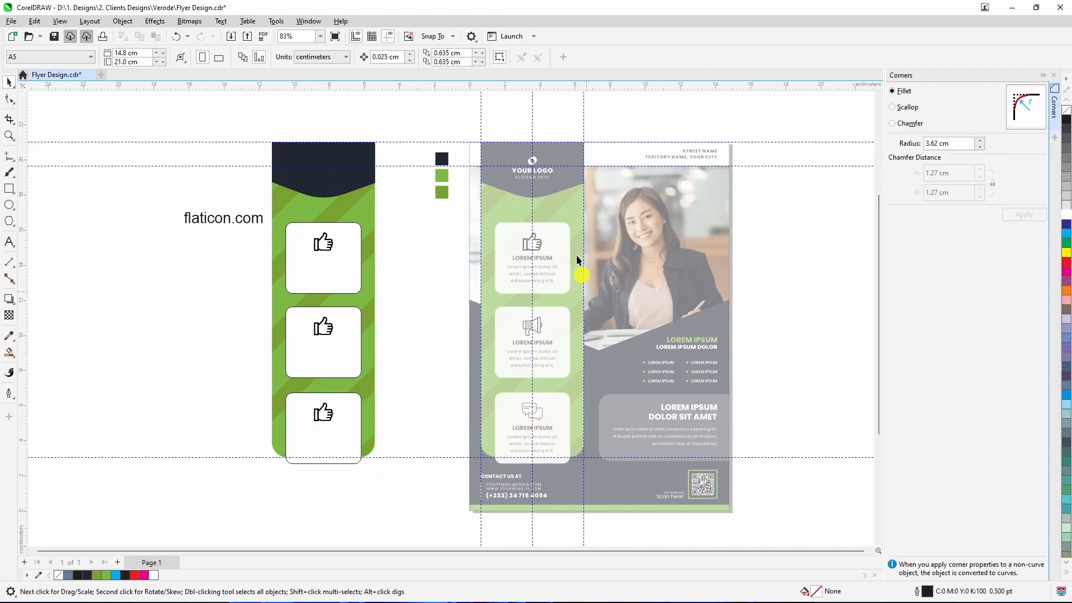
Step: Remove the outlines from the three white card rectangles on the green panel
left_click(303, 256)
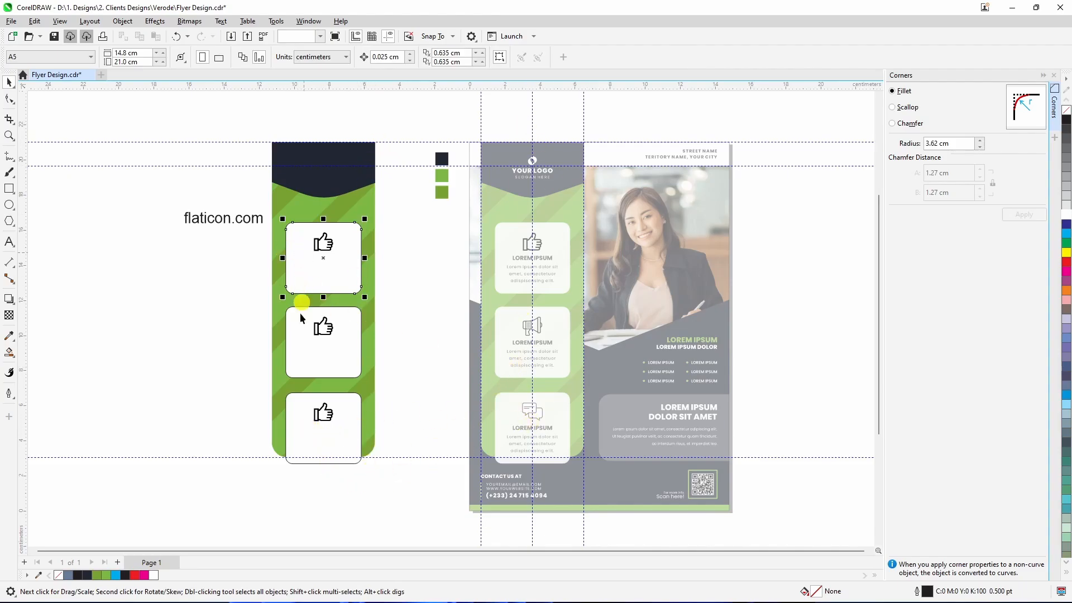
left_click(300, 362, "shift")
left_click(297, 432, "shift")
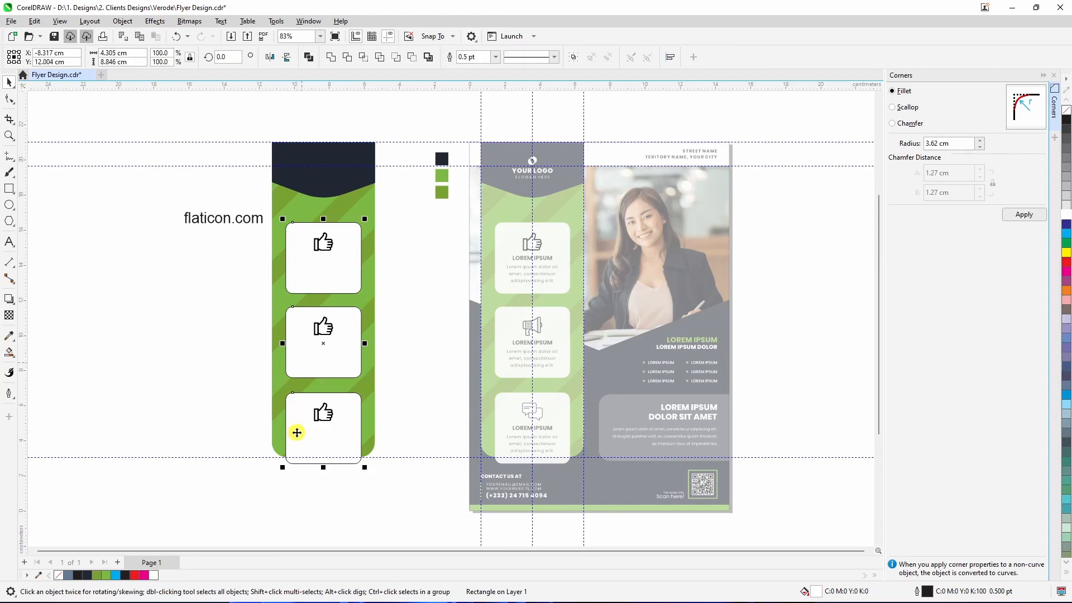
left_click(495, 58)
left_click(469, 70)
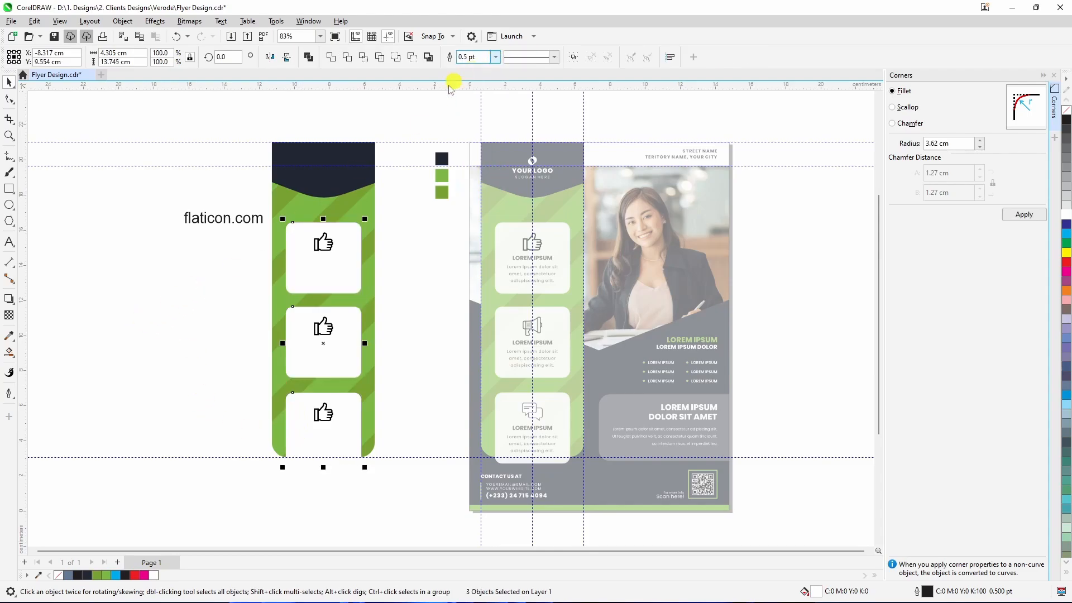
left_click(224, 321)
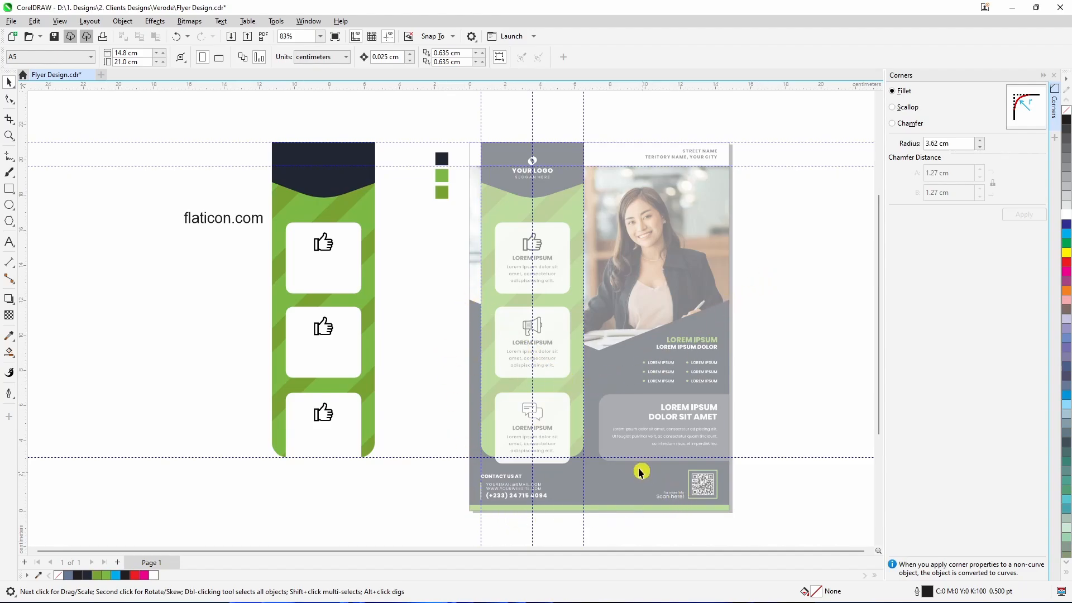
scroll(558, 329, "down", 1)
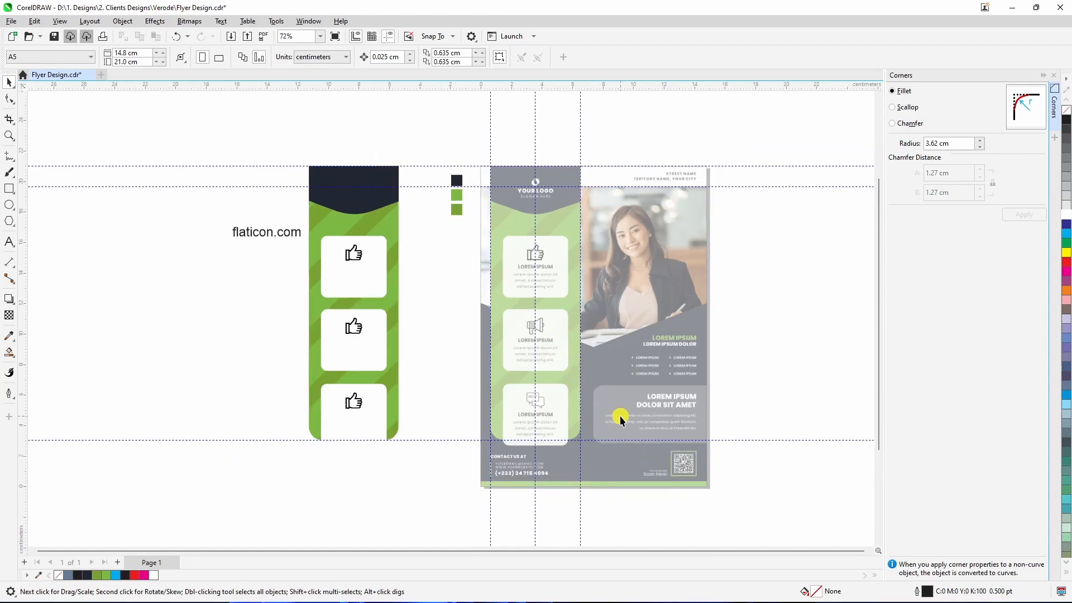
Step: Draw a rectangle about 14.8 × 10.88 cm over the reference flyer's photo area, spanning the full page width from the header guideline
scroll(620, 415, "up", 1)
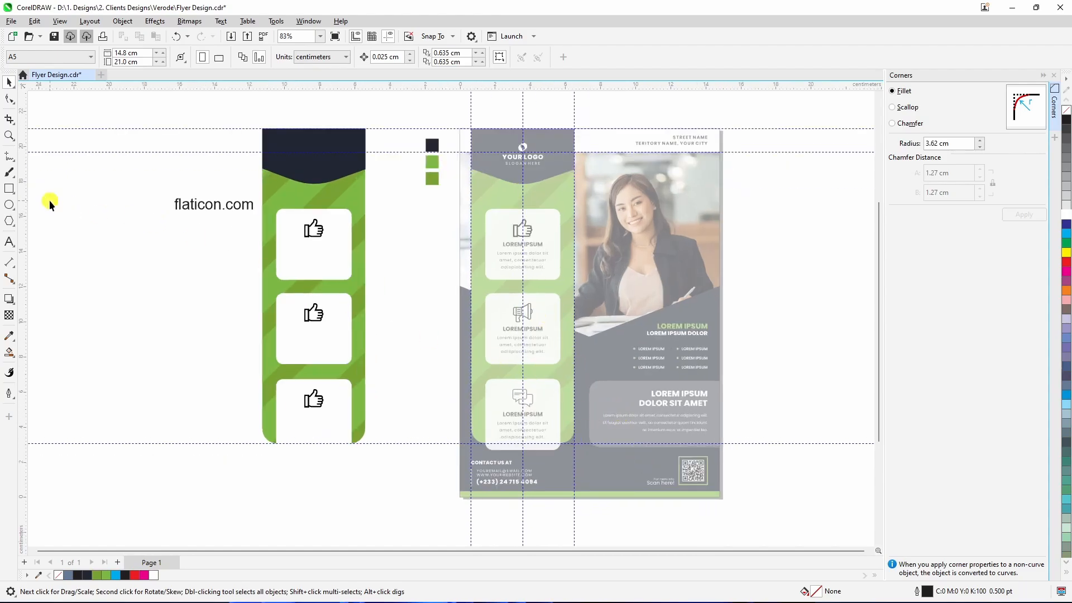
left_click(10, 190)
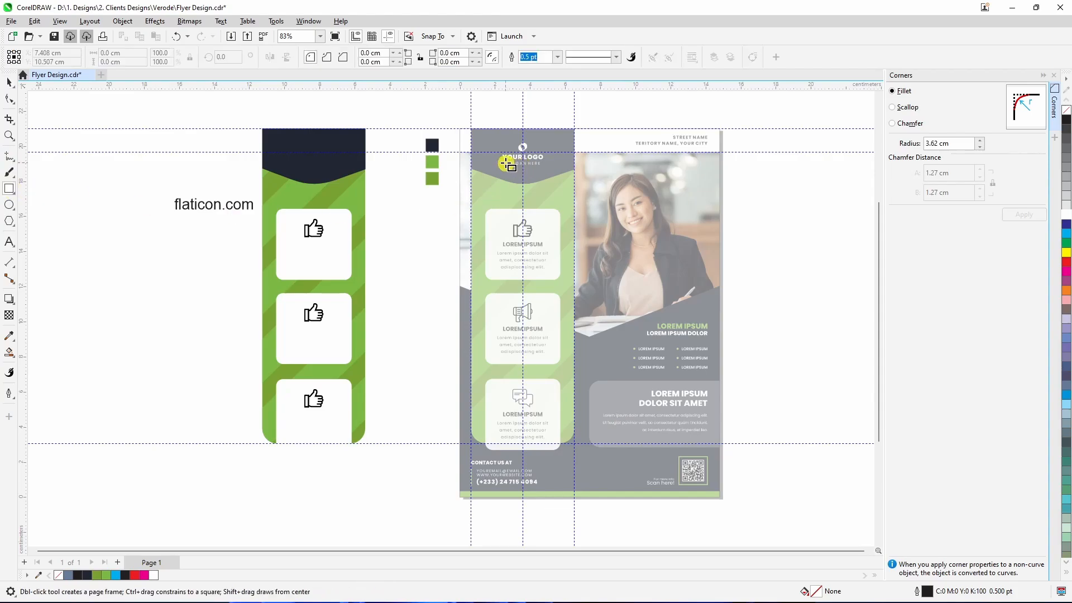
mouse_move(720, 153)
left_mouse_down()
mouse_move(488, 304)
mouse_move(457, 346)
left_mouse_up()
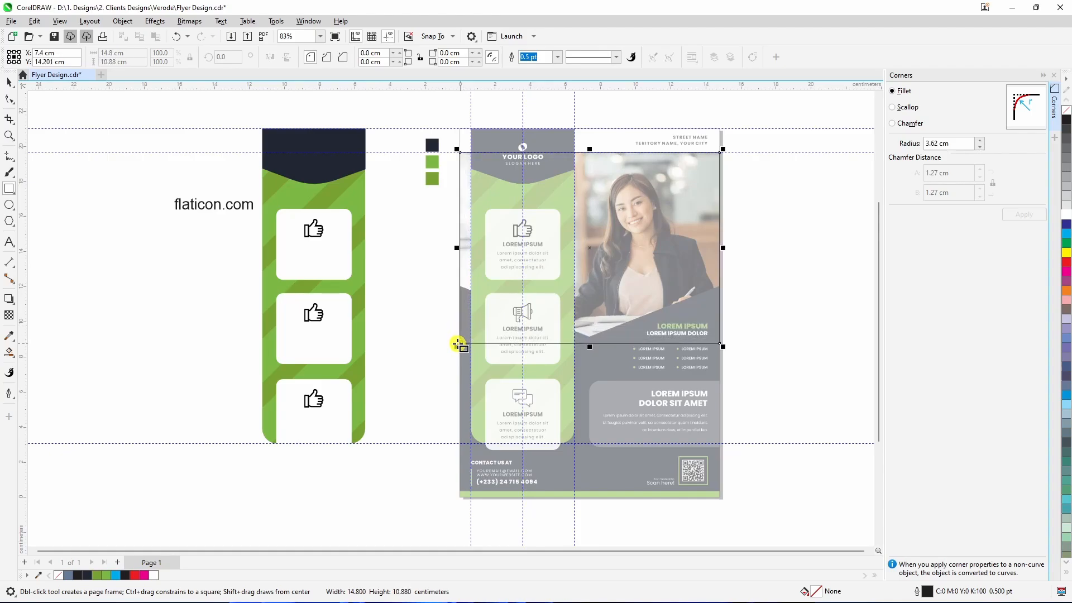
left_click(9, 83)
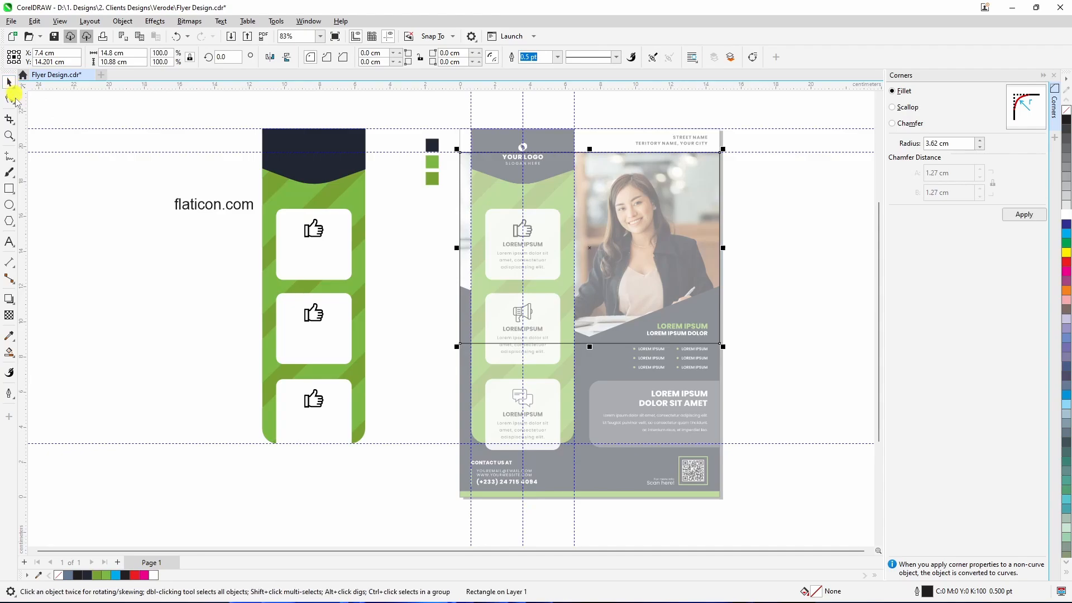
left_click(114, 311)
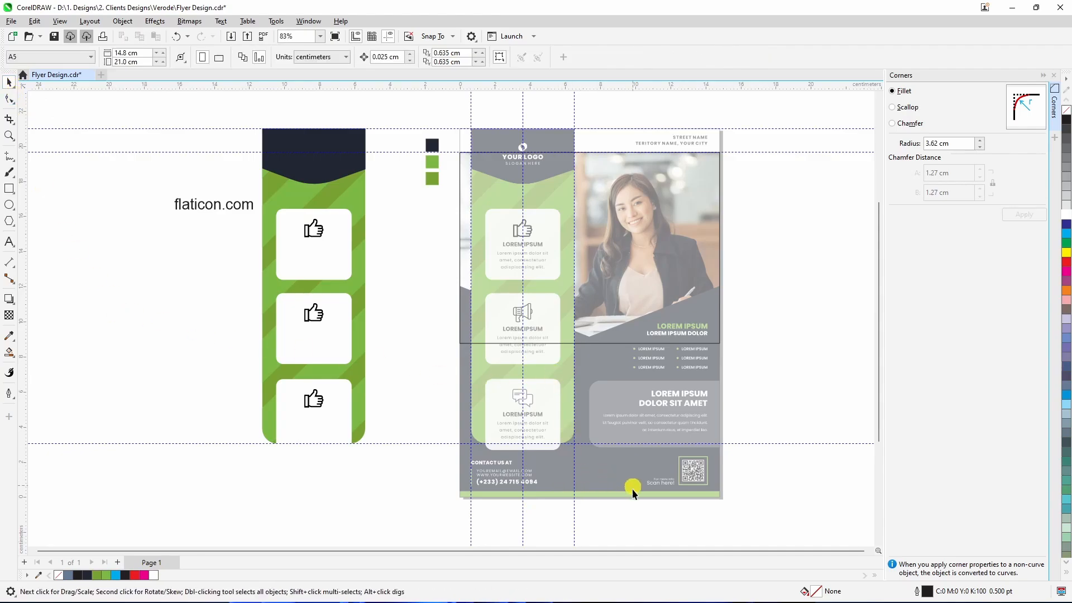
Step: Draw a full-width rectangle about 14.8 × 12.07 cm over the dark lower section and a strip about 14.8 × 0.342 cm over the bottom green bar
left_click(9, 188)
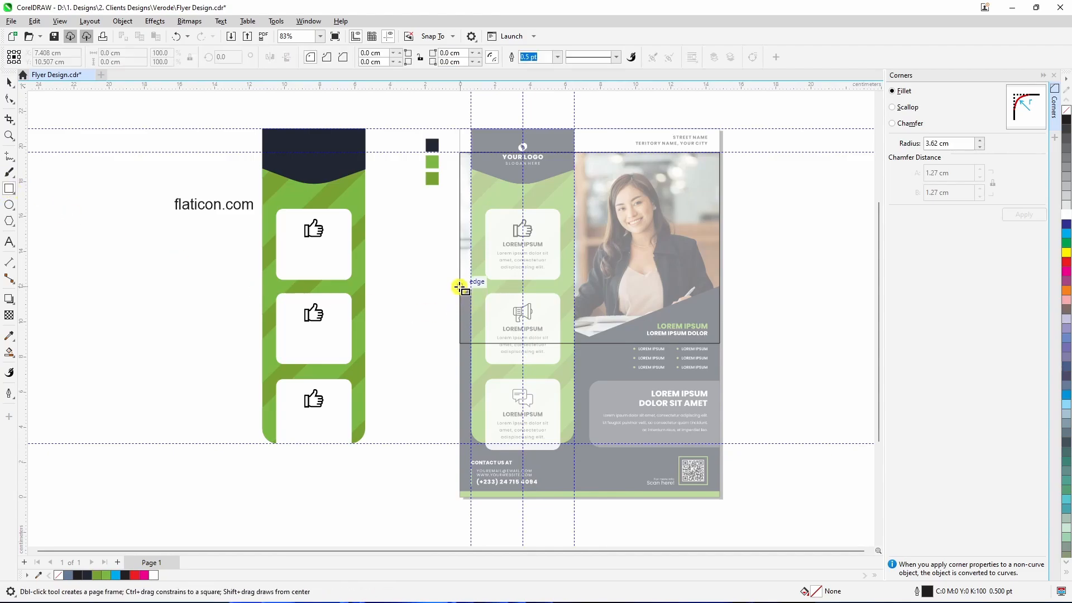
mouse_move(460, 287)
left_mouse_down()
mouse_move(521, 366)
mouse_move(718, 497)
left_mouse_up()
scroll(597, 507, "up", 2)
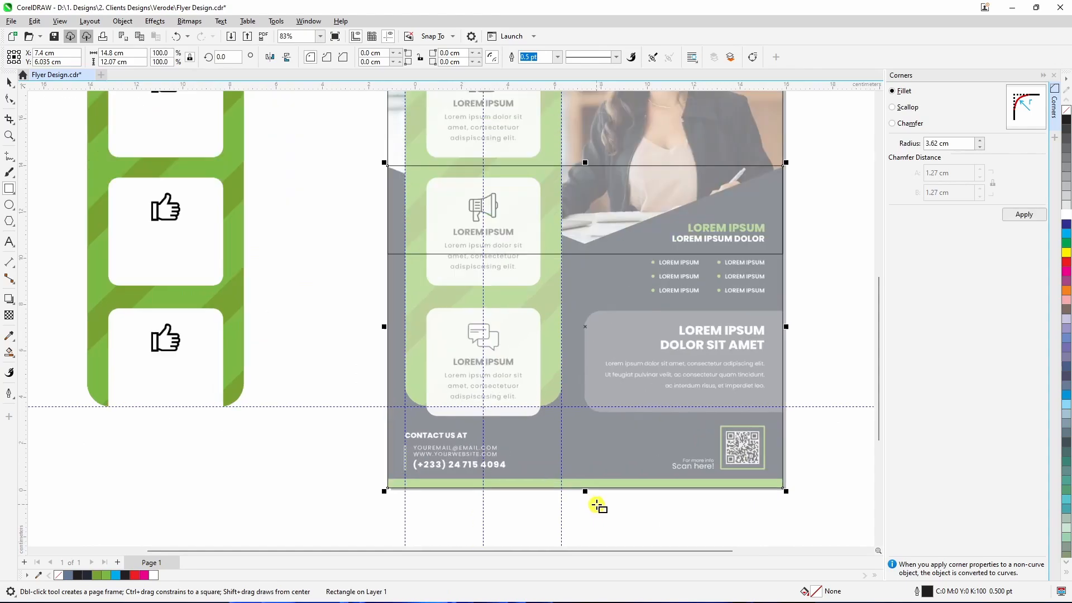
scroll(388, 485, "up", 3)
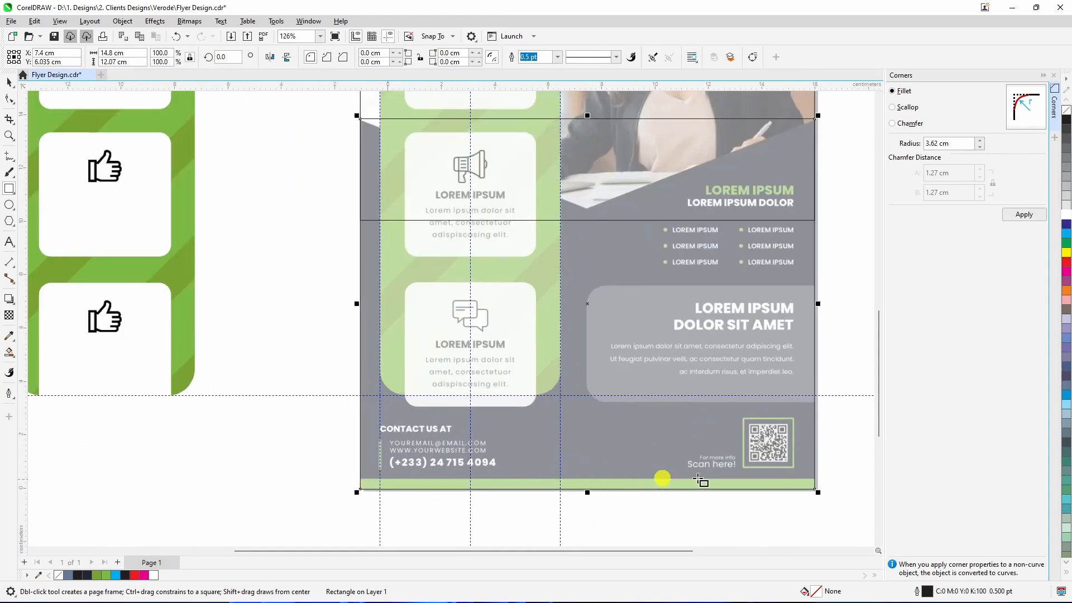
scroll(488, 430, "down", 2)
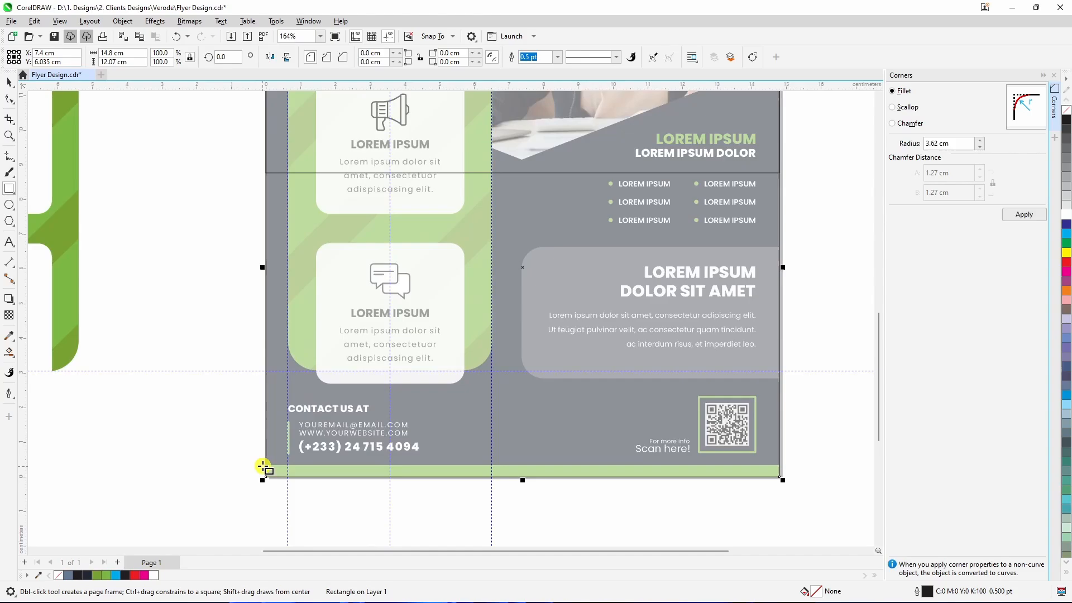
left_click_drag(264, 464, 781, 478)
scroll(695, 493, "down", 3)
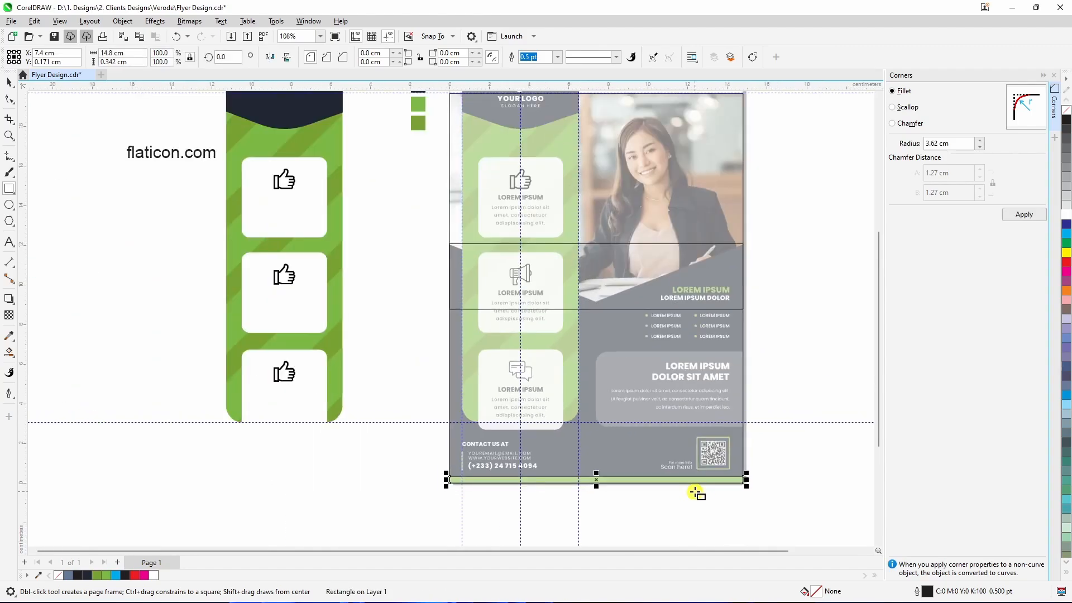
Step: Select the dark lower section's rectangle and place a vertical guideline through its centre
left_click(5, 82)
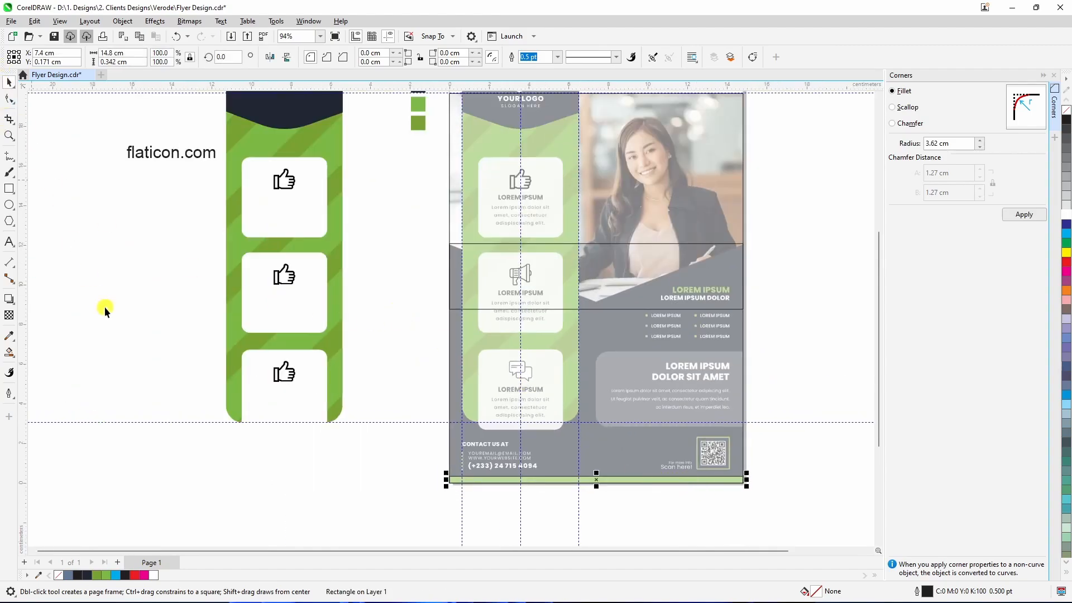
left_click(531, 371)
left_click(622, 374)
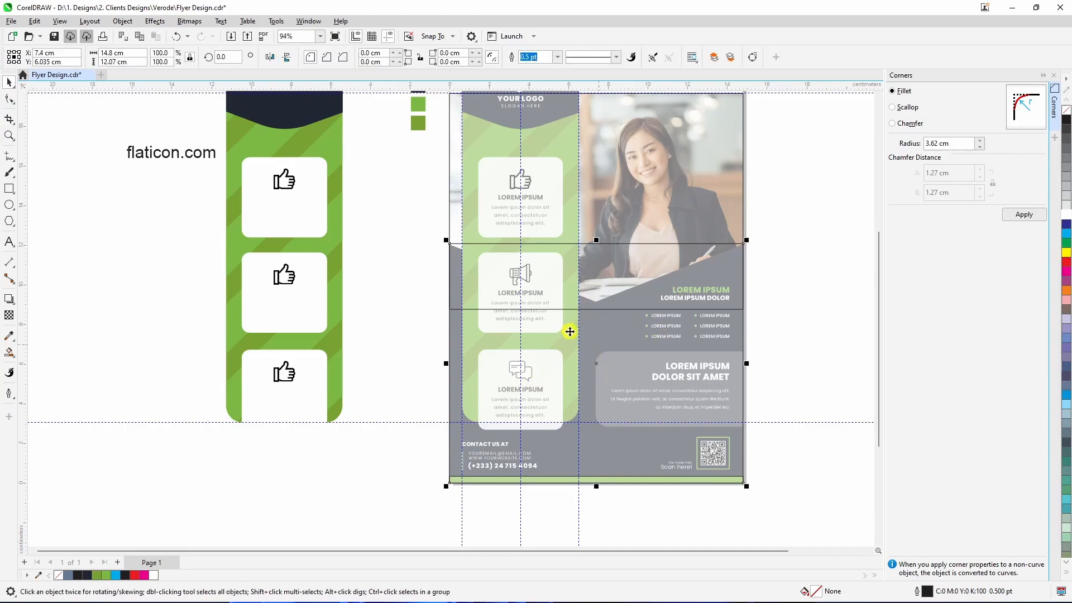
scroll(566, 333, "down", 1)
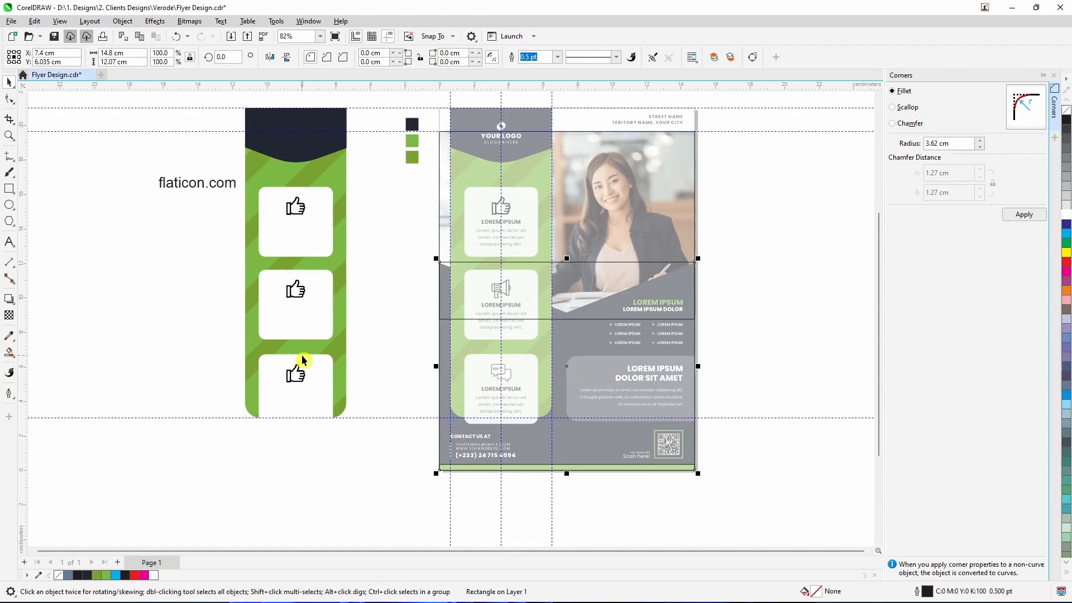
left_click_drag(24, 280, 566, 384)
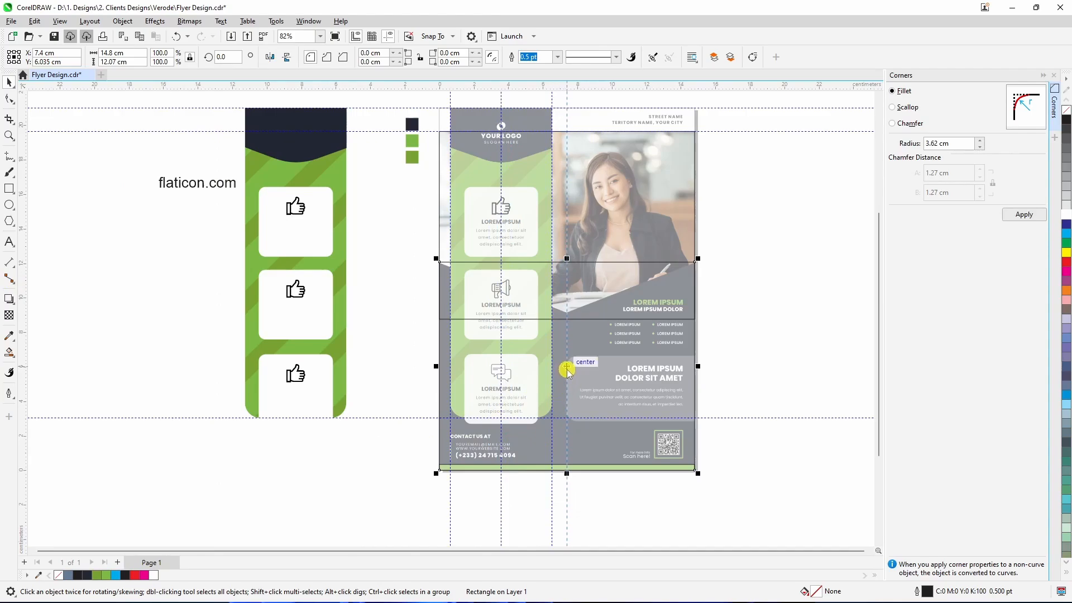
left_click(566, 368)
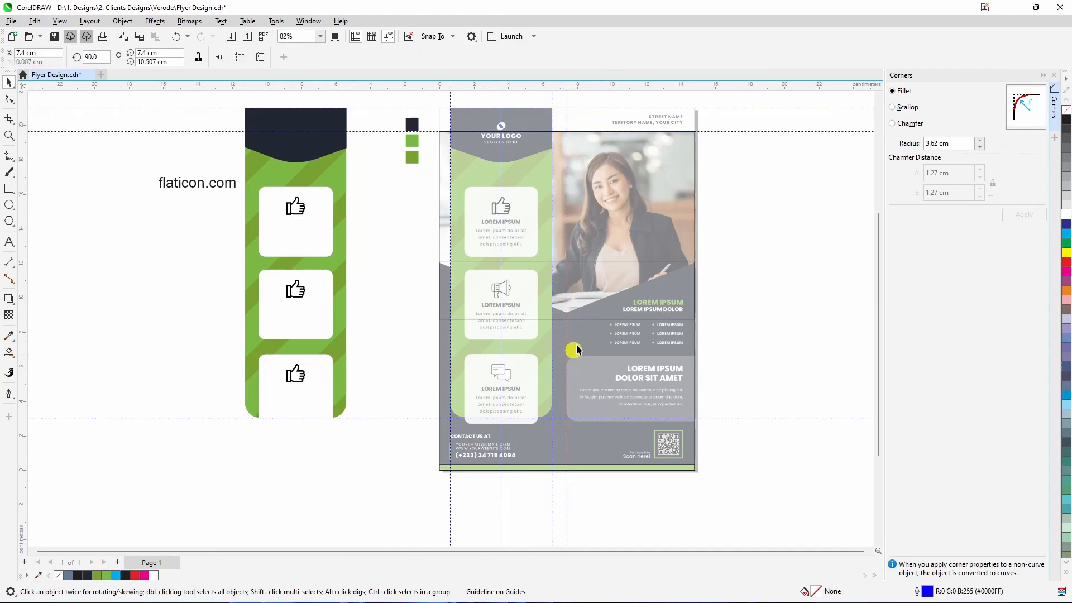
Step: Convert the dark section's rectangle to curves and pull a new node at its top edge's midpoint down to the reference's V point
left_click(583, 339)
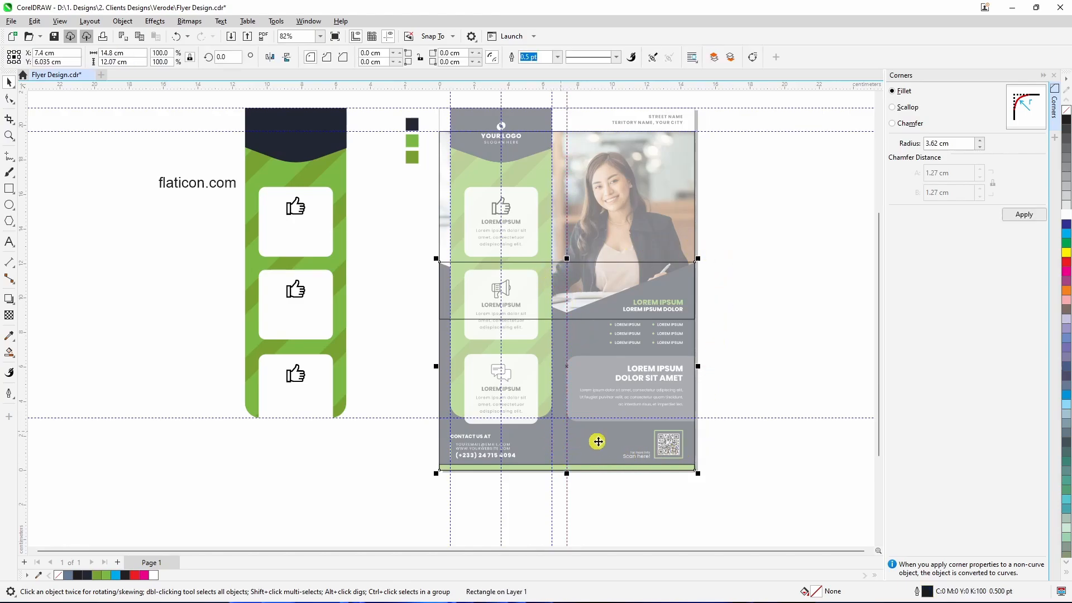
right_click(589, 437)
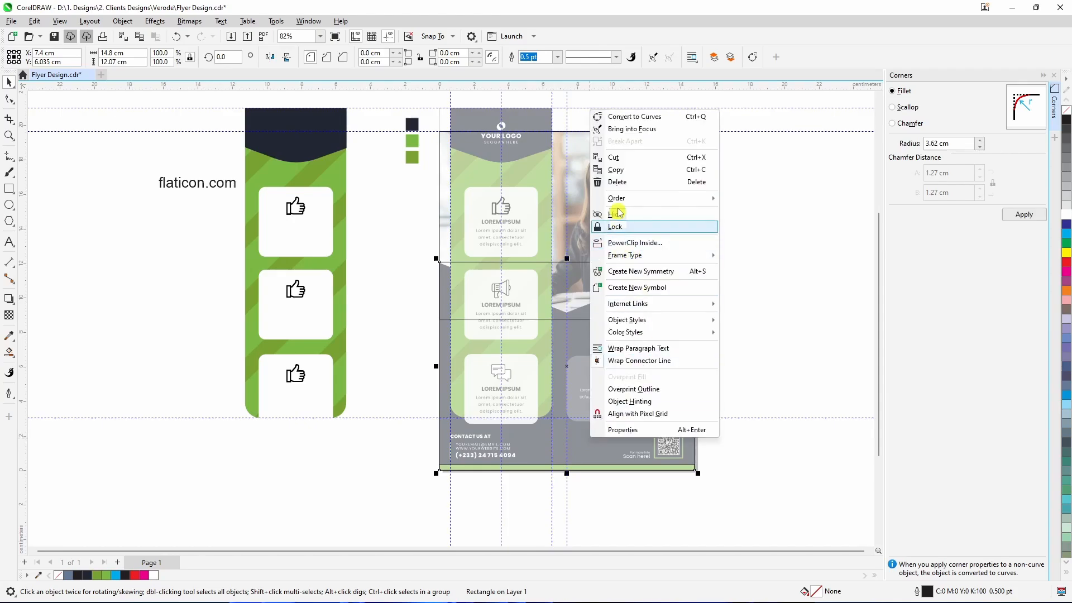
left_click(629, 117)
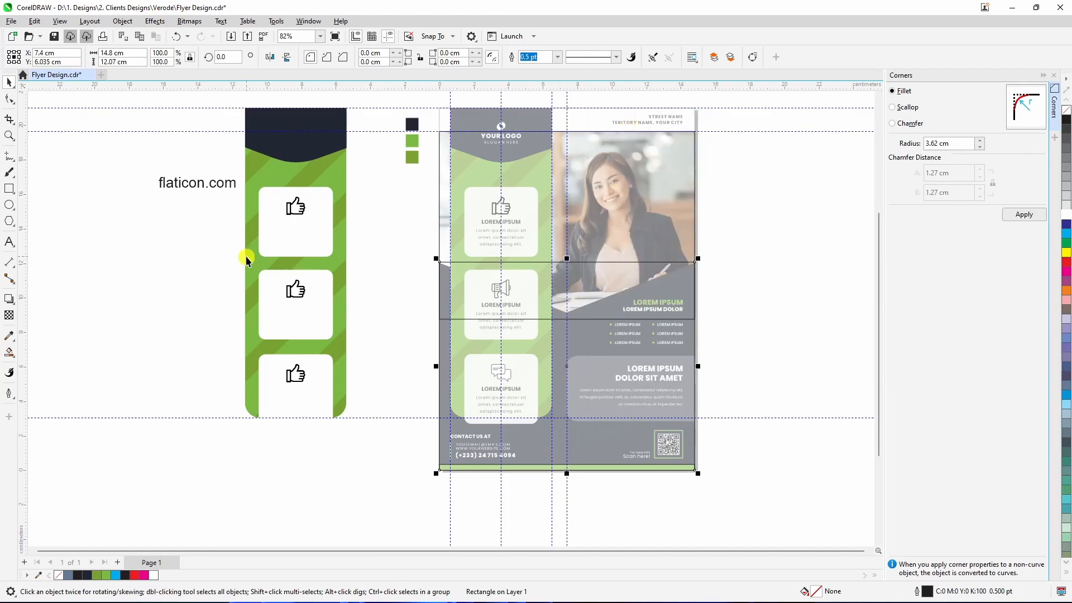
left_click(9, 99)
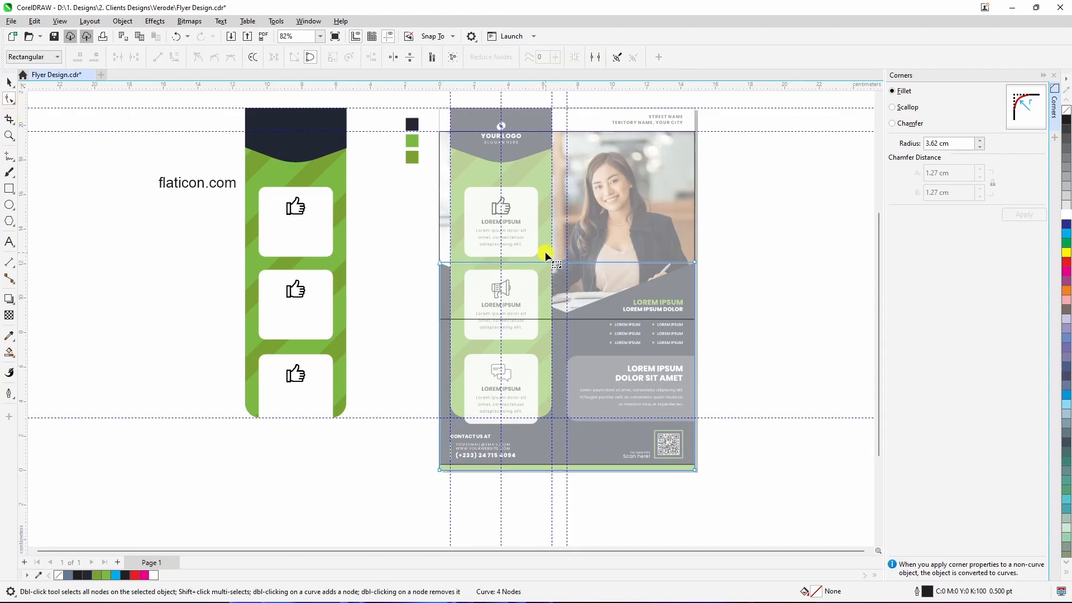
scroll(558, 262, "up", 3)
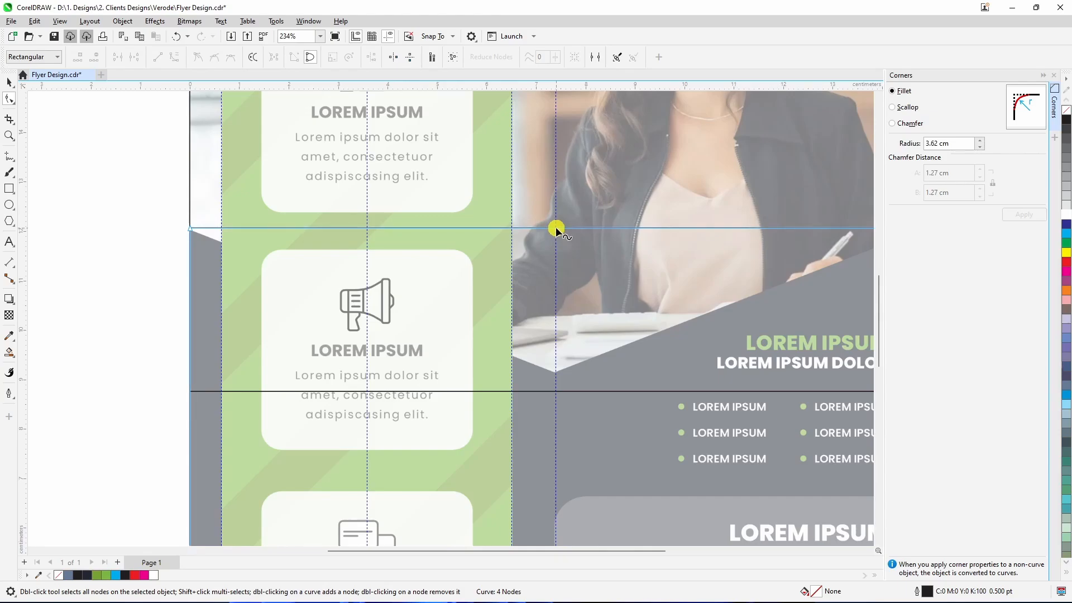
double_click(556, 228)
left_click_drag(556, 230, 556, 373)
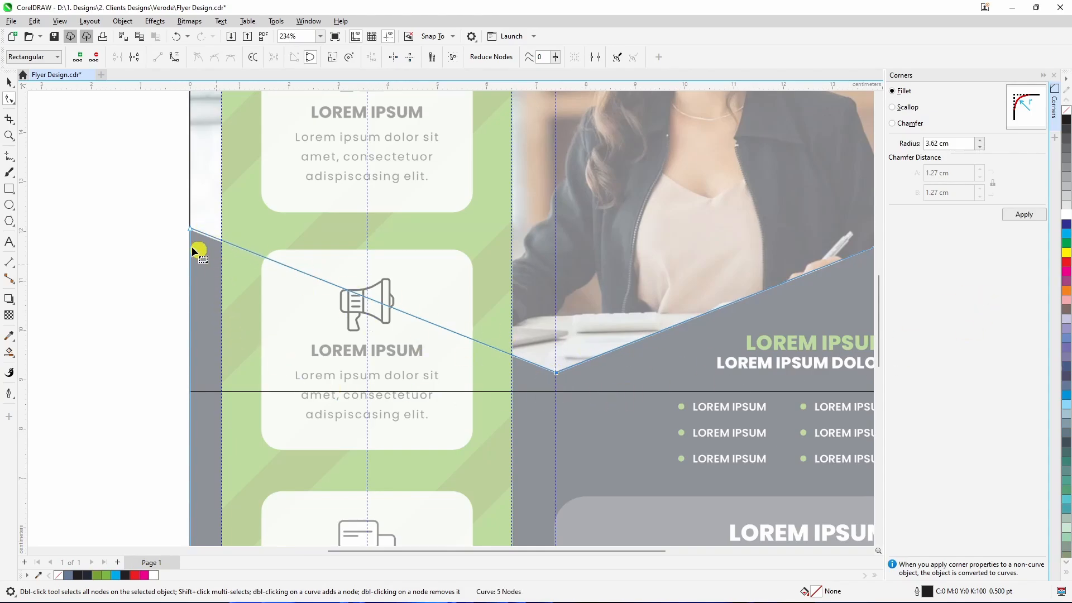
Step: Adjust the dark shape's two upper corner nodes to match the slanted edges in the reference flyer
scroll(194, 251, "up", 2)
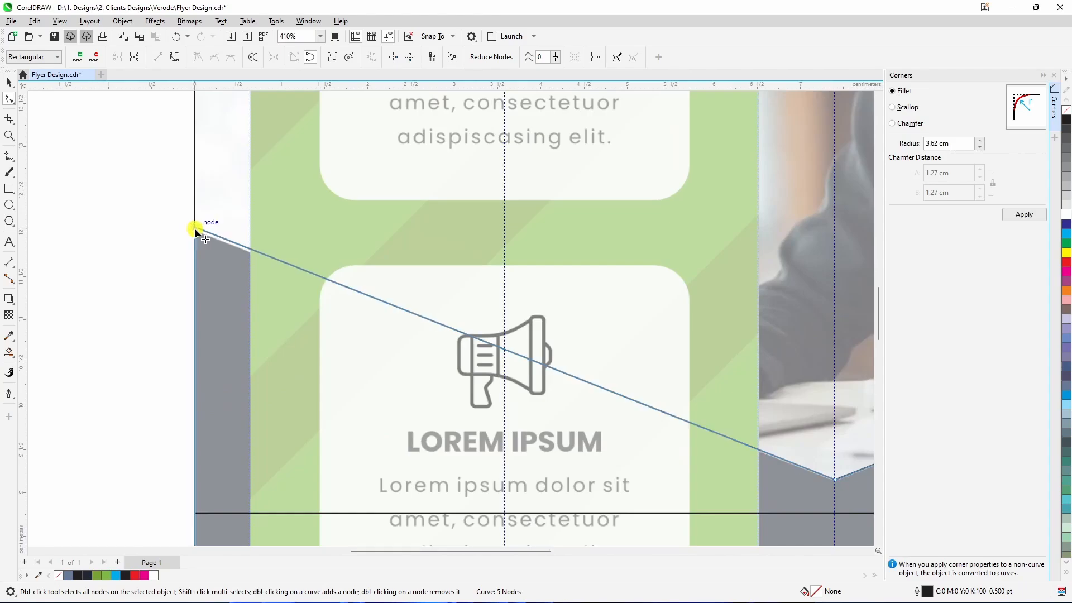
left_click_drag(194, 227, 194, 231)
scroll(190, 246, "down", 2)
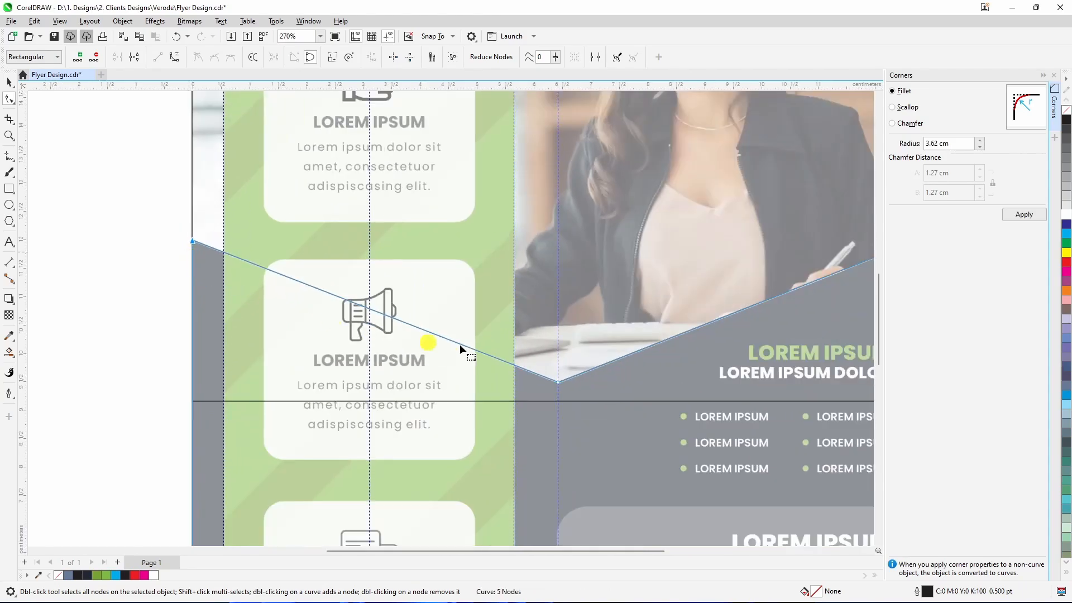
scroll(189, 251, "down", 1)
scroll(743, 263, "up", 4)
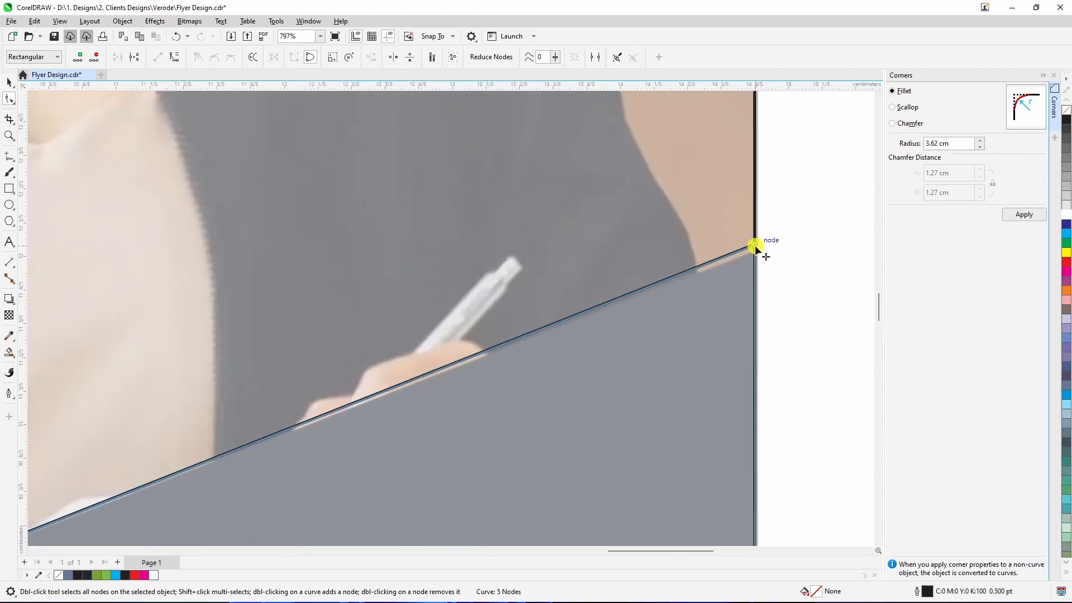
left_click_drag(754, 248, 754, 250)
scroll(745, 267, "down", 2)
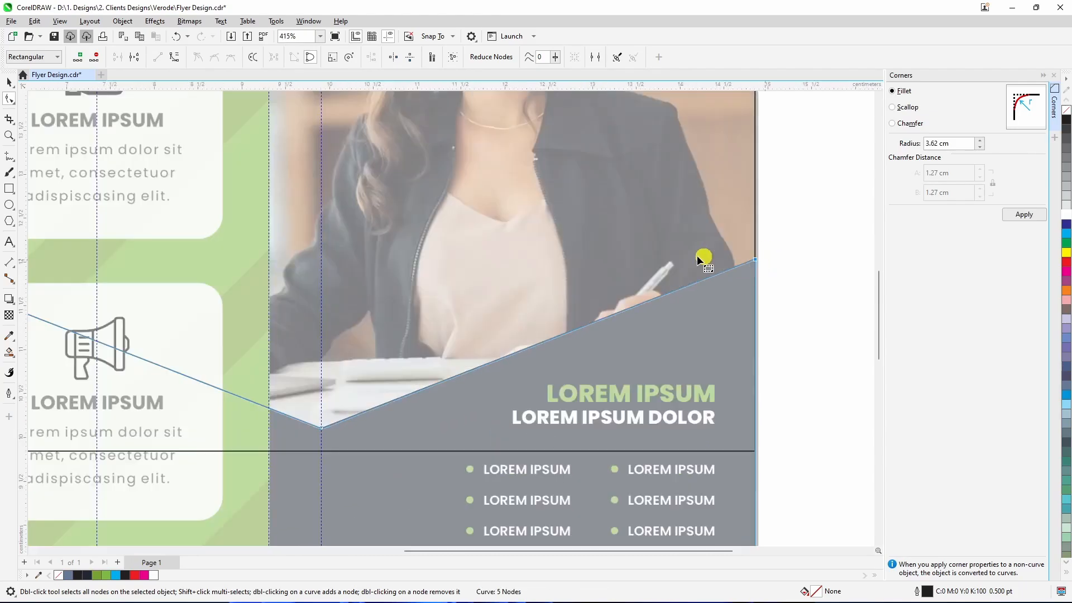
scroll(699, 259, "down", 5)
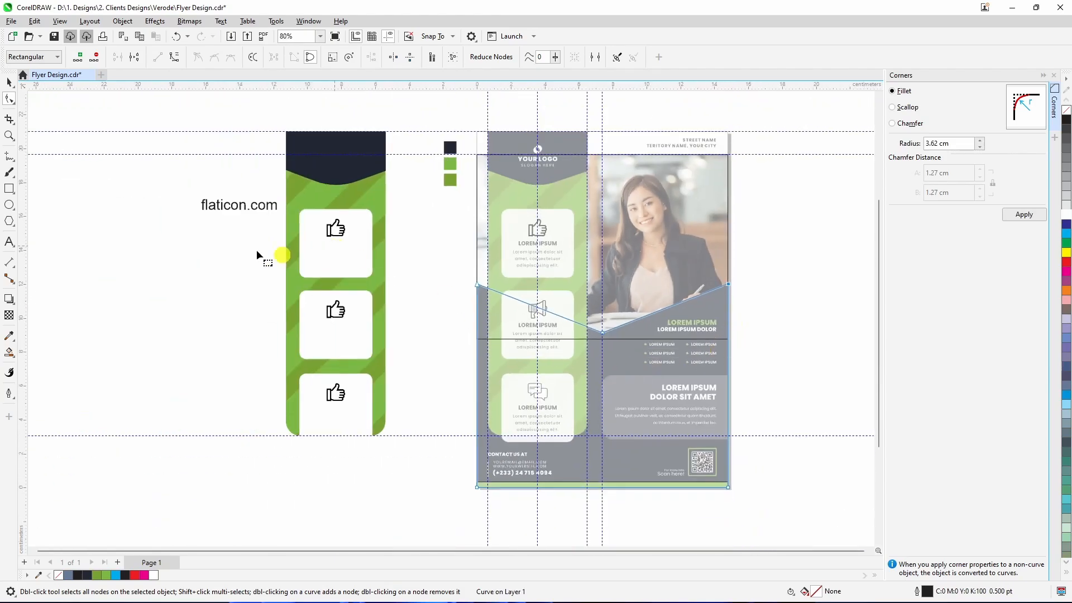
left_click(8, 82)
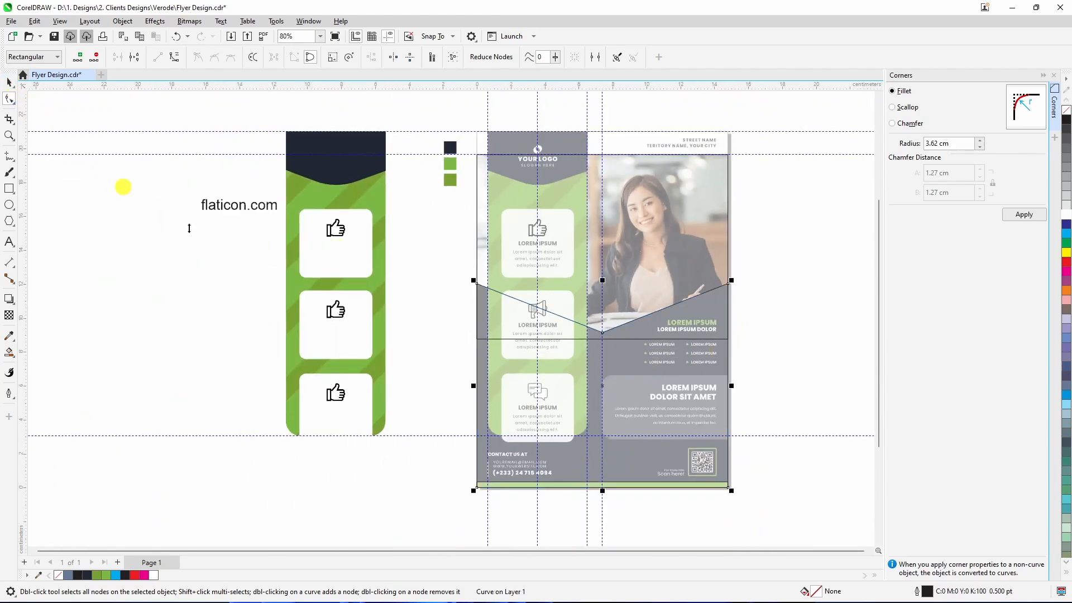
left_click(445, 343)
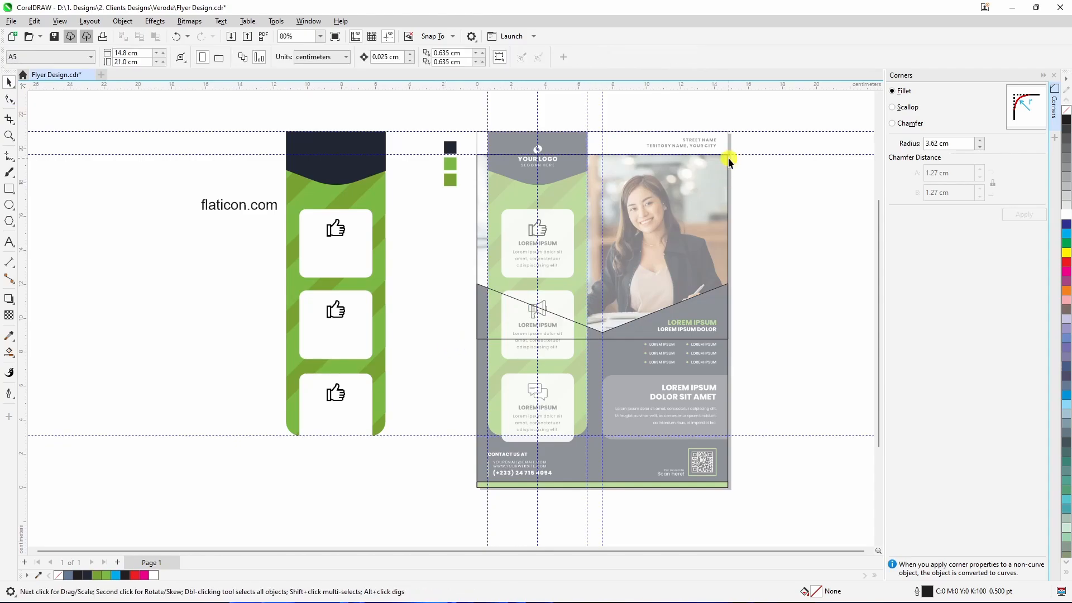
Step: Draw a full-width rectangle at the header guideline and flip it upward to cover the reference's header strip, about 14.8 × 1.359 cm
scroll(636, 142, "up", 1)
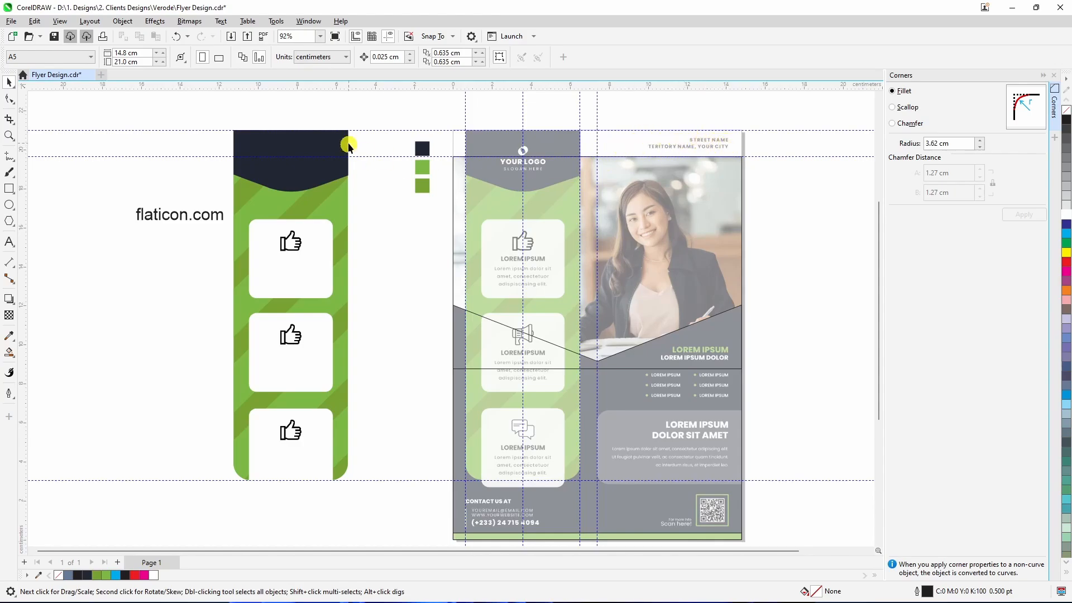
left_click(9, 190)
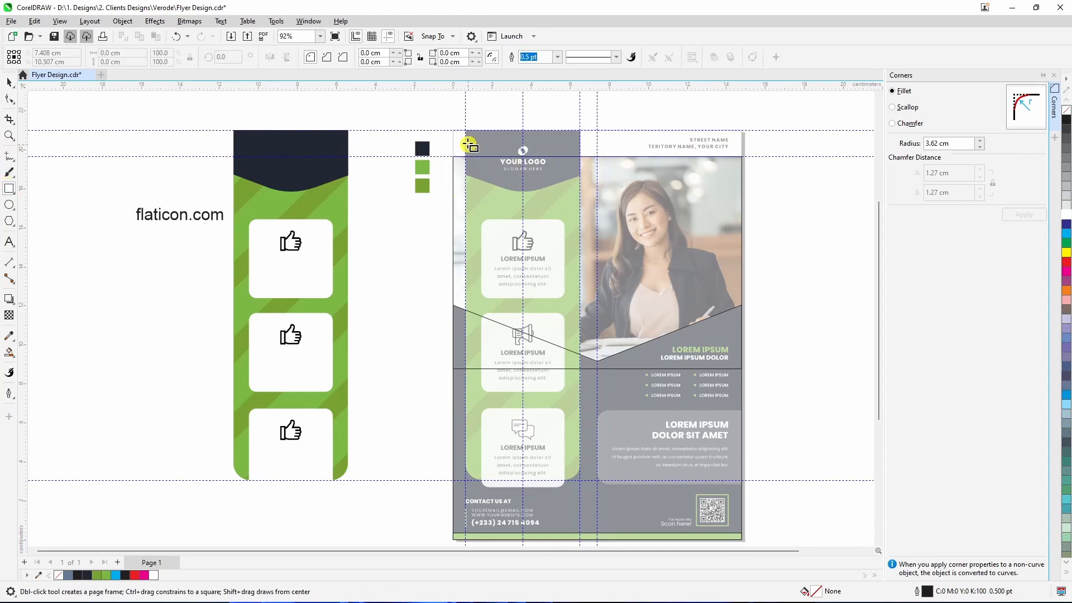
left_click_drag(453, 156, 743, 210)
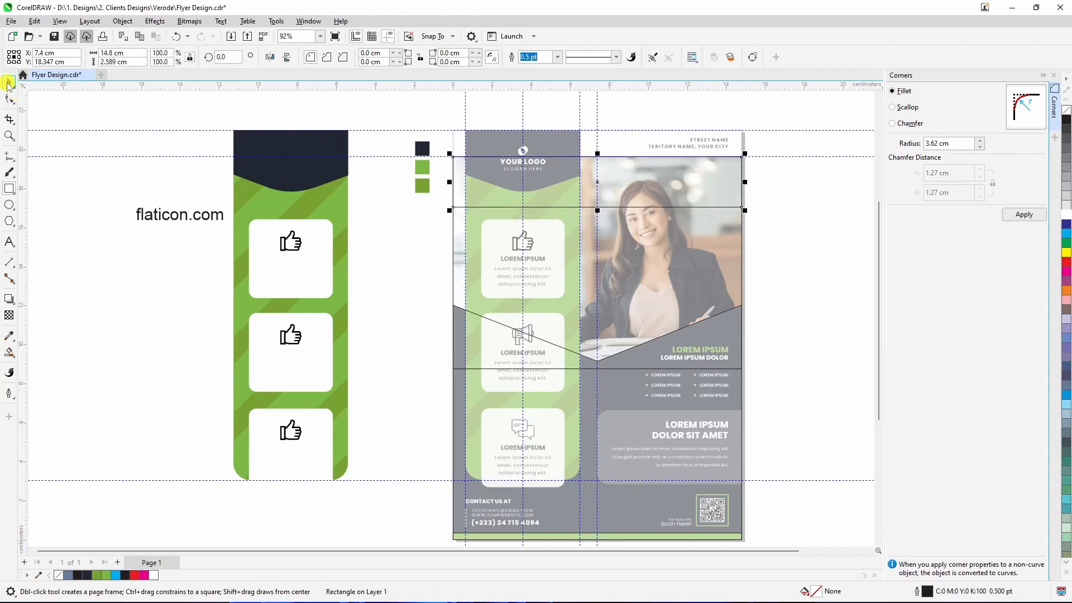
left_click(9, 83)
left_click_drag(596, 211, 575, 134)
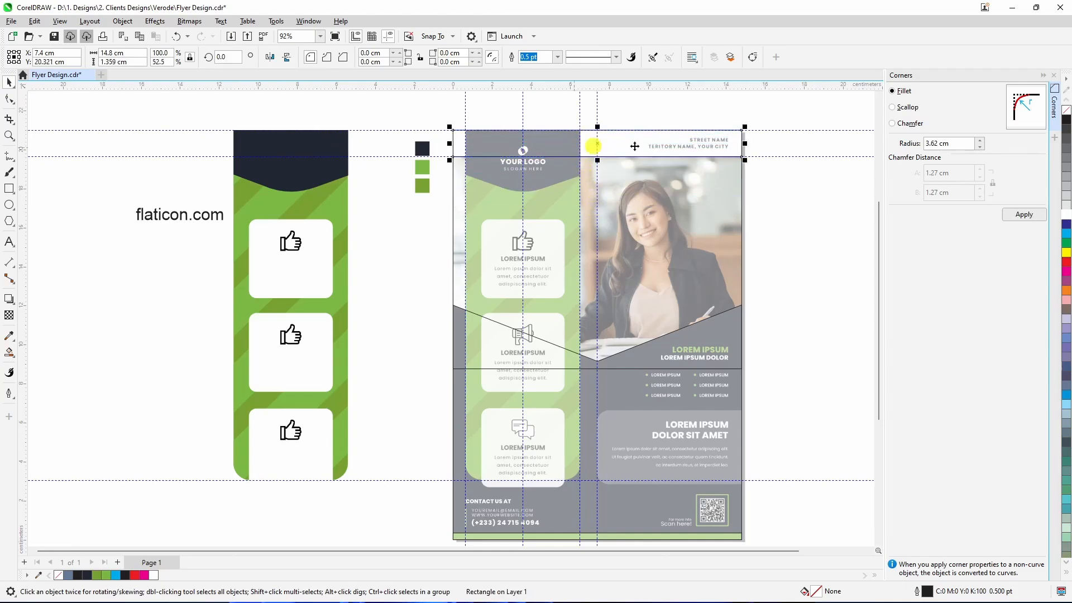
Step: Fill the header rectangle with white and send it to the back of the page
left_click(1065, 217)
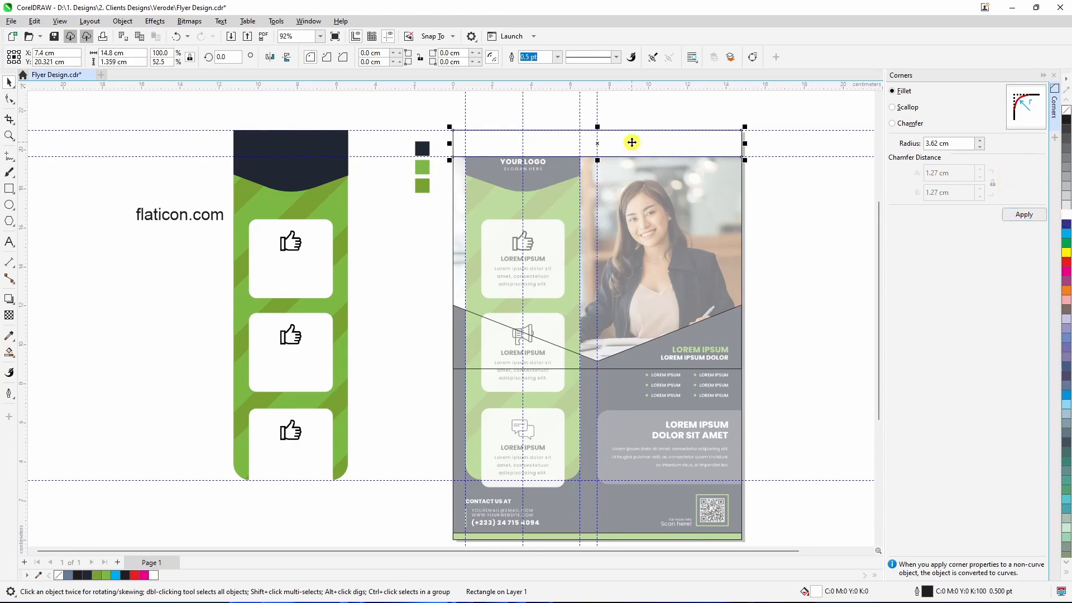
right_click(631, 143)
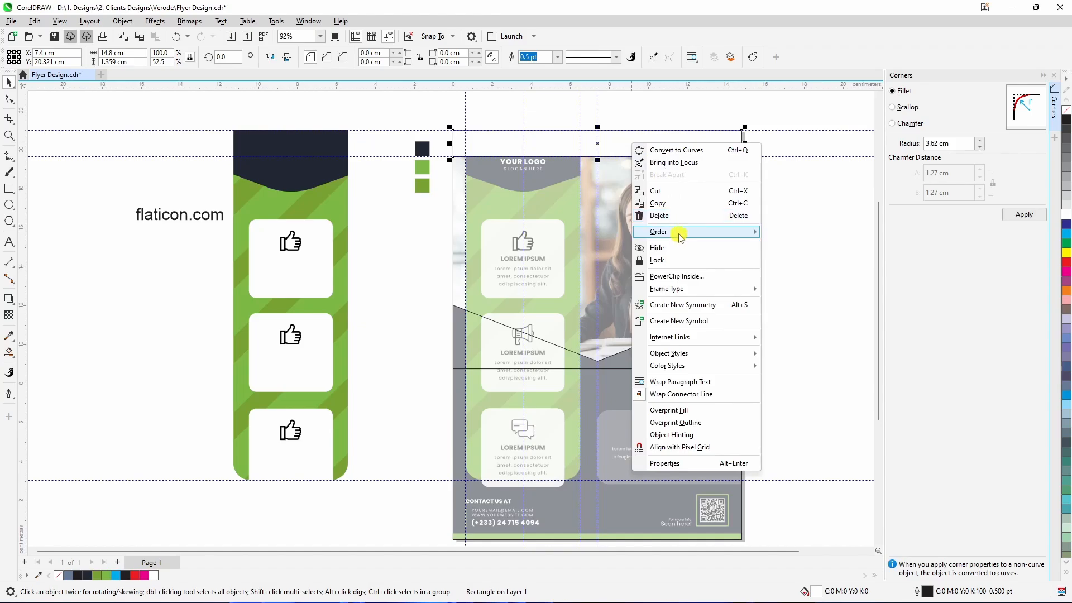
mouse_move(681, 234)
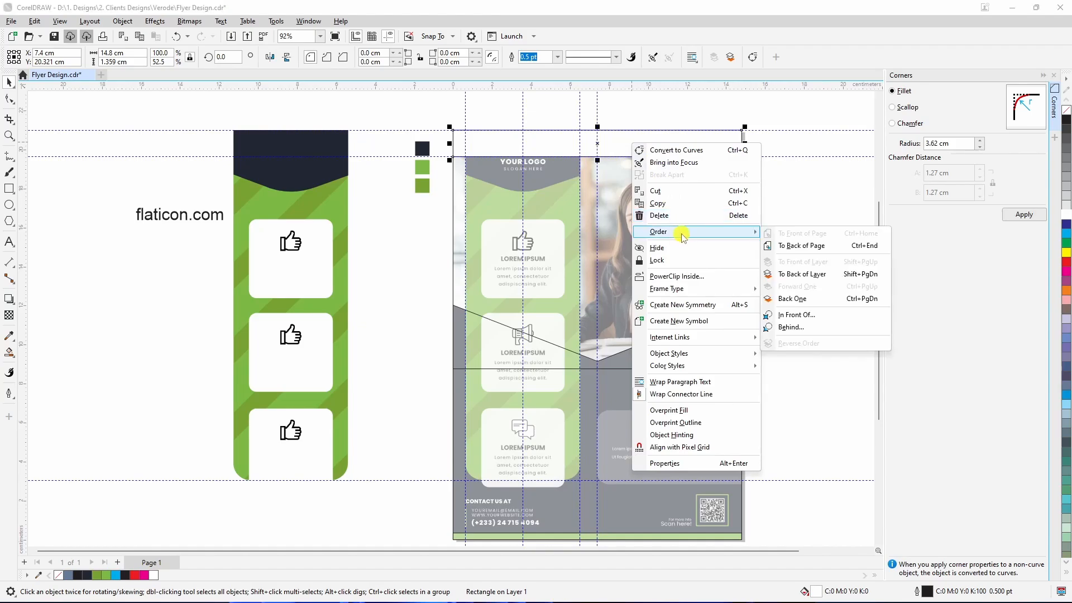
left_click(806, 246)
left_click(808, 221)
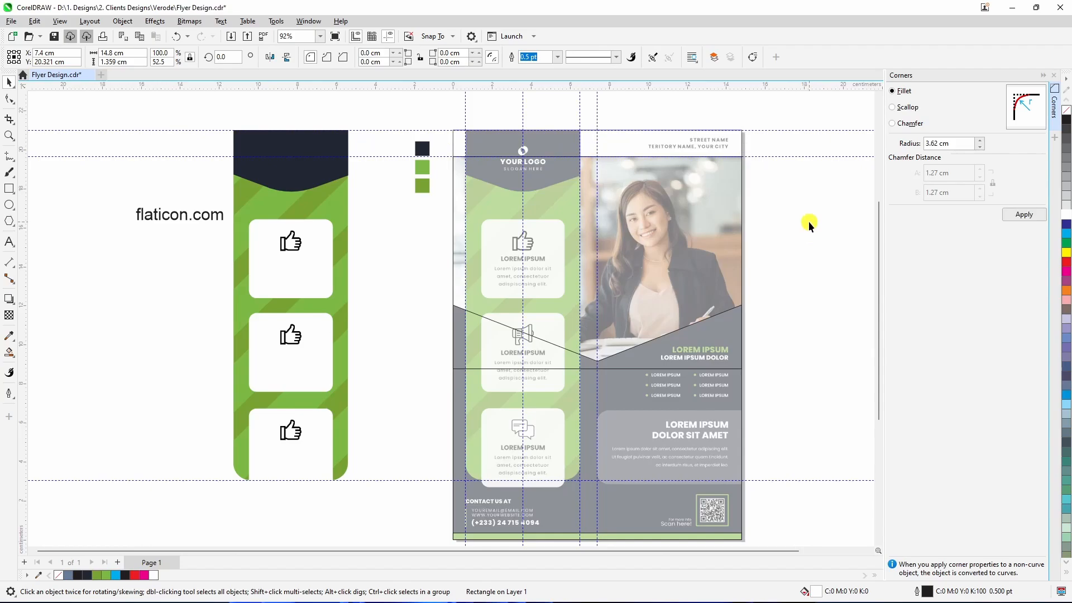
Step: Draw a rectangle over the reference's translucent text box beside the third icon card, about 7.404 × 3.814 cm
scroll(640, 286, "down", 1)
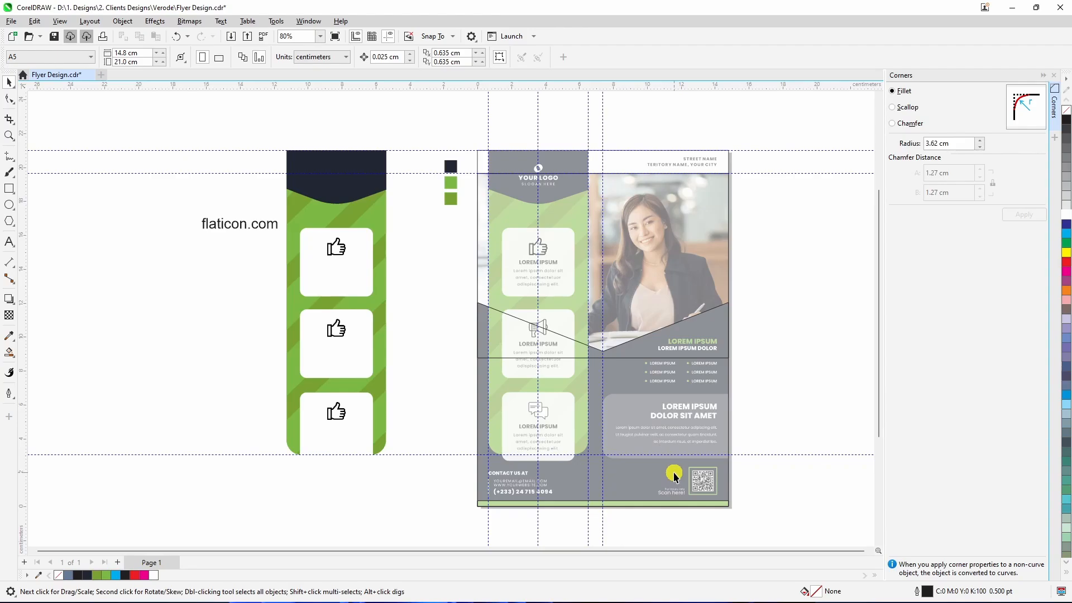
scroll(705, 511, "up", 1)
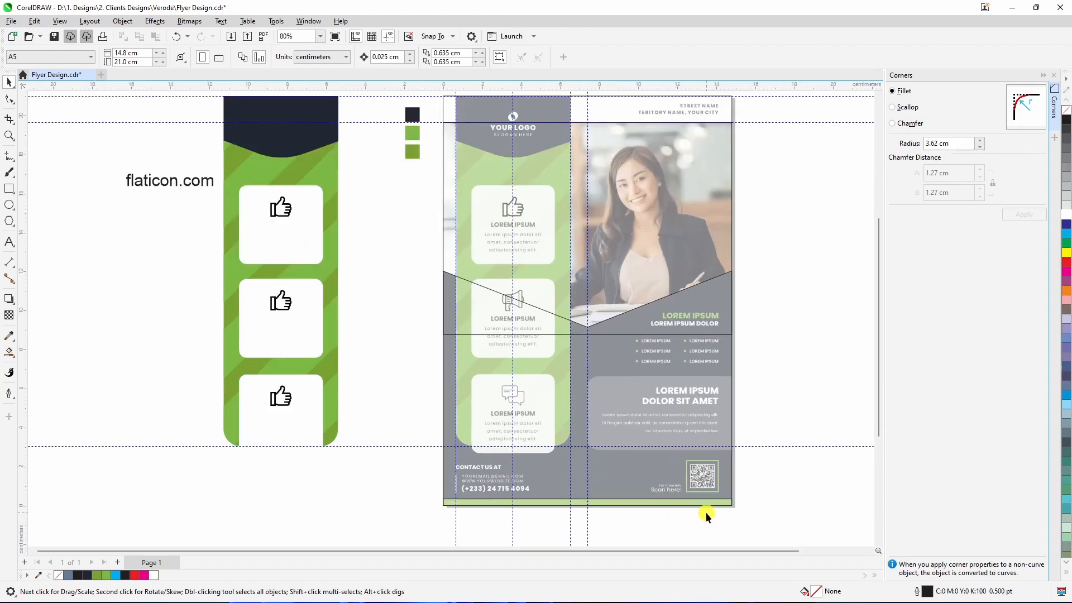
scroll(655, 416, "down", 2)
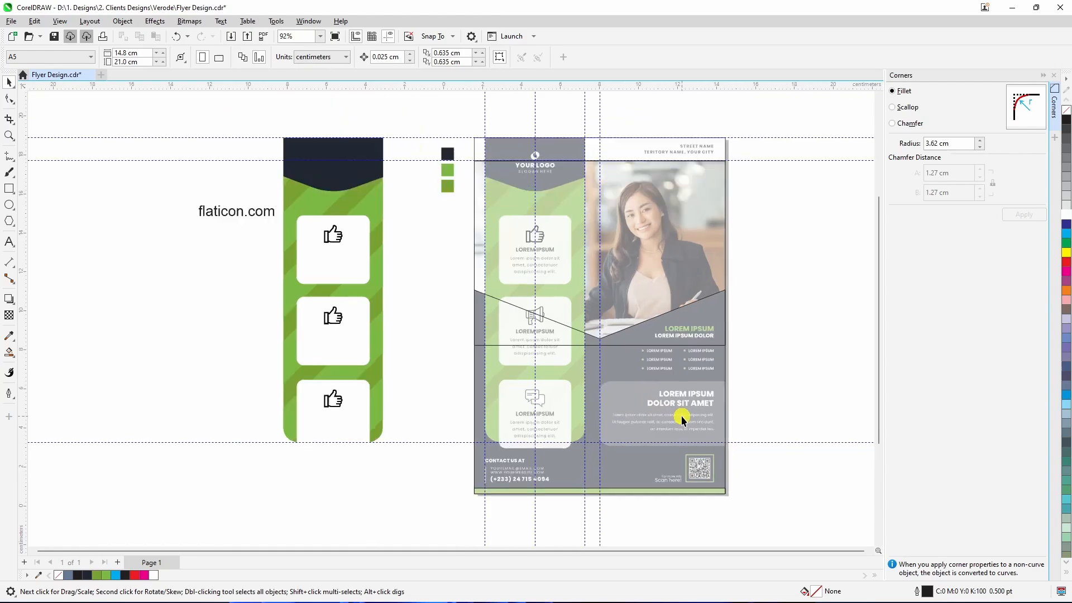
scroll(659, 441, "up", 2)
scroll(675, 457, "up", 1)
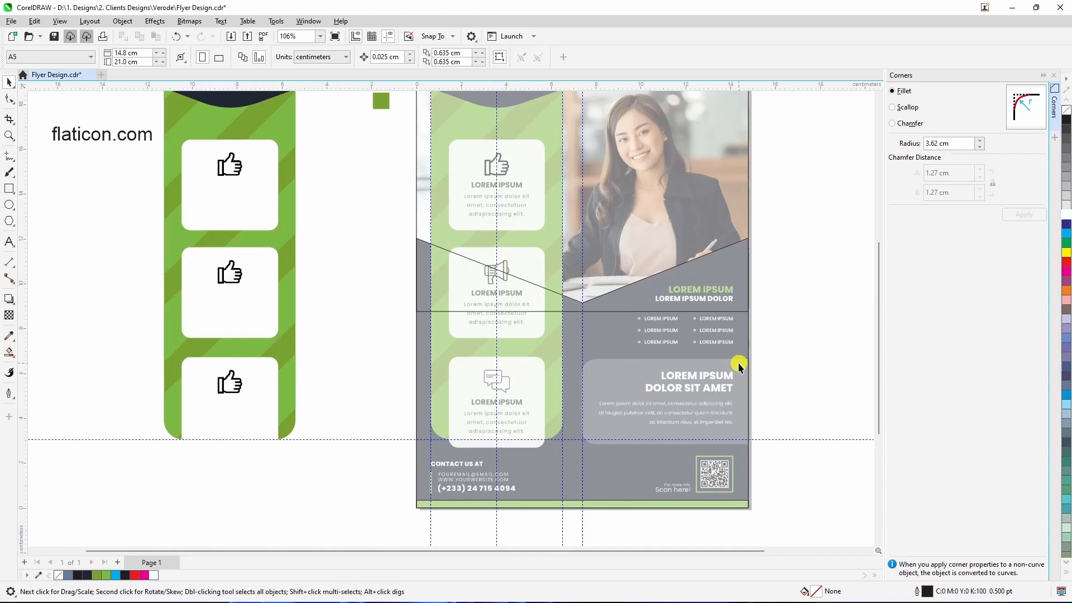
scroll(682, 435, "up", 2)
scroll(770, 447, "up", 1)
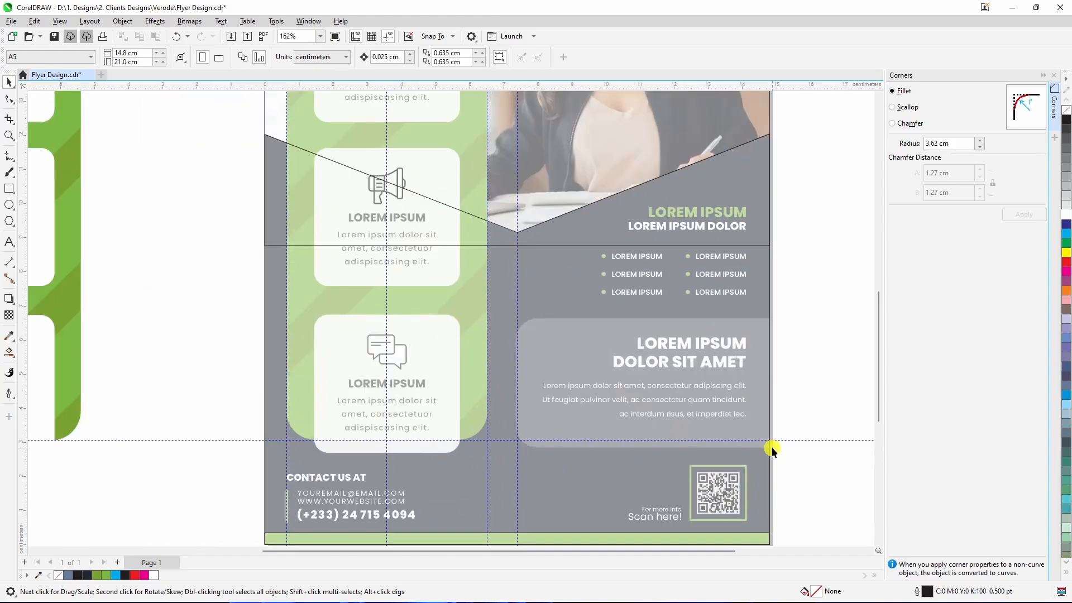
left_click(9, 189)
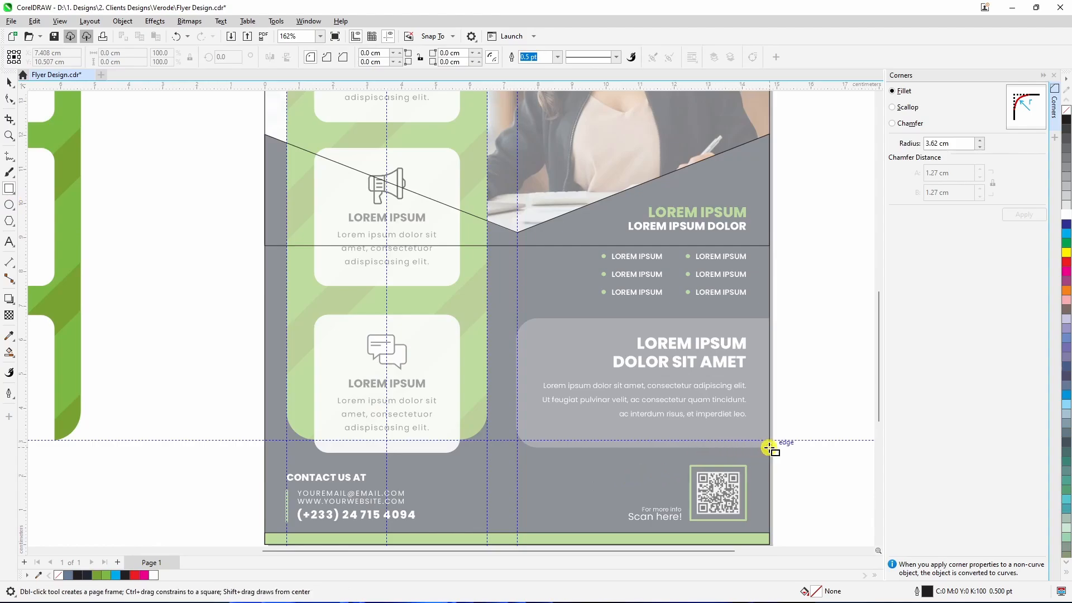
mouse_move(770, 448)
left_mouse_down()
mouse_move(643, 404)
mouse_move(561, 359)
mouse_move(517, 318)
left_mouse_up()
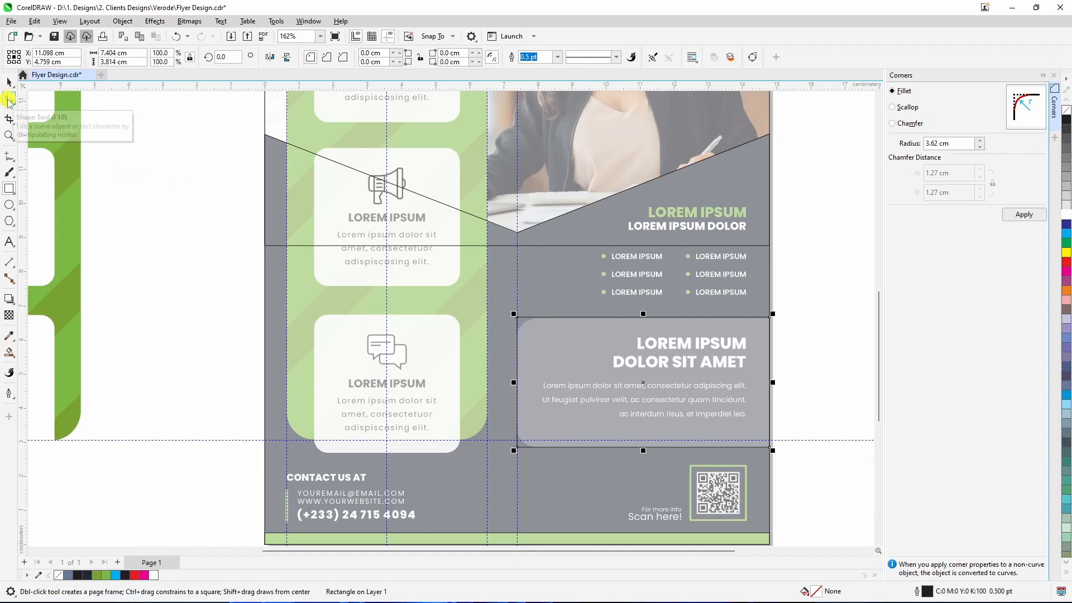
Step: Round the text box rectangle's two left corners to a radius of about 0.575 cm, matching the reference, and deselect it
left_click(8, 99)
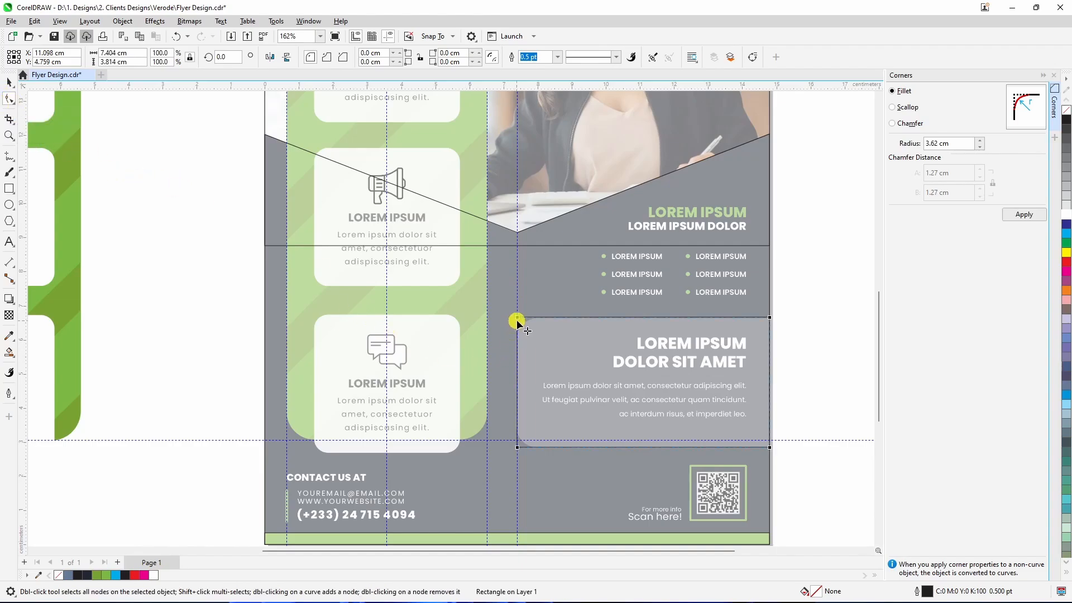
left_click_drag(518, 318, 518, 451)
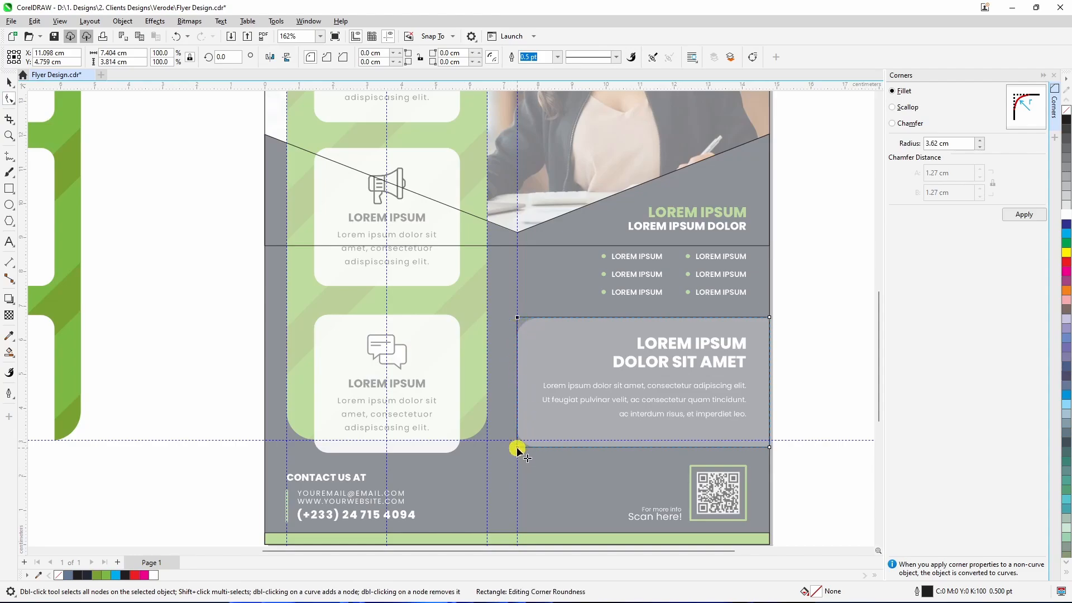
scroll(534, 447, "up", 3)
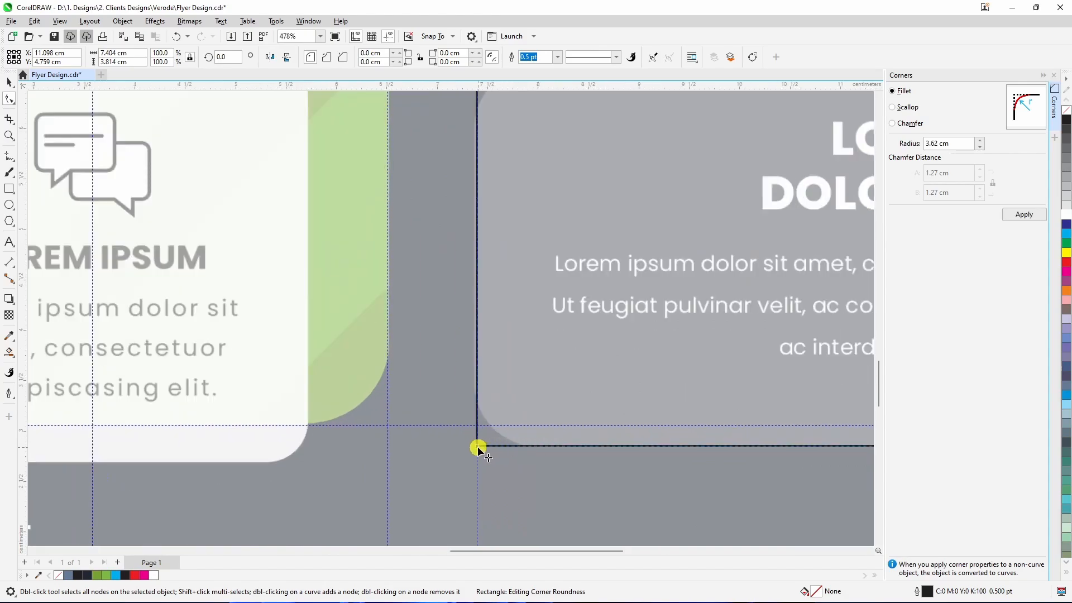
left_click_drag(478, 447, 531, 404)
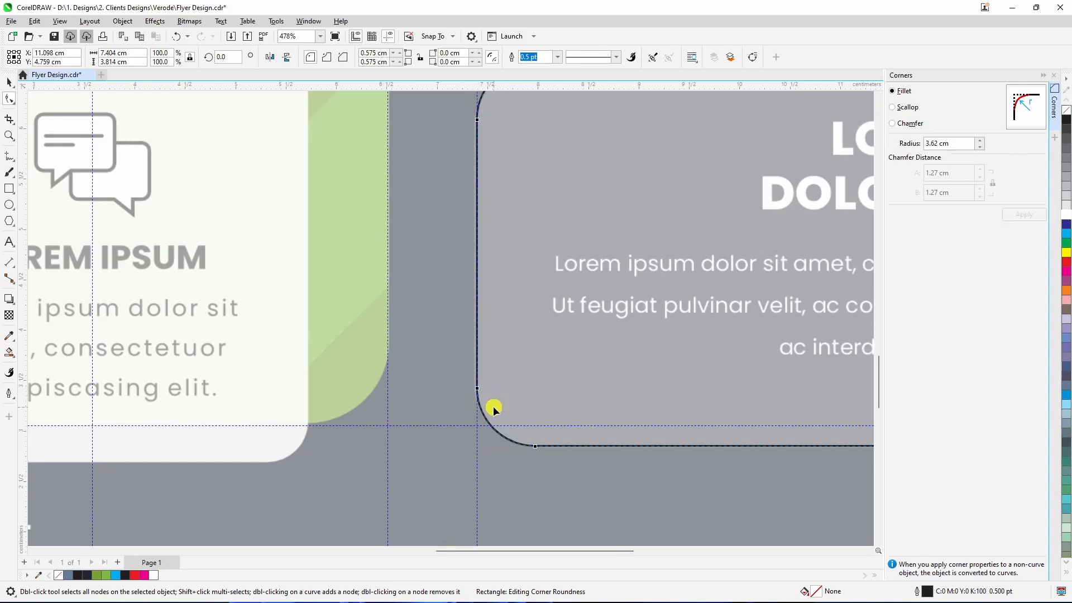
scroll(493, 411, "down", 4)
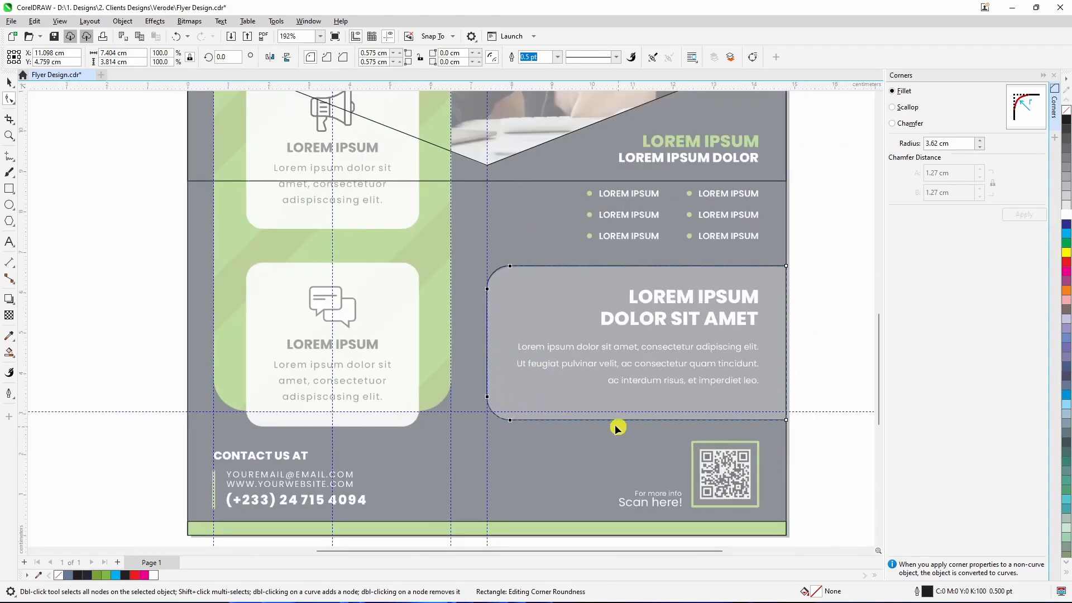
scroll(620, 405, "down", 2)
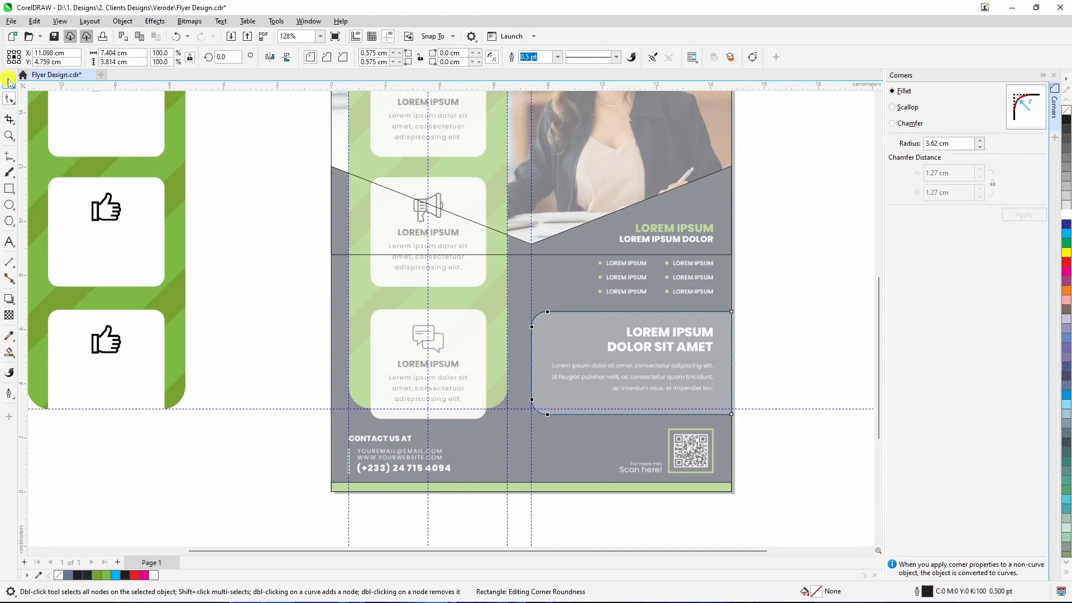
left_click(9, 82)
left_click(236, 293)
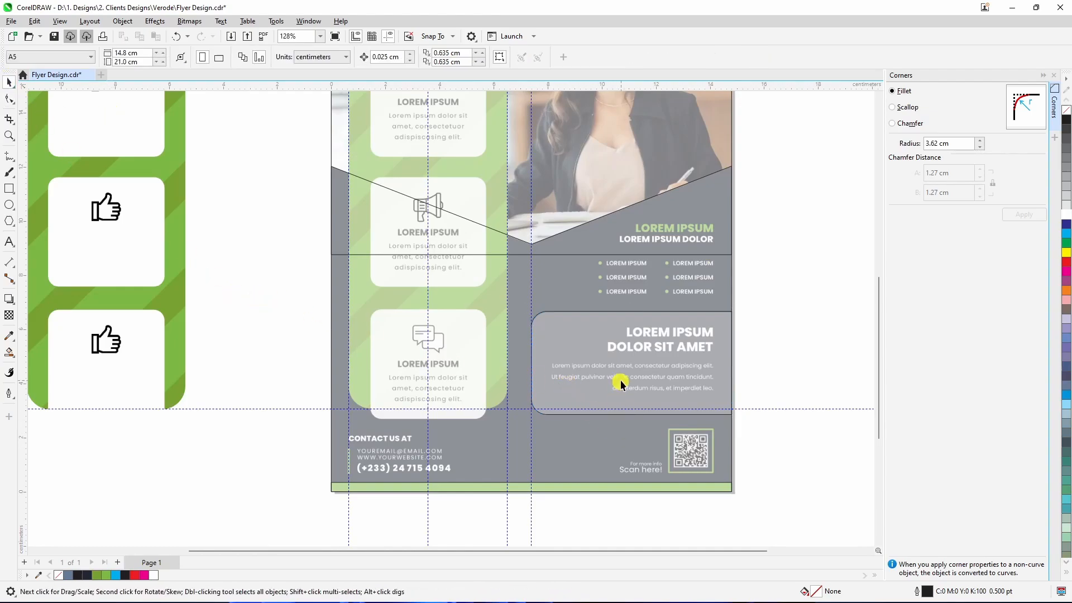
Step: Draw a straight vertical line over the green bar beside the contact details, about 0.934 cm long
scroll(654, 342, "down", 1)
scroll(641, 346, "down", 1)
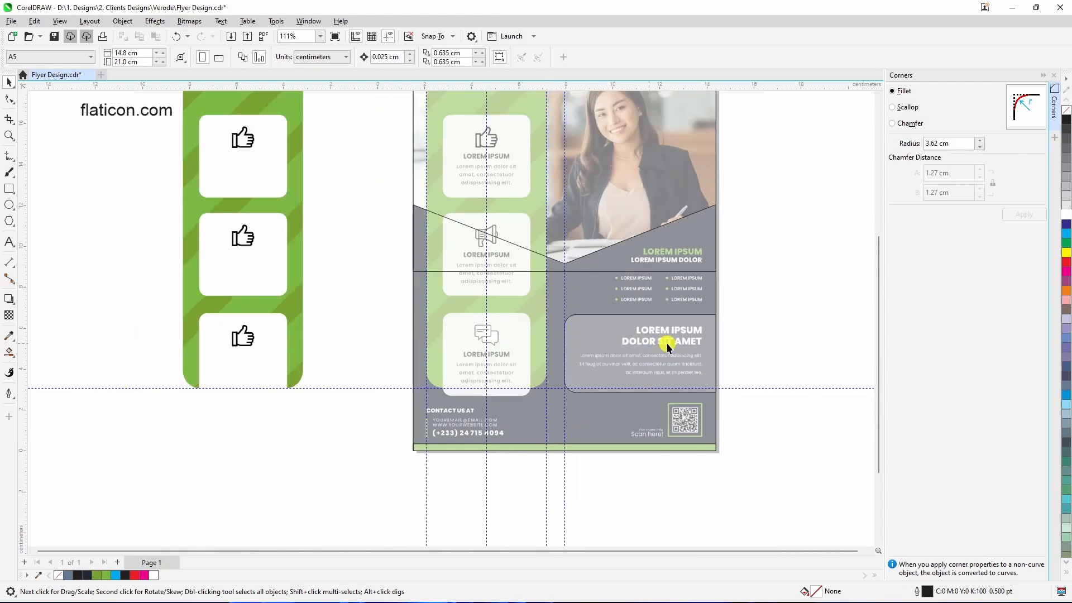
scroll(464, 424, "up", 4)
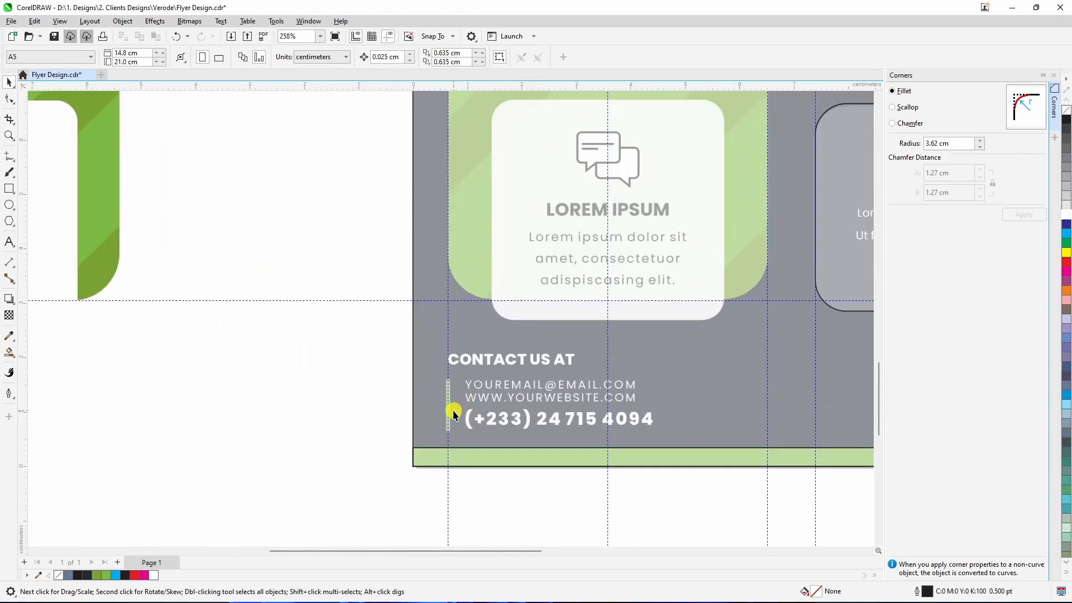
scroll(454, 414, "up", 2)
left_click(8, 157)
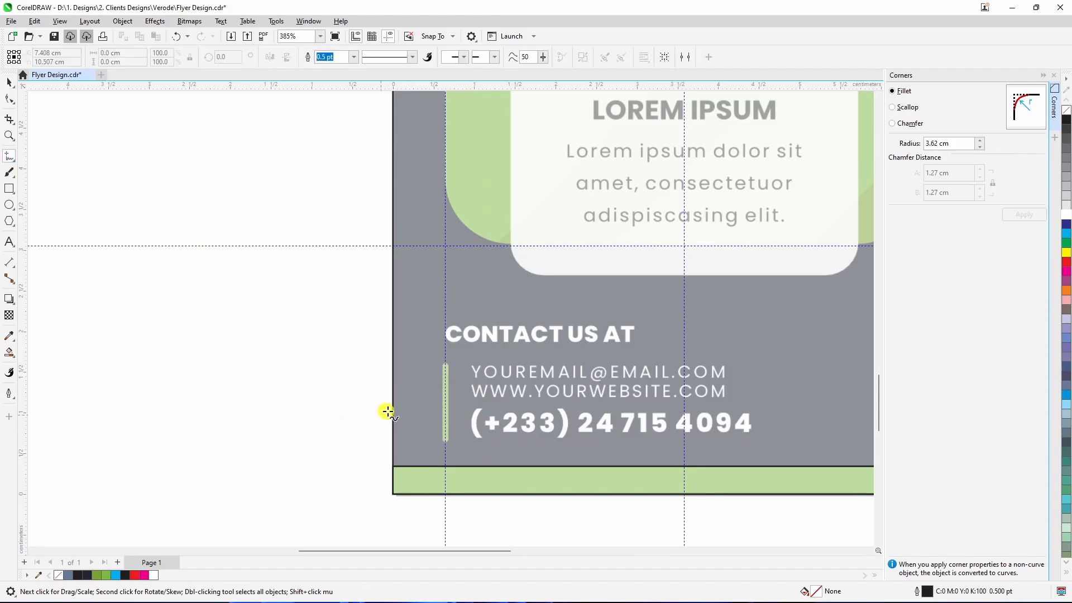
scroll(450, 391, "up", 3)
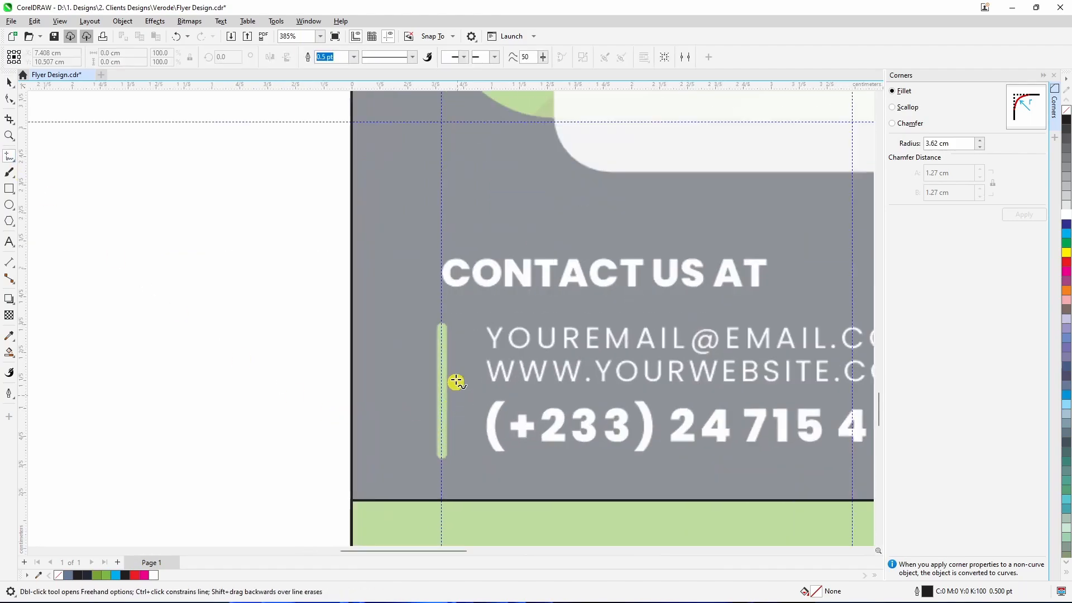
left_click(441, 329)
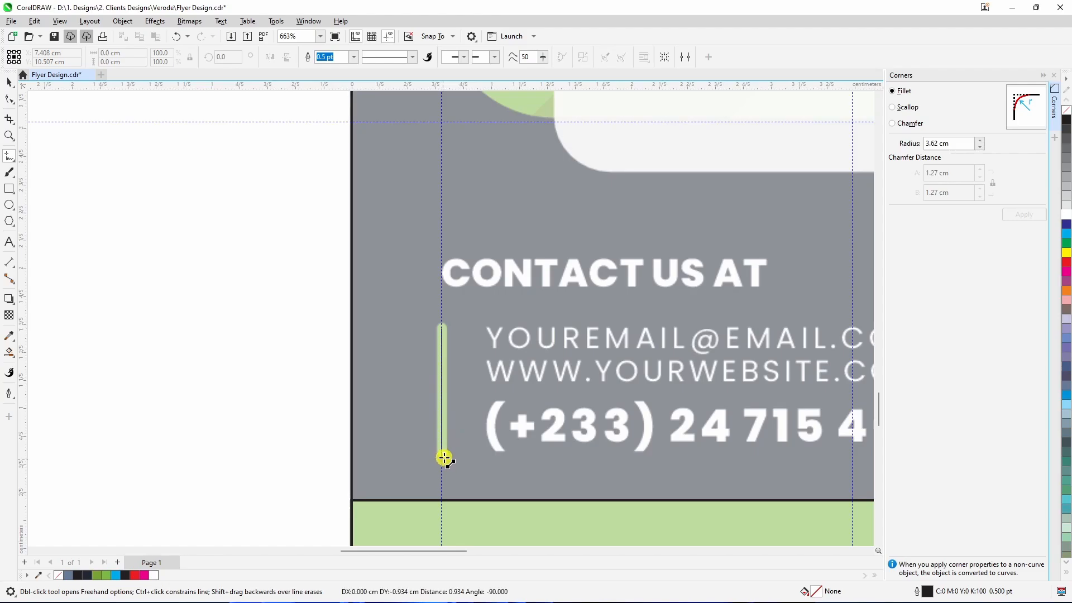
left_click(444, 458)
left_click(9, 82)
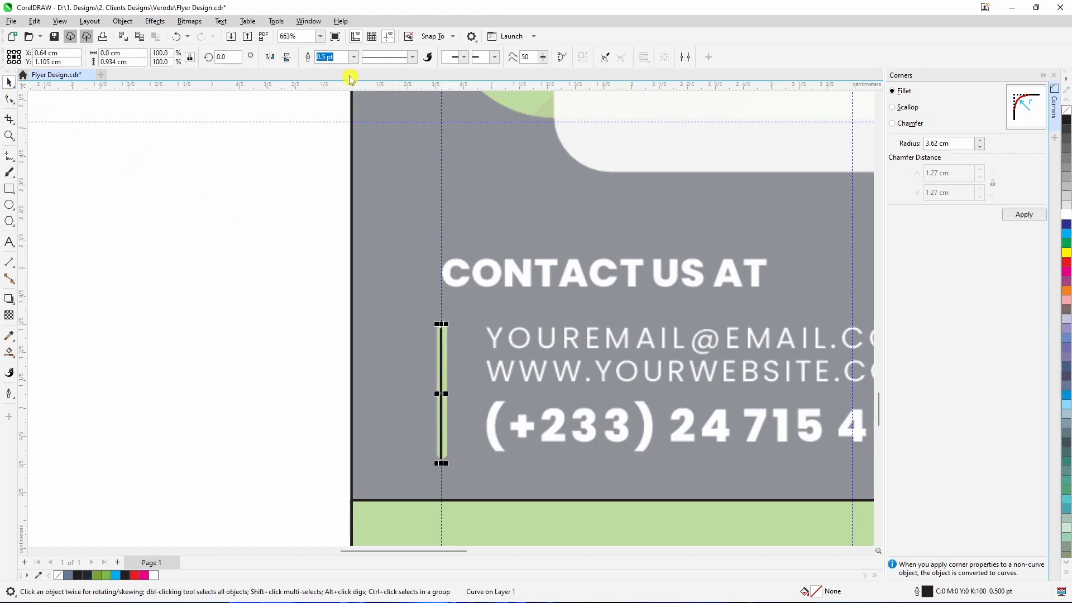
Step: Set the contact bar line's outline width to 2.0 pt
left_click(353, 58)
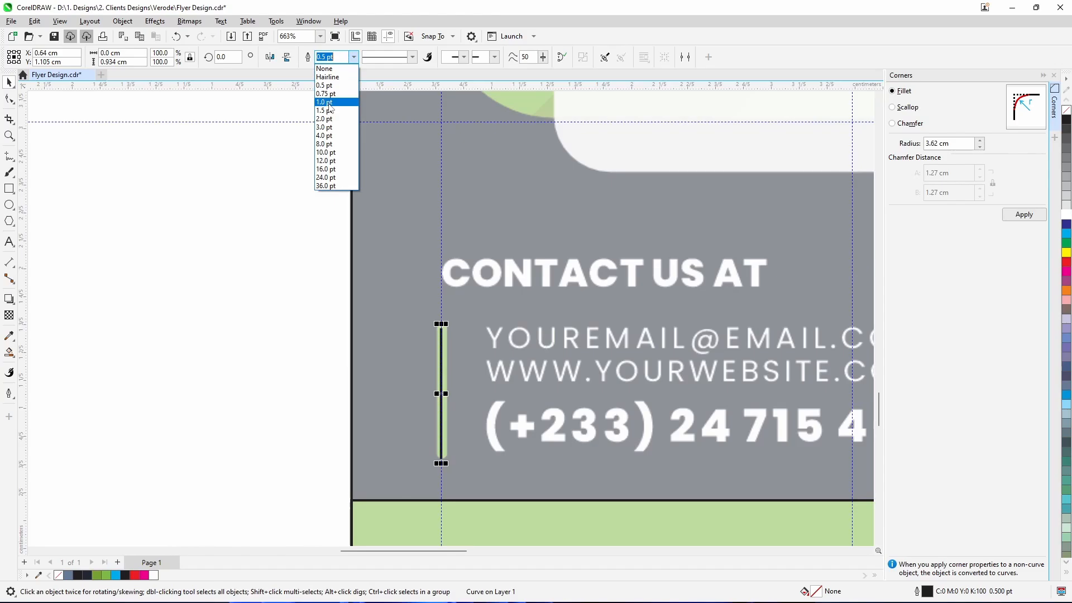
left_click(329, 103)
left_click(351, 60)
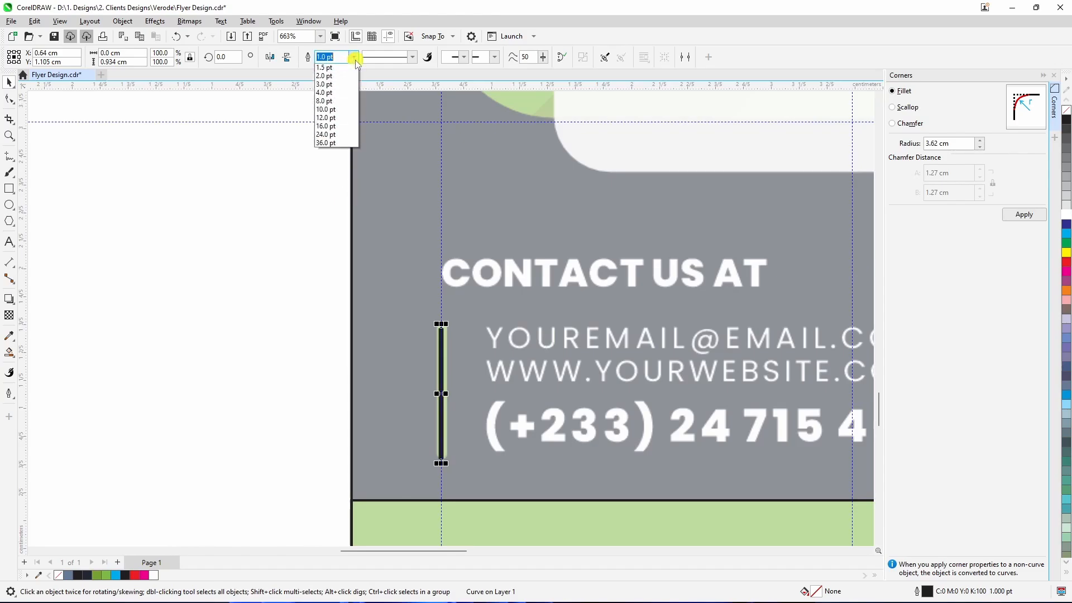
left_click(328, 121)
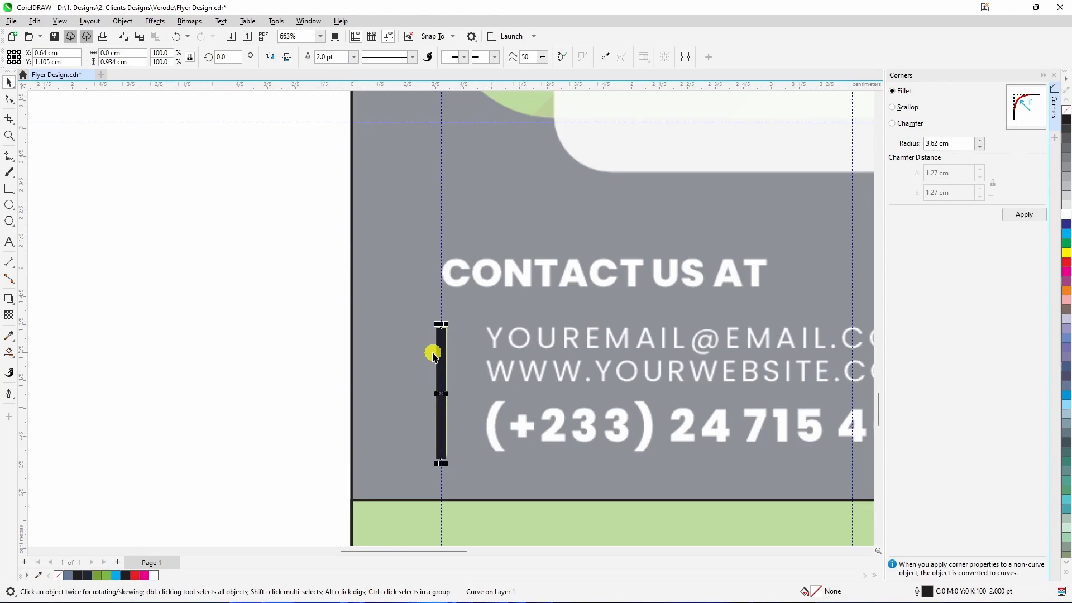
Step: Give the contact bar line round caps and round corners with a centered outline position in the Outline Pen settings
scroll(457, 469, "up", 3)
scroll(435, 249, "down", 2)
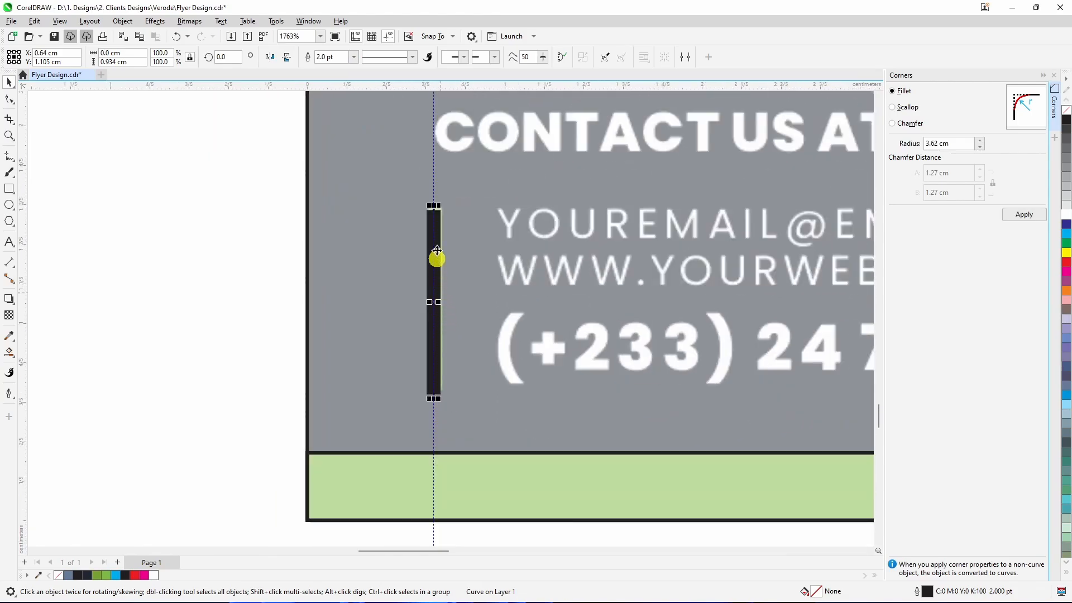
scroll(442, 203, "up", 6)
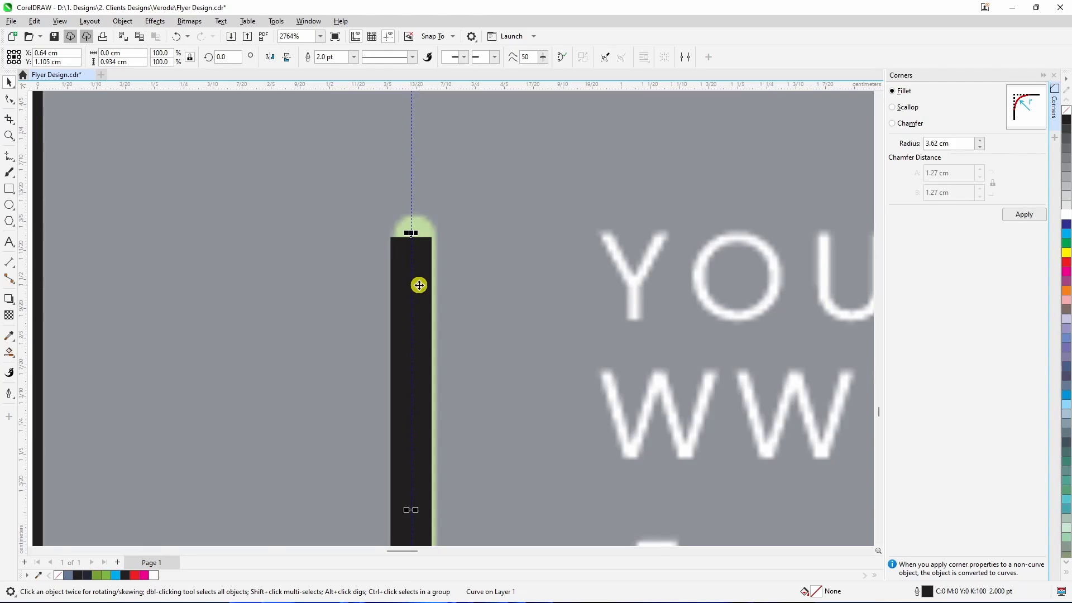
key("F12")
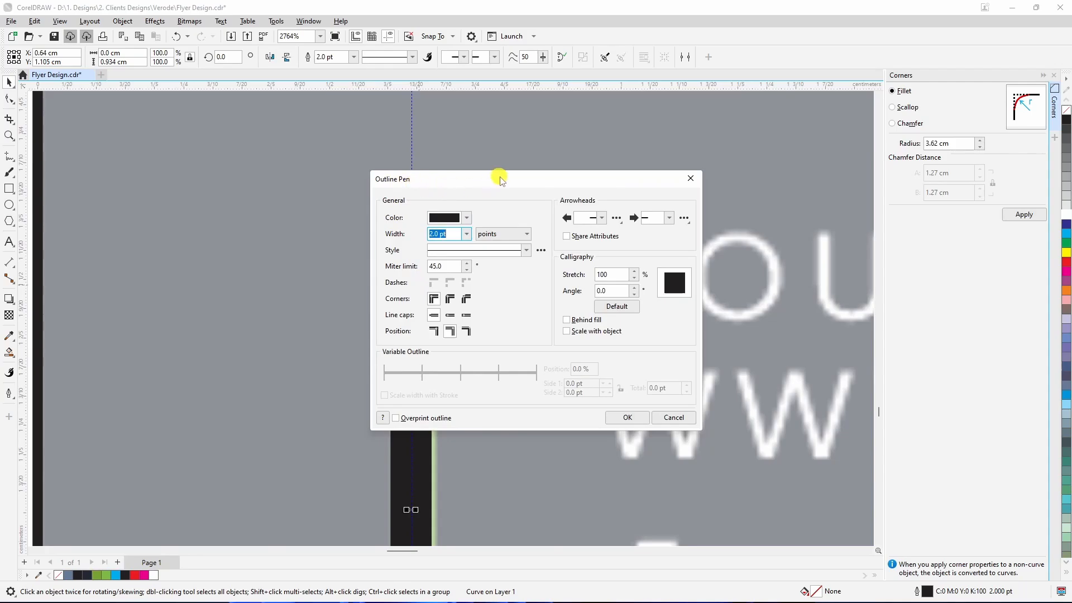
left_click_drag(494, 178, 586, 140)
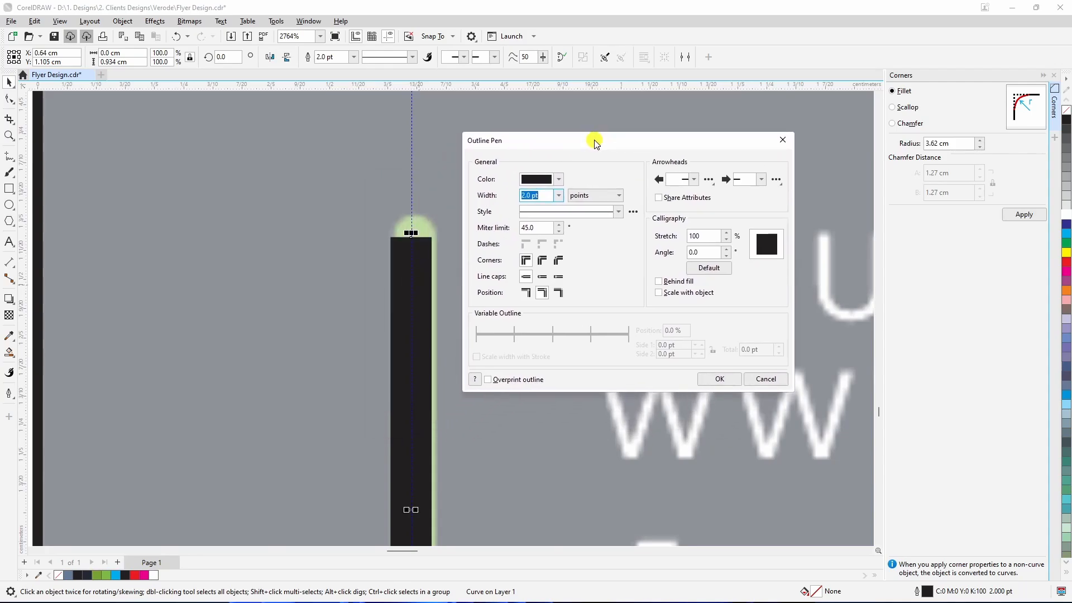
left_click(544, 277)
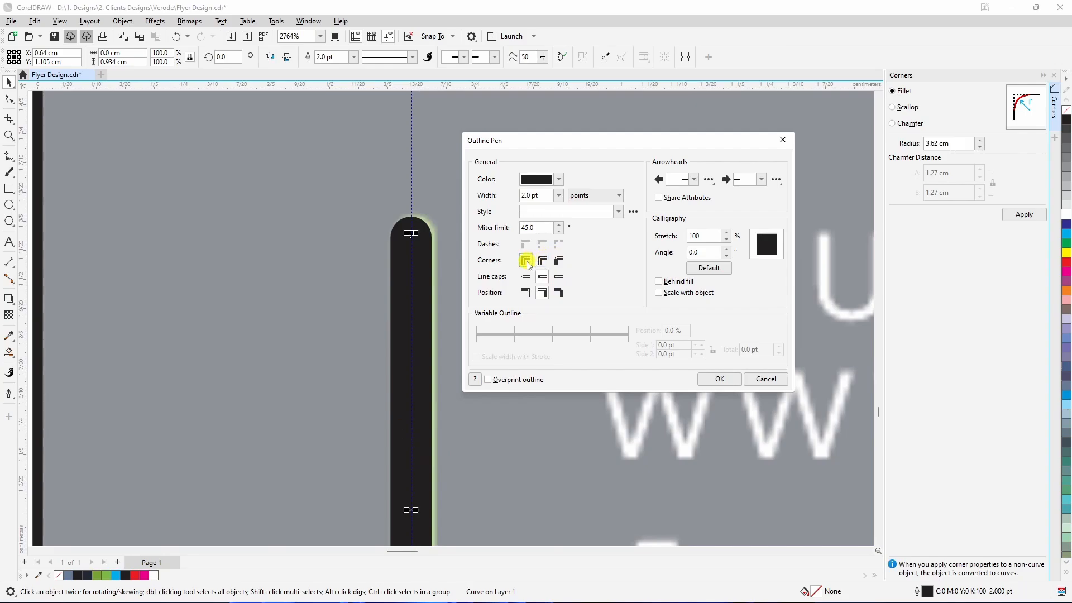
left_click(527, 292)
left_click(541, 261)
left_click(543, 290)
left_click(720, 379)
Step: Shift the contact bar line slightly to align with the reference's green bar, at about X 0.646 cm, Y 1.112 cm
scroll(433, 299, "down", 6)
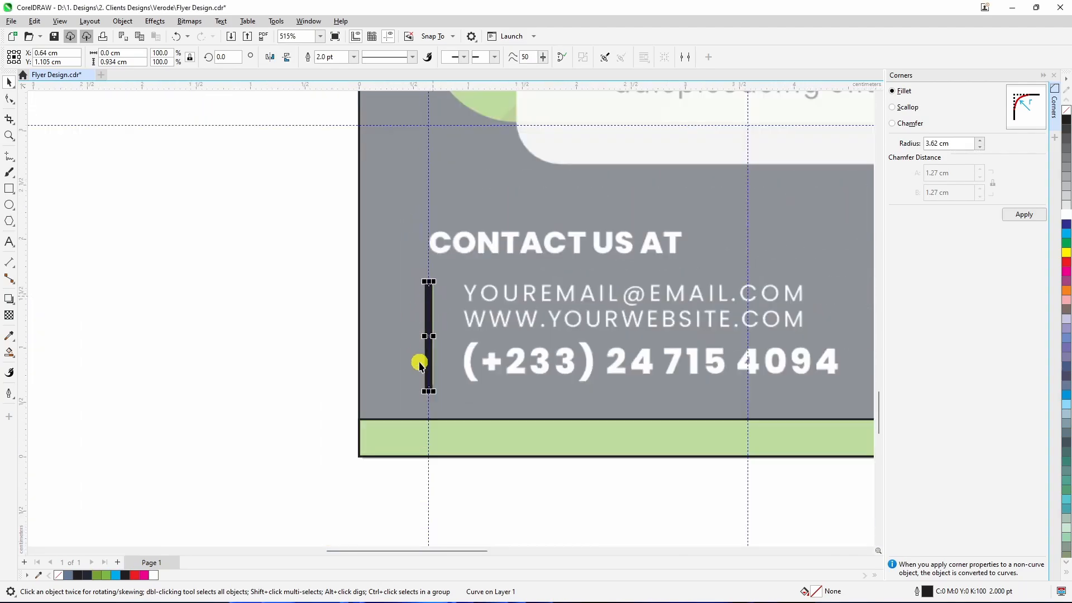
scroll(420, 364, "up", 5)
left_click_drag(413, 300, 414, 297)
scroll(424, 313, "down", 3)
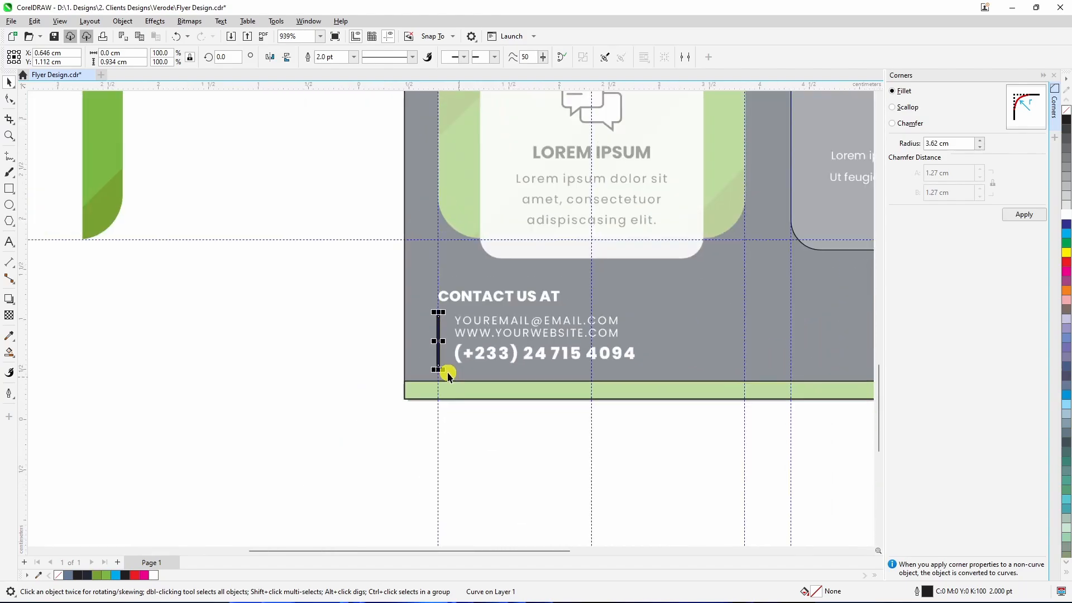
scroll(448, 375, "down", 10)
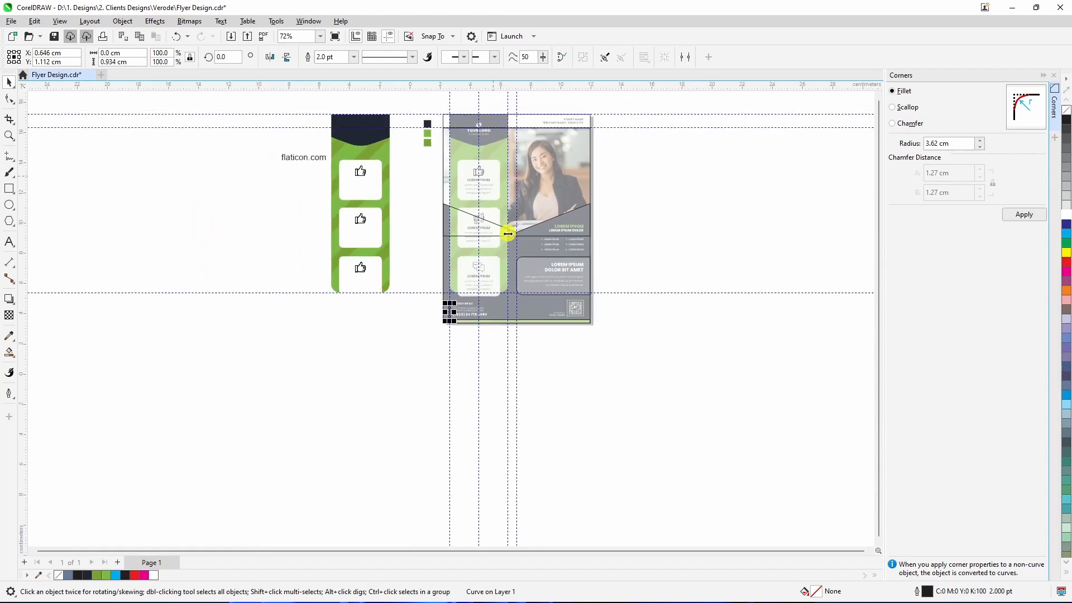
Step: Collapse the Corners docker to free up drawing space around the flyer
scroll(476, 119, "up", 3)
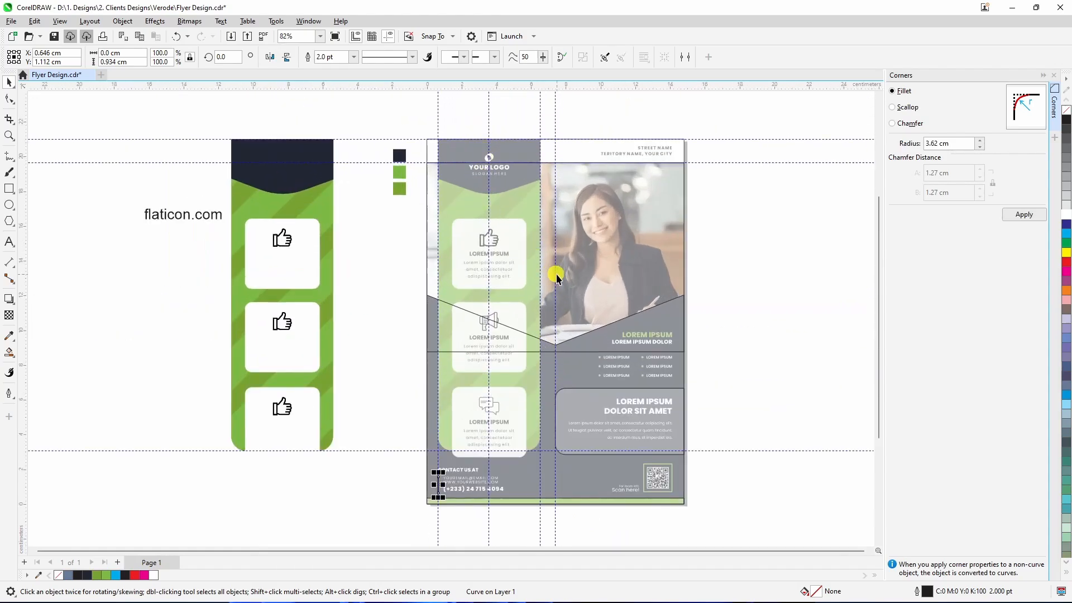
scroll(556, 274, "up", 1)
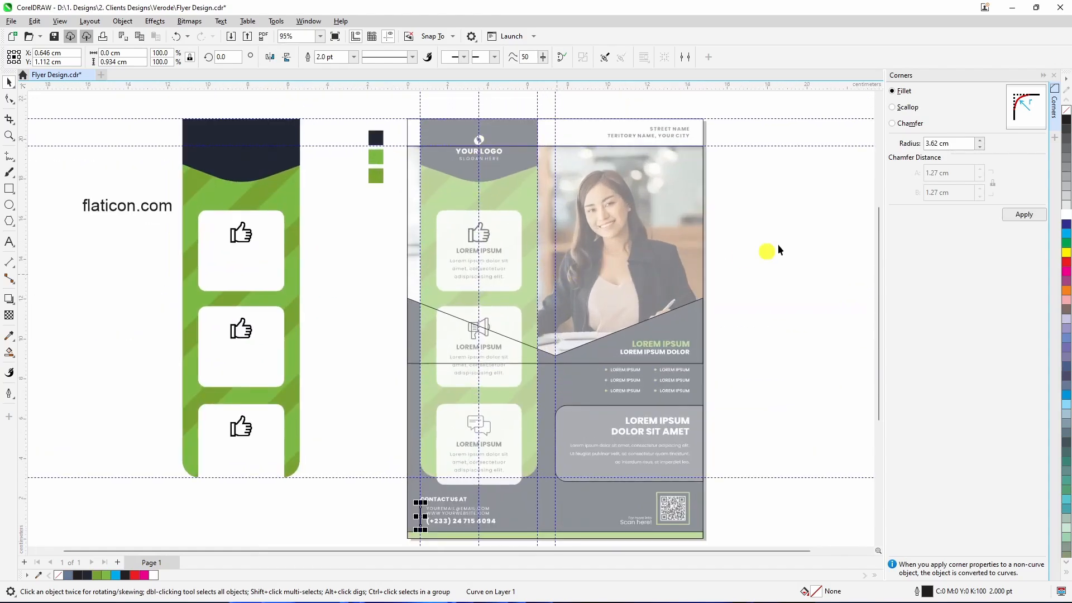
left_click(1041, 78)
scroll(628, 257, "down", 1)
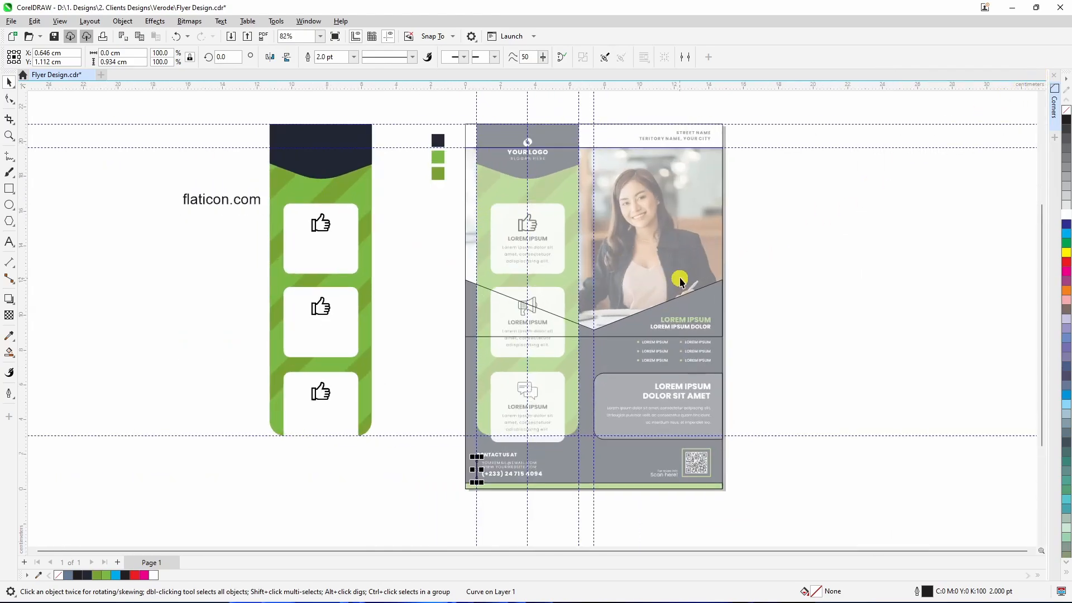
scroll(672, 250, "up", 1)
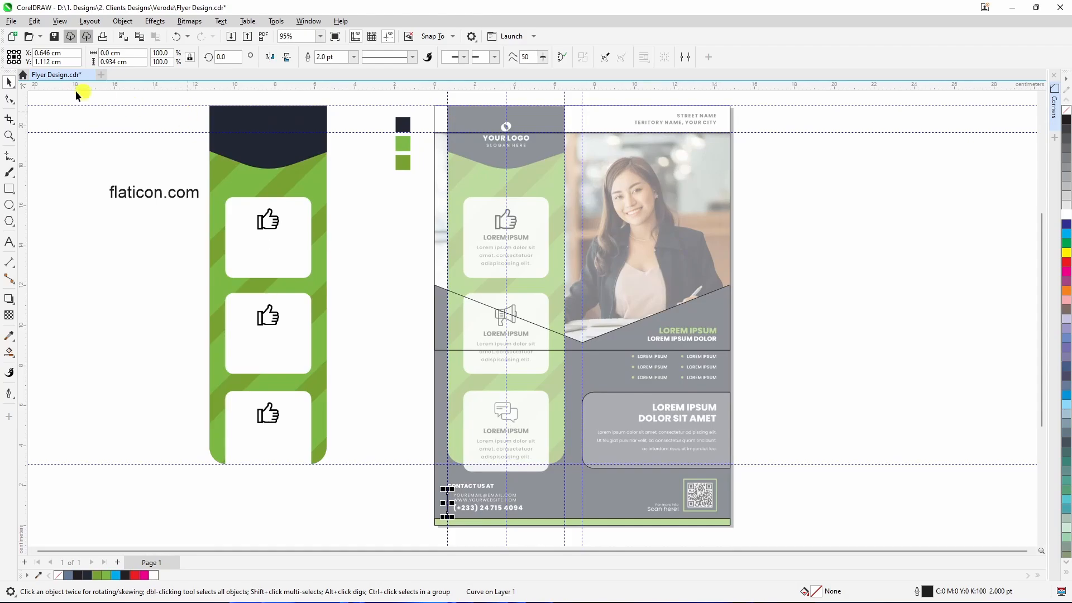
Step: Unlock all locked objects in the document
left_click(108, 197)
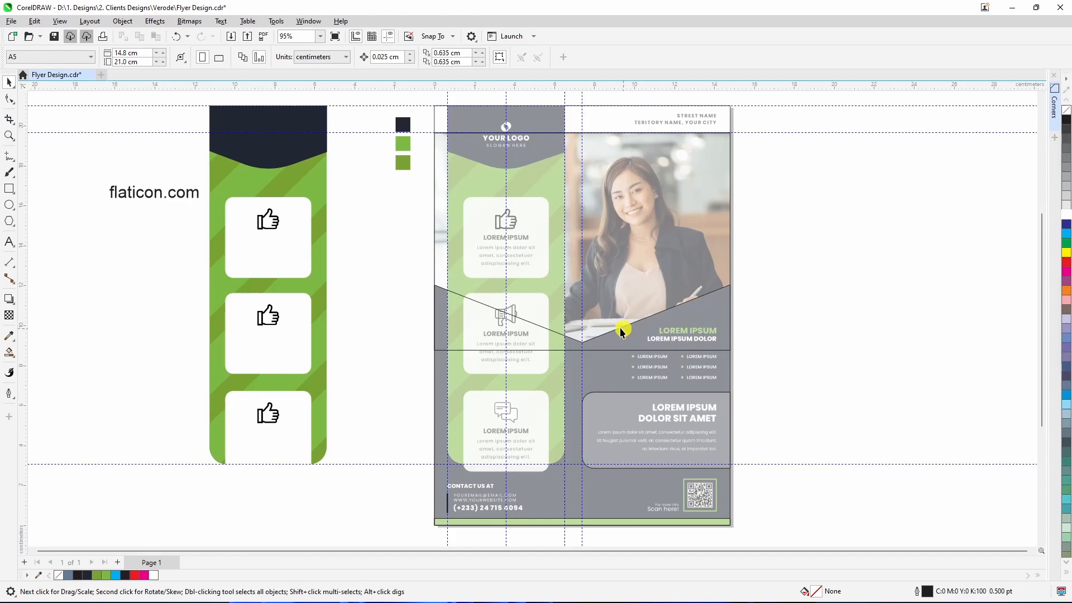
left_click(122, 21)
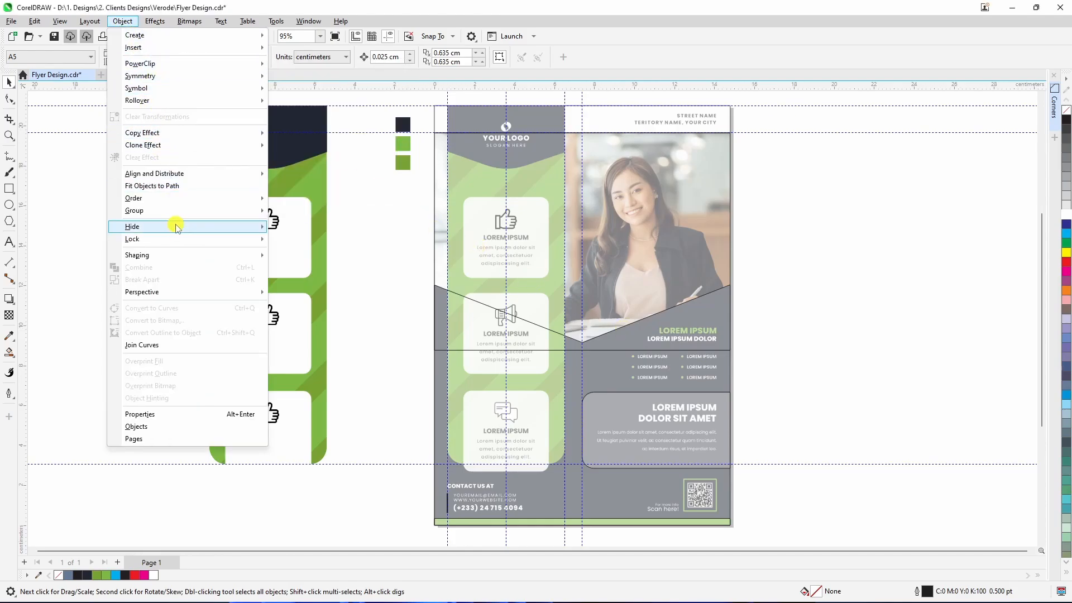
mouse_move(175, 240)
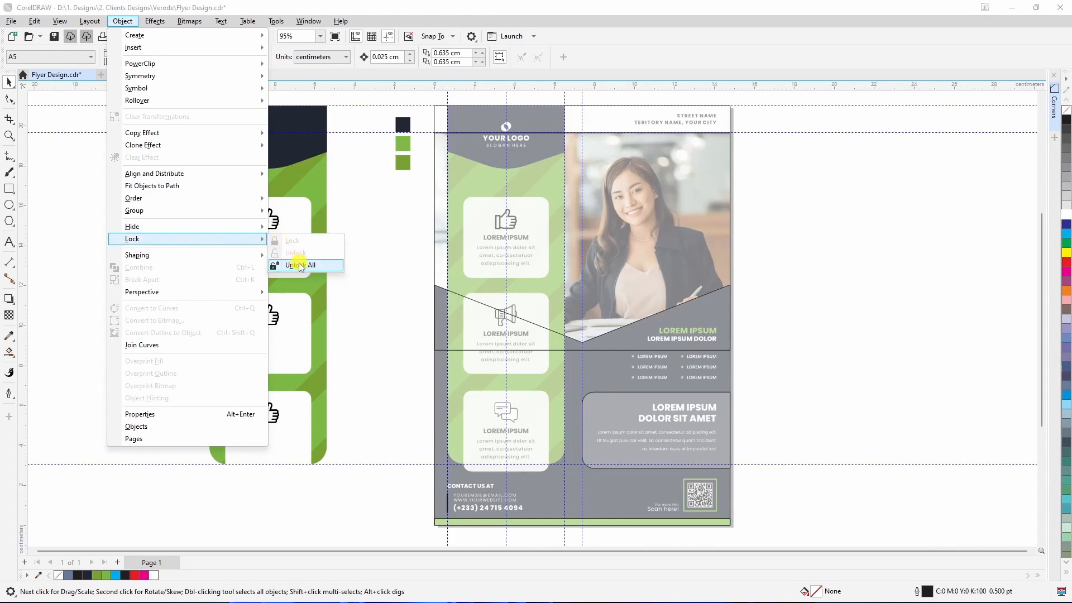
left_click(300, 265)
left_click(409, 367)
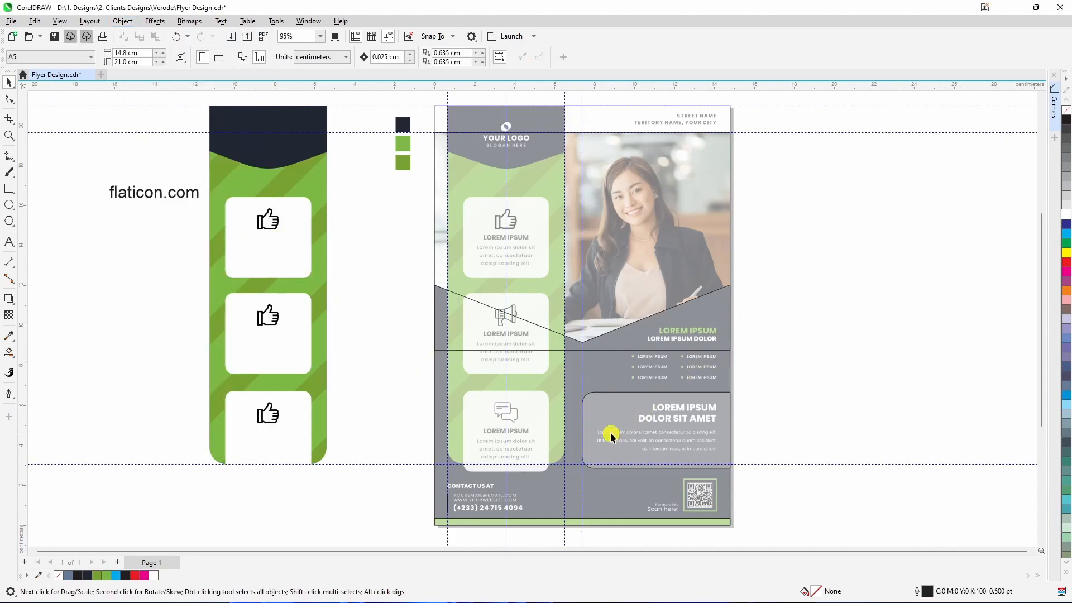
Step: Move the faded reference flyer image off the page to the empty area on its right, leaving the drawn shapes in place
left_click(618, 498)
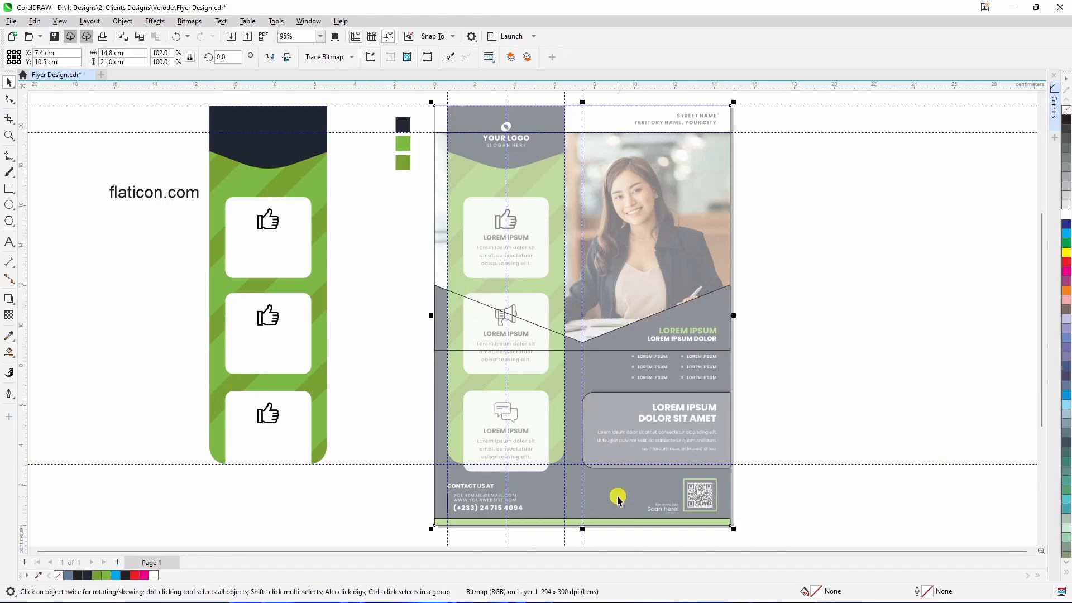
left_click(824, 410)
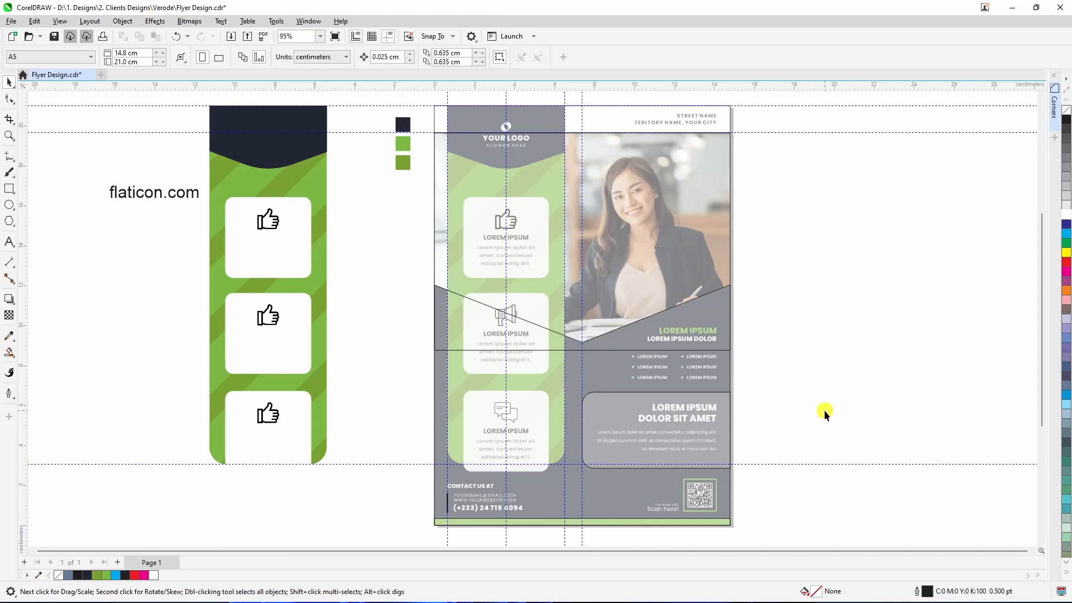
left_click(607, 501)
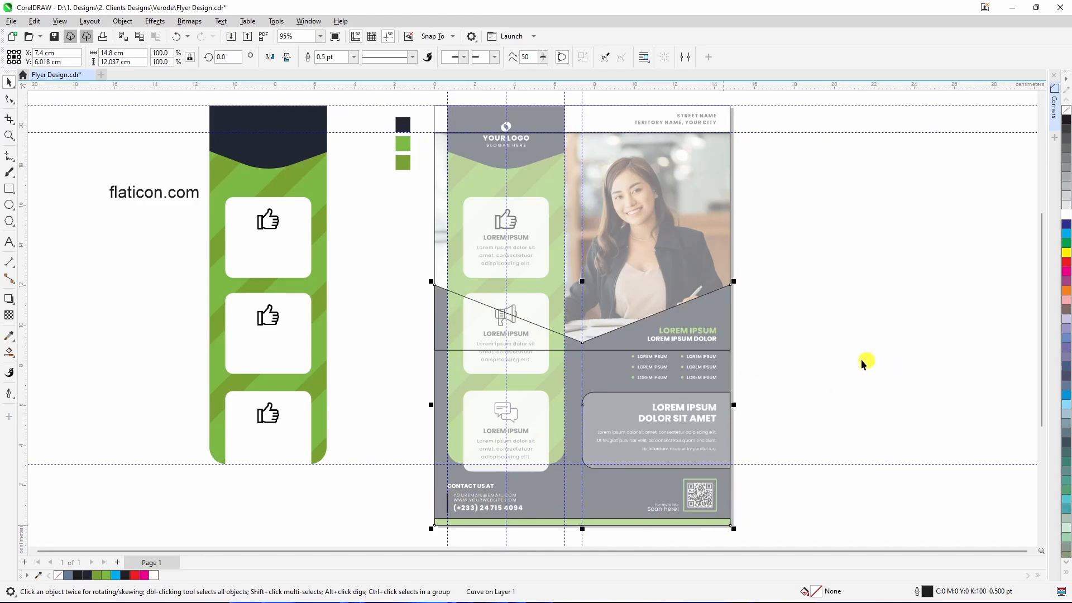
left_click(758, 424)
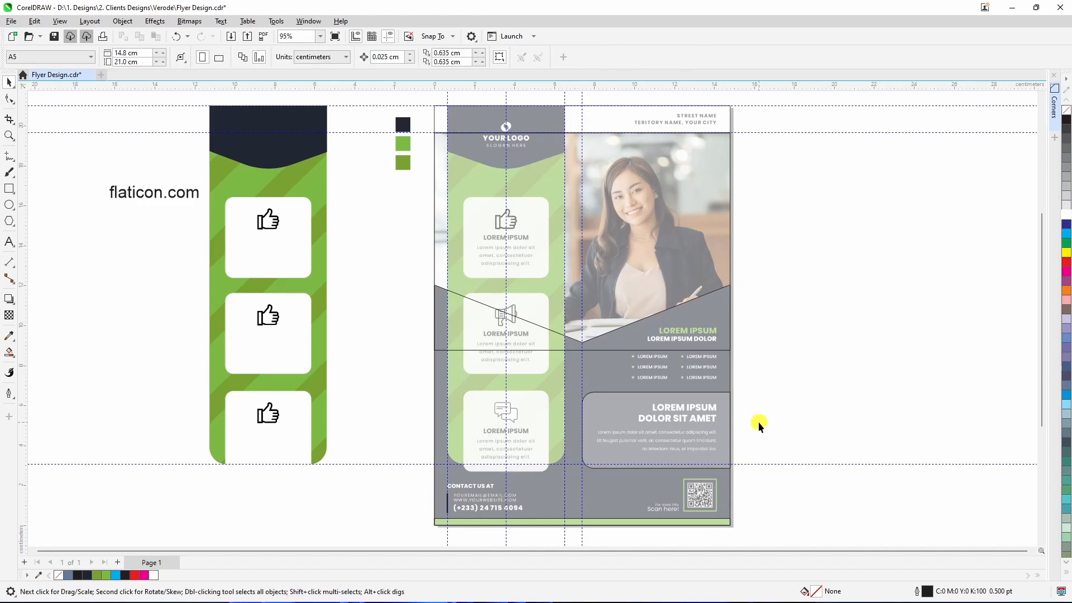
left_click(609, 500)
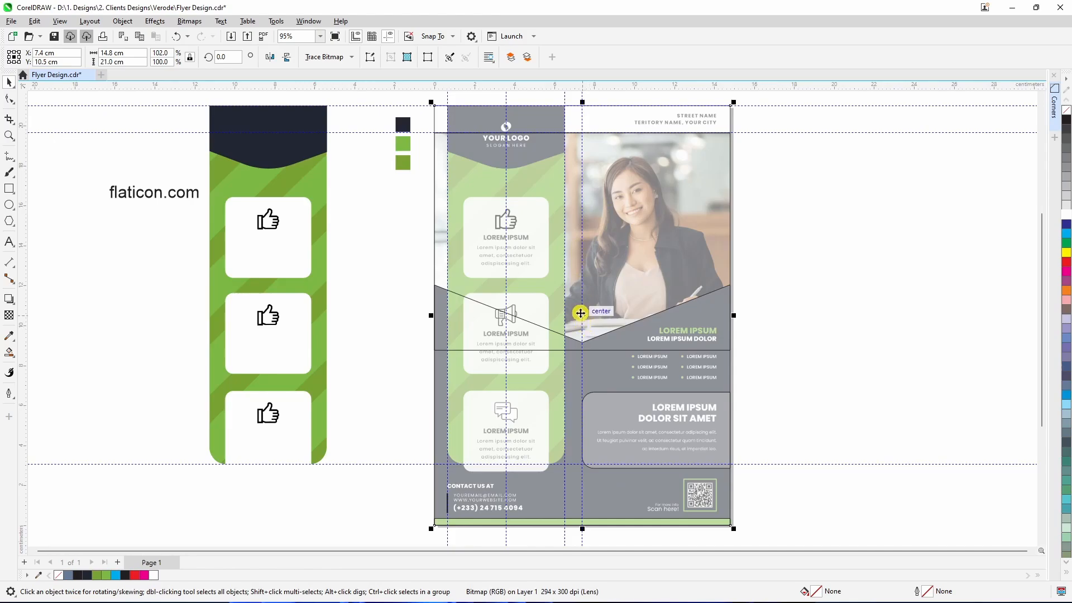
left_click_drag(582, 314, 891, 307)
left_click(738, 347)
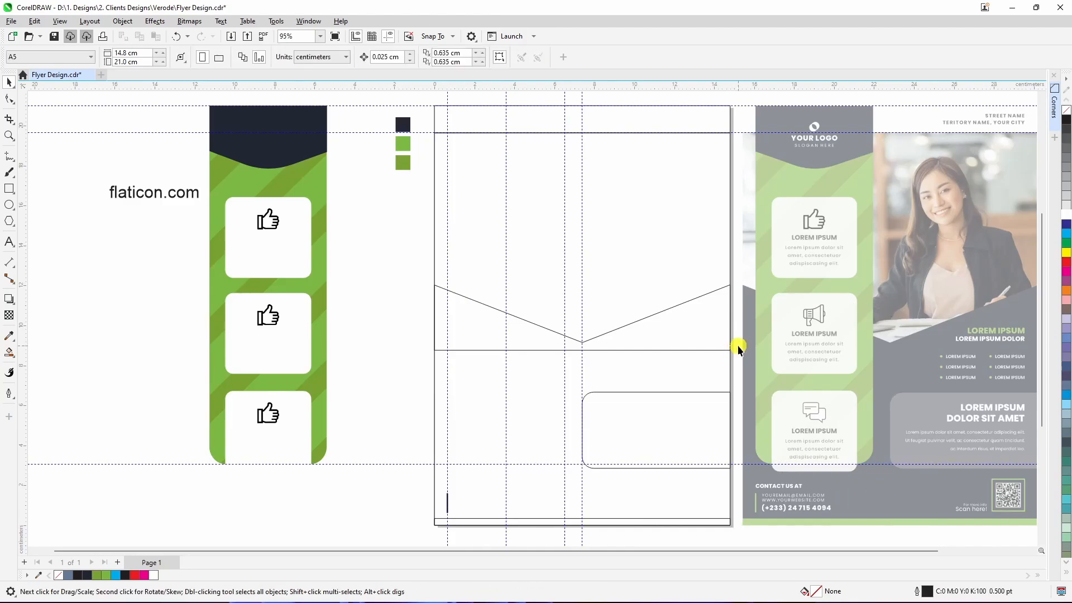
Step: Fill the V-shaped lower section with black (C0 M0 Y0 K100) and send it to the back of the page
left_click_drag(544, 549, 620, 542)
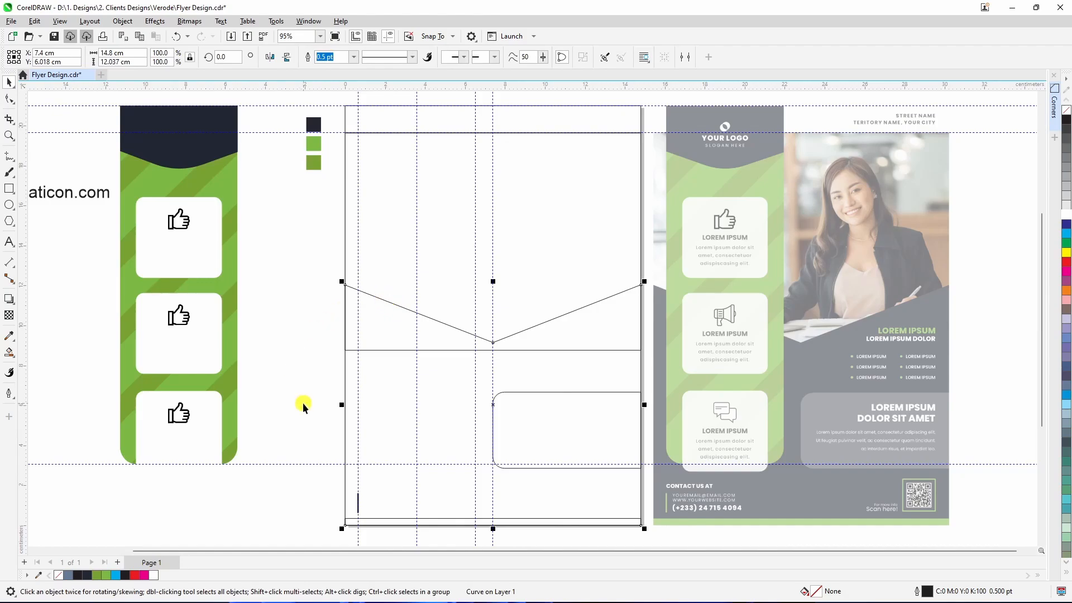
left_click(126, 575)
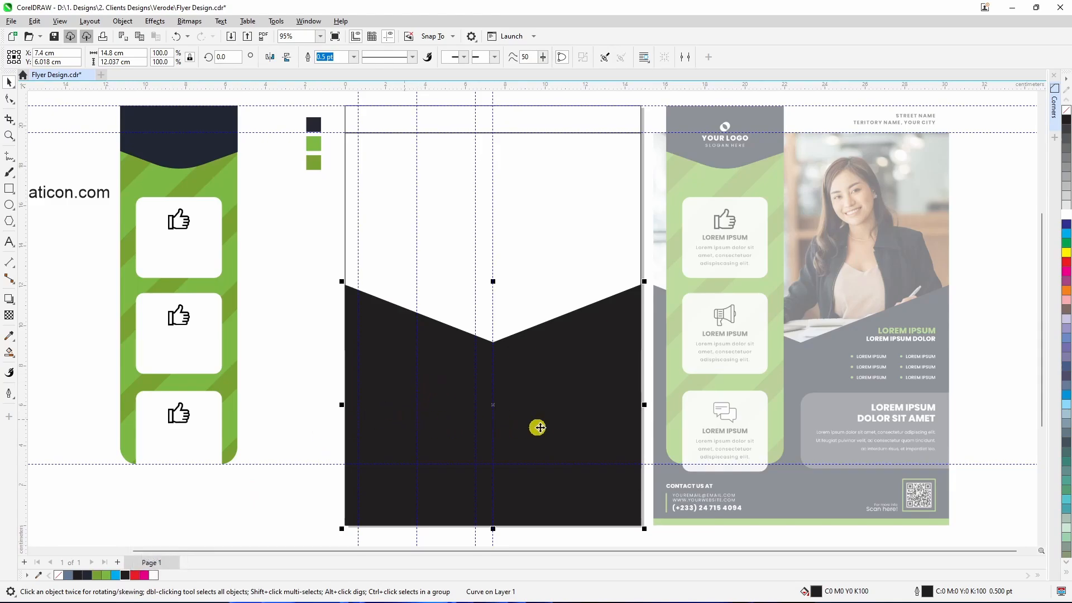
right_click(381, 415)
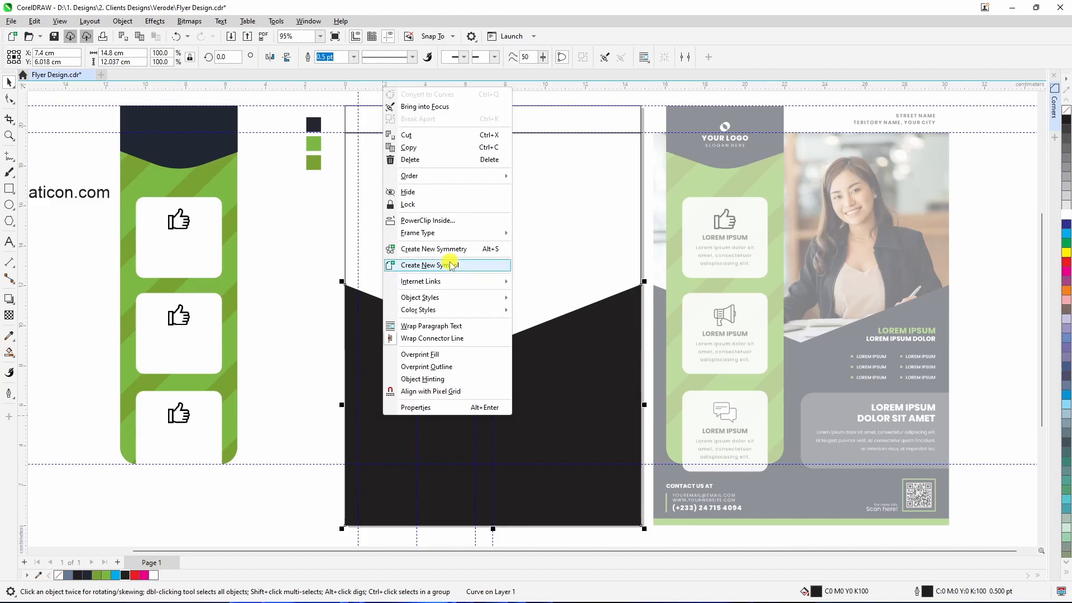
mouse_move(450, 177)
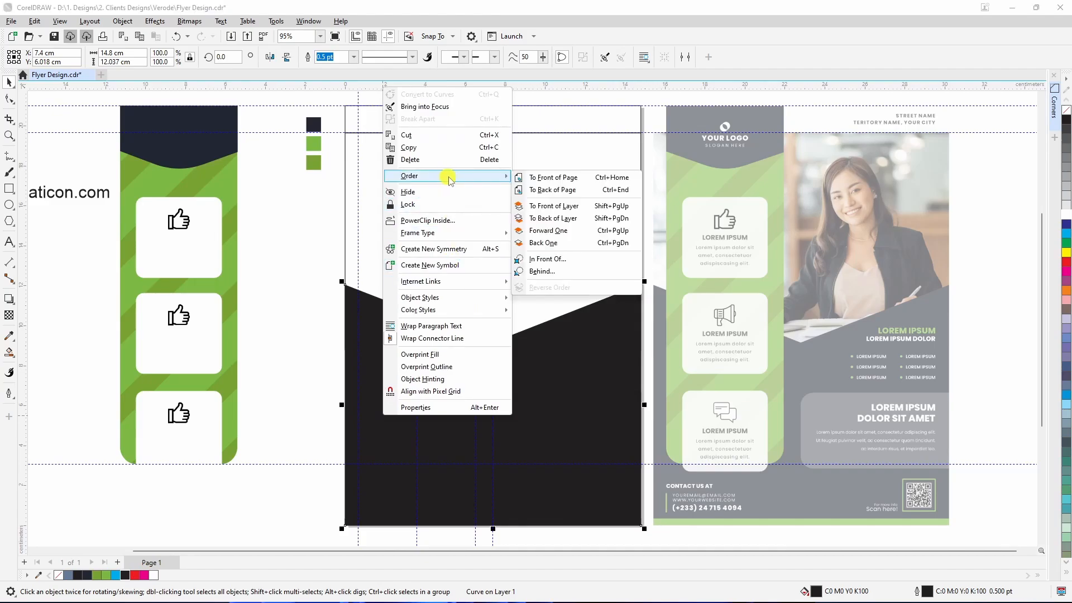
left_click(558, 190)
left_click(316, 484)
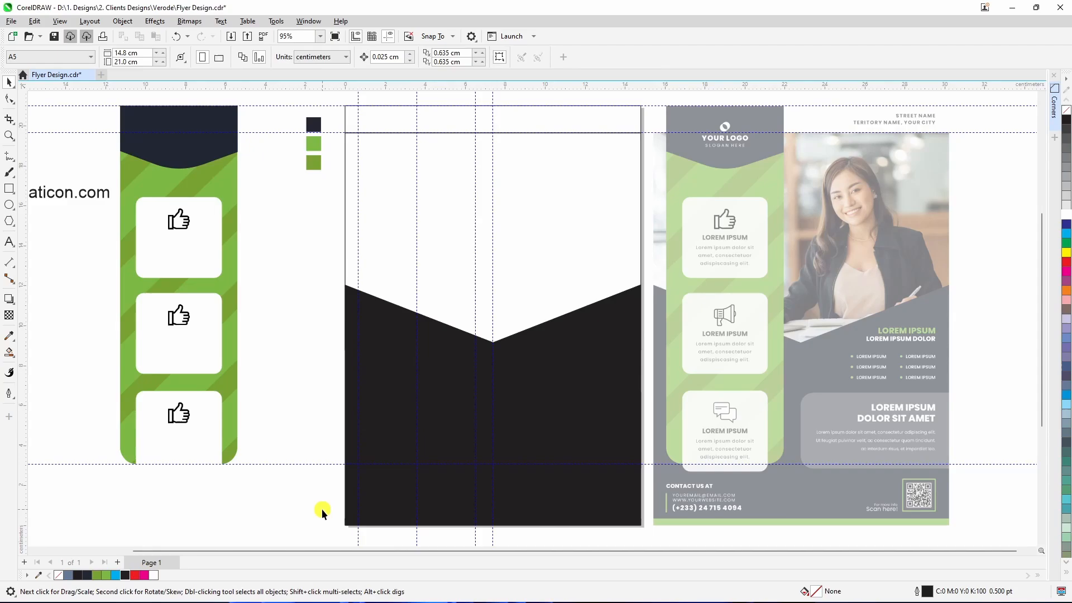
Step: Fill the thin bottom strip with green #7BB843 and remove the outlines from the strip and the V-shaped dark section
left_click_drag(647, 532, 648, 533)
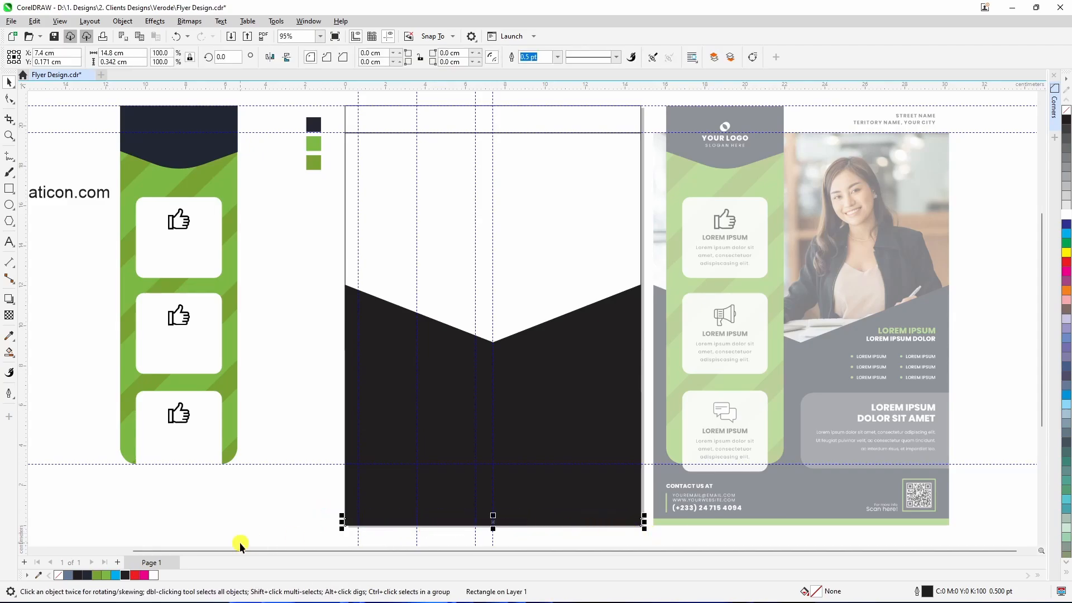
left_click(106, 577)
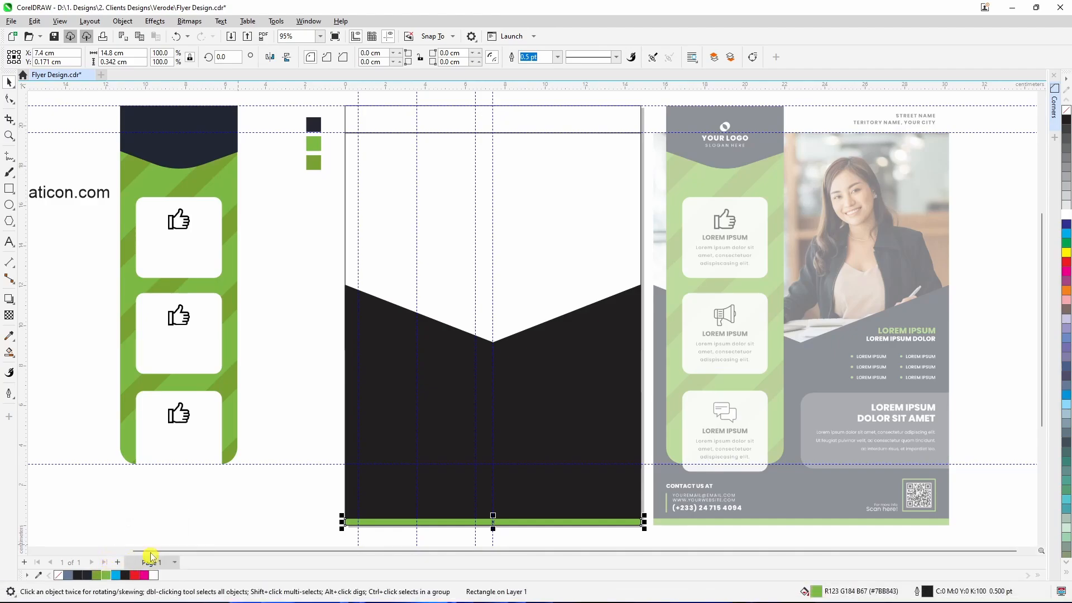
left_click(380, 521)
right_click(1066, 111)
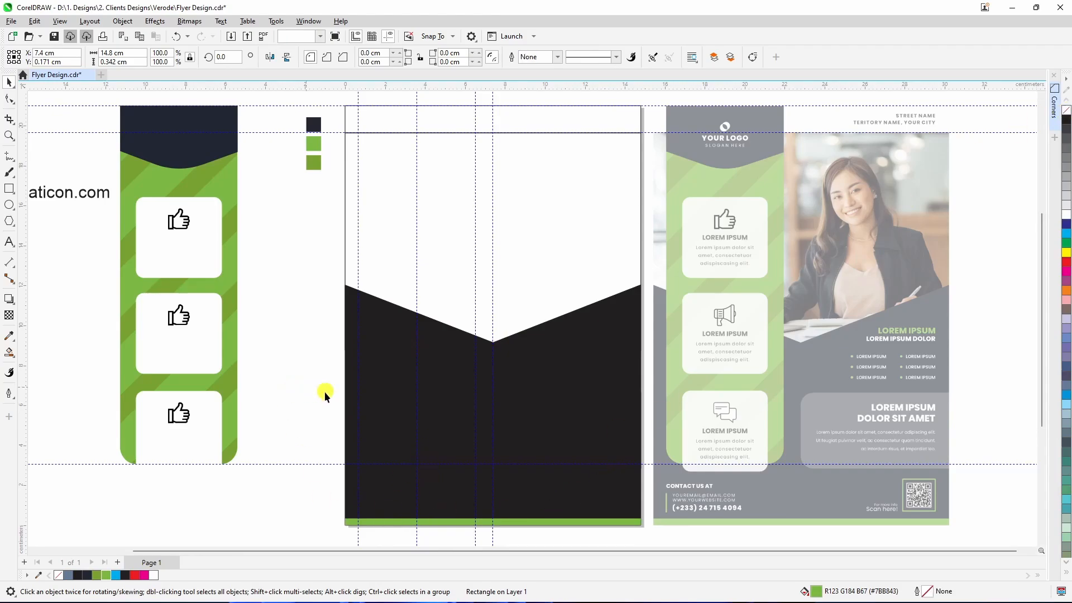
left_click(404, 406)
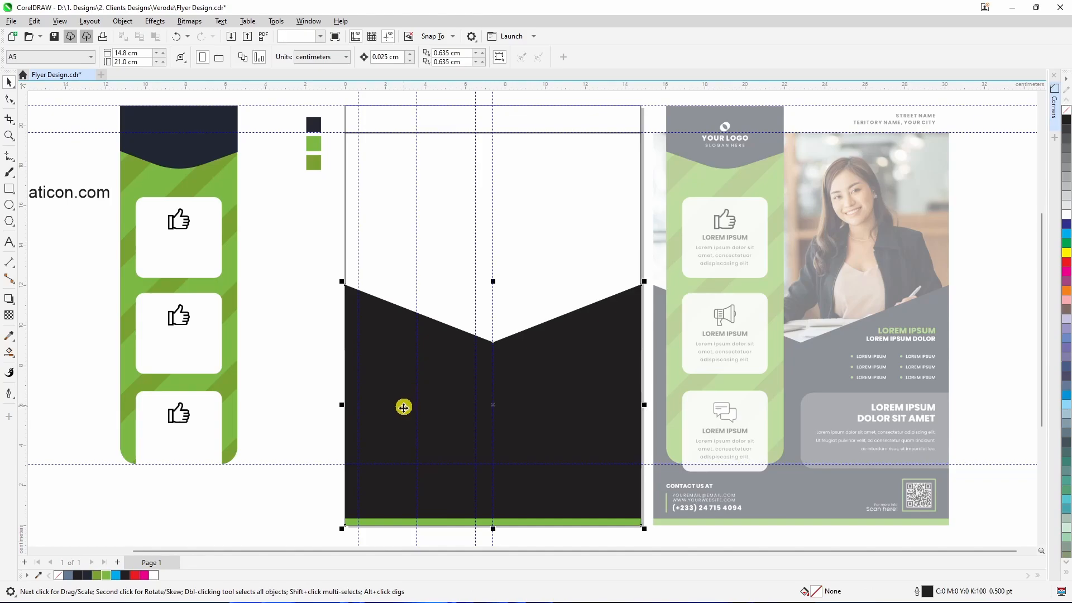
right_click(1059, 115)
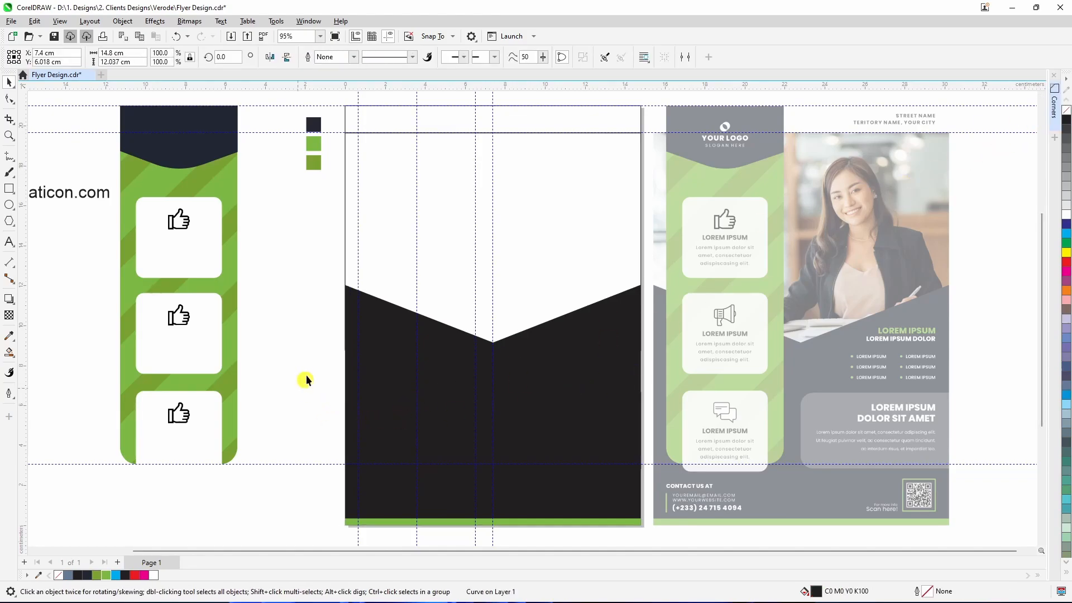
Step: Fill the rounded text box on the dark section with white and apply a uniform transparency to it
left_click_drag(317, 348, 651, 477)
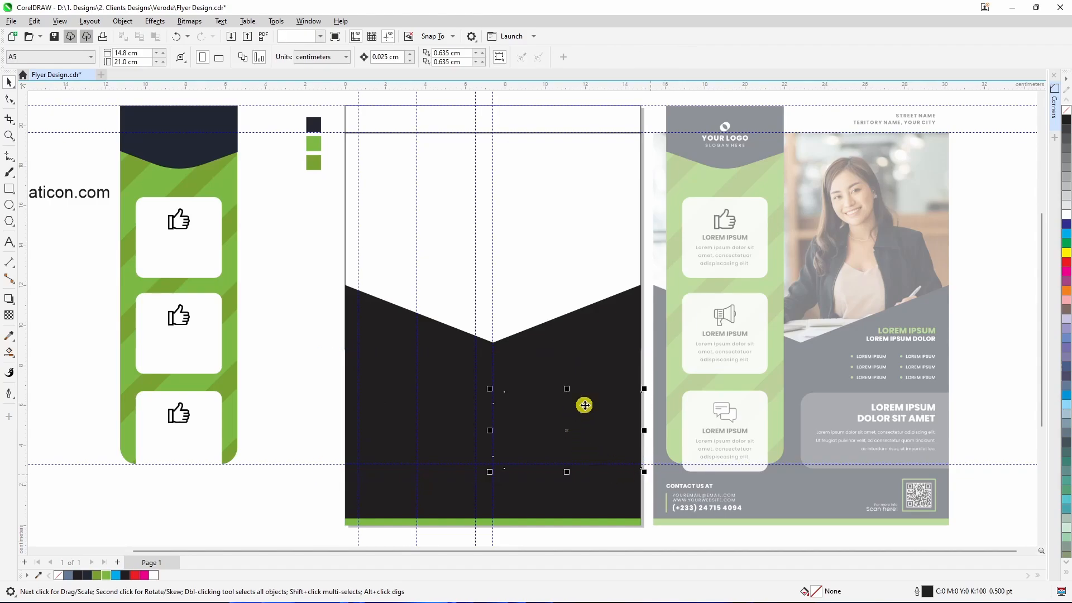
left_click(584, 405)
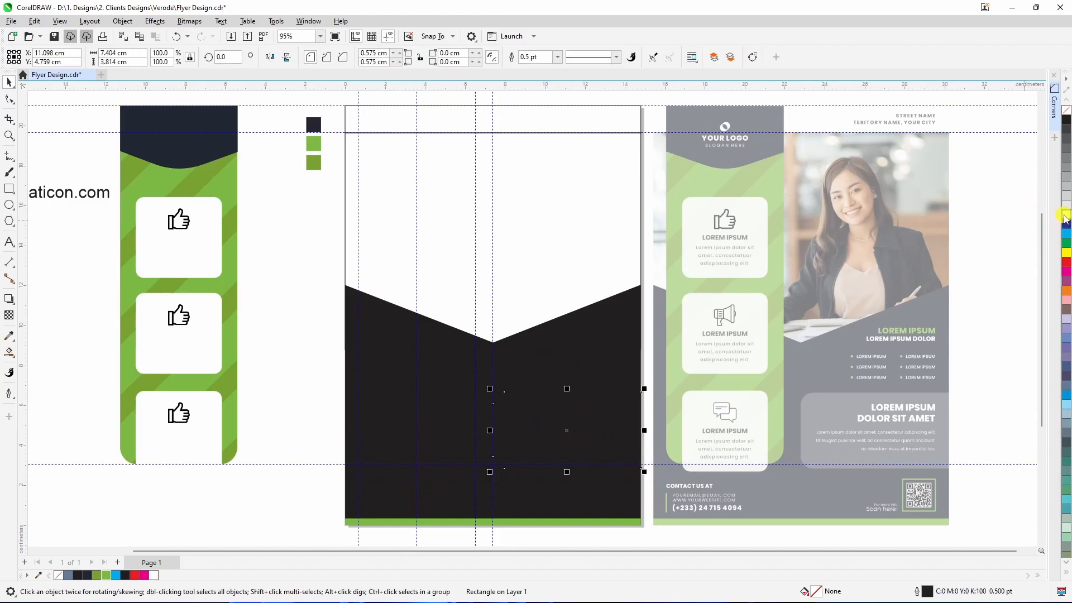
left_click(1065, 218)
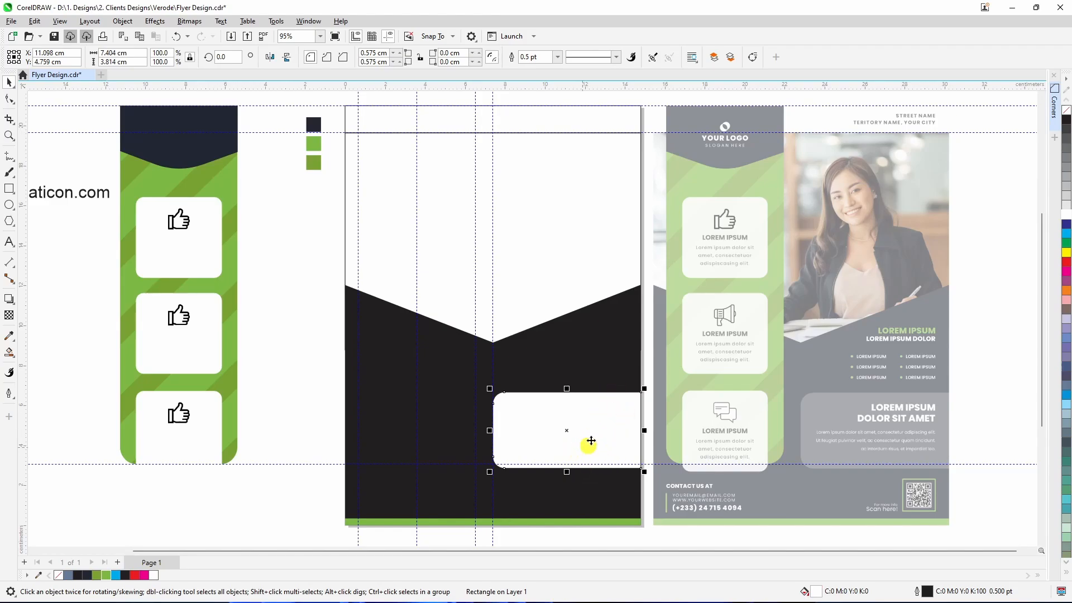
left_click(9, 316)
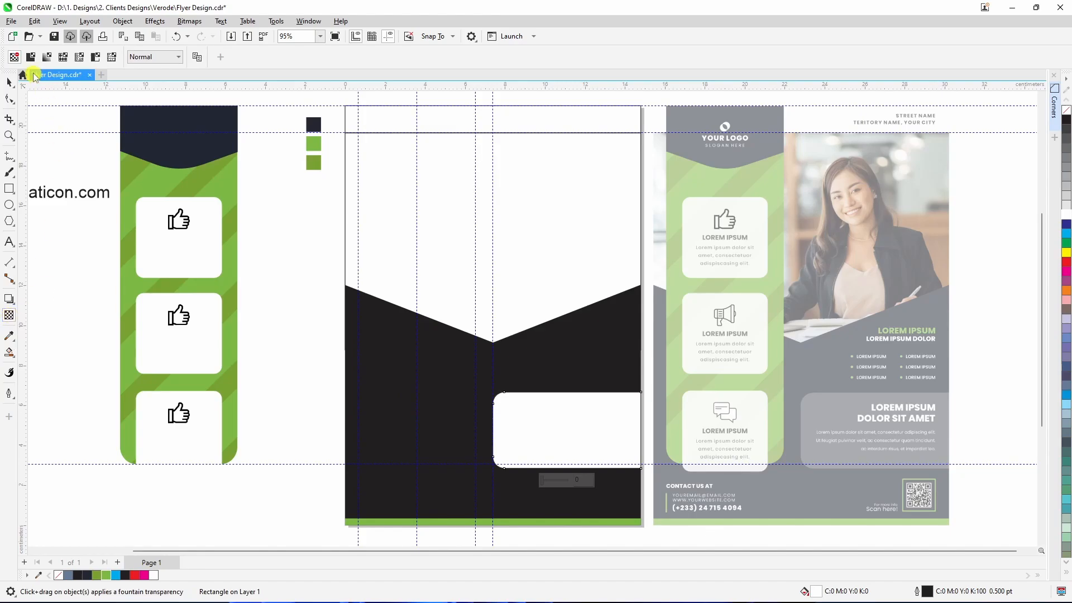
left_click(31, 57)
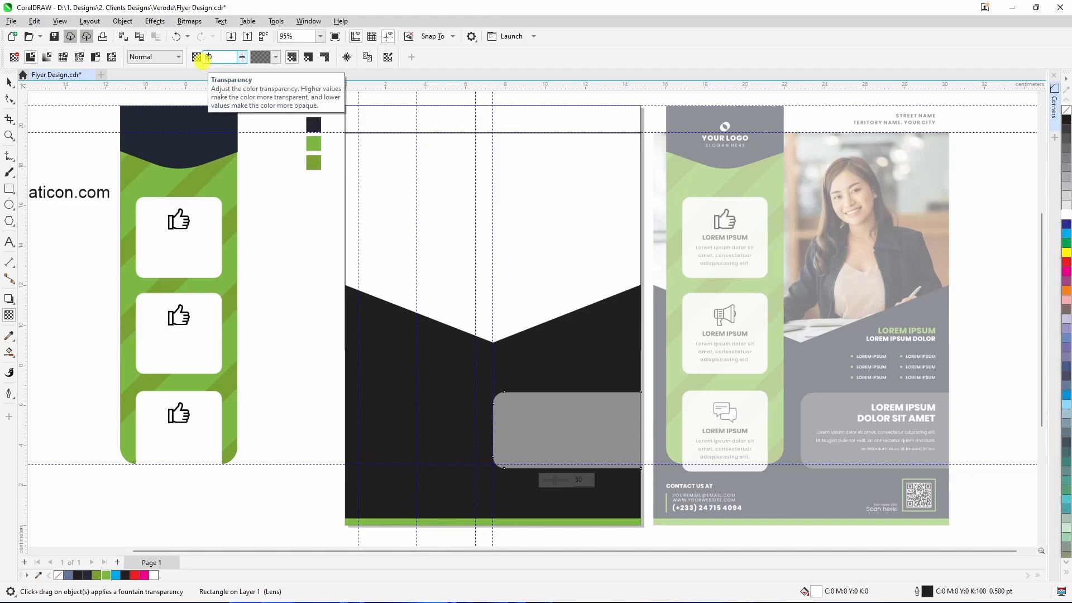
Step: Try transparency values of 80, 75 and 60 on the rounded text box
type("80")
key("Return")
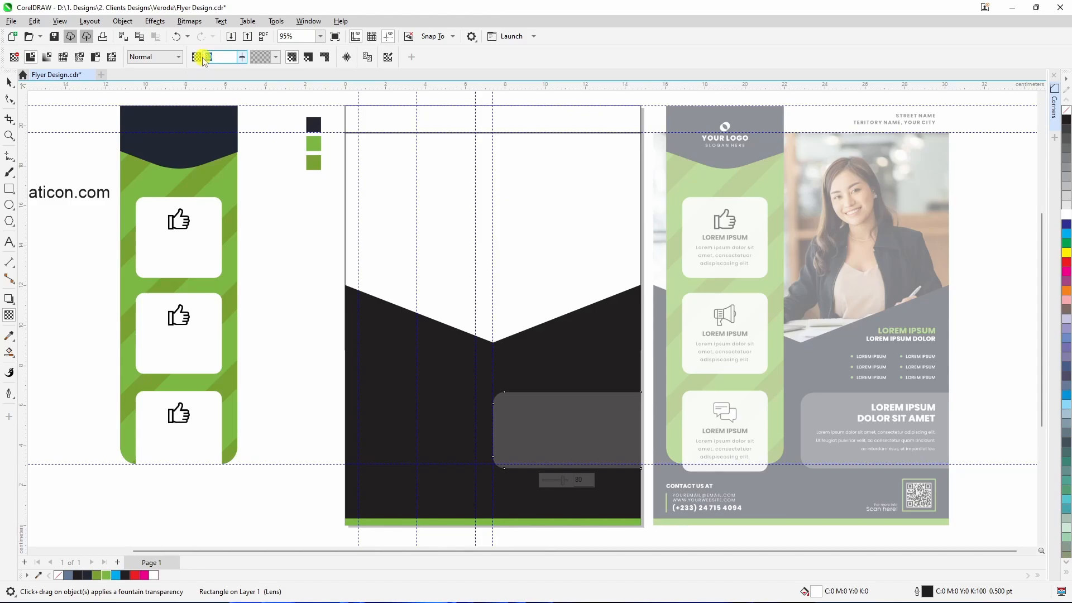
type("75")
key("Return")
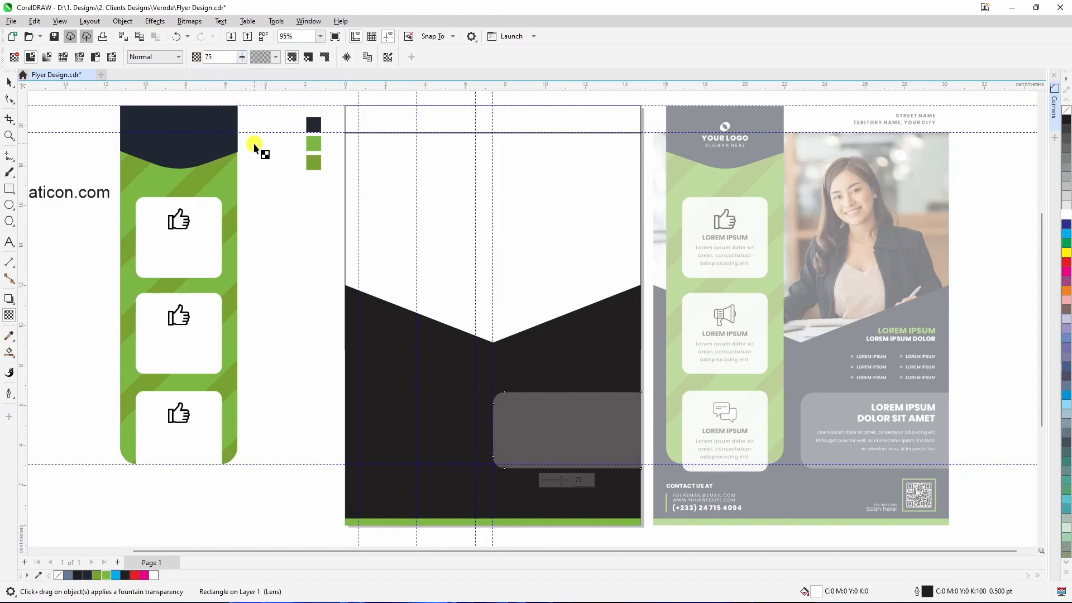
scroll(413, 321, "down", 1)
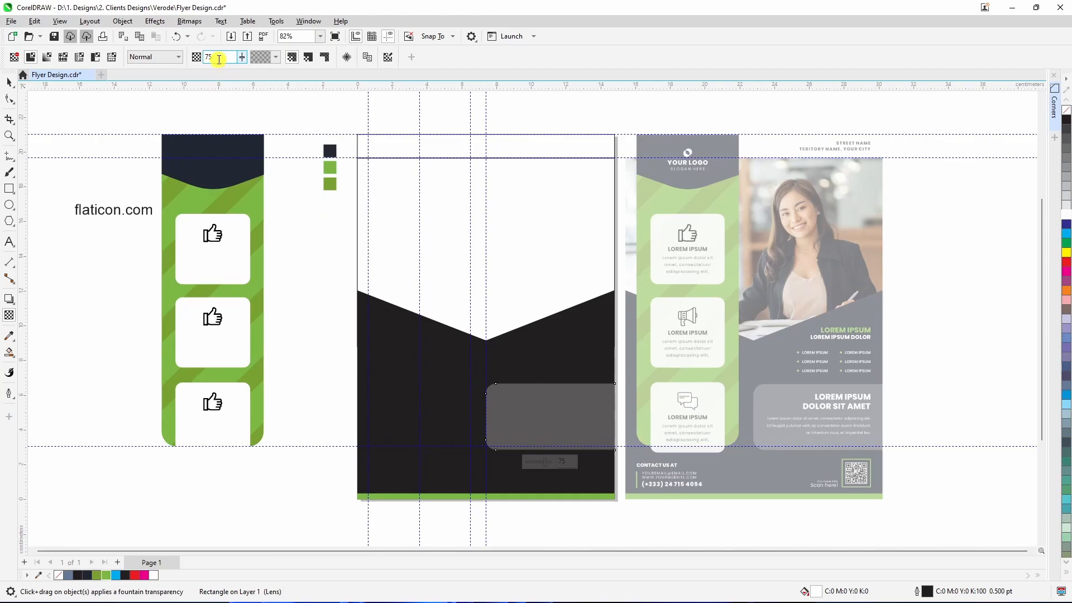
type("60")
key("Return")
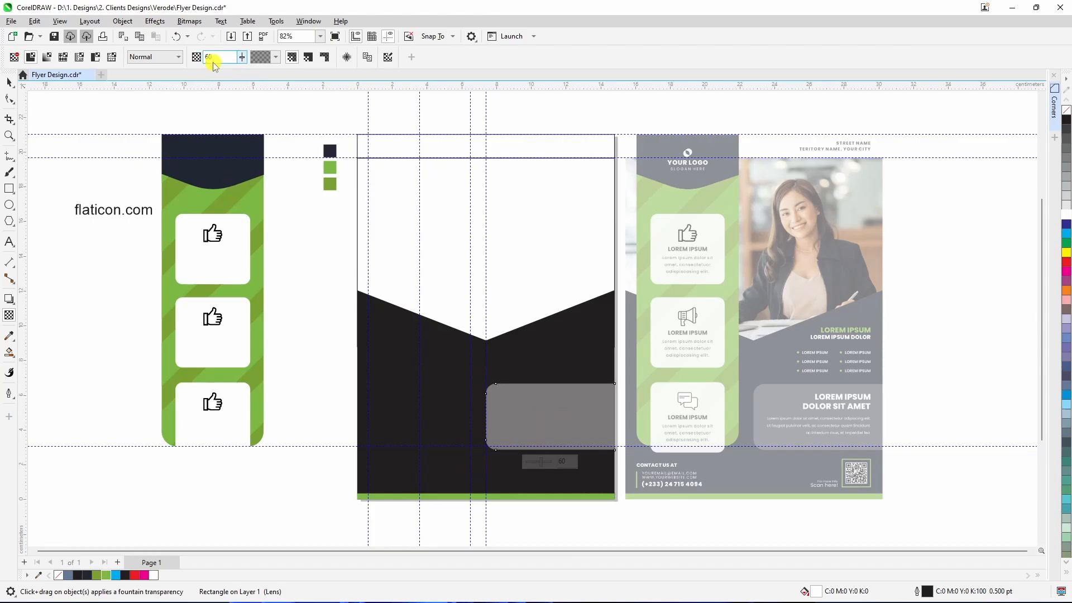
Step: Set the rounded text box's uniform transparency to 65 and return to the Pick tool
type("65")
key("Return")
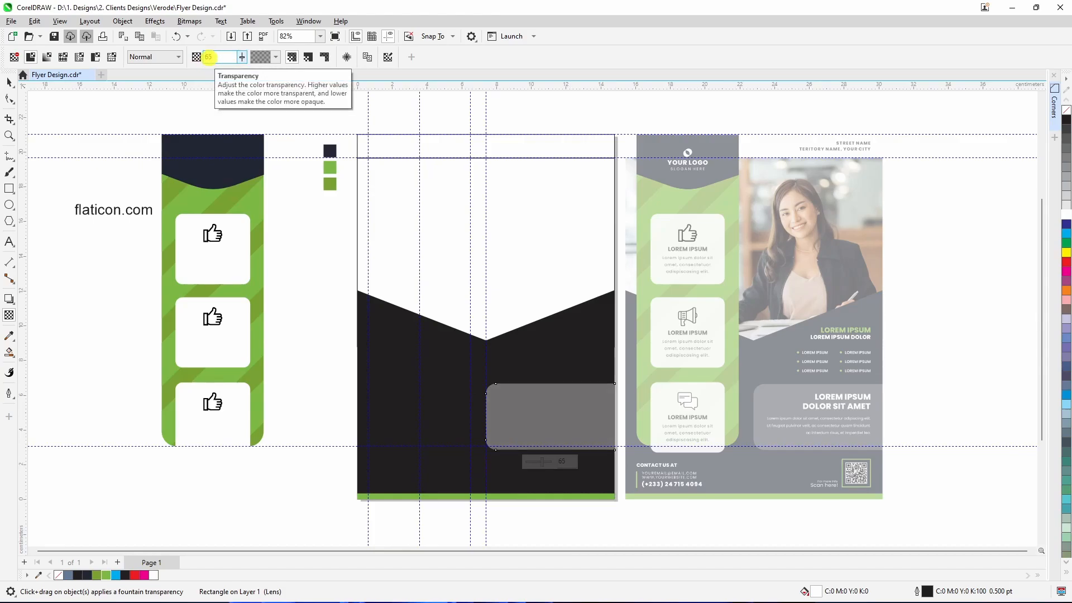
left_click(10, 83)
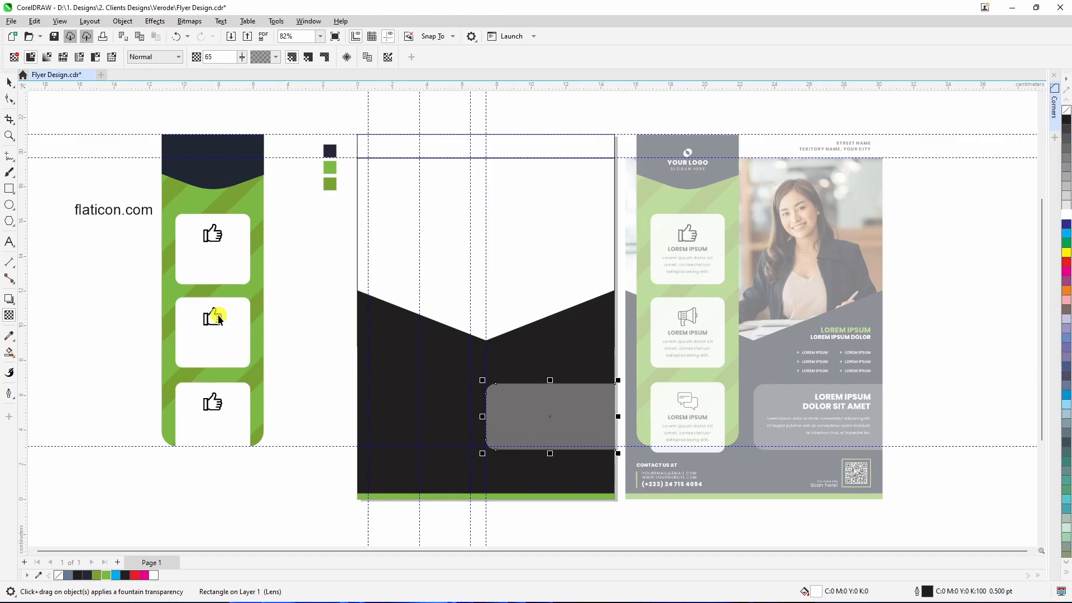
Step: Apply the light green outline color to the short vertical line just above the green bottom strip
left_click(283, 363)
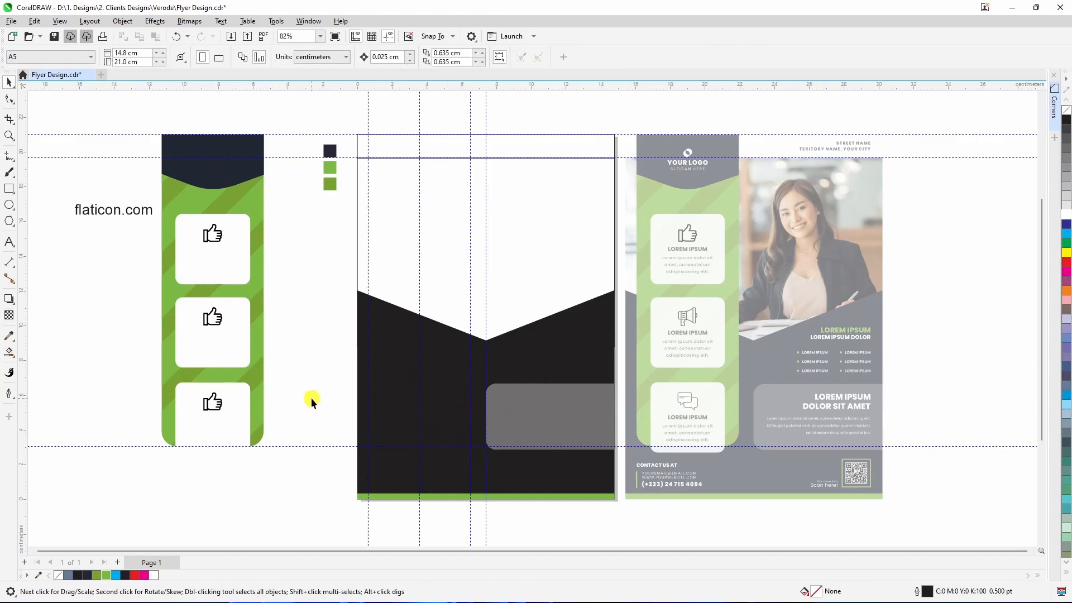
left_click_drag(311, 397, 386, 504)
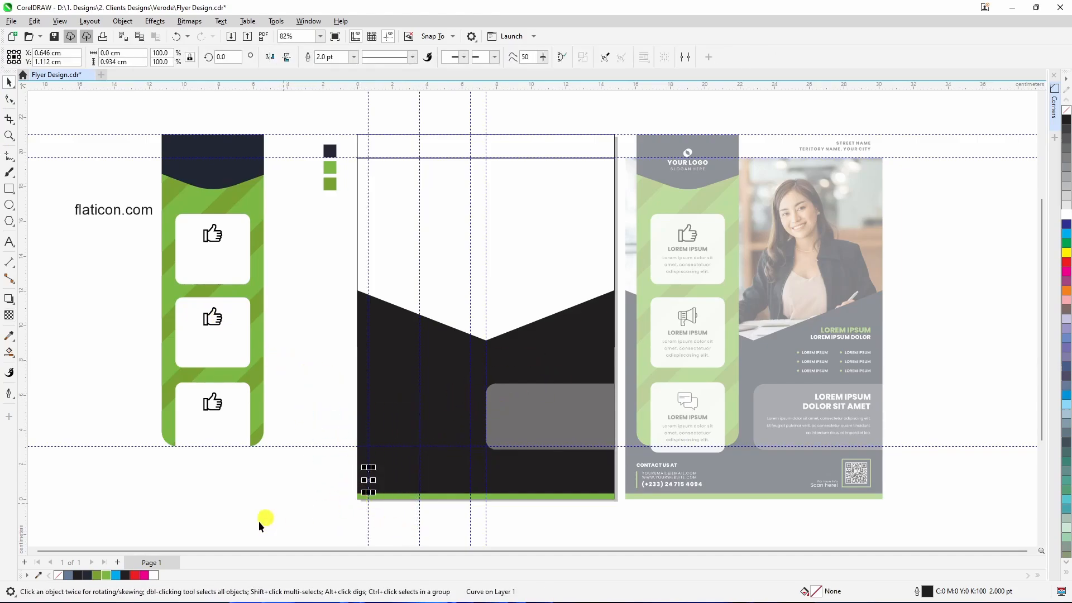
right_click(106, 575)
left_click(381, 511)
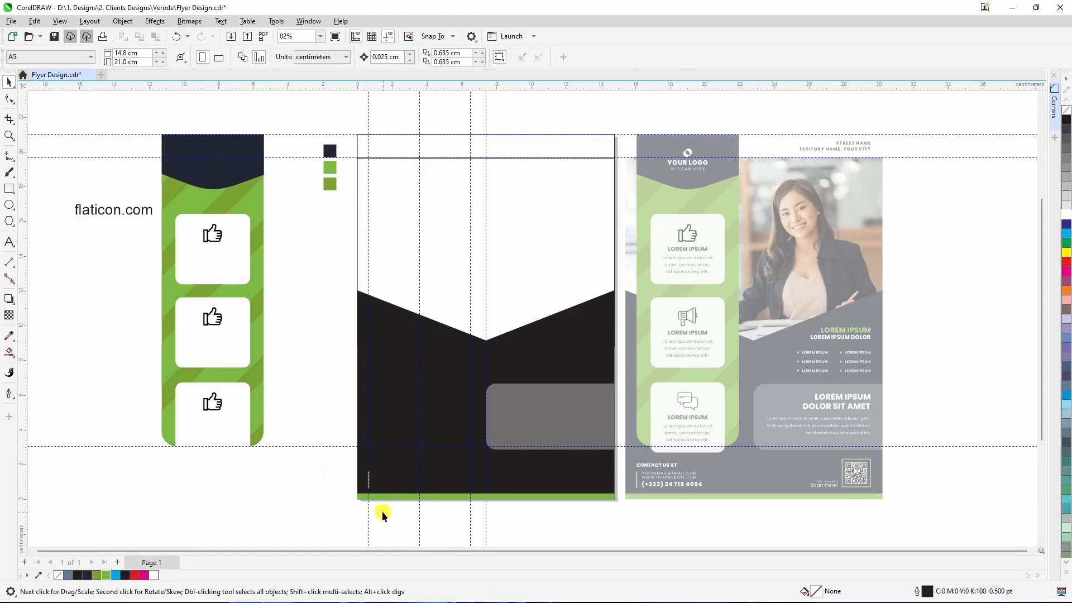
scroll(382, 511, "up", 3)
scroll(381, 490, "up", 2)
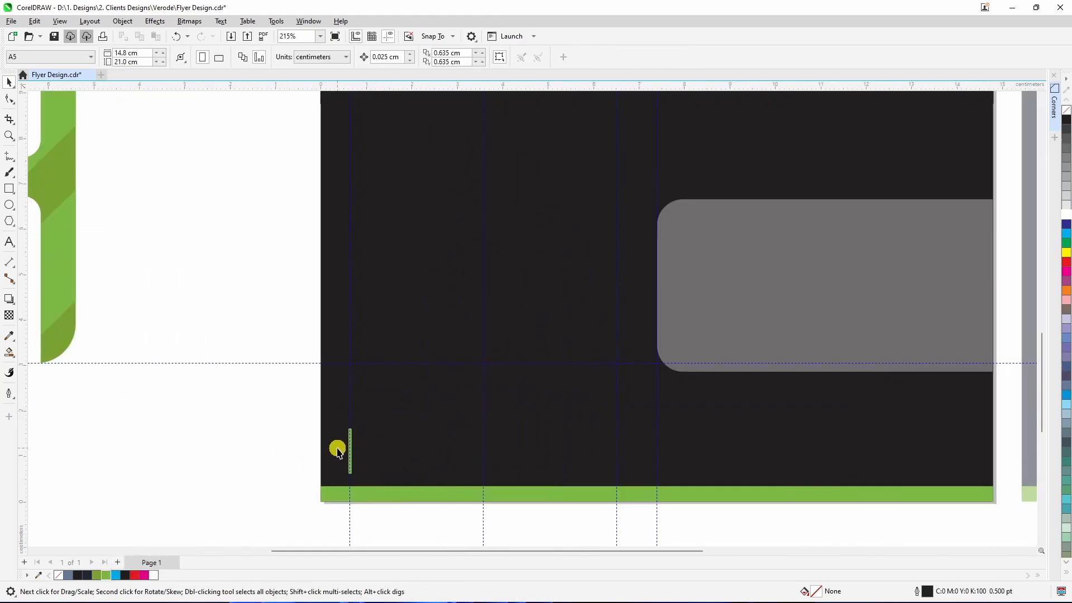
scroll(329, 450, "down", 6)
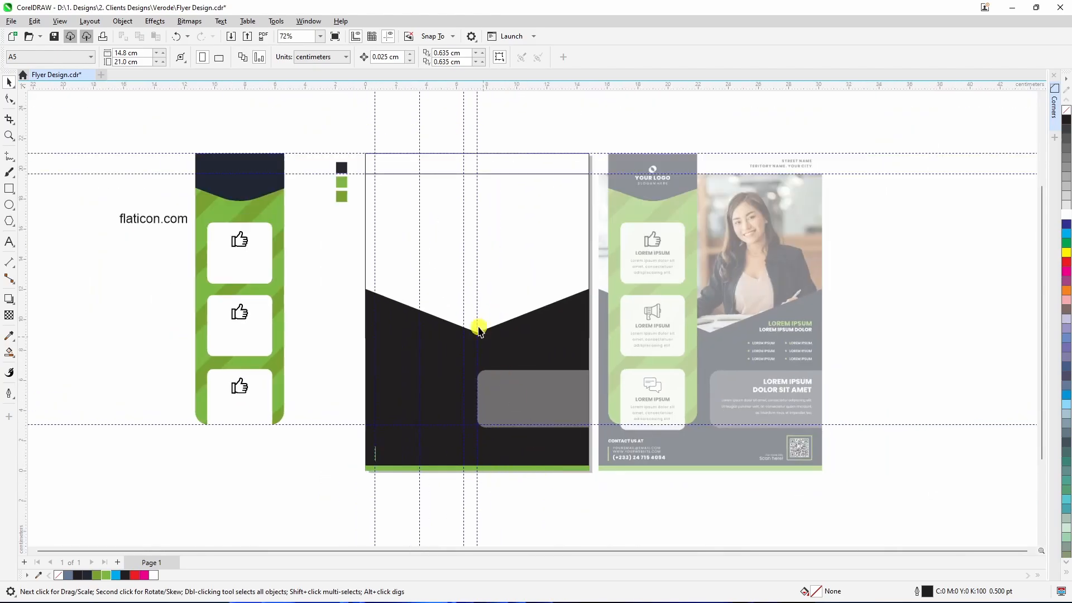
Step: Try a uniform transparency of 55 on the rounded text box and set it back to 65
scroll(479, 327, "up", 1)
left_click(552, 415)
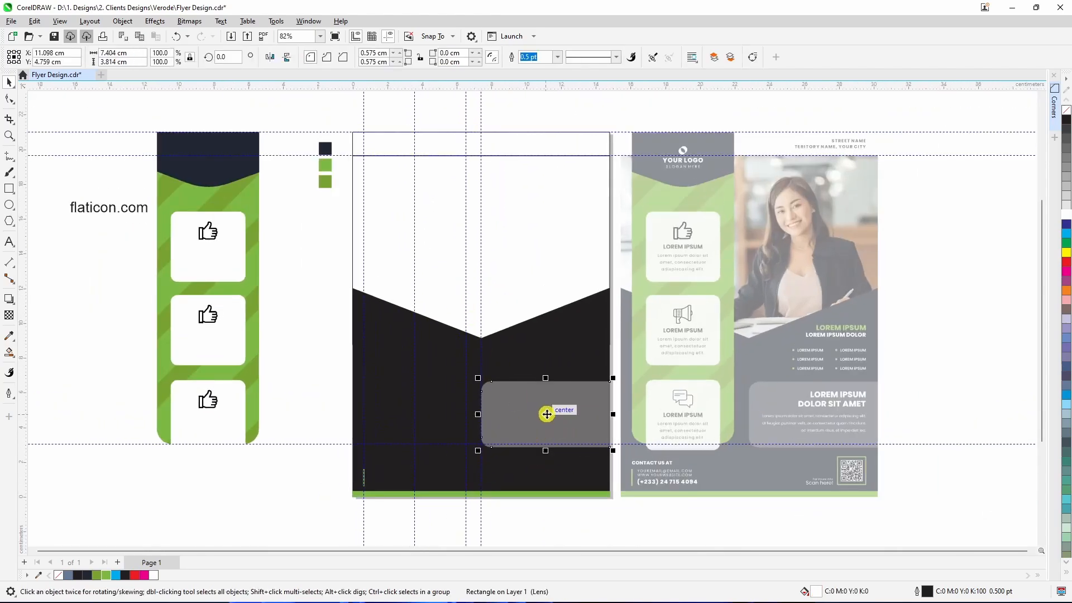
left_click(9, 315)
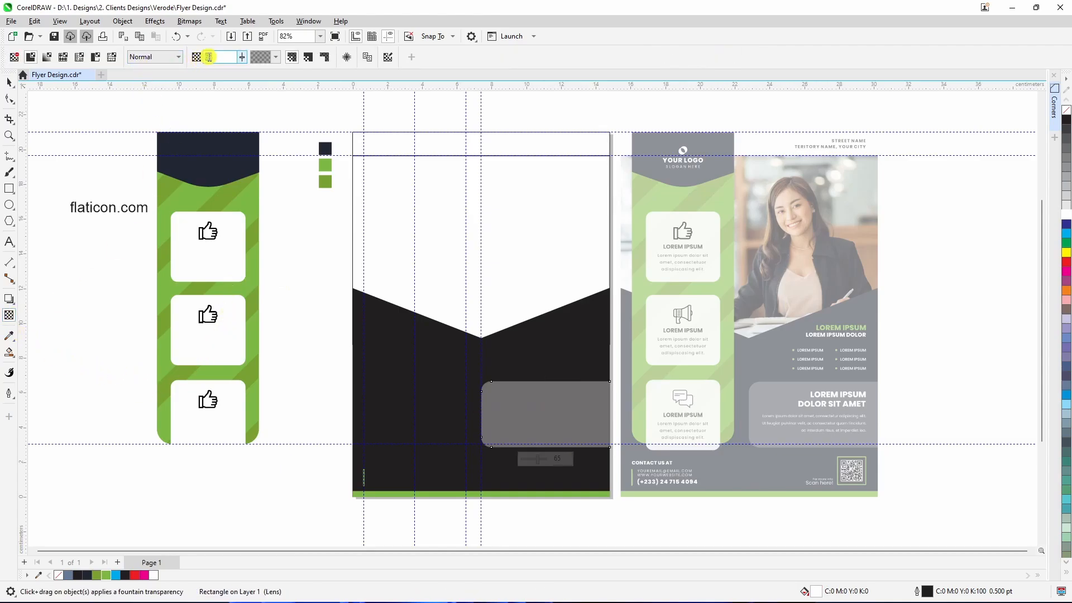
key("Return")
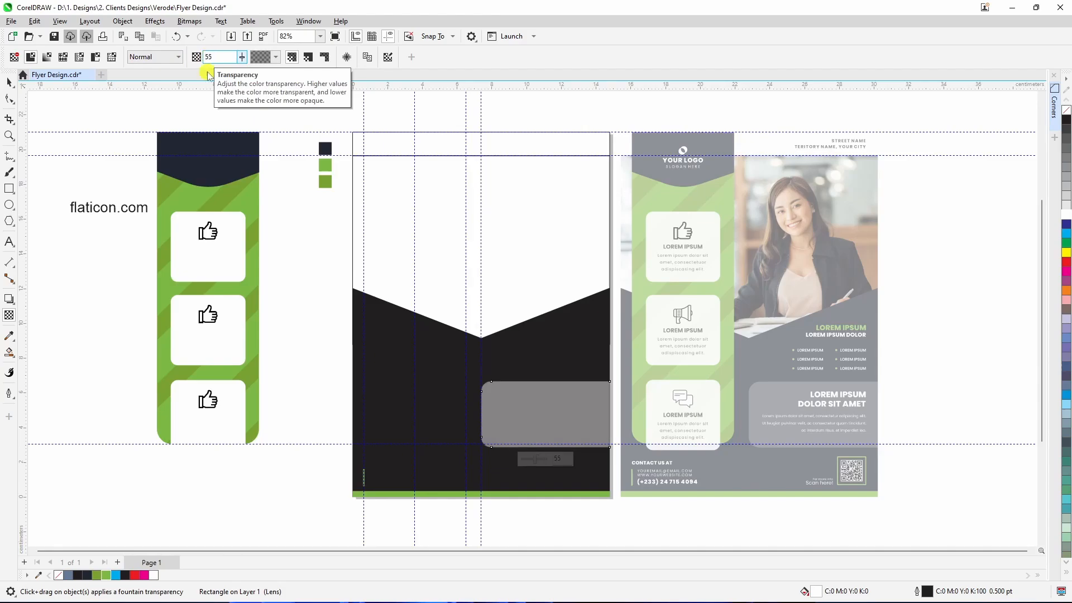
double_click(214, 58)
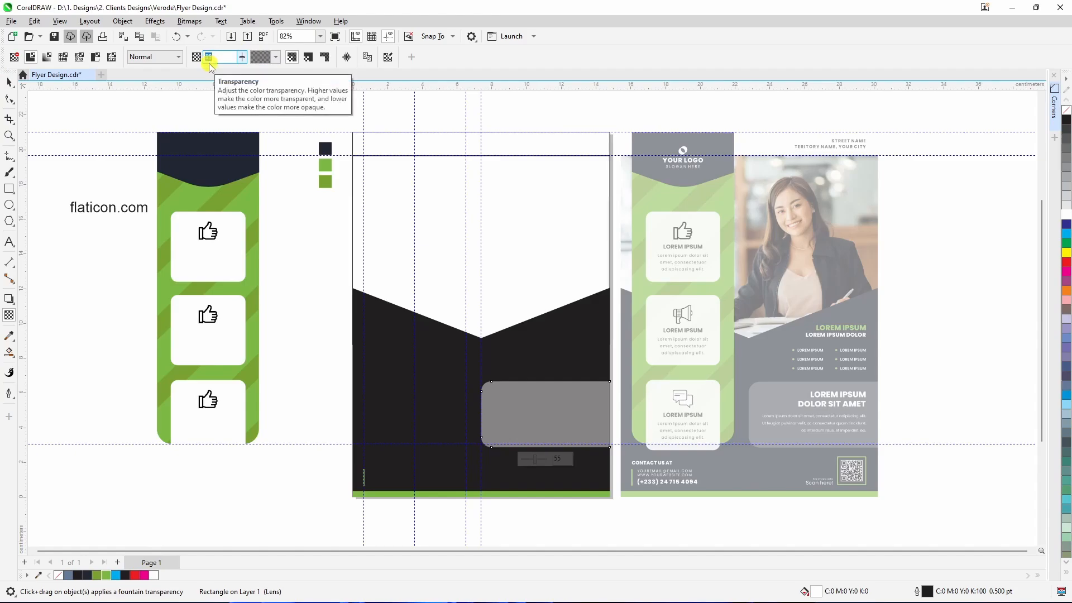
key("Return")
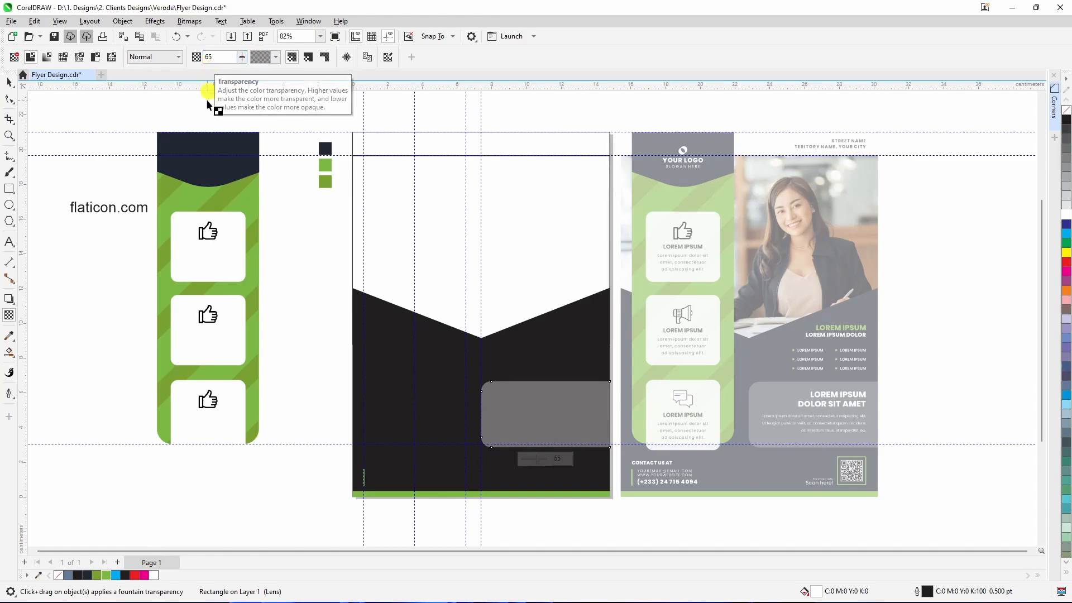
left_click(8, 83)
left_click(299, 308)
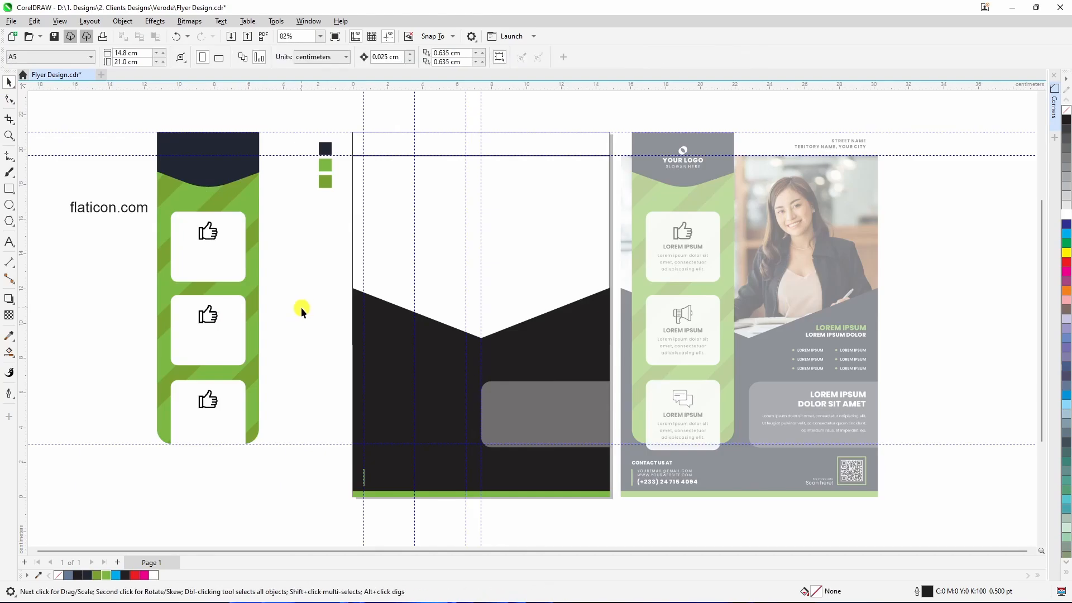
left_click(444, 364)
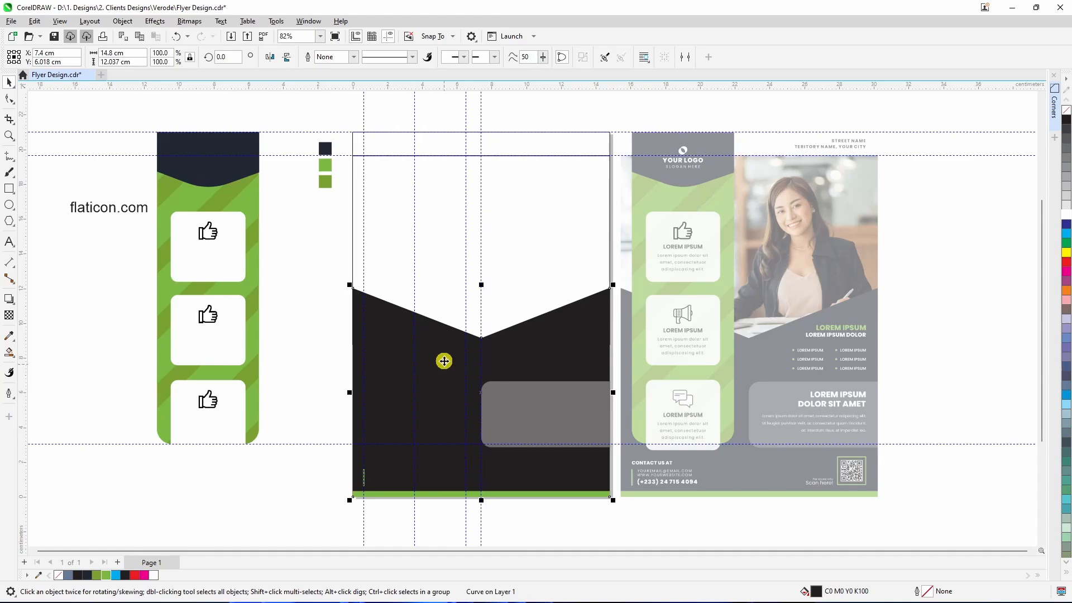
left_click(522, 229)
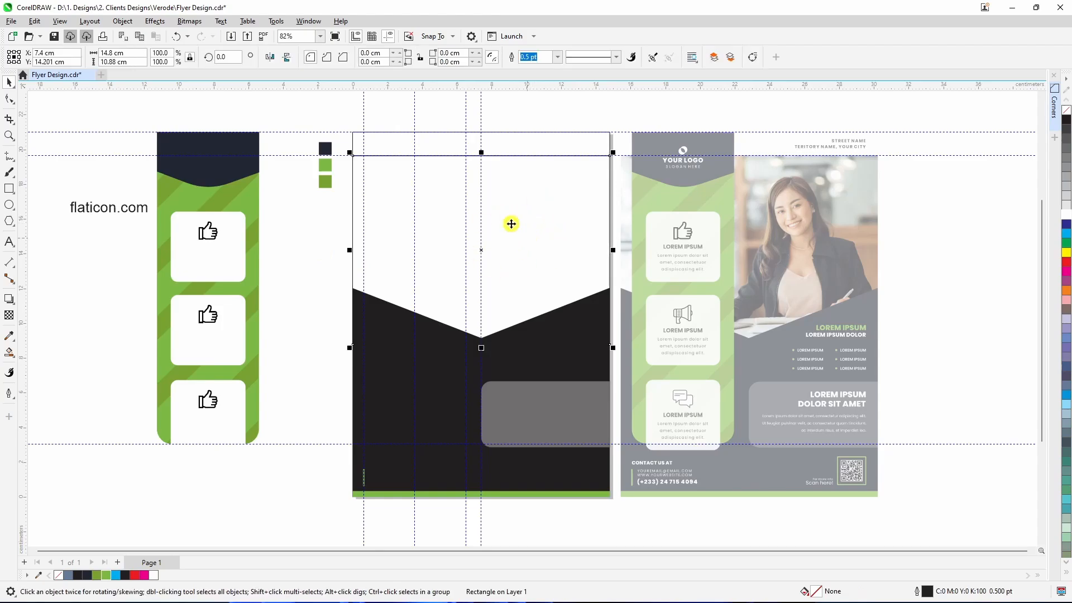
left_click(316, 245)
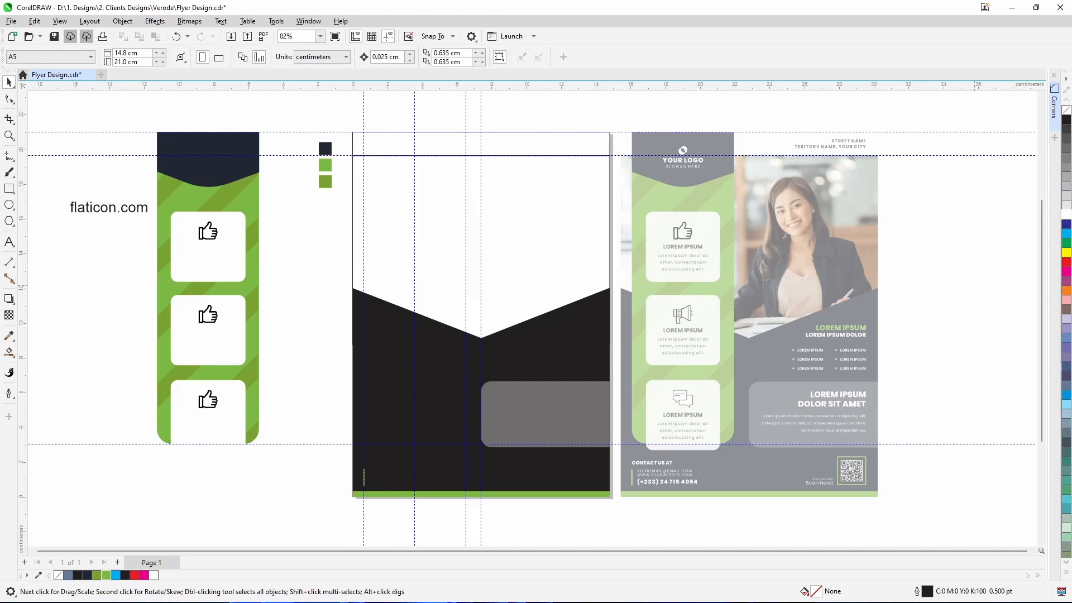
Step: Paste the photo of the woman at the desk into the document and move it off the page beside the flyer
key("alt+Tab")
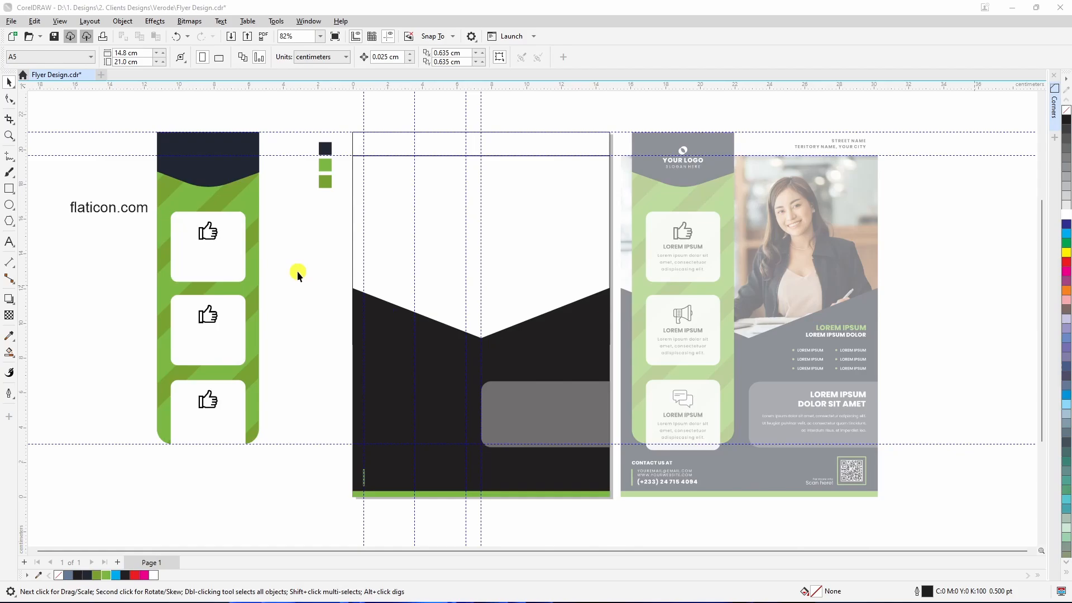
key("ctrl+v")
scroll(546, 337, "down", 1)
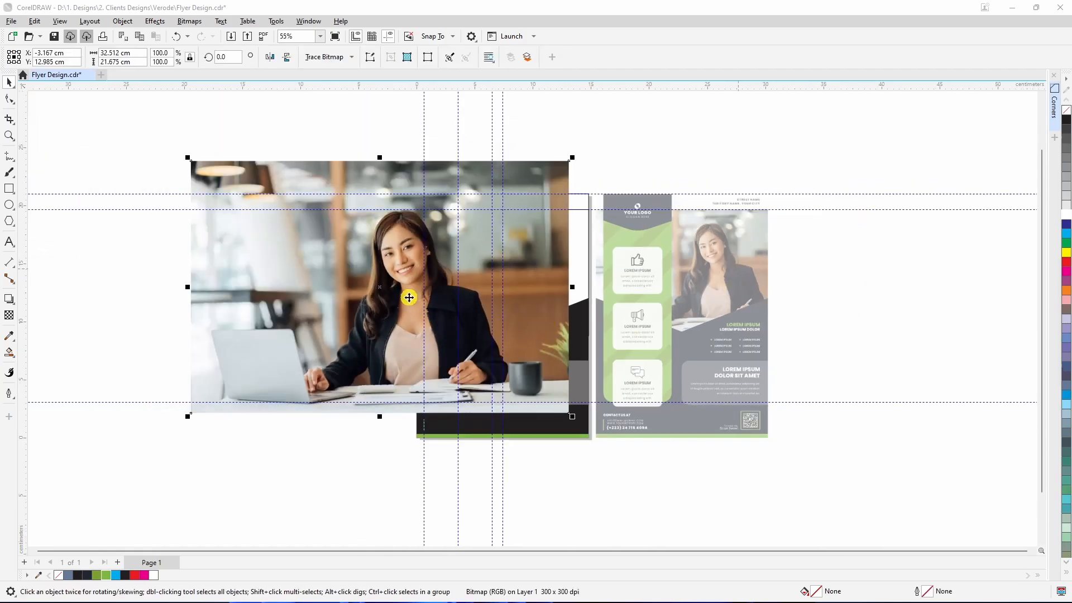
left_click_drag(383, 246, 221, 307)
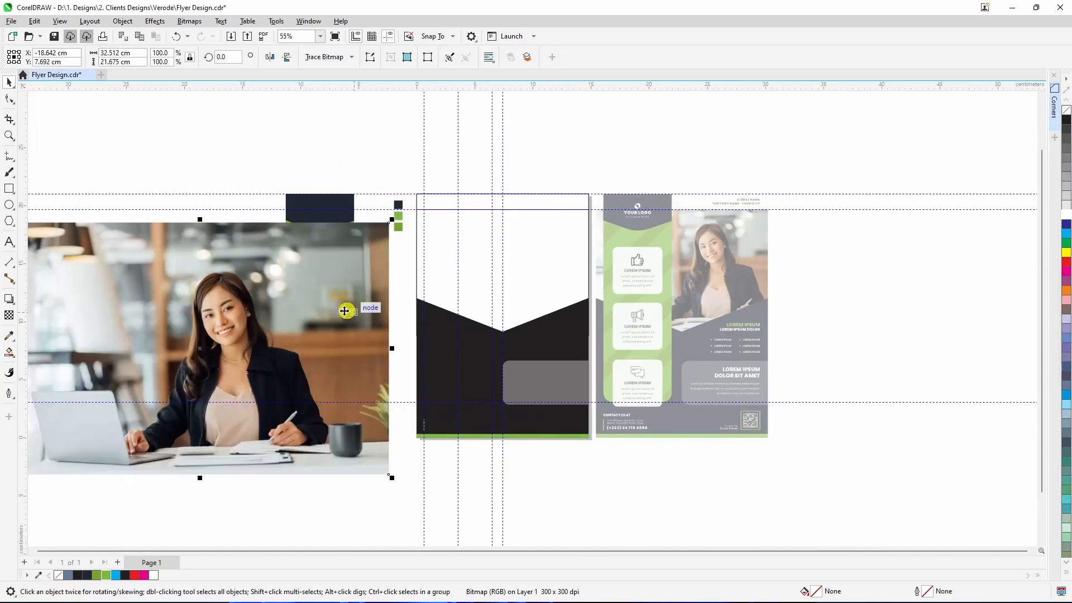
Step: PowerClip the photo inside the large rectangle below the flyer's header area
left_click(559, 262)
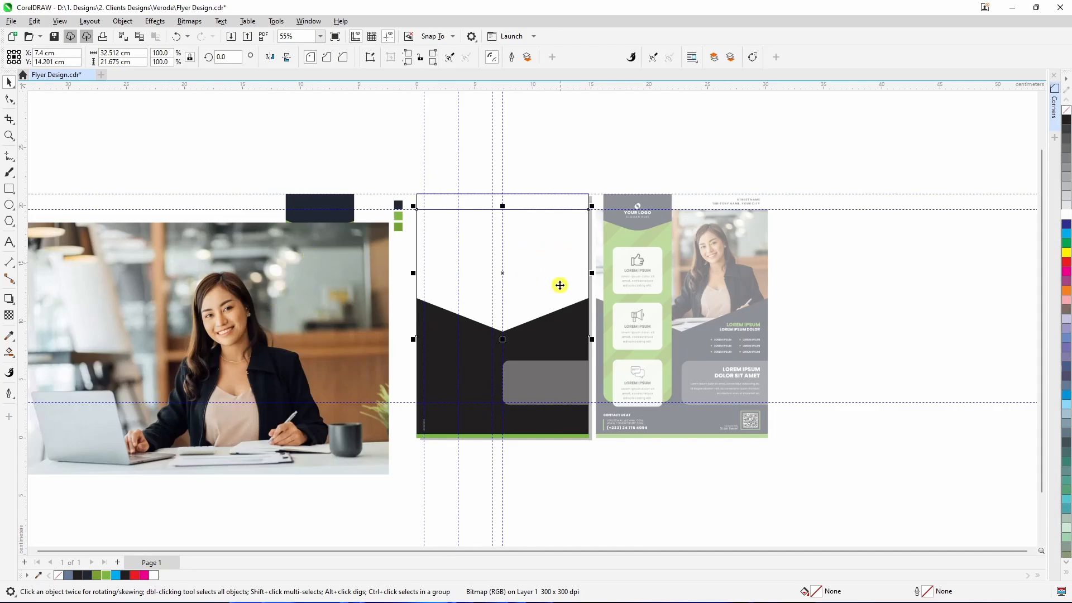
left_click(306, 291)
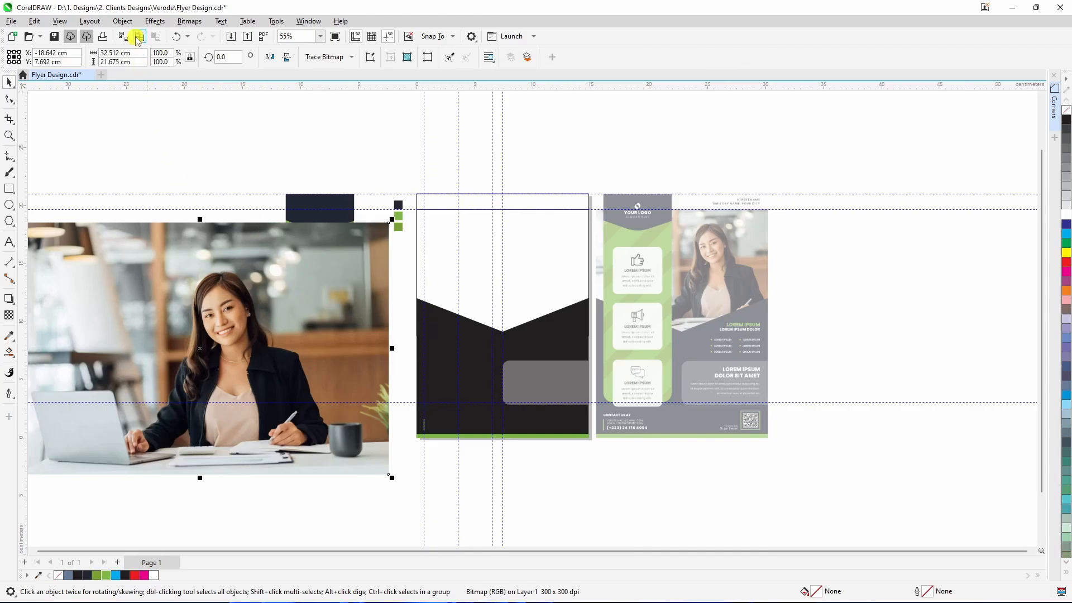
left_click(124, 23)
mouse_move(145, 63)
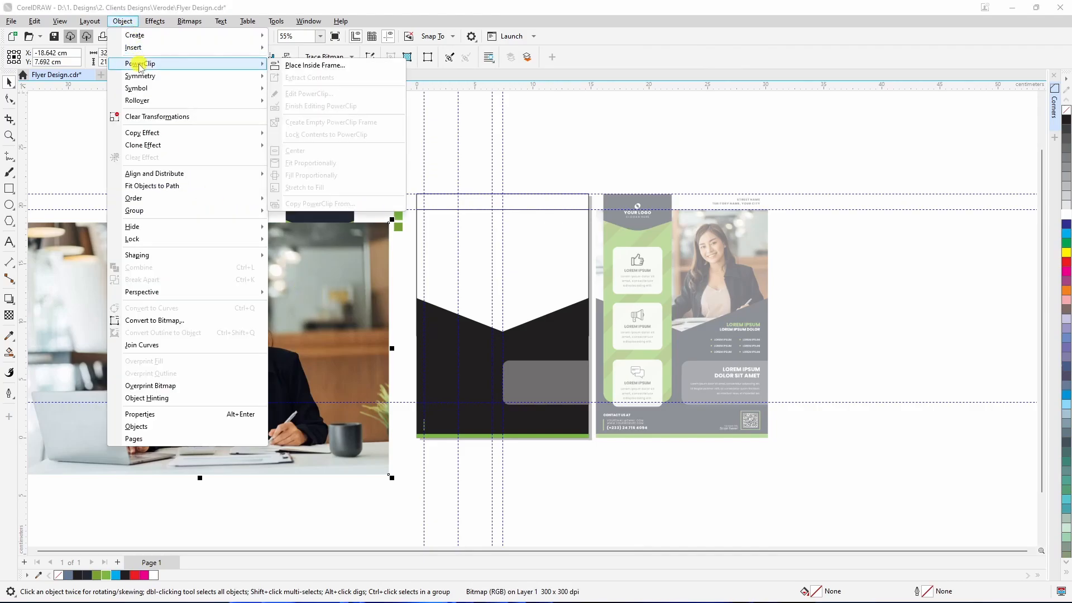
left_click(316, 65)
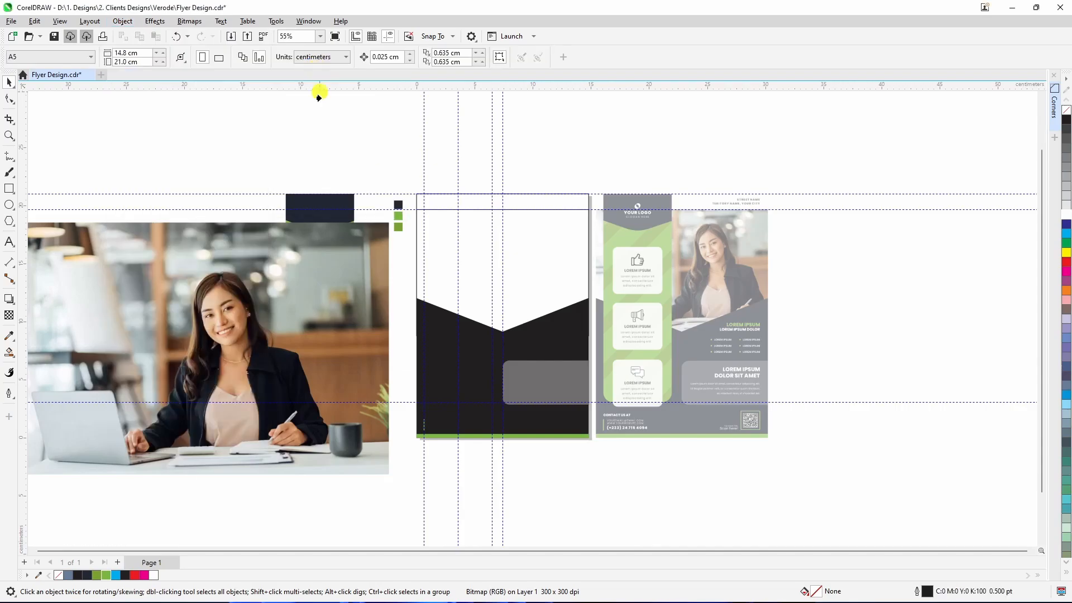
left_click(566, 263)
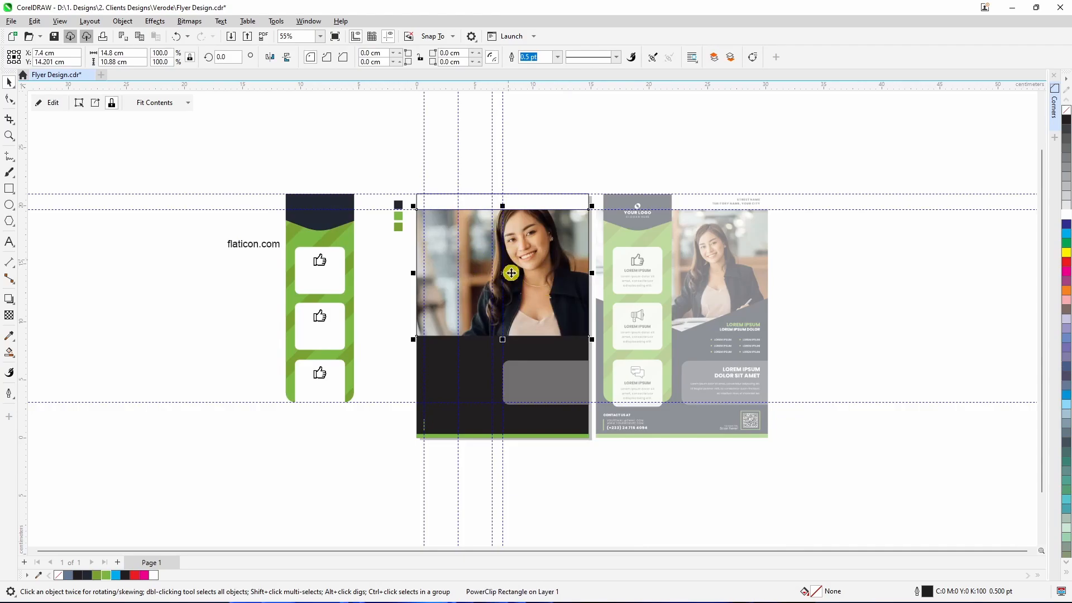
Step: Send the PowerClip photo frame to the back of the page, behind the dark V-shaped section
scroll(500, 335, "up", 4)
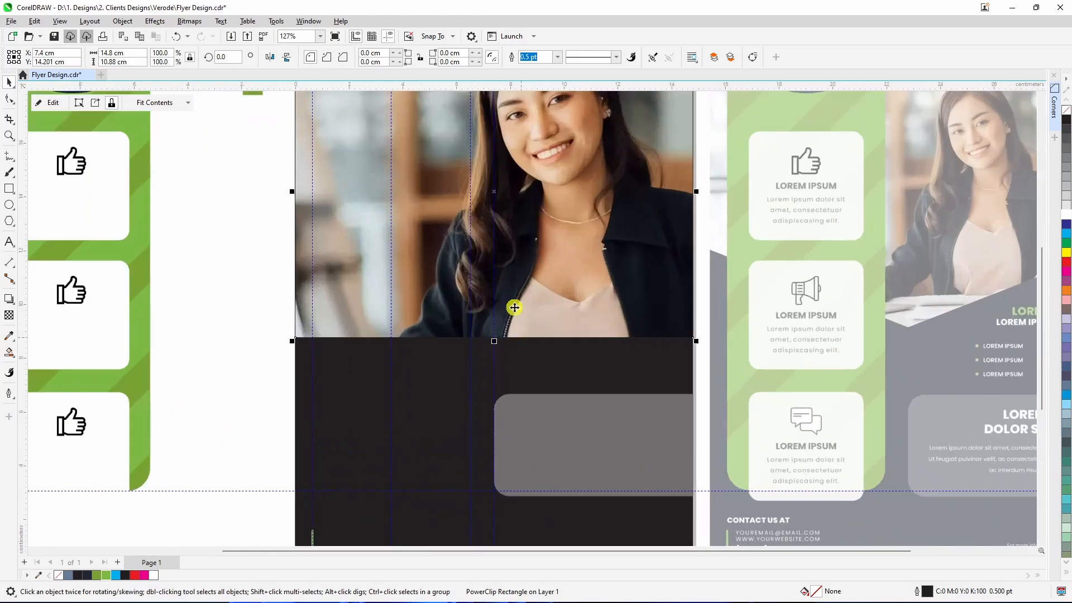
scroll(511, 355, "down", 2)
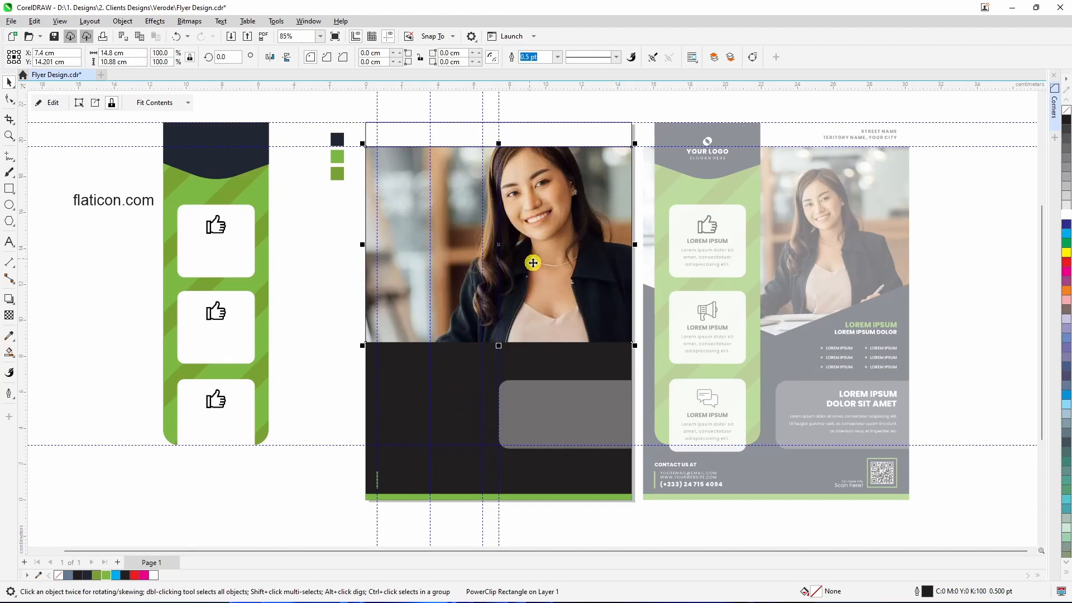
right_click(544, 244)
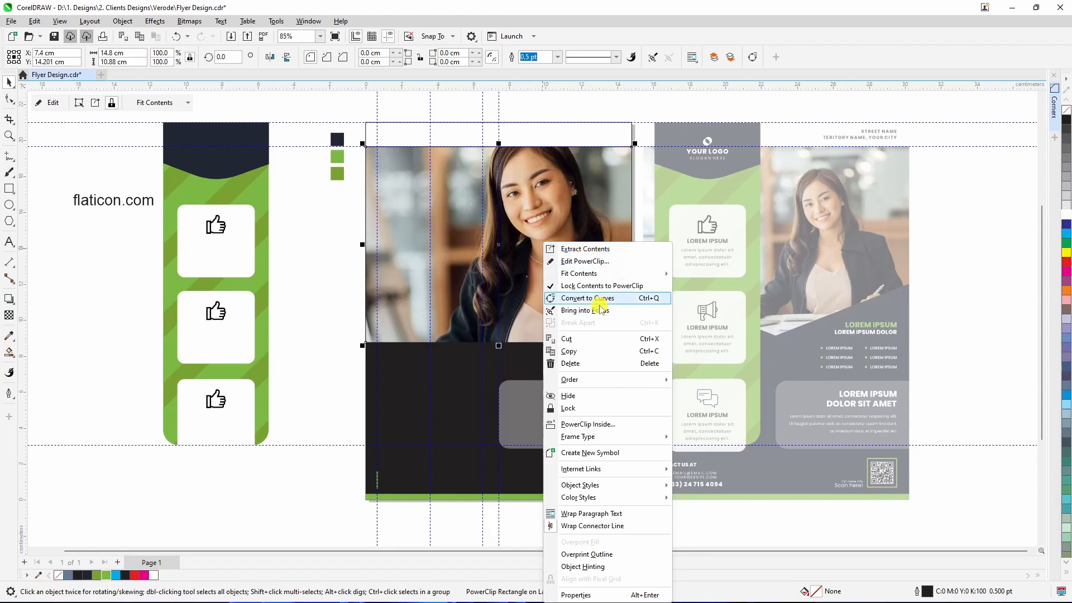
mouse_move(592, 380)
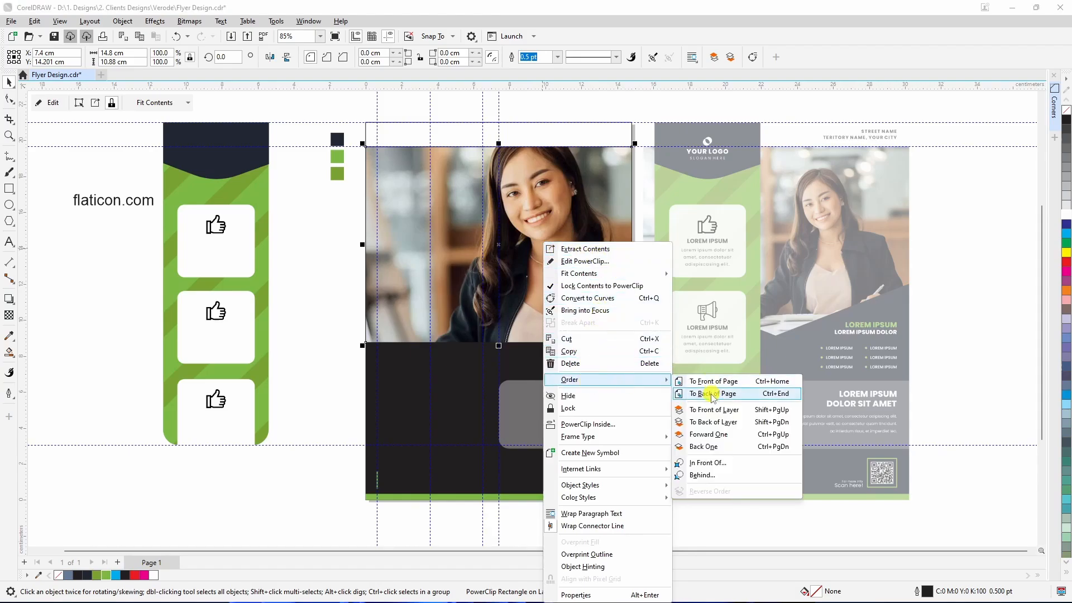
left_click(713, 394)
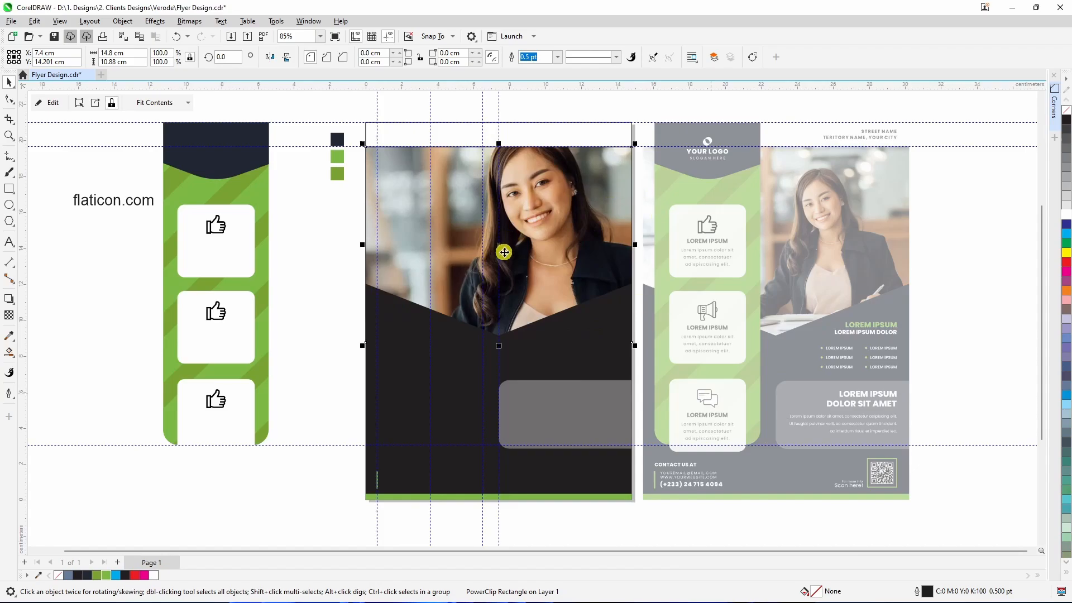
left_click(326, 287)
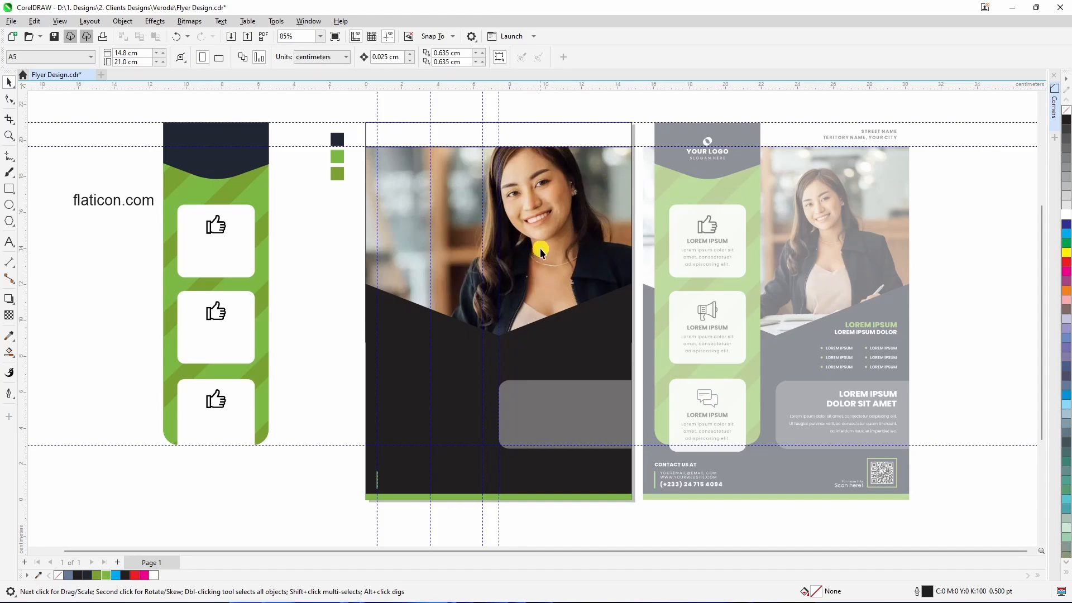
Step: Open the photo frame's PowerClip contents for editing and center the photo on the page
left_click(539, 222)
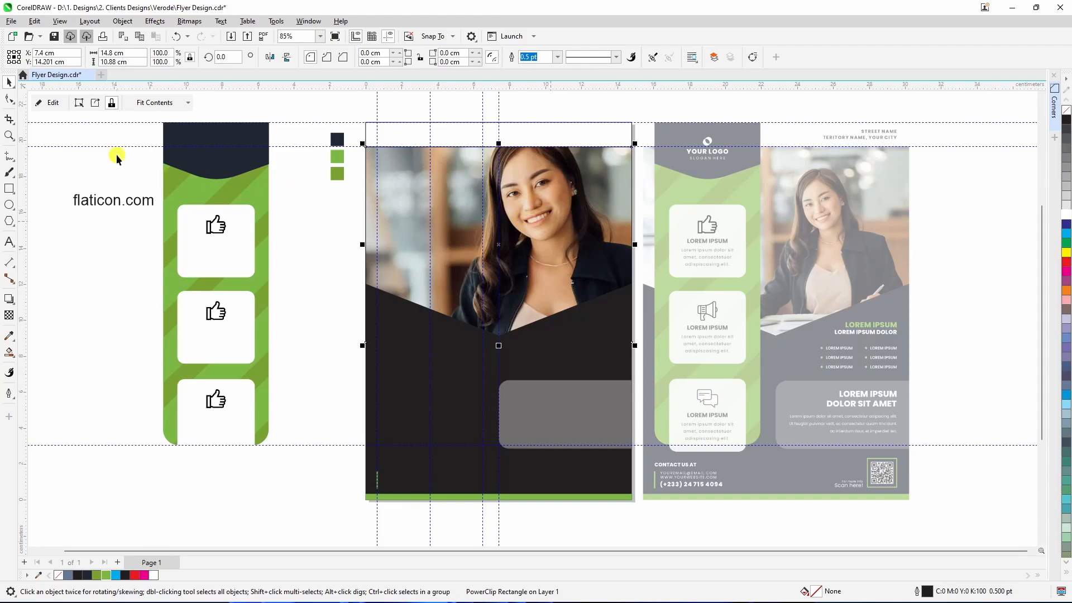
left_click(52, 103)
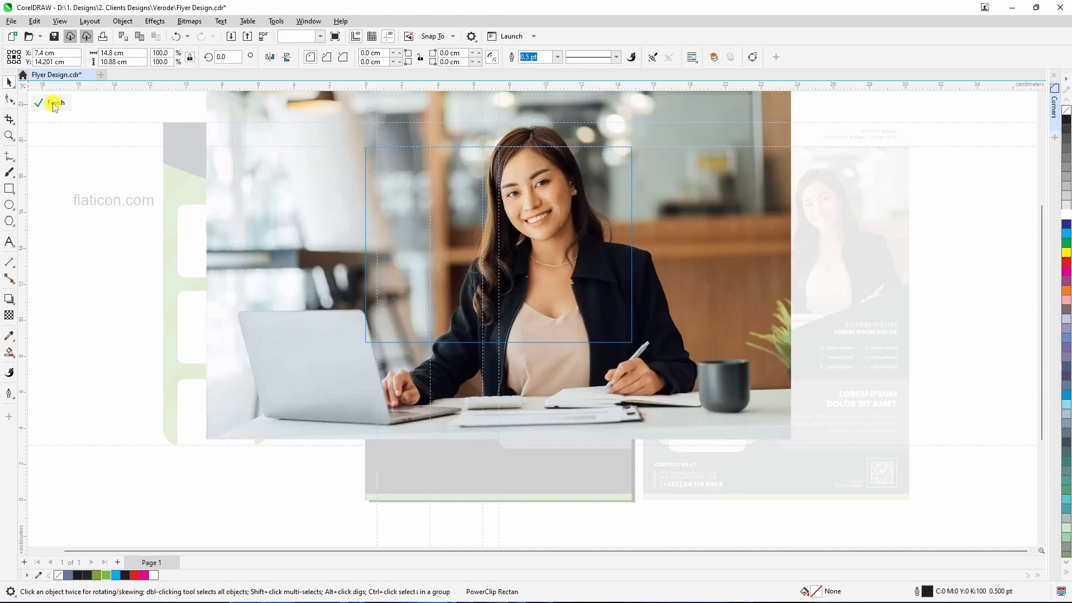
left_click(674, 373)
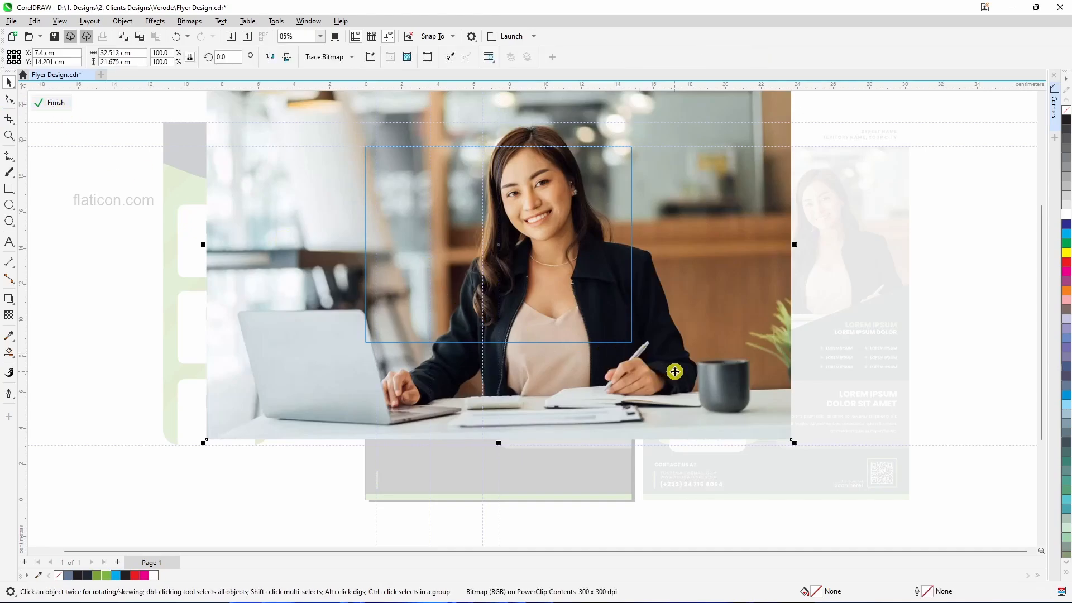
key("p")
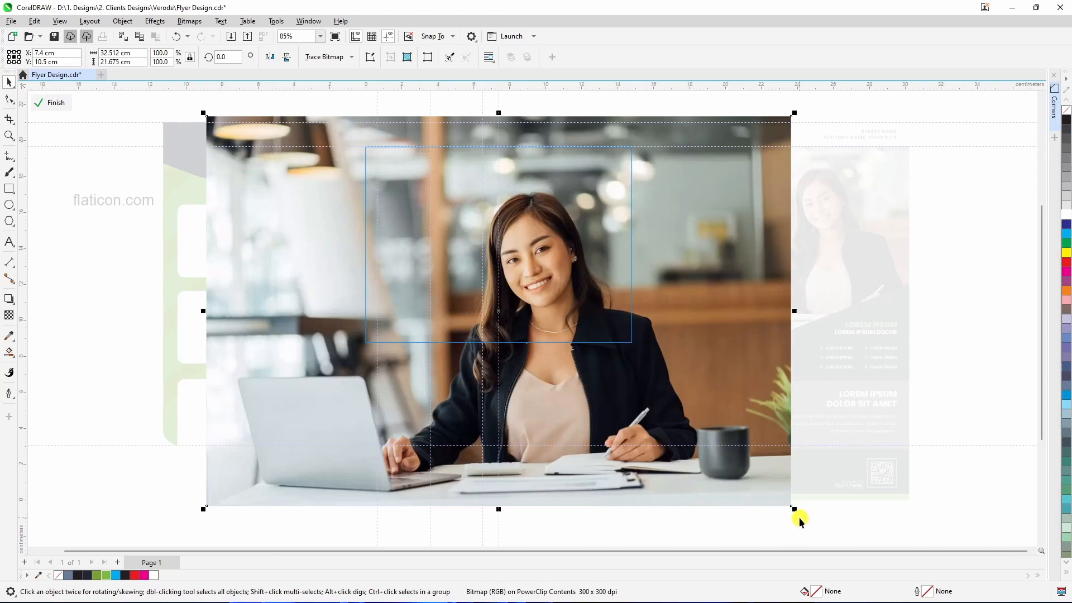
Step: Scale the photo down proportionally to about 17.6 x 11.8 cm and position it over the frame, aligning its edge with the page's edge
left_click_drag(796, 509, 677, 413)
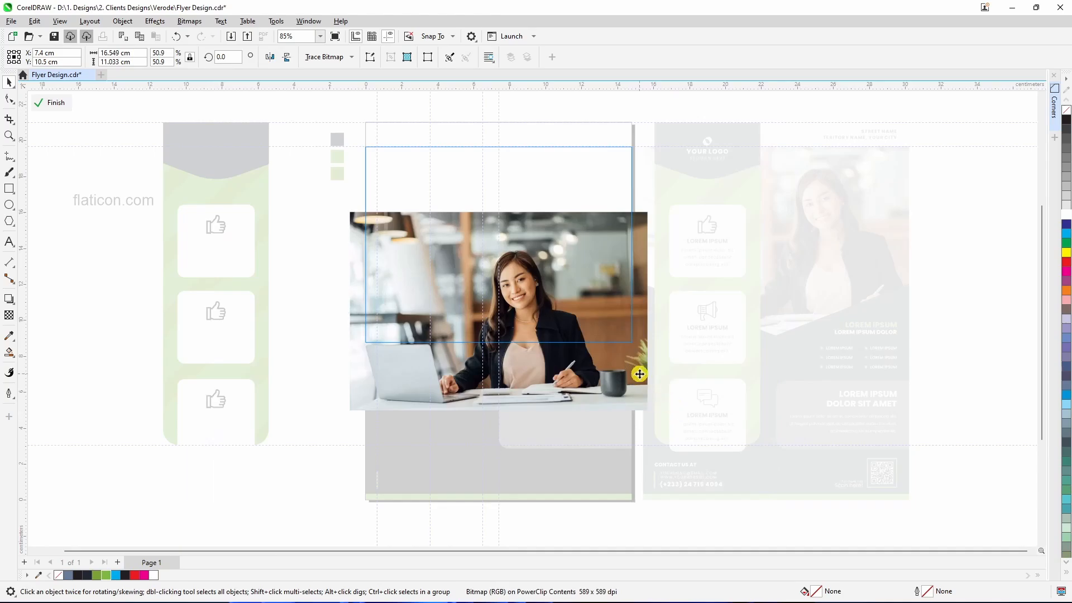
left_click_drag(639, 373, 660, 358)
left_click_drag(575, 299, 591, 301)
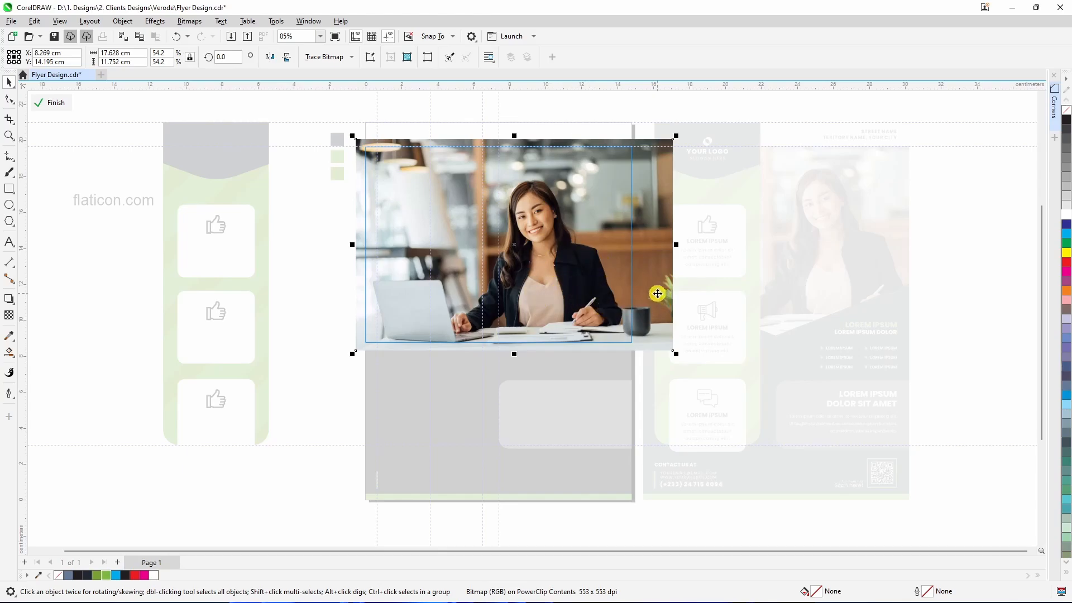
left_click_drag(657, 293, 664, 294)
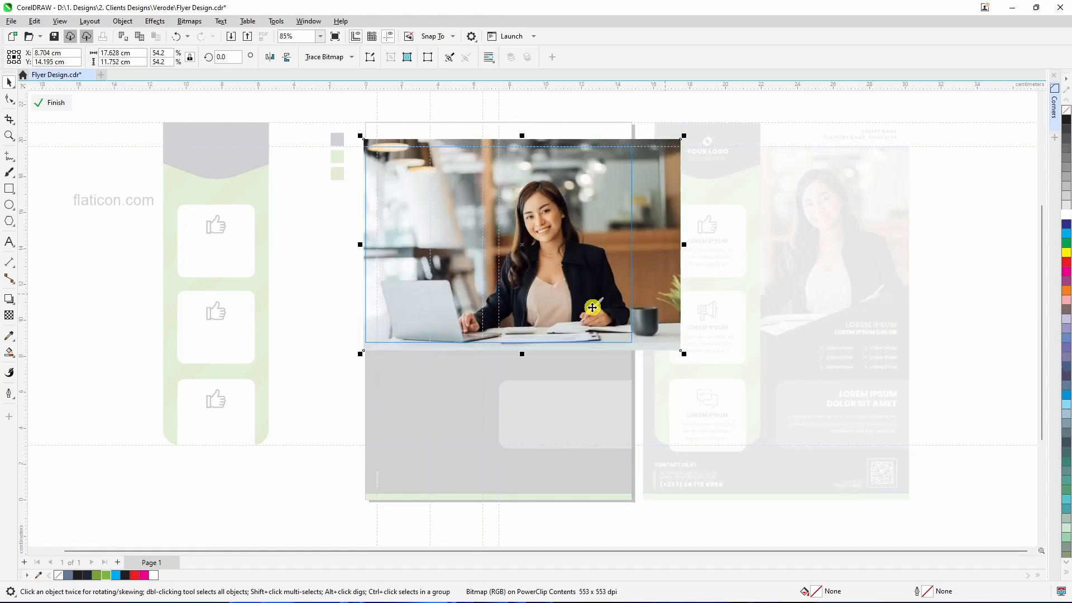
Step: Check the photo's placement over the frame and finish editing the PowerClip contents
scroll(462, 329, "up", 2)
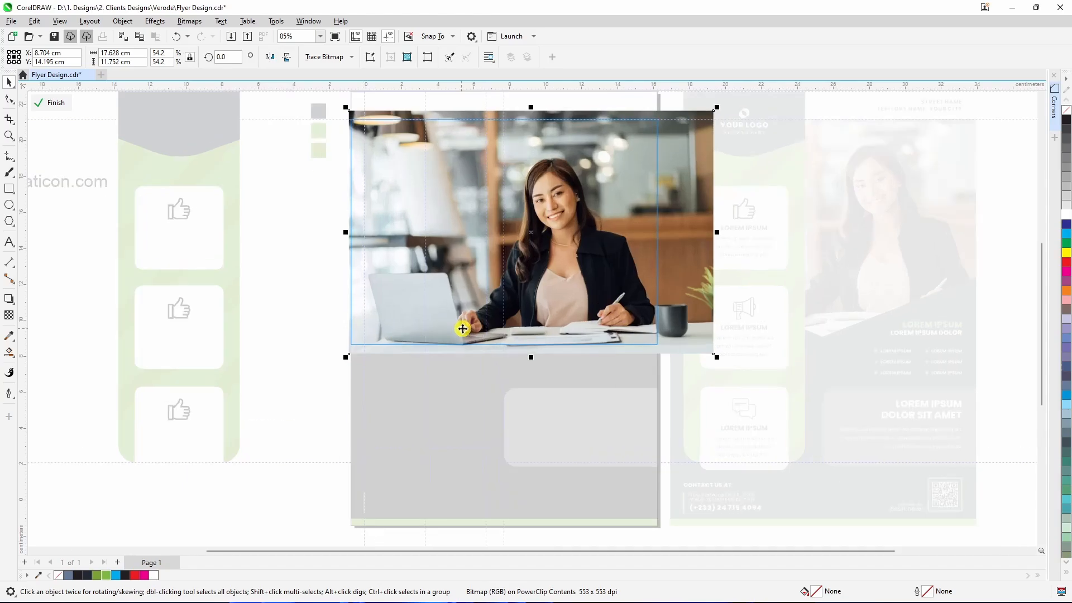
scroll(633, 402, "down", 3)
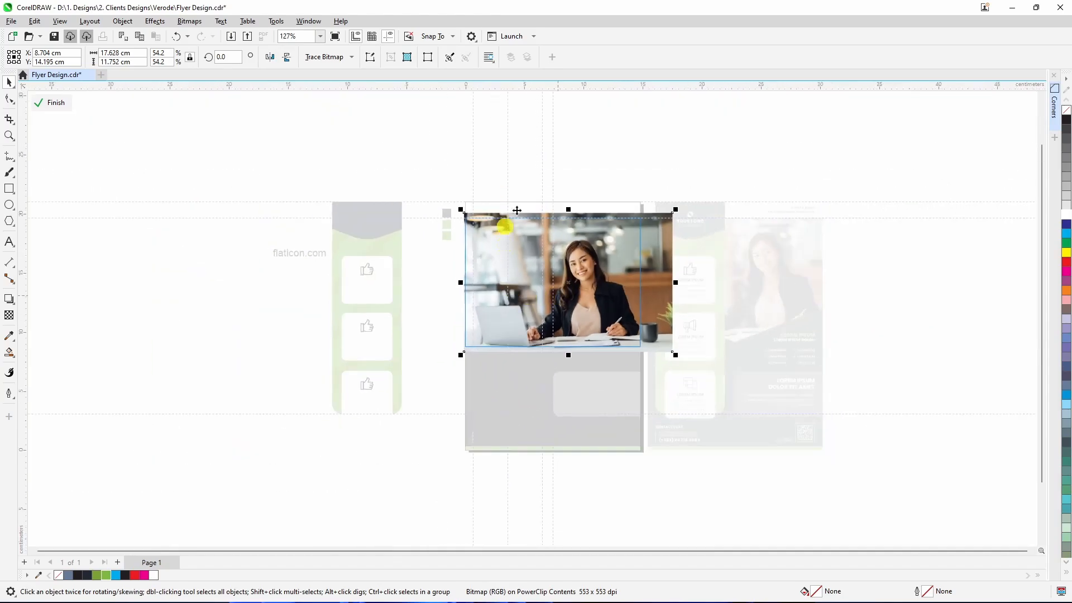
scroll(586, 273, "up", 2)
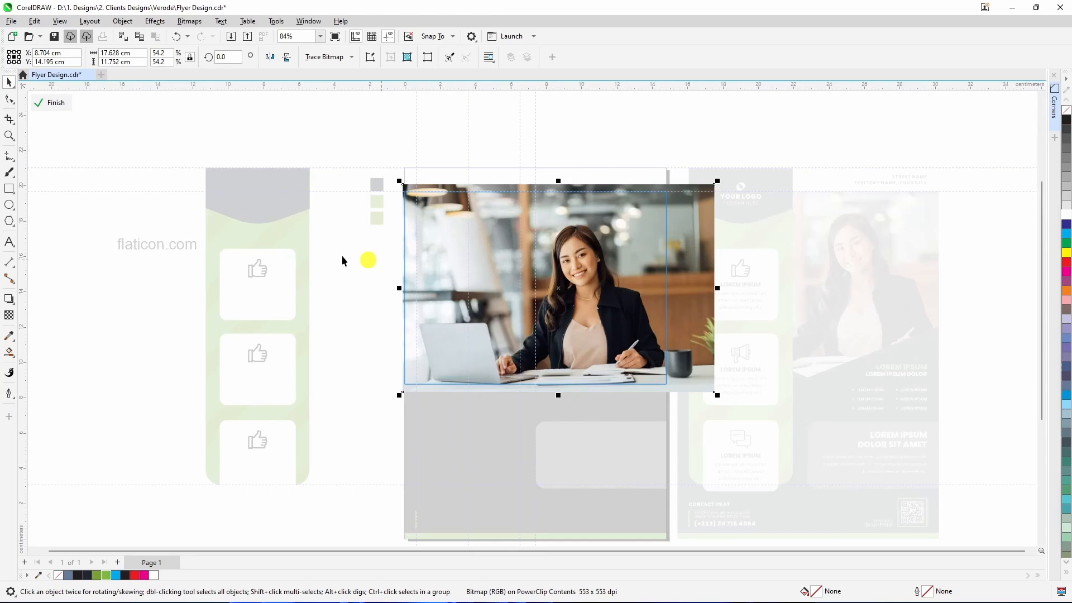
left_click(53, 104)
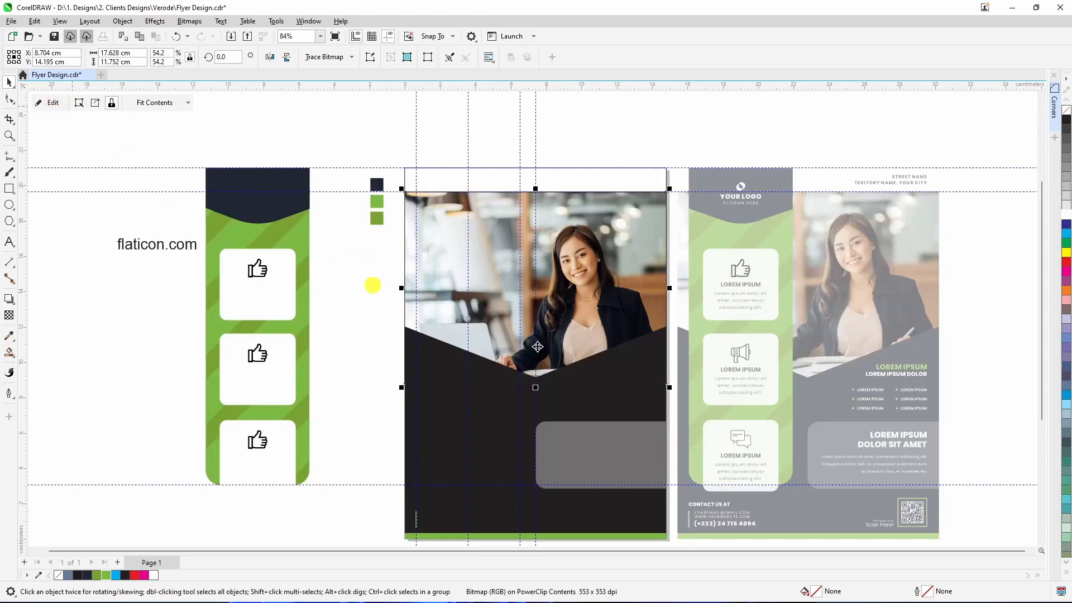
Step: Remove the outlines from the PowerClip photo frame and the header rectangle above it
left_click(582, 257)
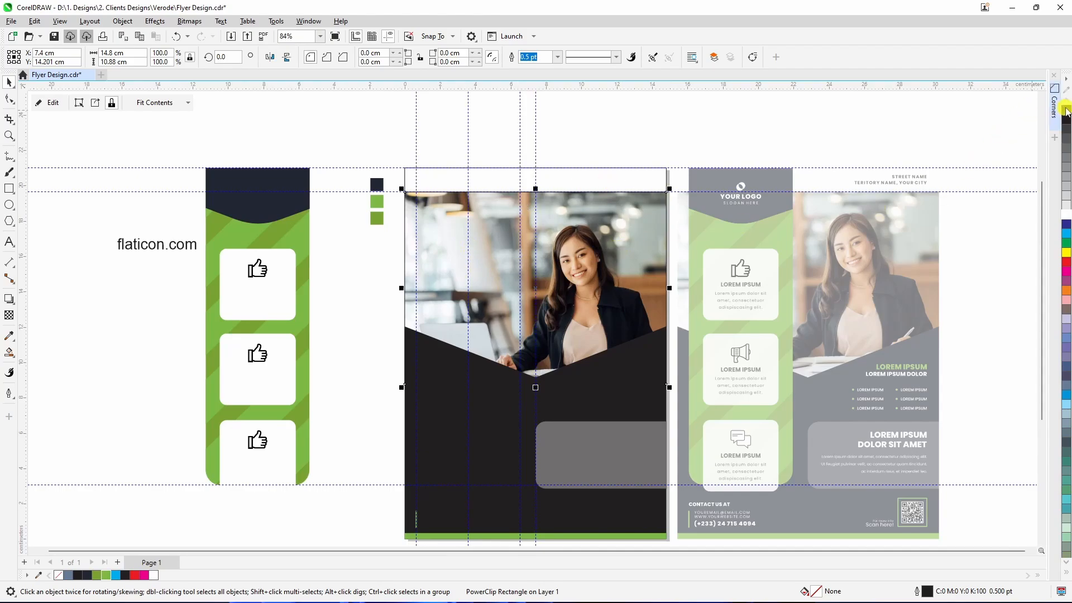
left_click(598, 176)
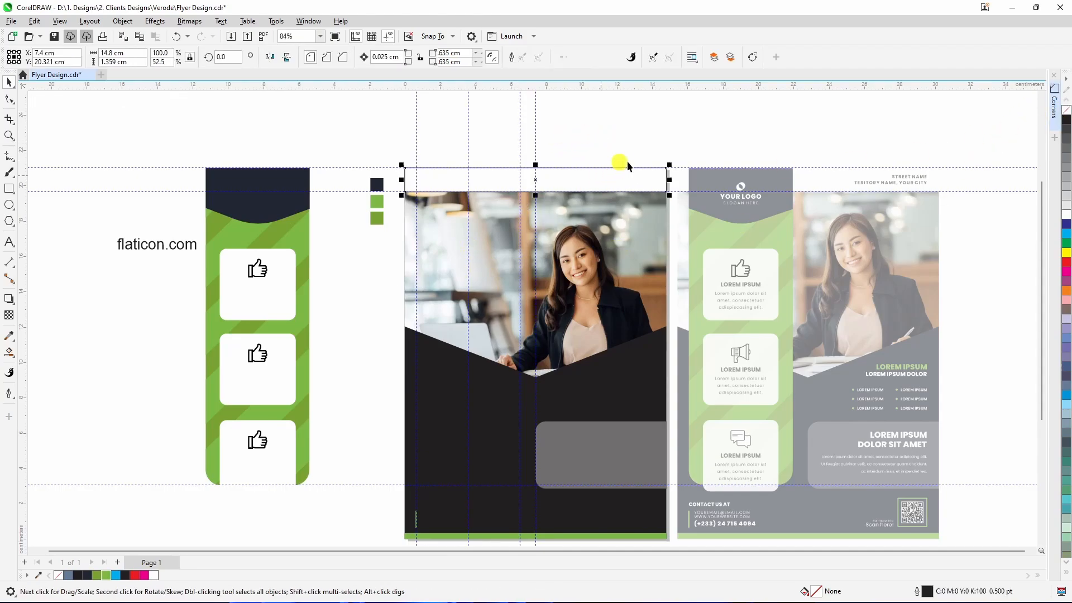
left_click(1063, 111)
left_click(729, 131)
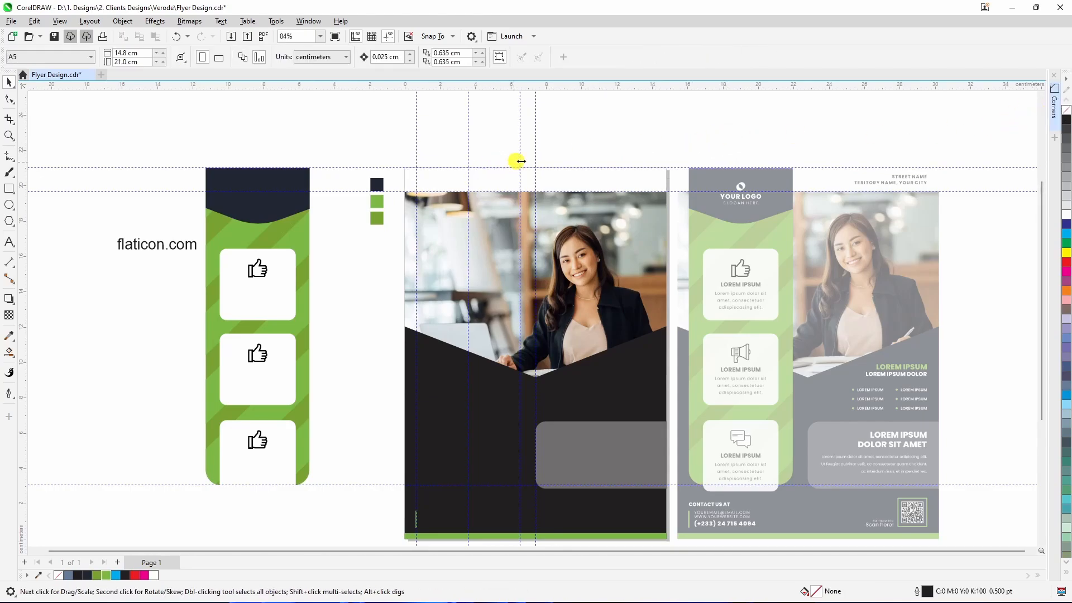
scroll(558, 159, "down", 2)
scroll(530, 385, "up", 2)
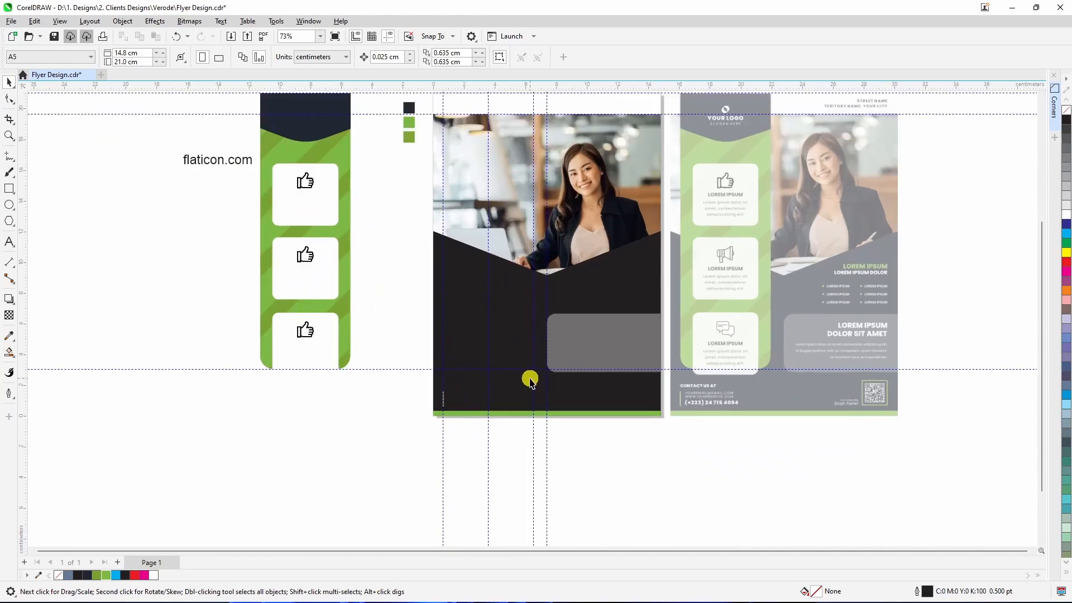
Step: Group the seven objects of the green sidebar and move the group onto the page, fitting it between the vertical guidelines at the page's upper edge
scroll(536, 401, "down", 2)
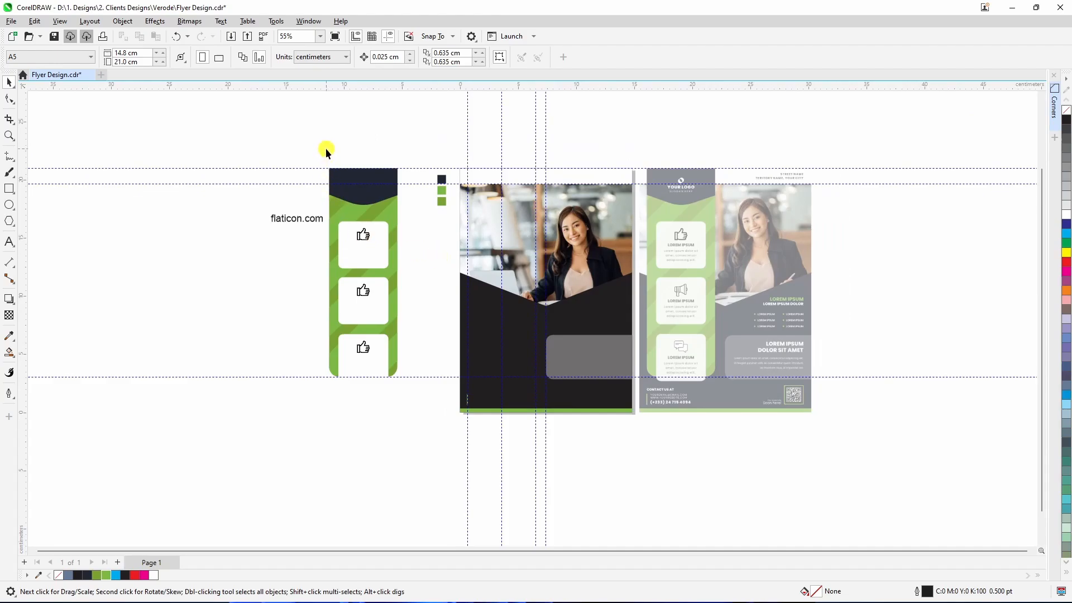
left_click_drag(326, 149, 404, 401)
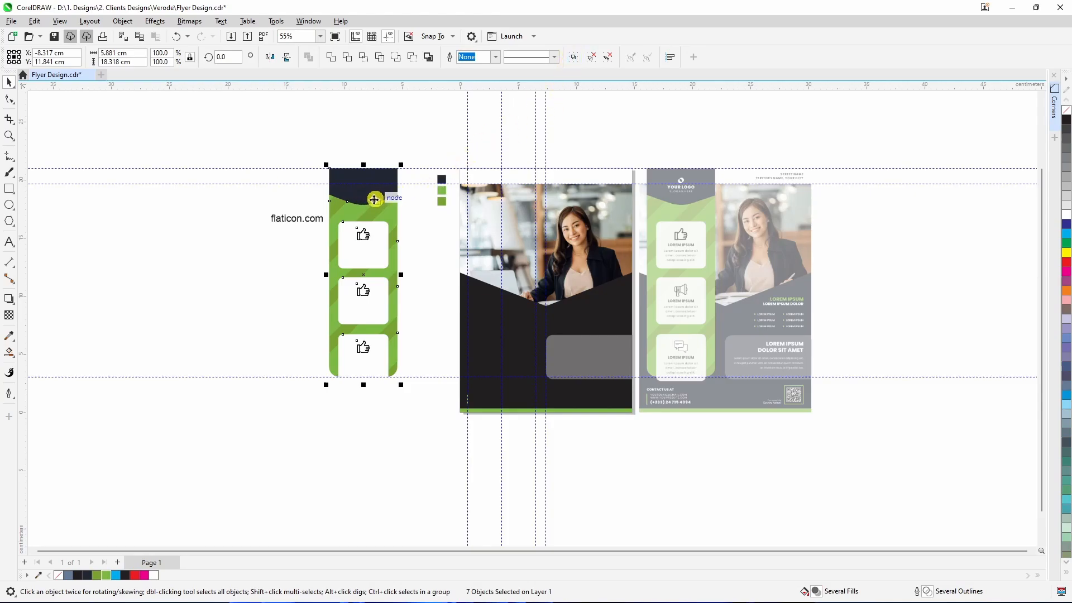
key("ctrl+g")
left_click_drag(375, 195, 508, 207)
scroll(475, 162, "up", 5)
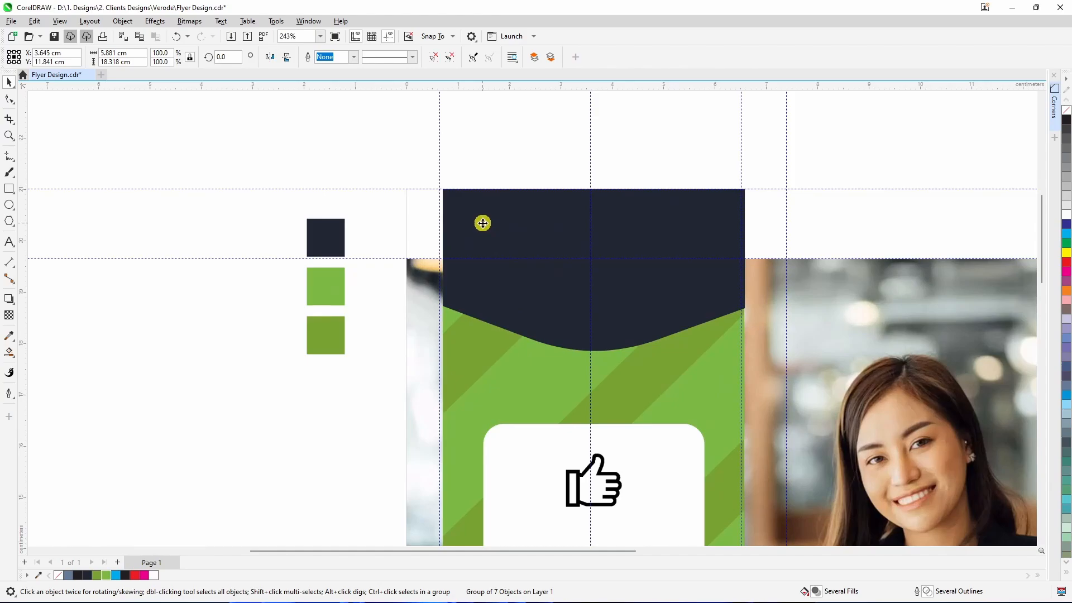
left_click_drag(482, 223, 480, 223)
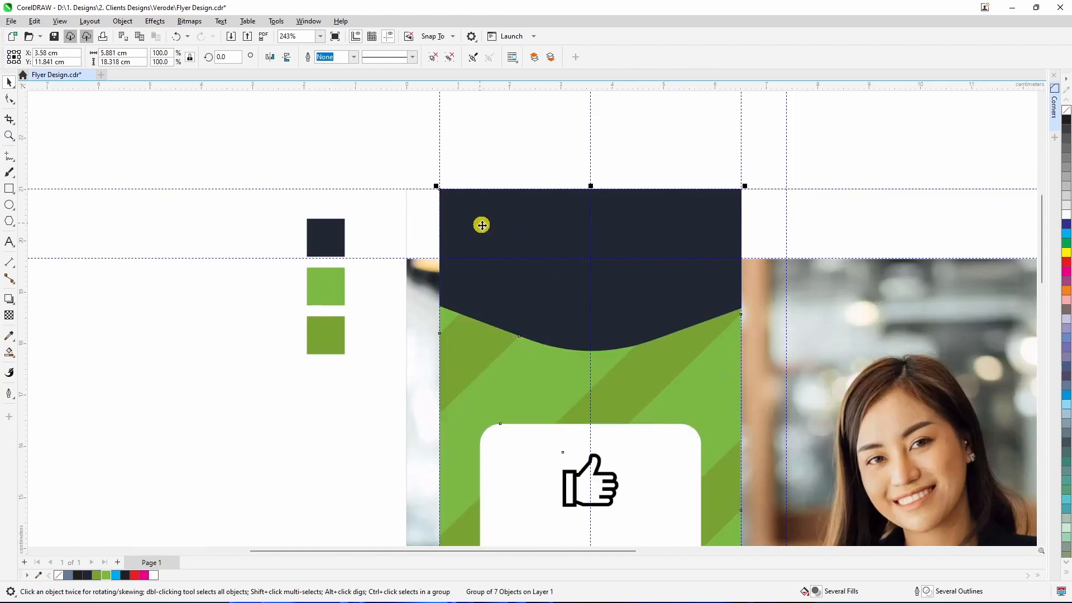
scroll(545, 193, "down", 4)
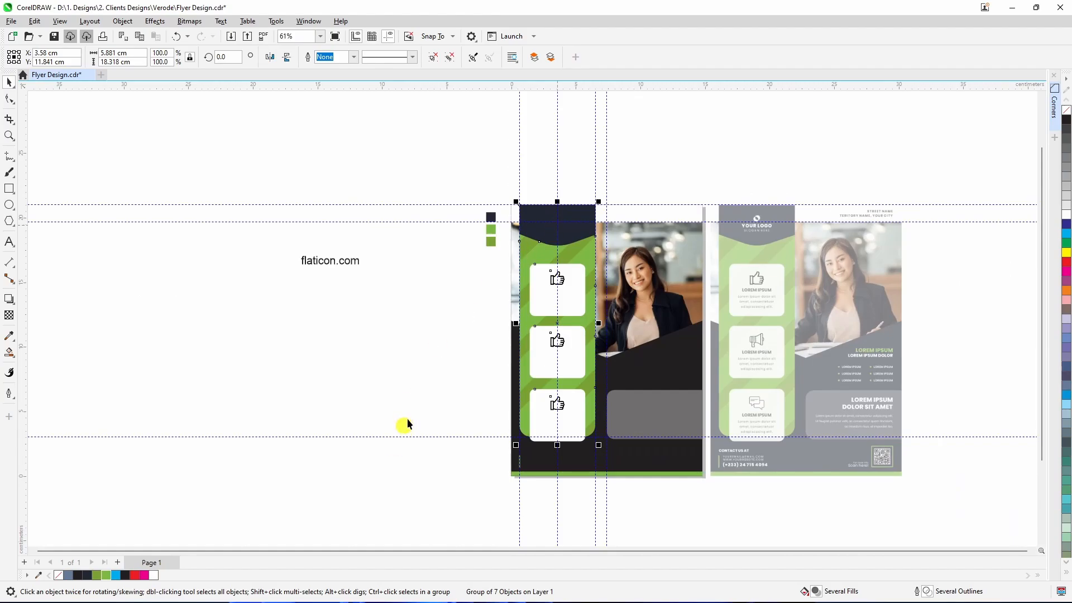
left_click(407, 420)
Step: Examine the reference flyer's QR code, contact details and logo to see which elements are still missing
scroll(652, 475, "up", 1)
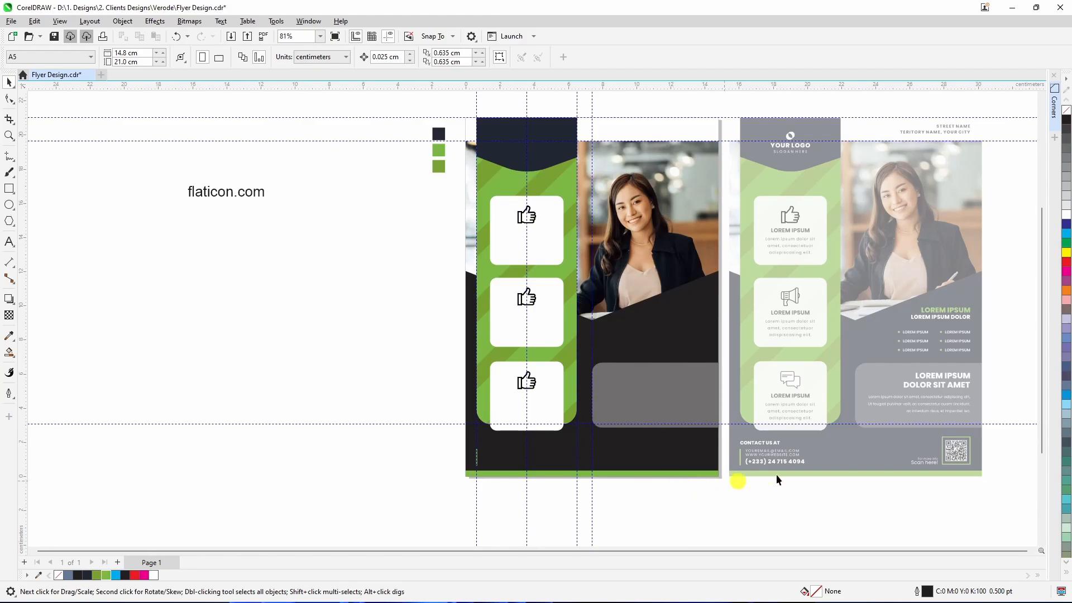
left_click(956, 453)
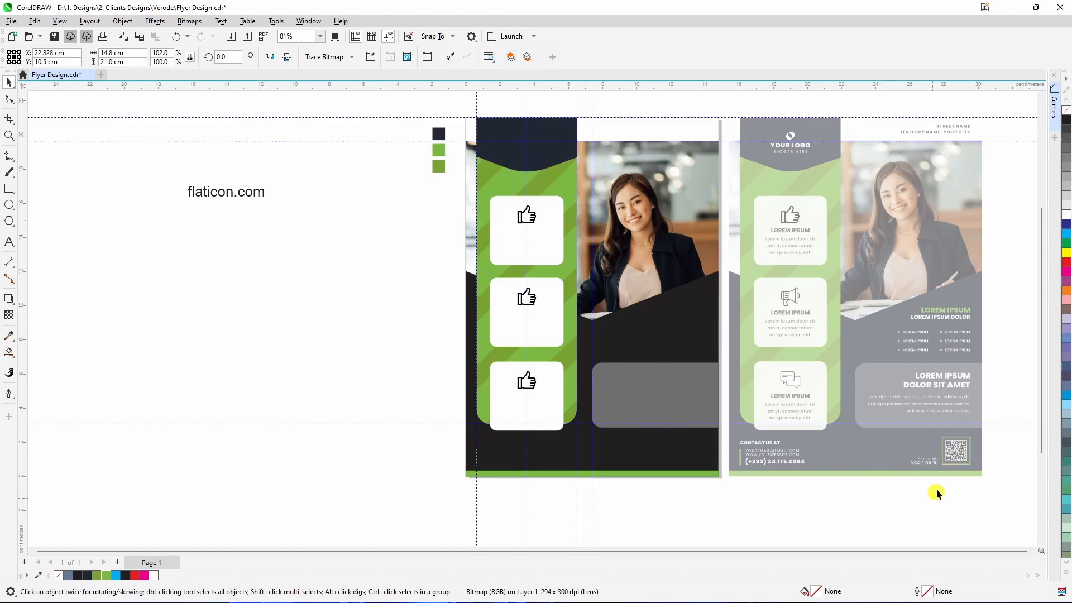
left_click(936, 488)
scroll(936, 488, "up", 3)
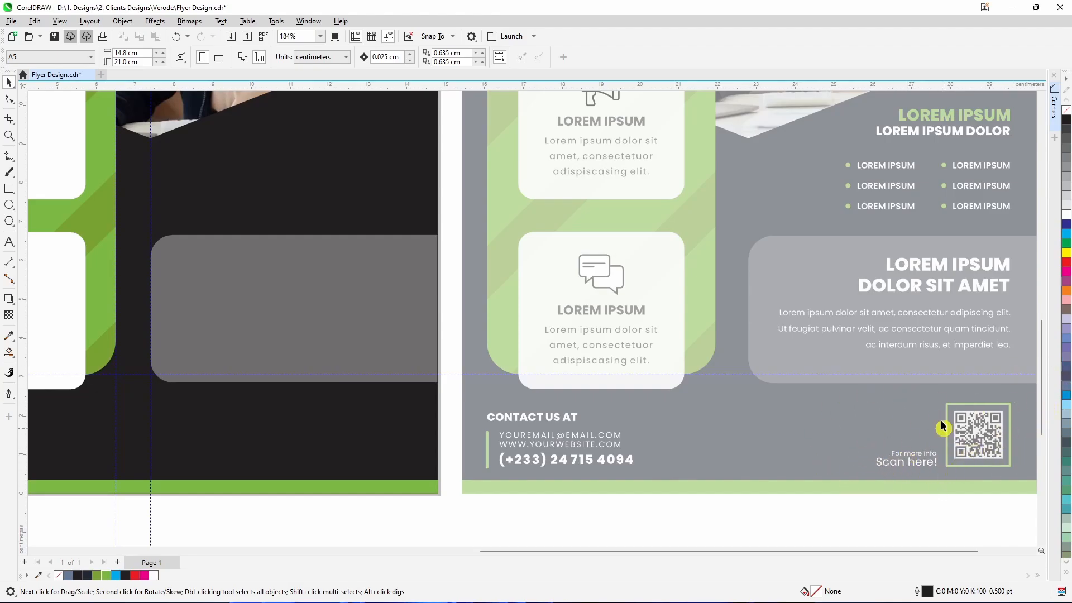
scroll(837, 410, "down", 3)
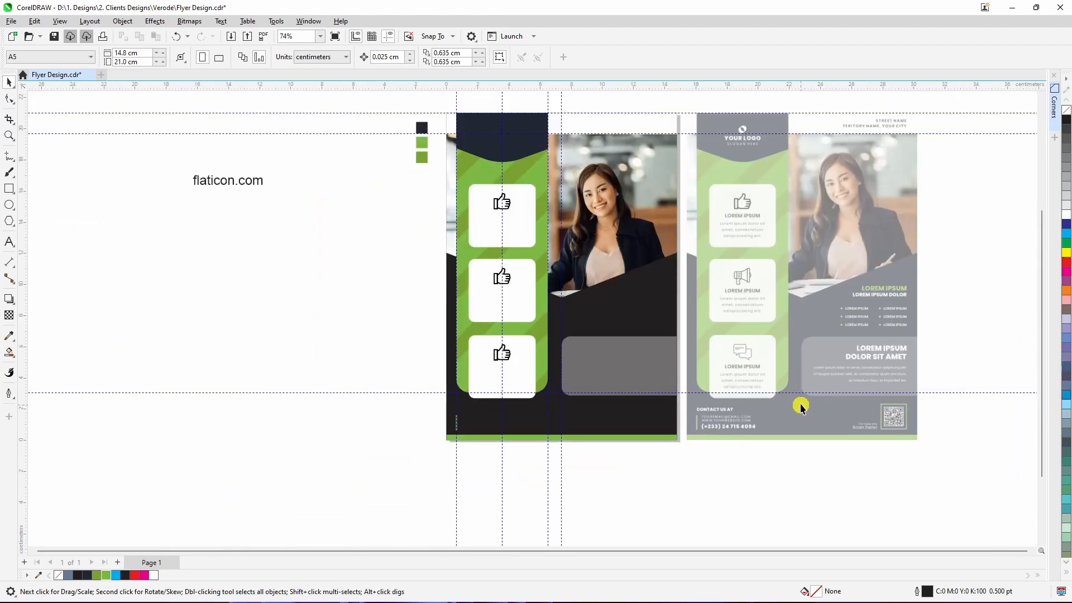
scroll(800, 408, "down", 2)
scroll(798, 407, "up", 1)
scroll(777, 149, "up", 2)
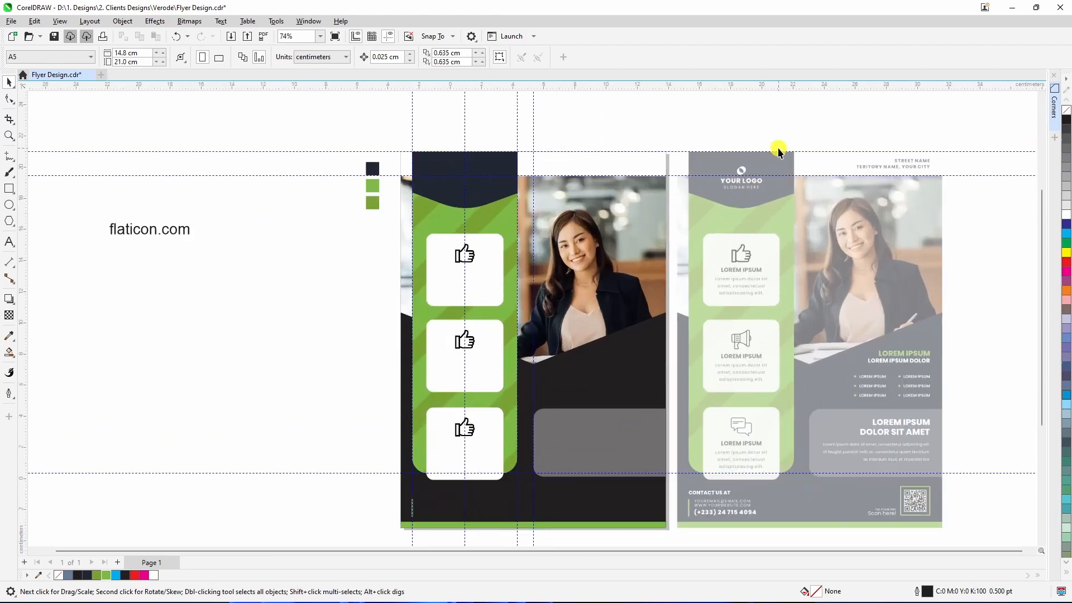
scroll(743, 161, "up", 1)
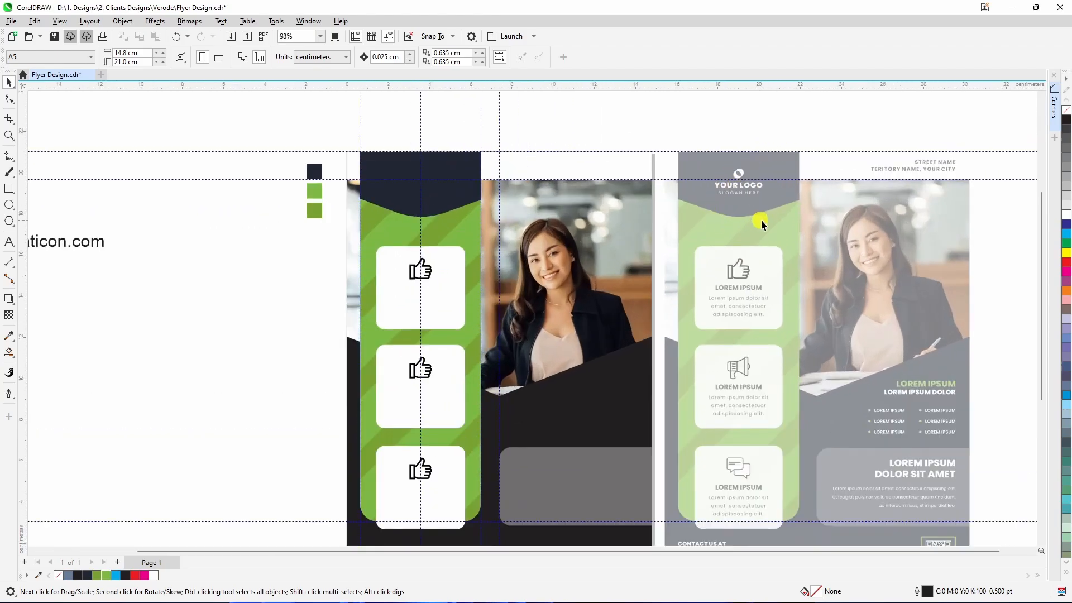
scroll(743, 226, "down", 1)
scroll(717, 167, "up", 2)
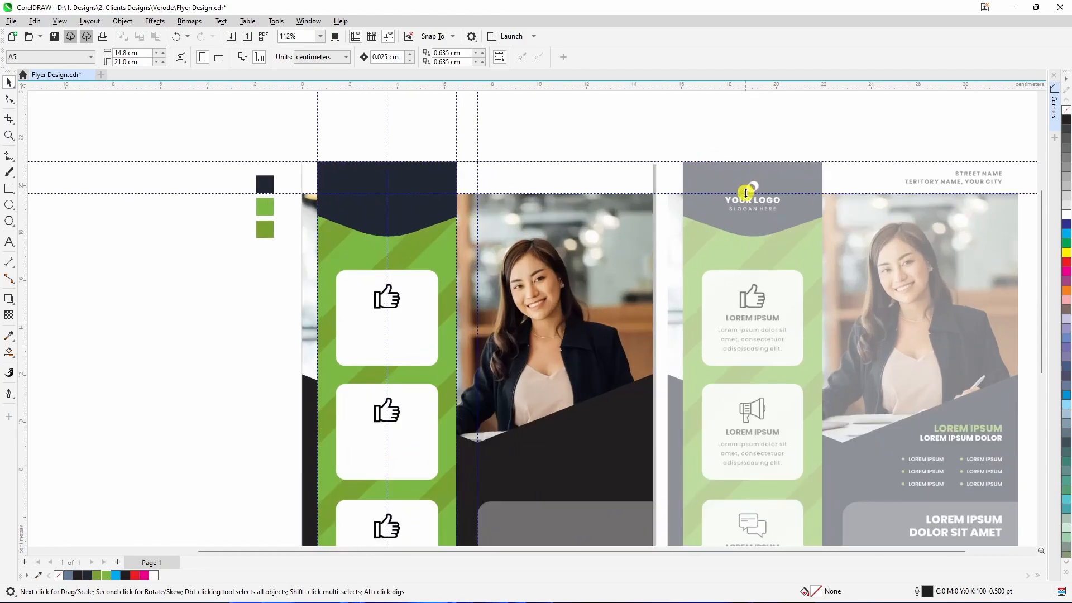
Step: Draw a circle about 2.36 cm in diameter beside the page and duplicate it about 0.6 cm sideways so the two overlap
left_click(9, 206)
left_click_drag(111, 317, 169, 377)
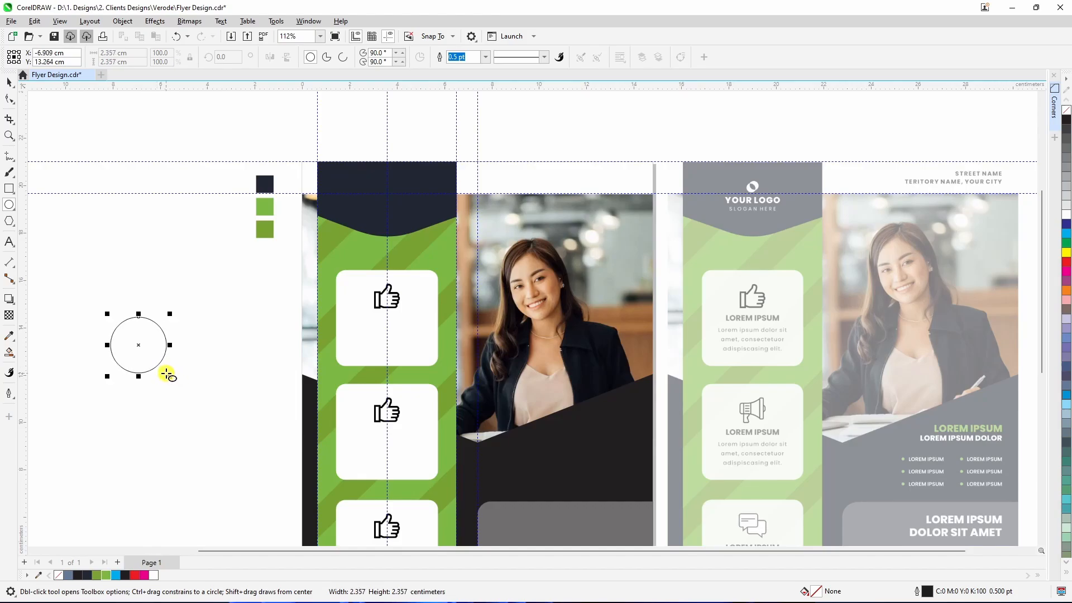
left_click(8, 84)
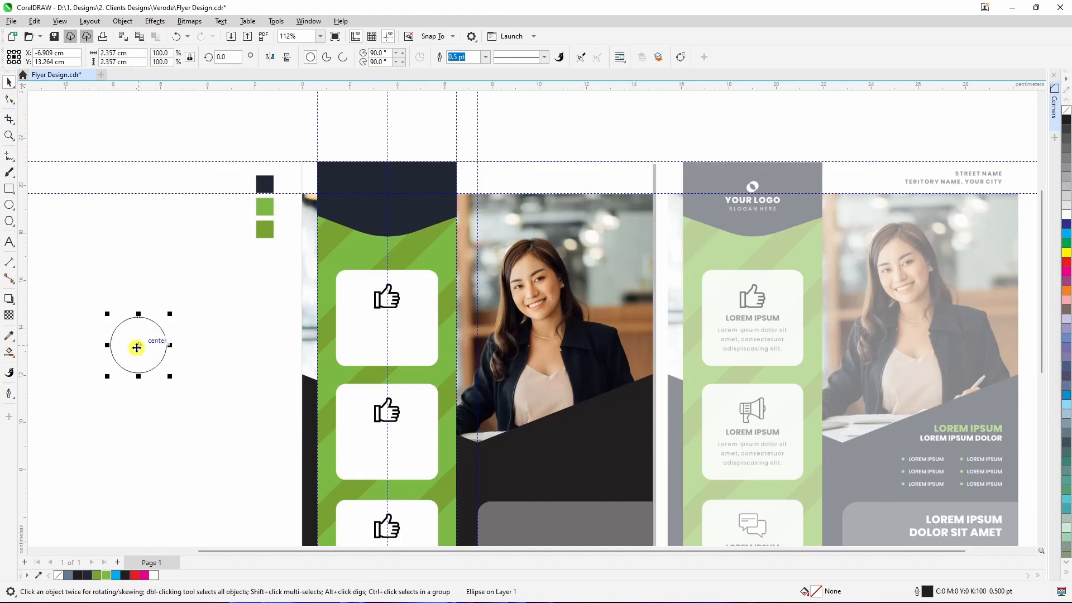
left_click_drag(139, 350, 154, 352)
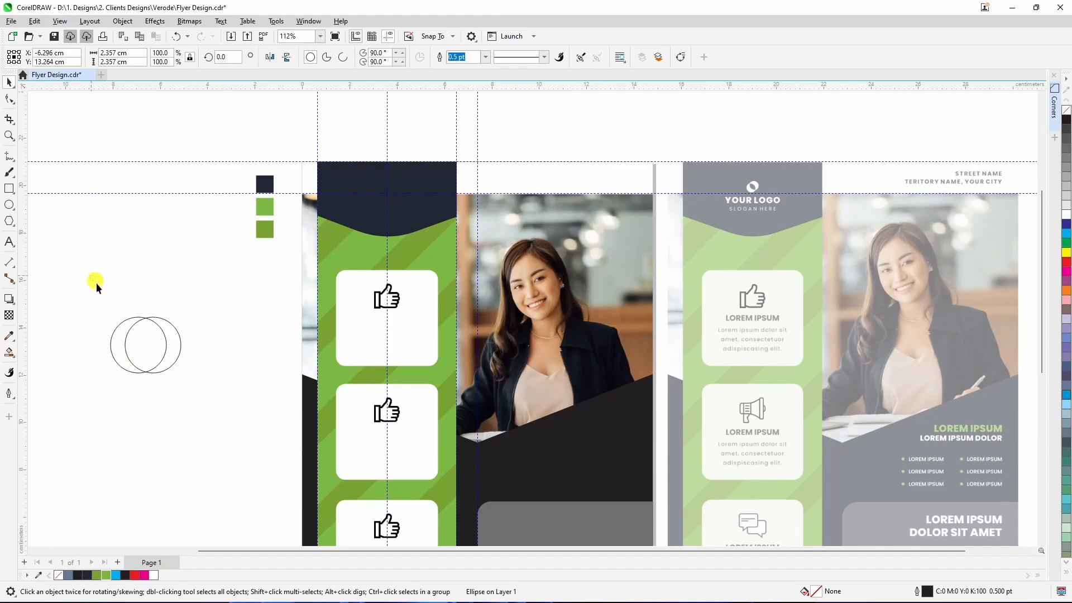
Step: Trim the original circle with its overlapping duplicate and delete the duplicate to leave a crescent
left_click_drag(202, 412, 203, 411)
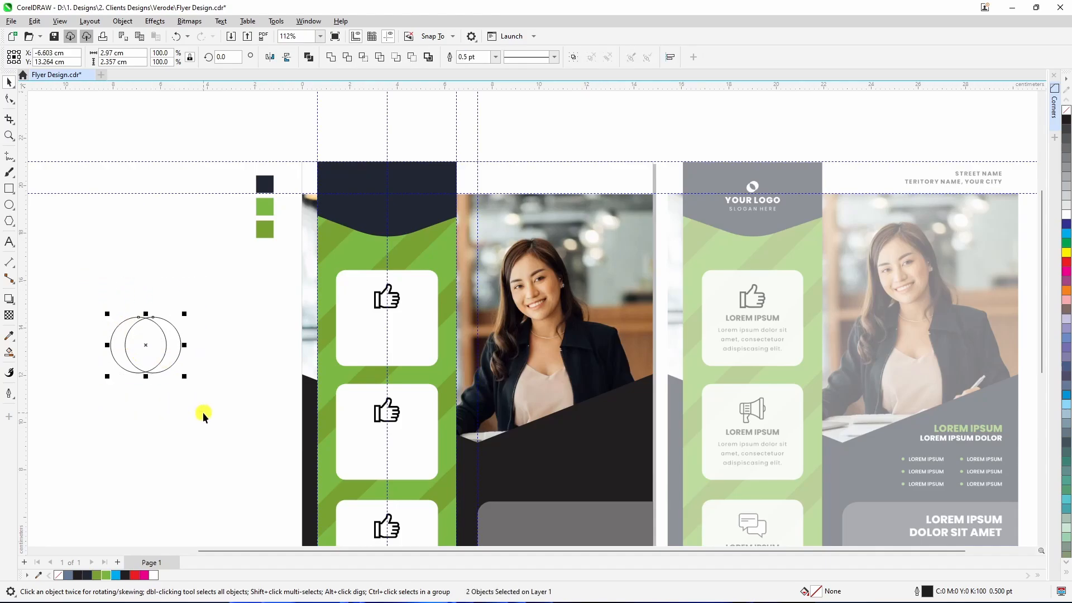
left_click(346, 58)
left_click(156, 346)
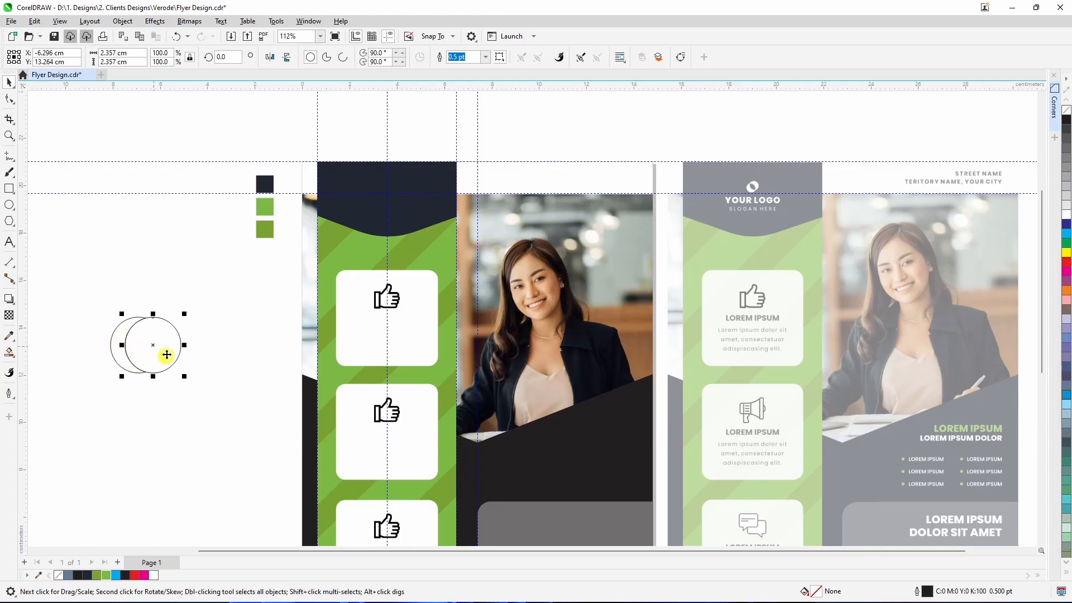
left_click_drag(158, 347, 189, 344)
key("Delete")
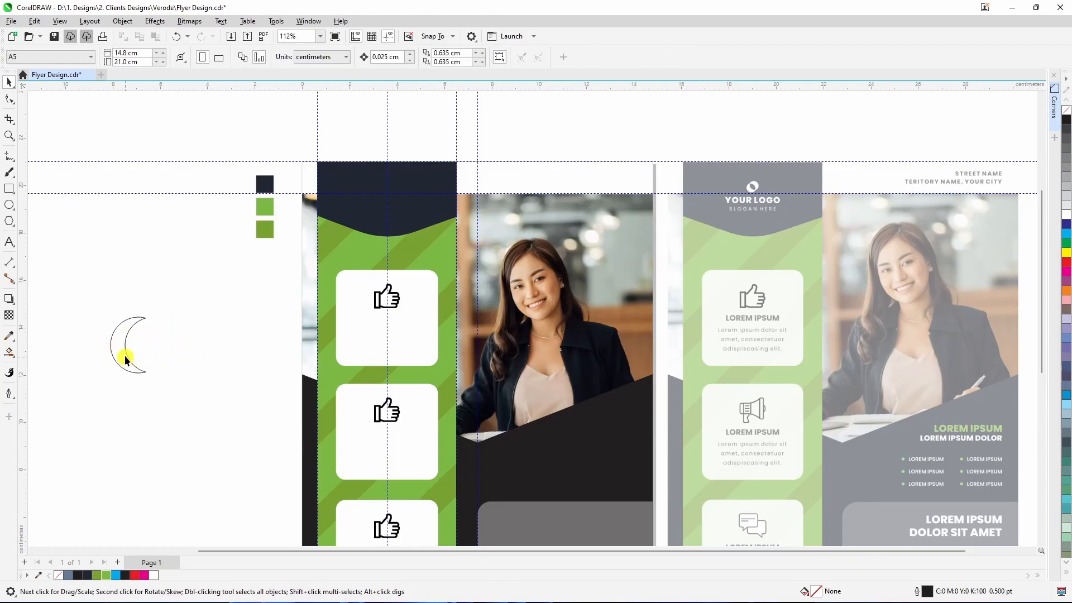
Step: Create a horizontally mirrored copy of the crescent facing the original, with their tips meeting
left_click(125, 355)
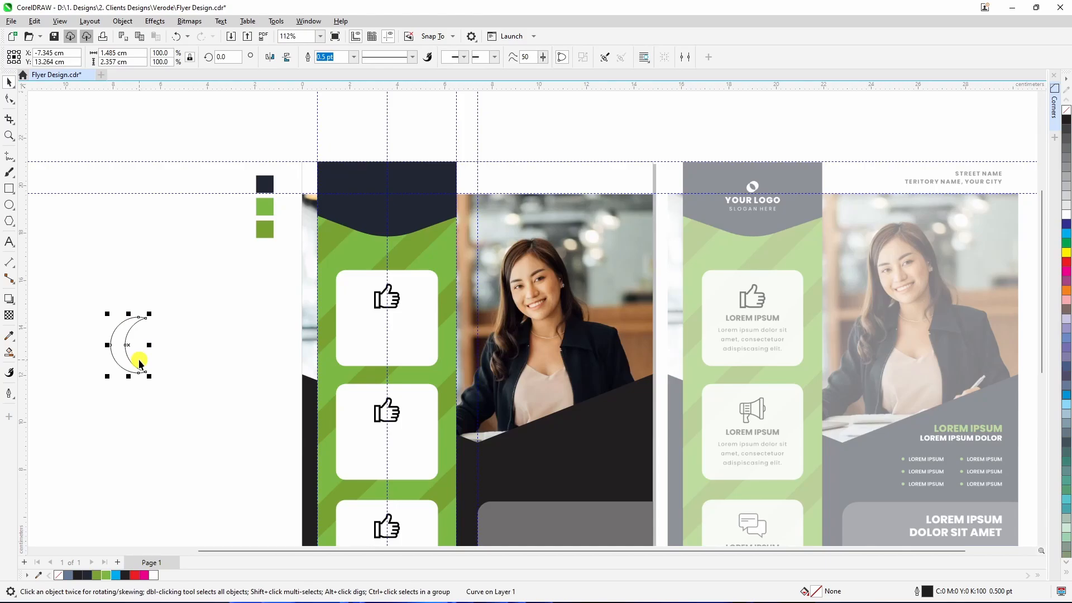
scroll(107, 357, "up", 4)
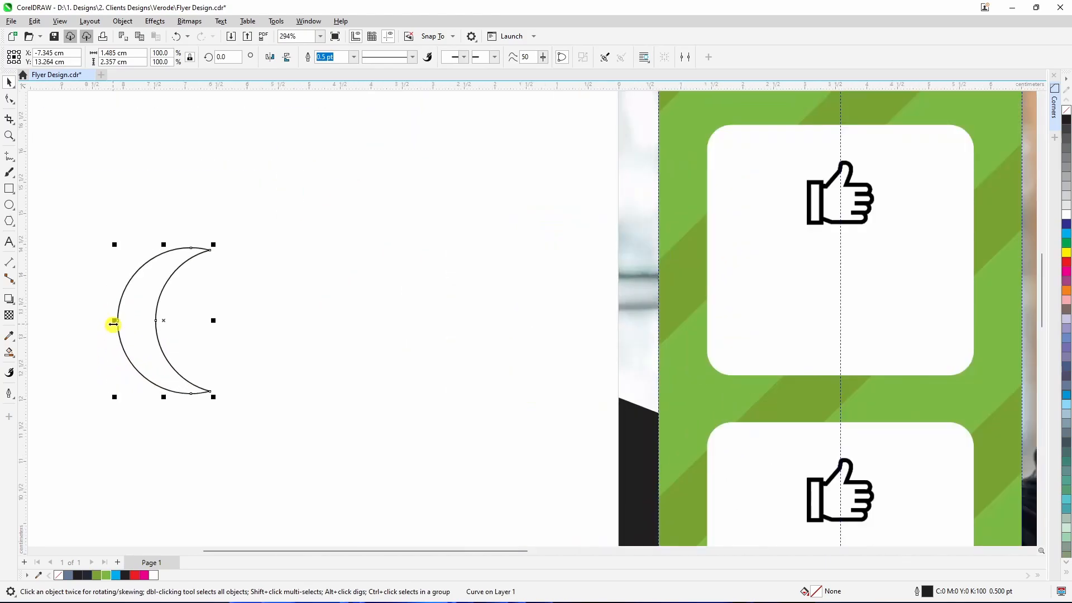
left_click_drag(113, 322, 293, 327)
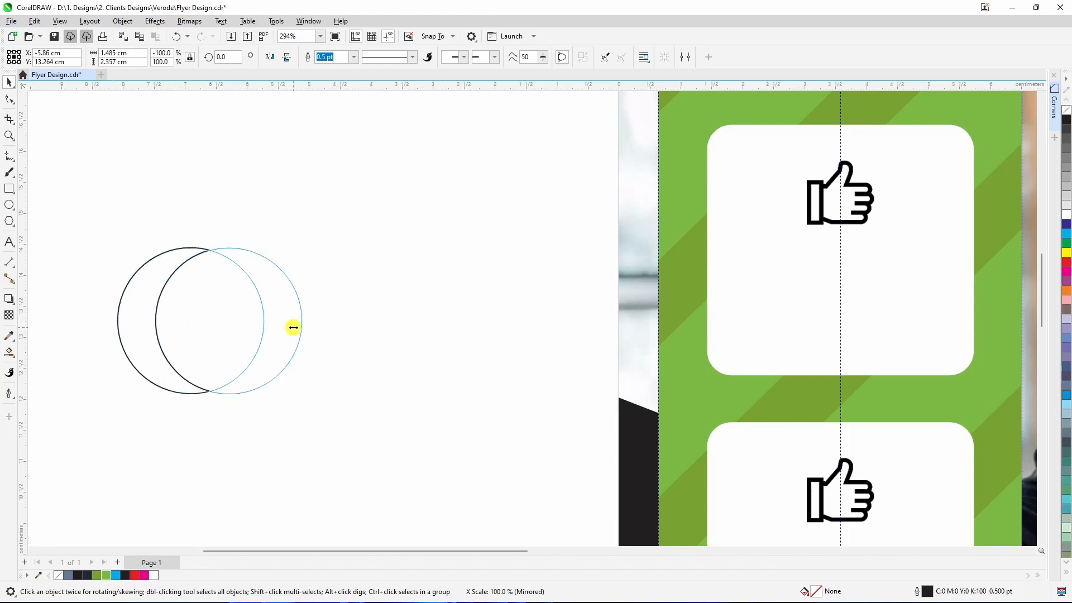
left_click_drag(293, 327, 292, 321)
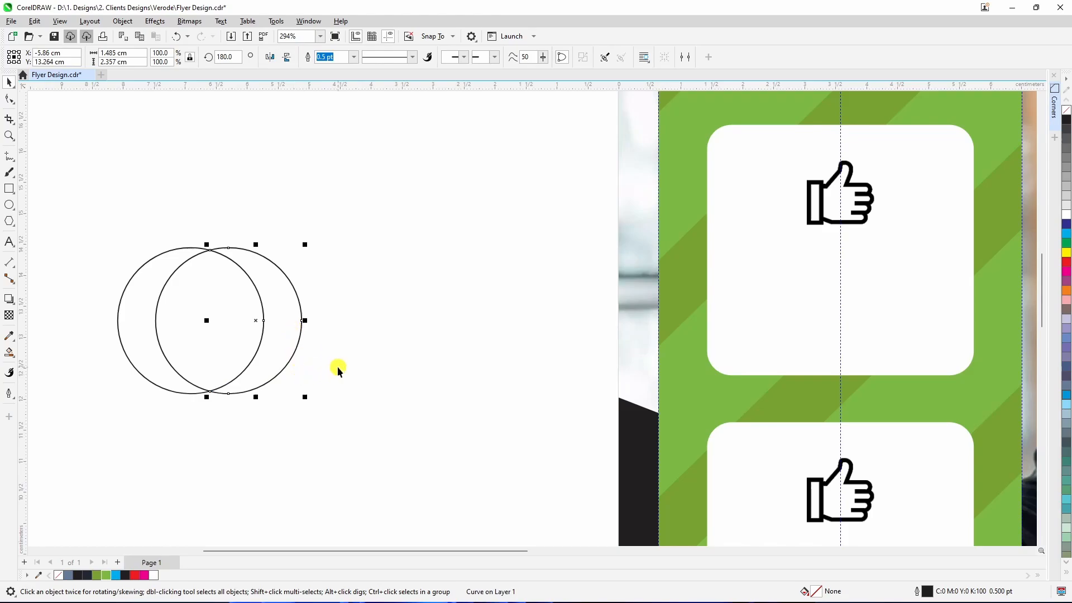
Step: Nudge the two crescents toward each other until their tips overlap
key("Left")
key("Left")
key("Left")
key("Left")
key("Left")
key("Left")
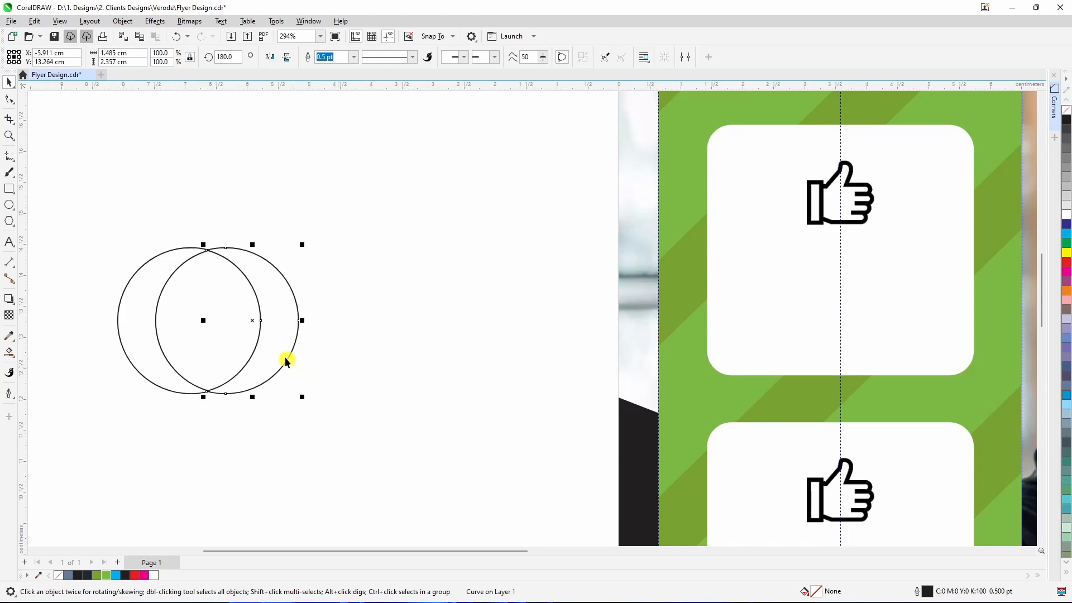
left_click(138, 350)
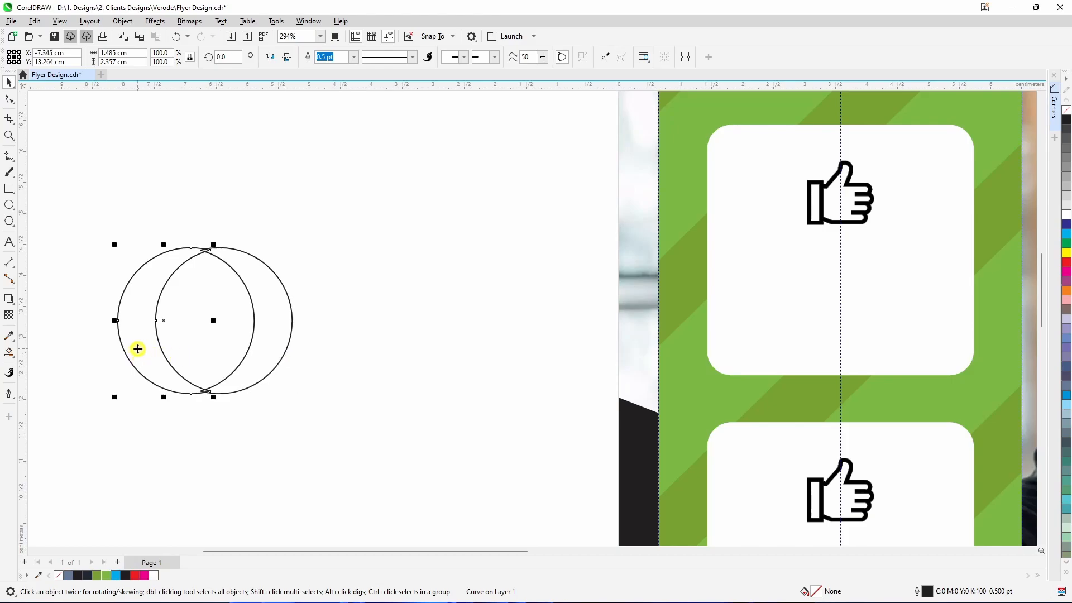
key("Right")
key("Right")
key("Right")
key("Right")
key("Right")
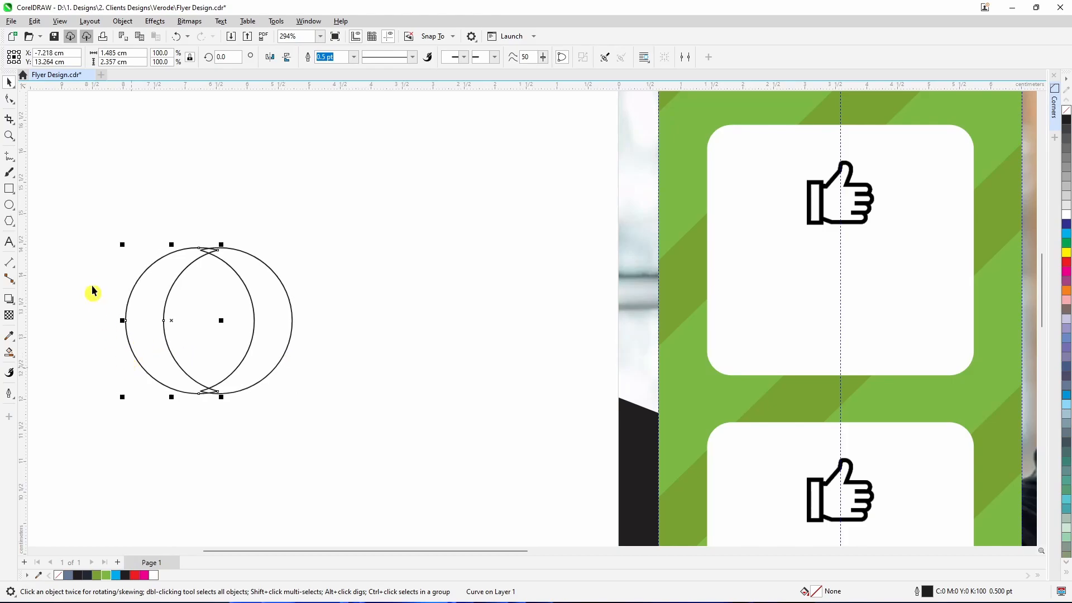
Step: Weld the two overlapping crescents into a single logo shape
left_click_drag(88, 217, 354, 431)
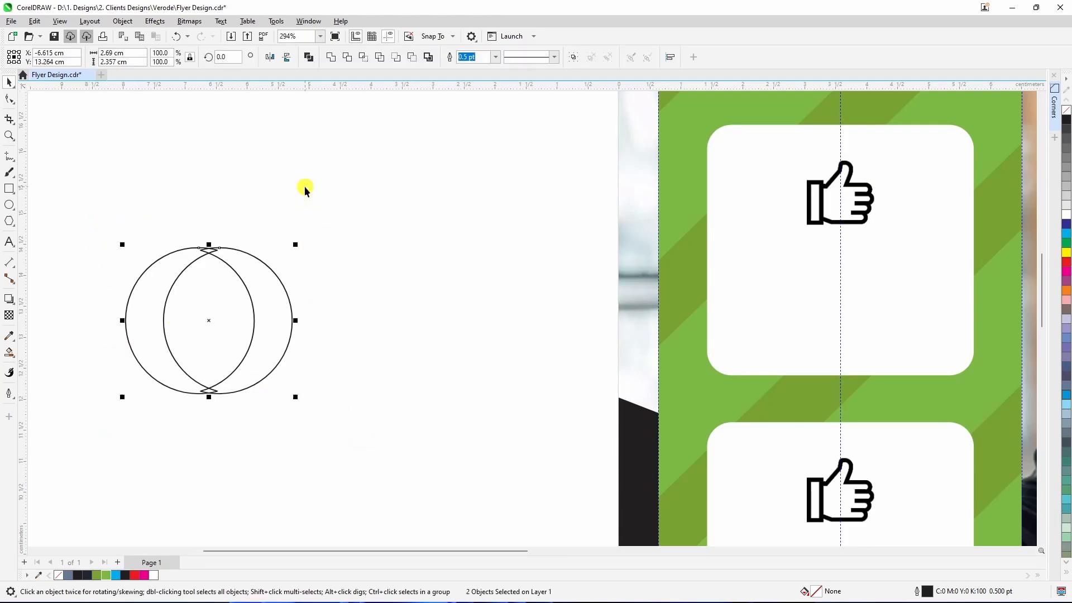
left_click(330, 57)
scroll(287, 354, "down", 2)
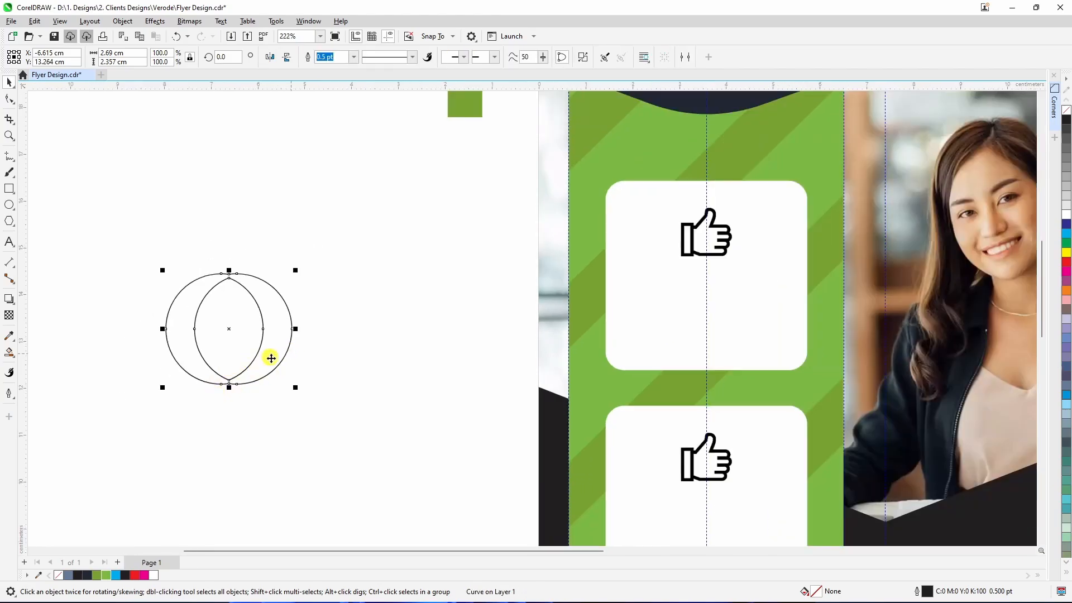
Step: Undo the weld and the previous nudges, and nudge the crescents slightly apart so that only their tips overlap
scroll(271, 358, "down", 2)
scroll(243, 329, "up", 3)
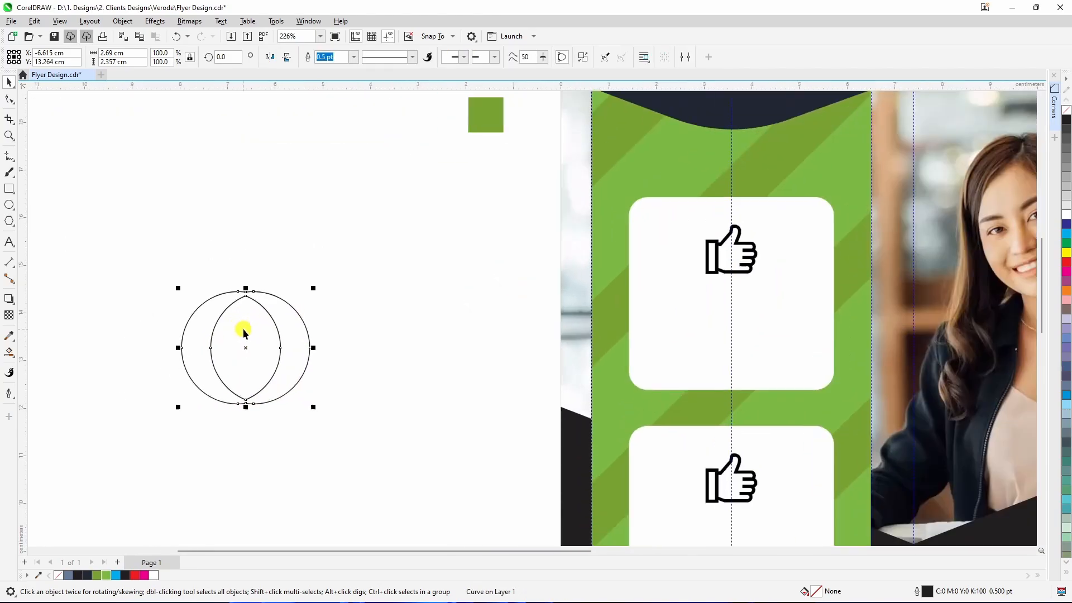
key("ctrl+z")
key("ctrl+z")
key("ctrl+z")
key("ctrl+z")
key("ctrl+z")
key("ctrl+z")
key("ctrl+z")
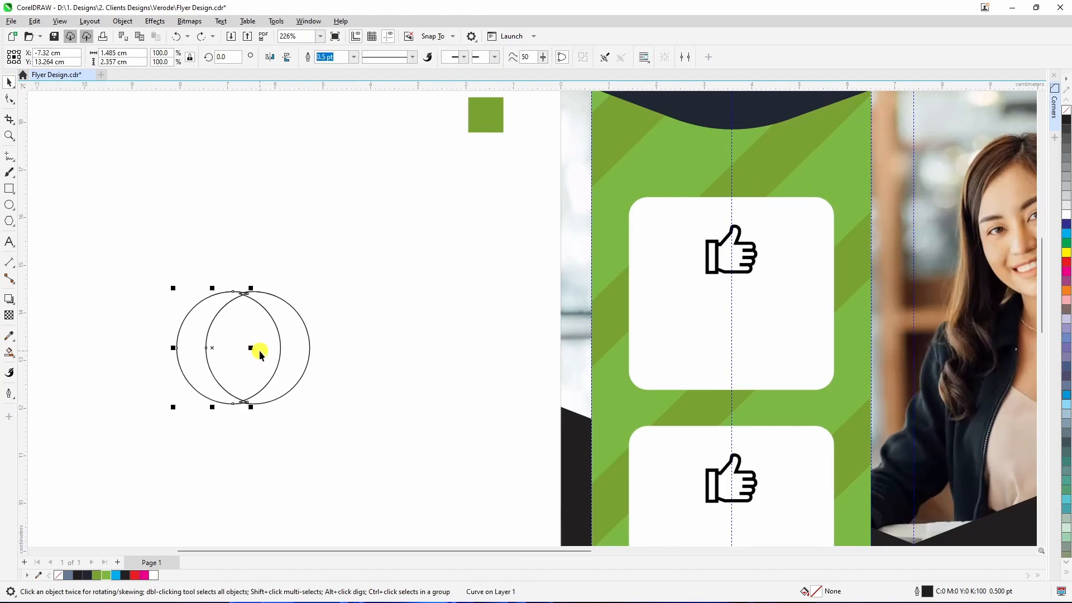
key("Right")
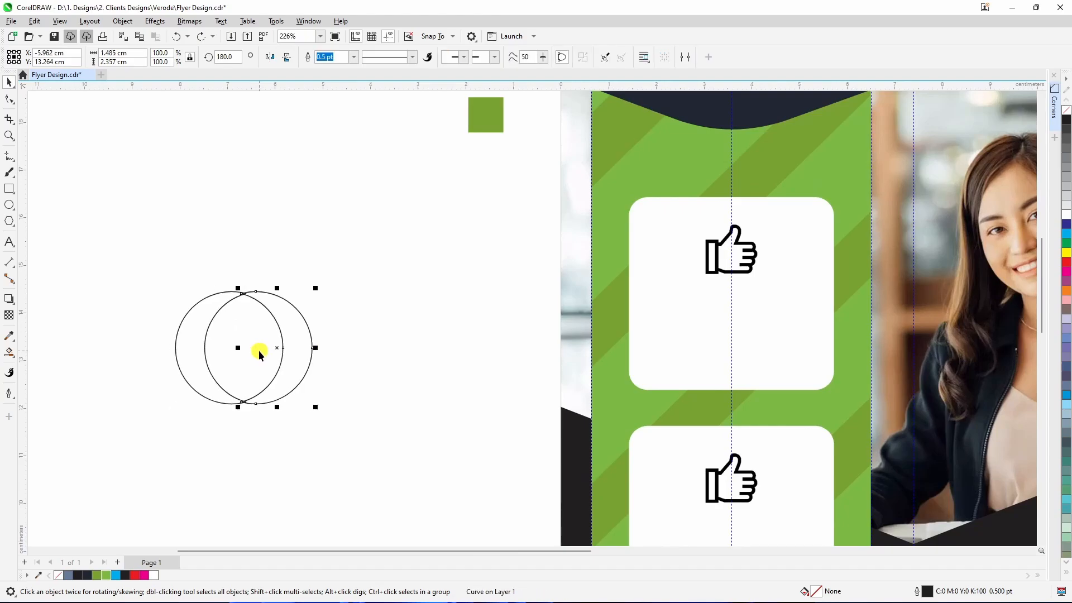
Step: Select both repositioned crescents and weld them into one logo shape
left_click_drag(125, 246, 398, 486)
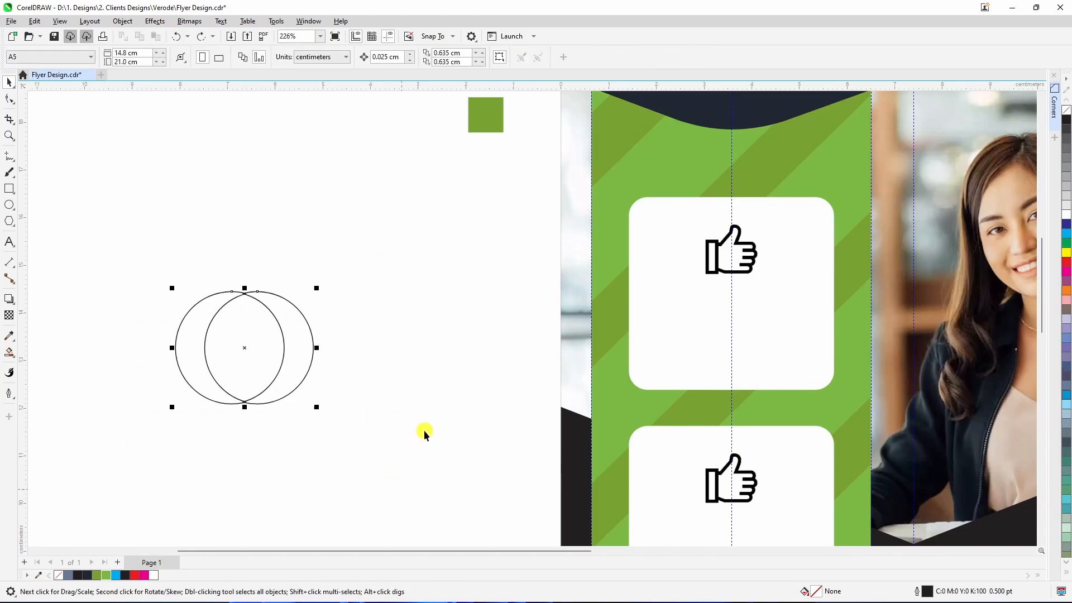
scroll(424, 434, "down", 4)
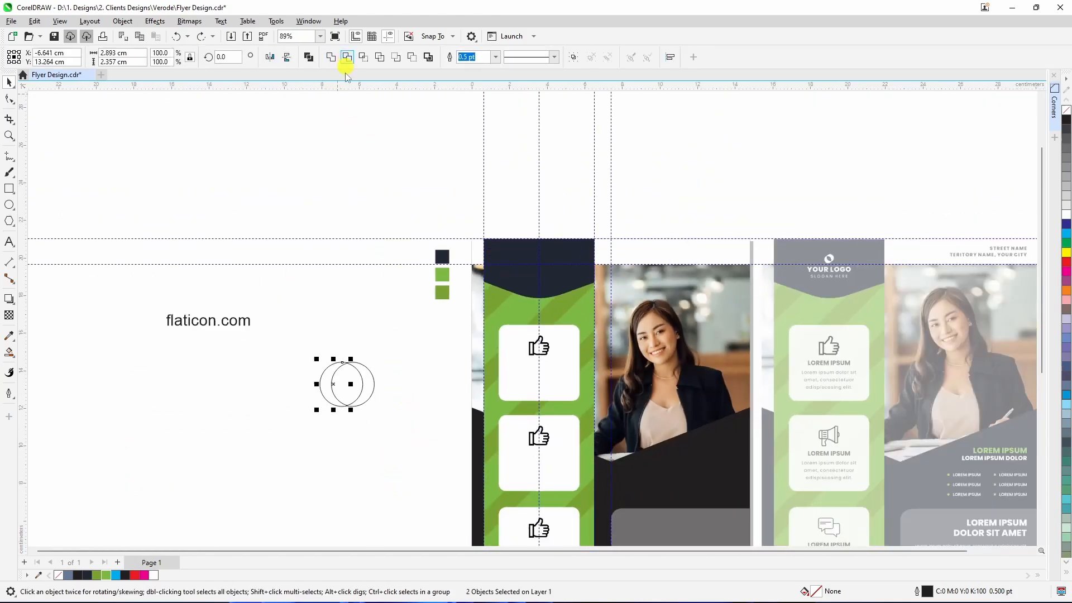
left_click(347, 56)
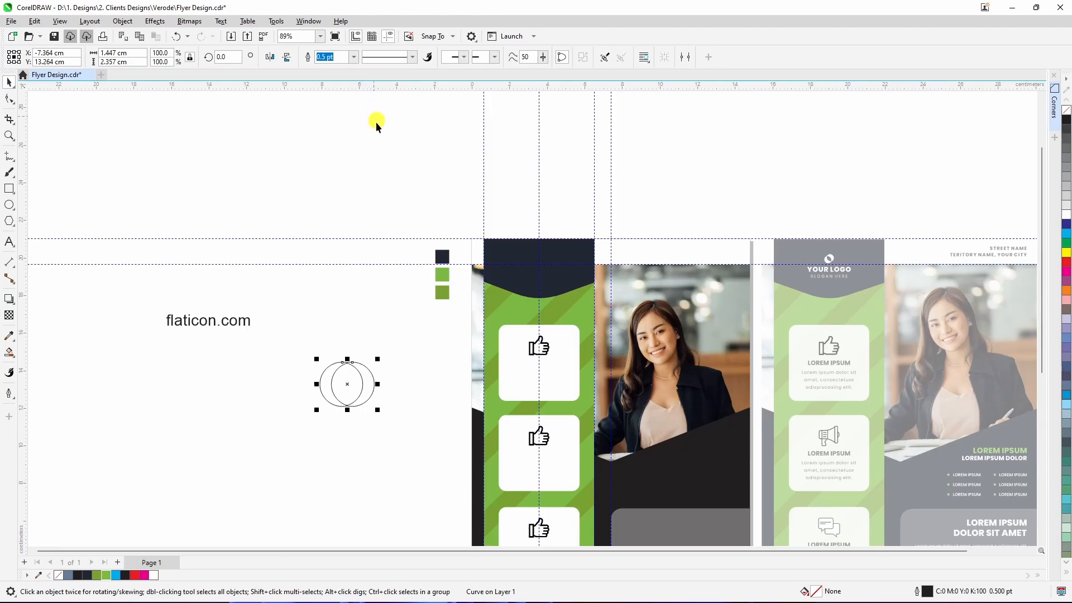
key("ctrl+z")
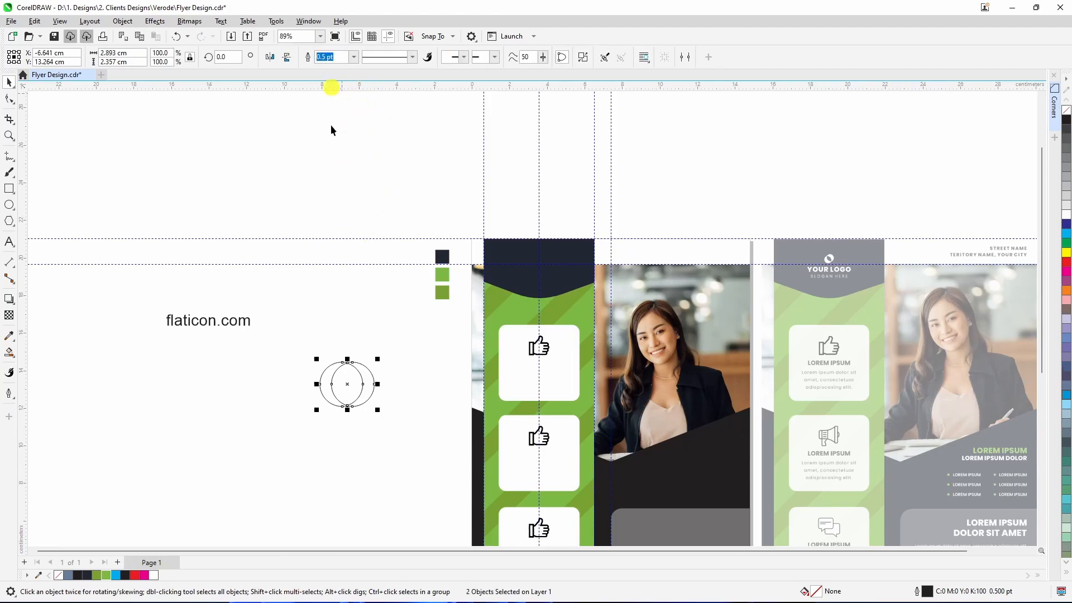
left_click(252, 390)
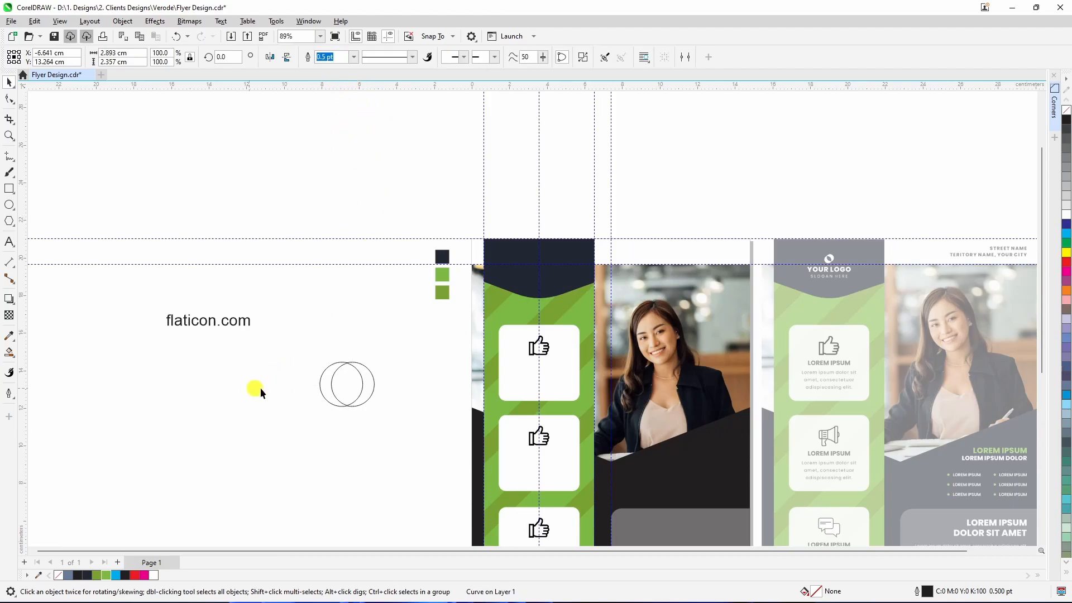
Step: Fill the logo shape white, center it on the sidebar's dark header, and remove its outline
left_click(369, 387)
left_click(1066, 214)
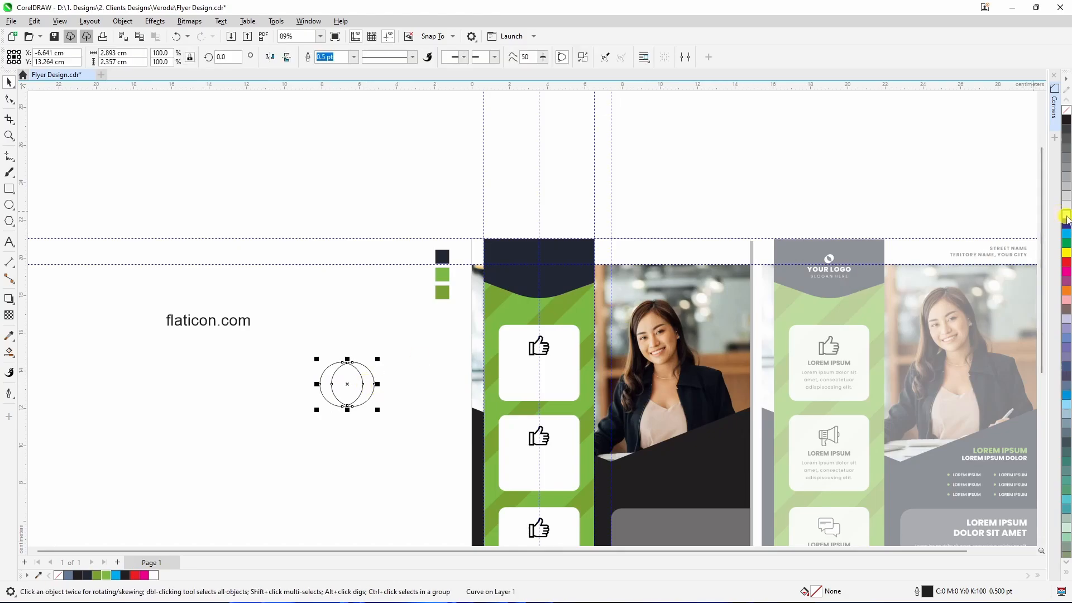
left_click_drag(346, 384, 538, 264)
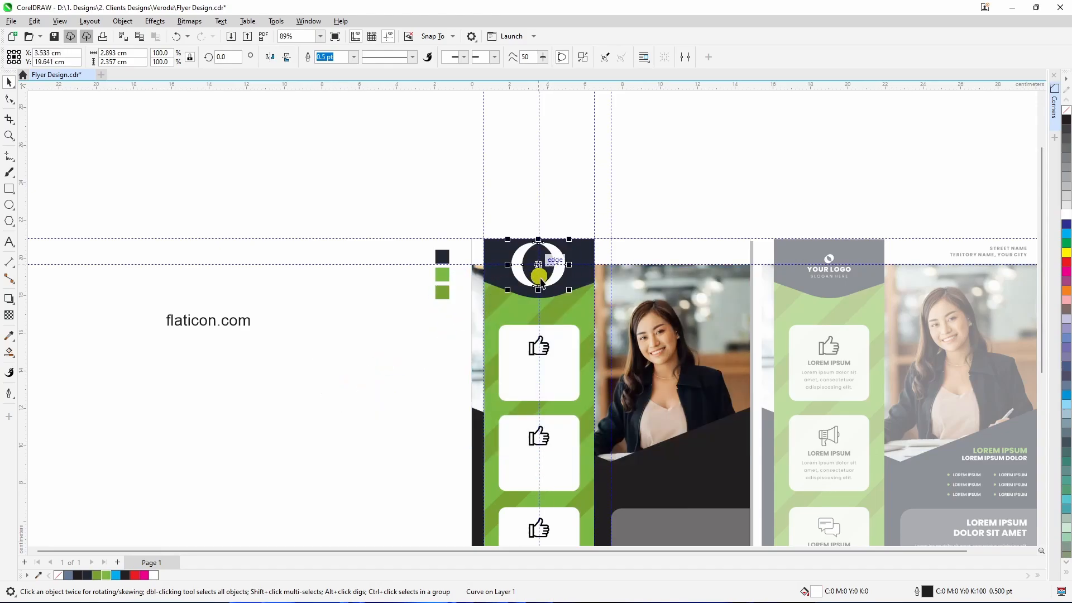
right_click(1066, 114)
Step: Scale the logo symbol down to about 0.55 cm wide and rotate it about 49 degrees
scroll(553, 274, "up", 2)
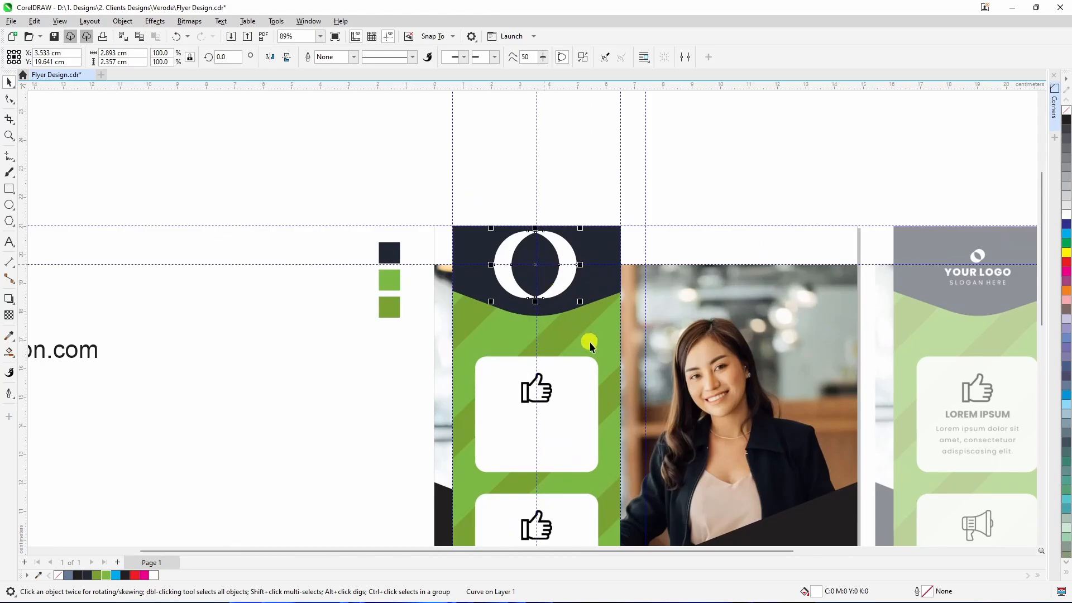
left_click_drag(581, 307, 544, 277)
left_click(544, 272)
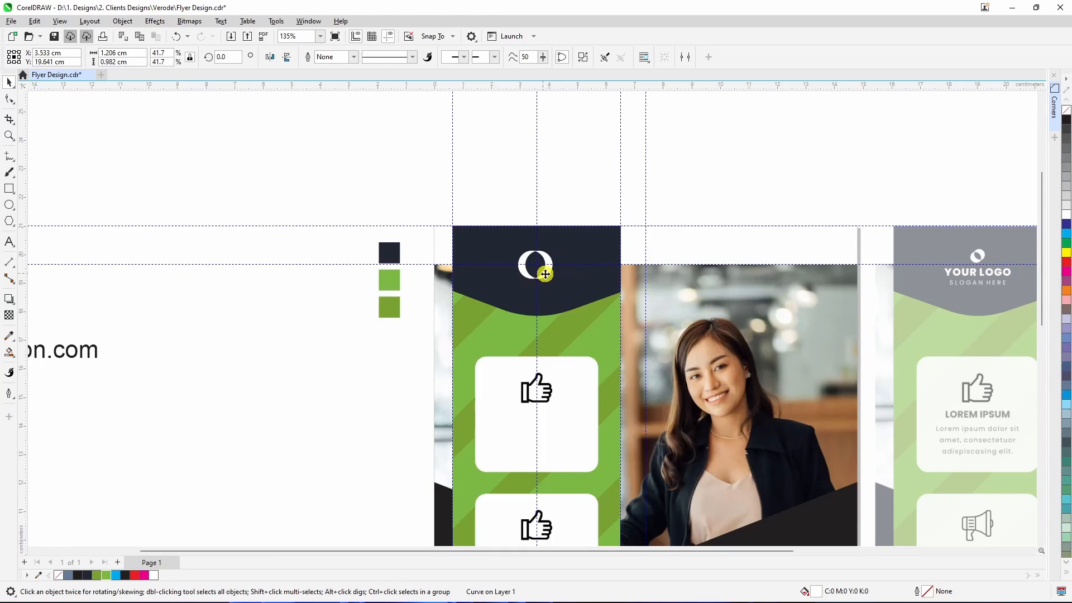
left_click_drag(512, 283, 563, 288)
left_click(522, 211)
scroll(531, 261, "up", 2)
left_click(555, 258)
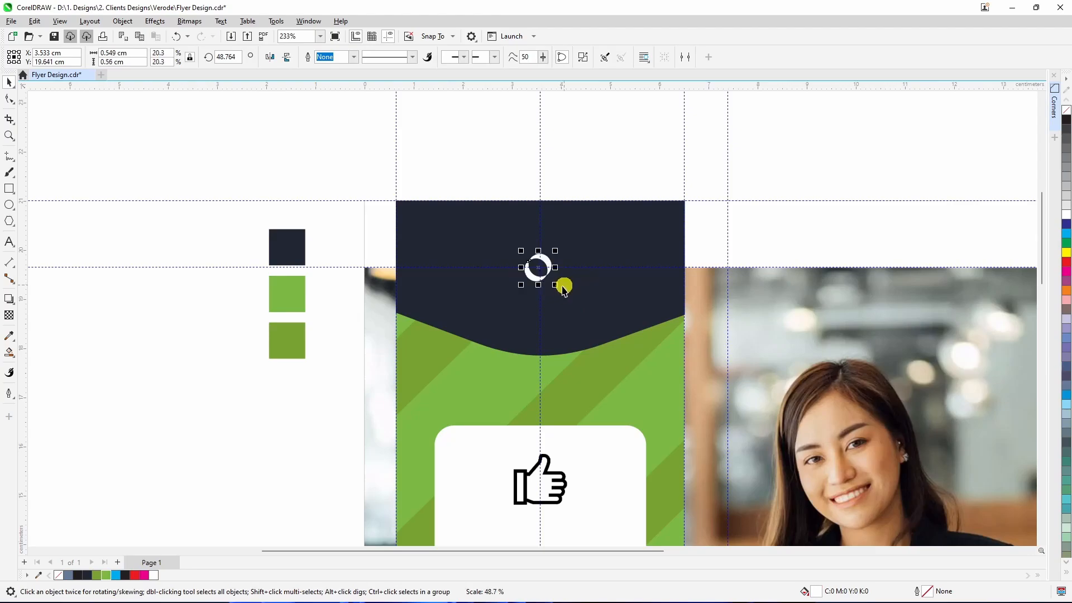
left_click(496, 146)
scroll(485, 168, "down", 4)
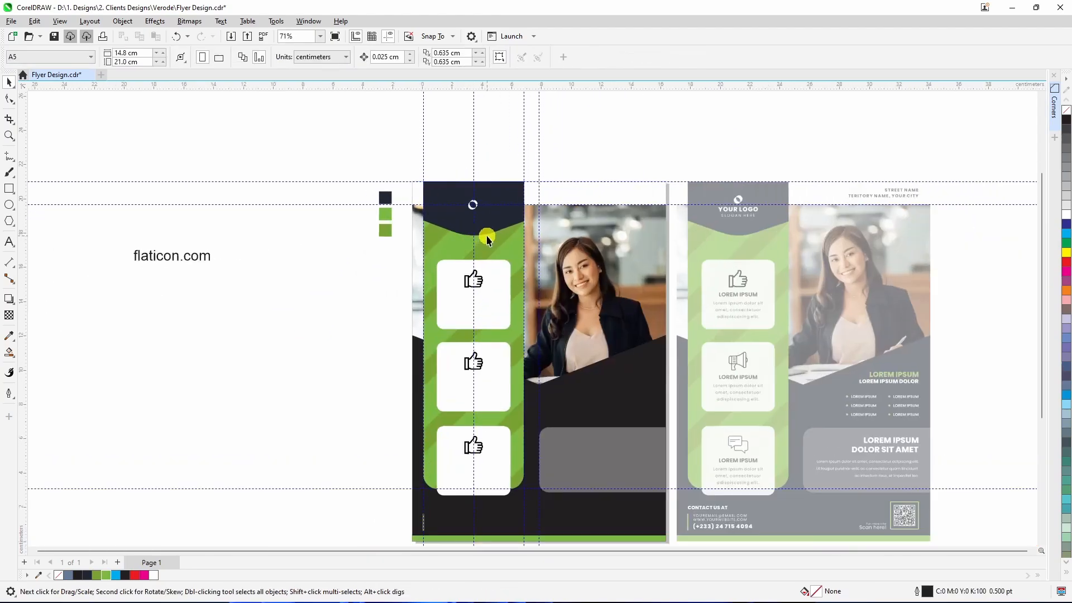
scroll(745, 212, "up", 1)
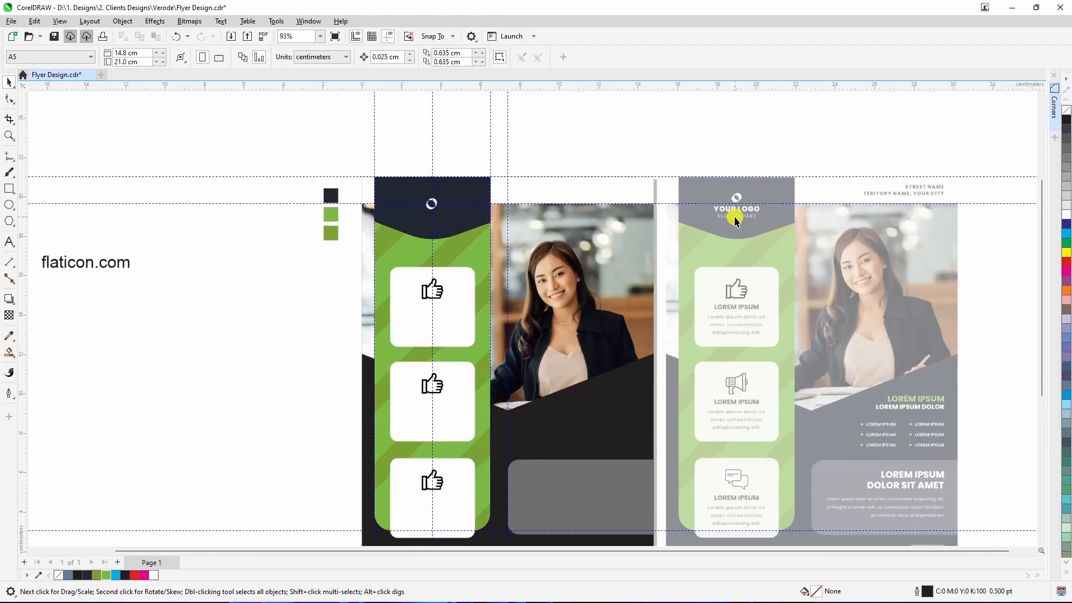
scroll(747, 262, "down", 1)
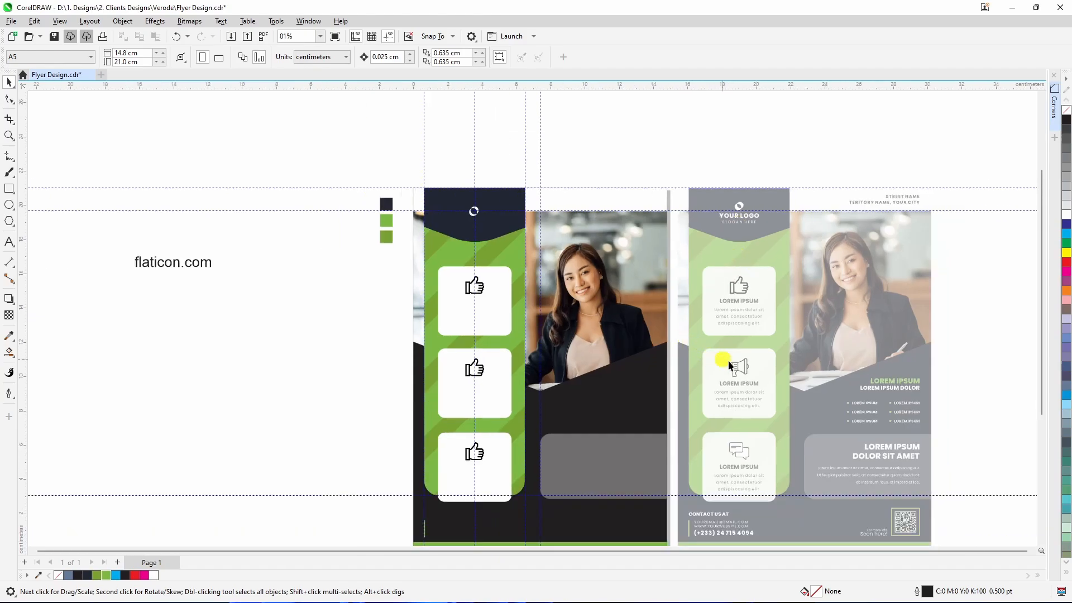
left_click(481, 310)
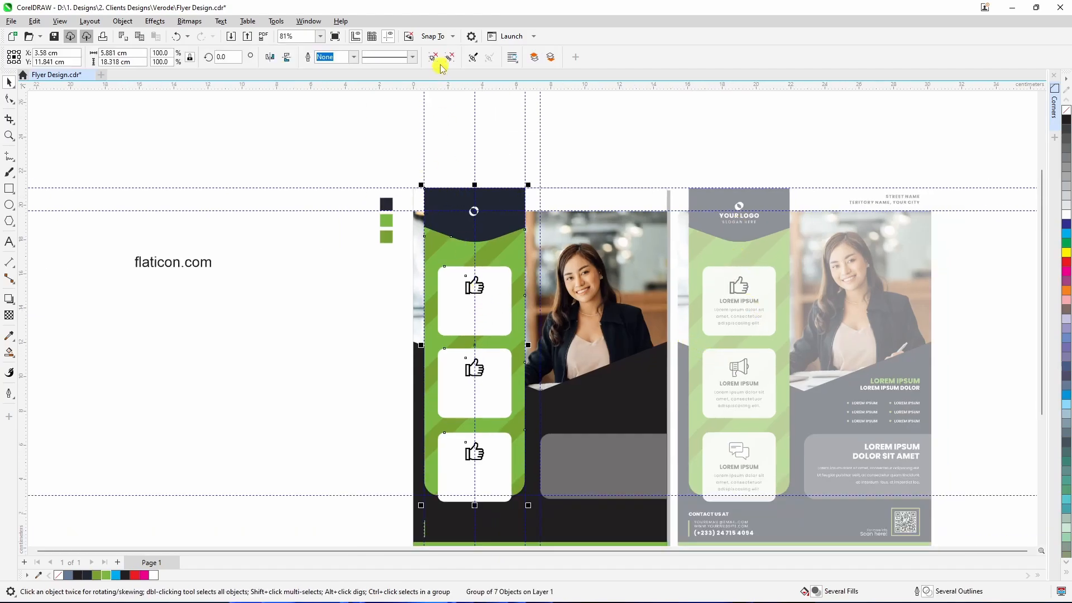
left_click(321, 158)
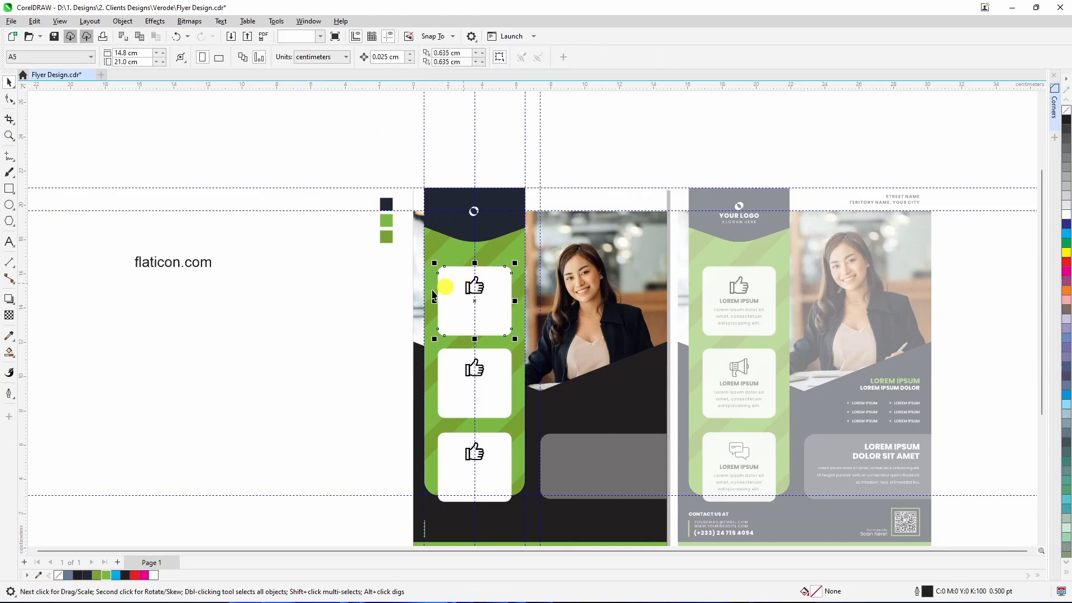
Step: Nudge the photo frame down until its top edge meets the horizontal guideline beneath the address text
scroll(485, 199, "down", 1)
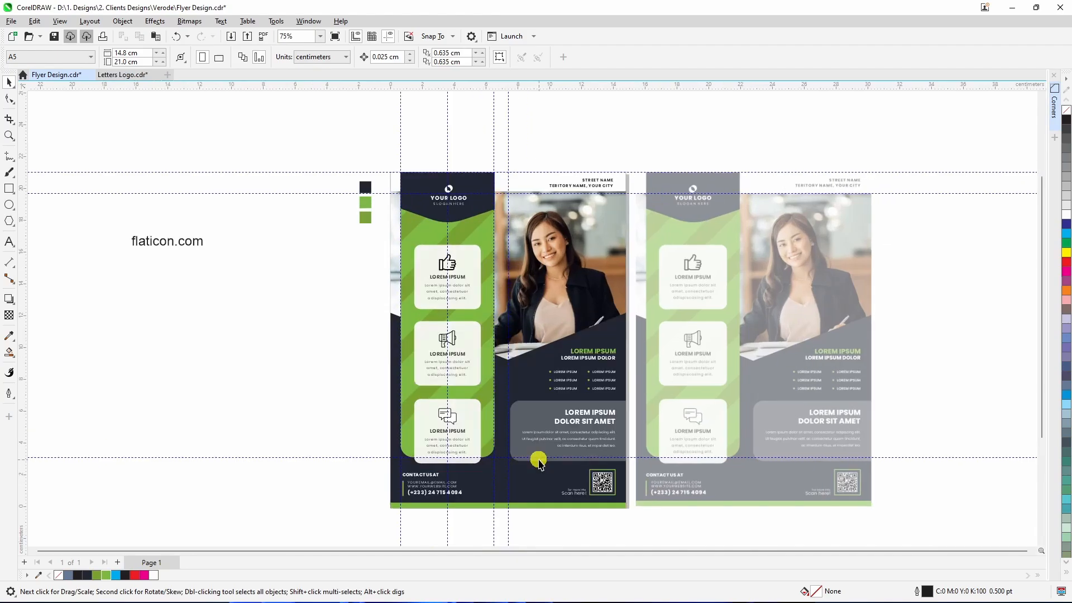
scroll(538, 463, "up", 1)
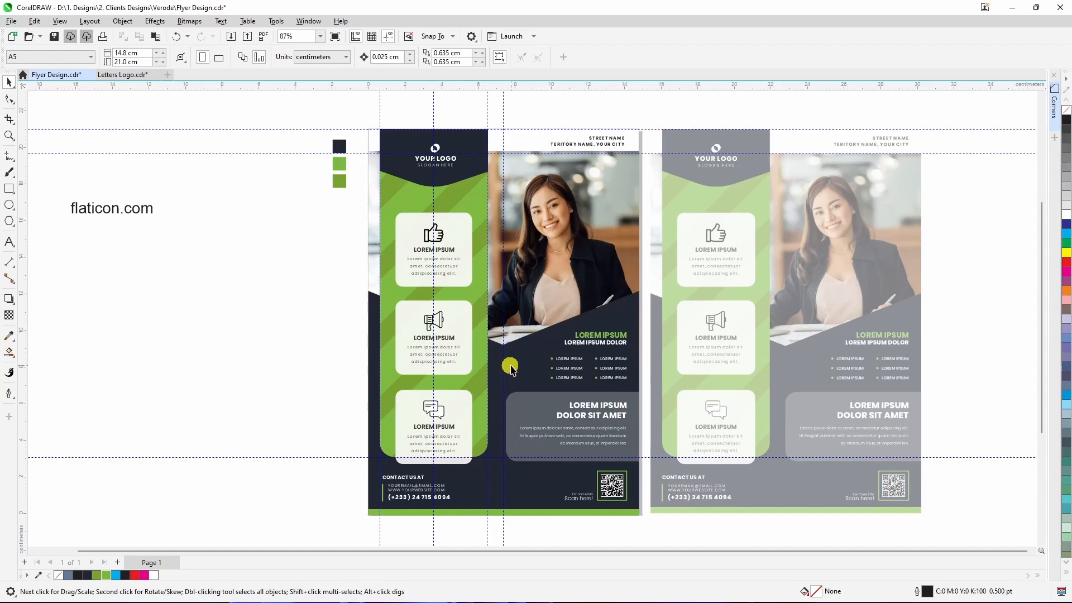
left_click(571, 201)
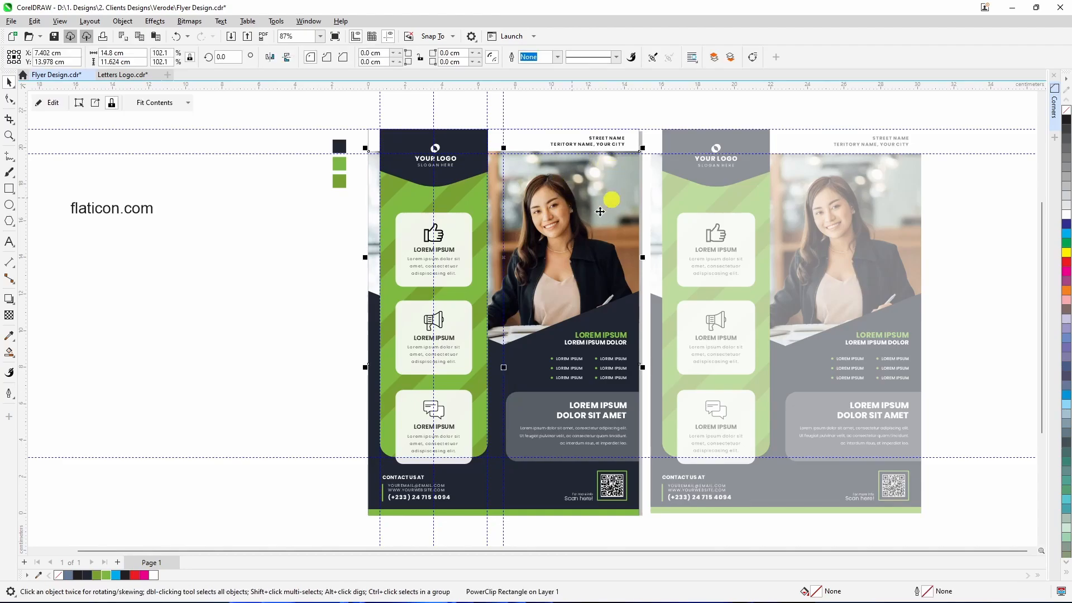
key("Down")
key("Down")
key("Down")
key("Down")
key("Down")
key("Down")
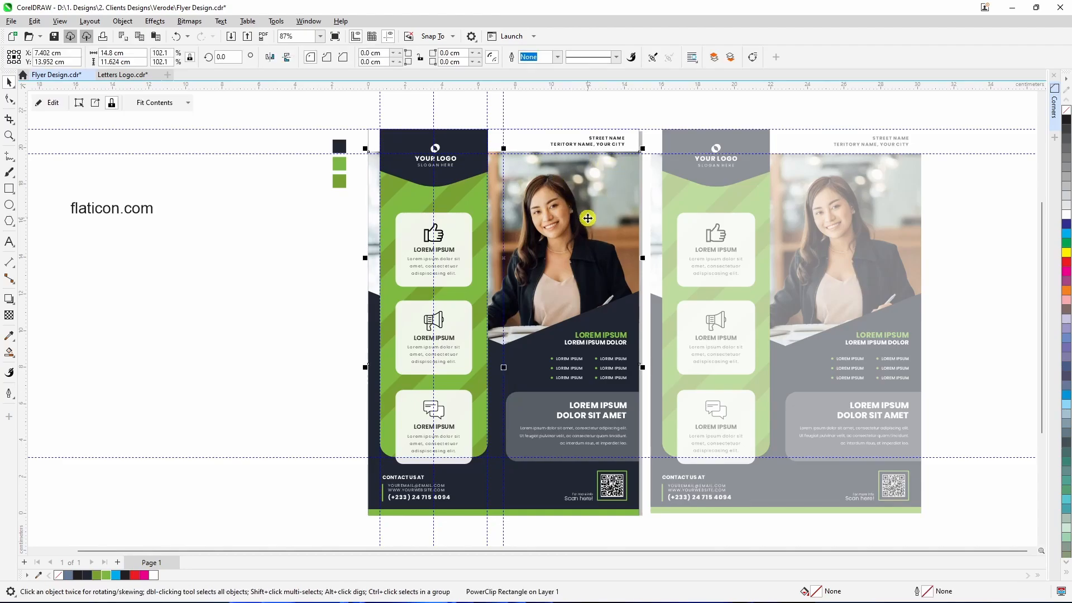
key("Up")
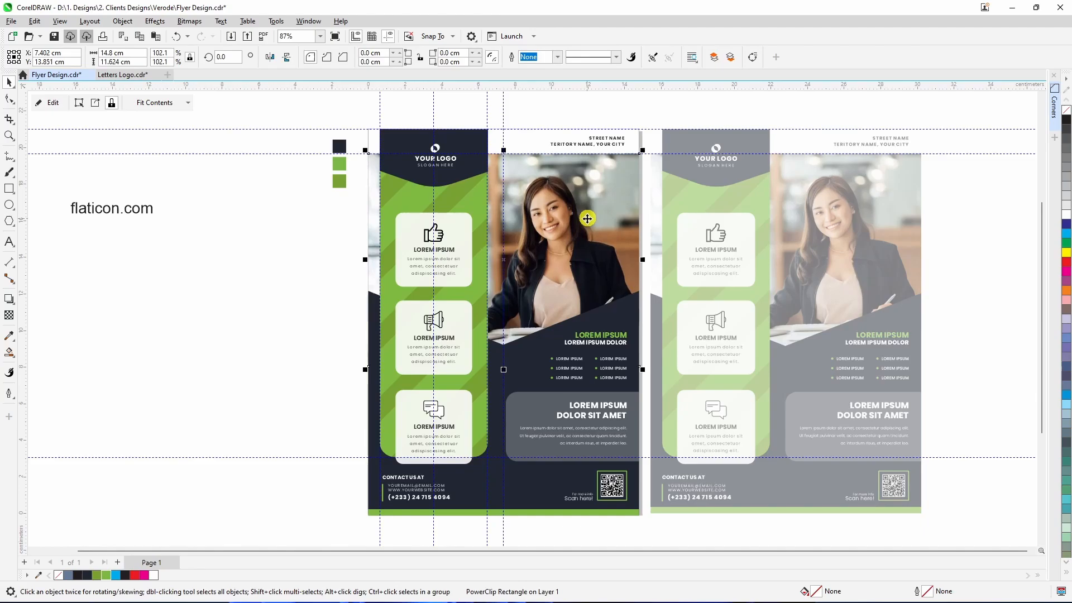
left_click(308, 278)
key("Escape")
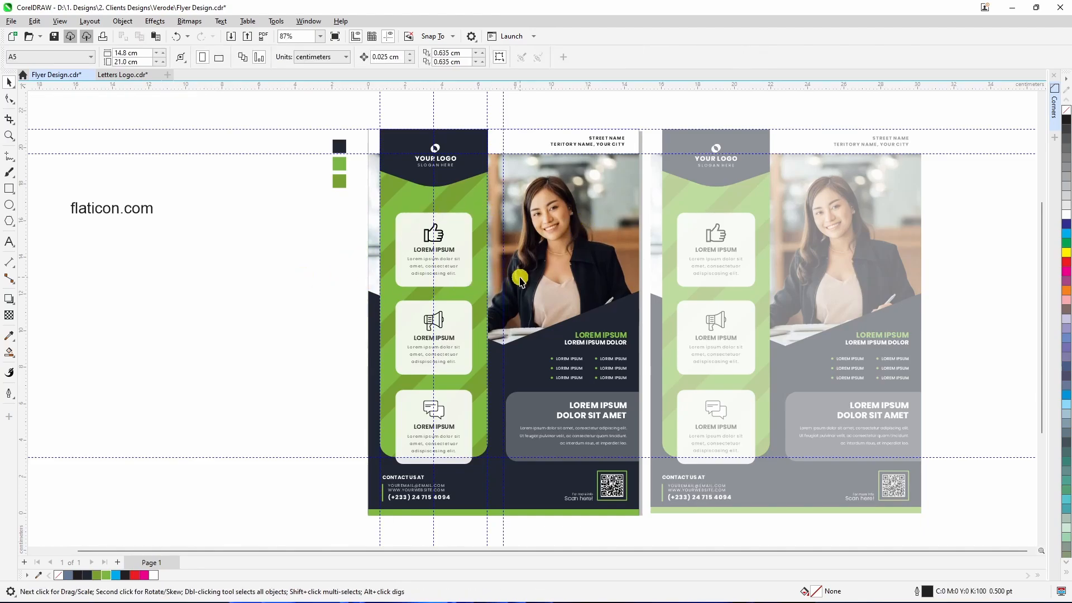
Step: Examine the flyer's contact details, QR code and overall layout against the faded reference image
scroll(521, 278, "down", 1)
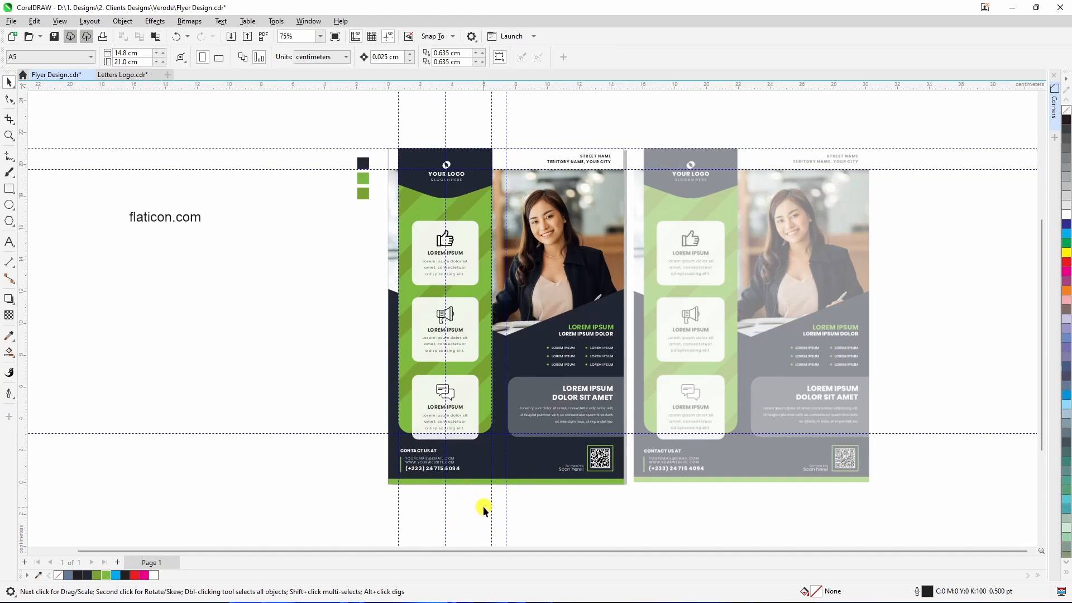
scroll(483, 506, "up", 4)
scroll(631, 461, "down", 4)
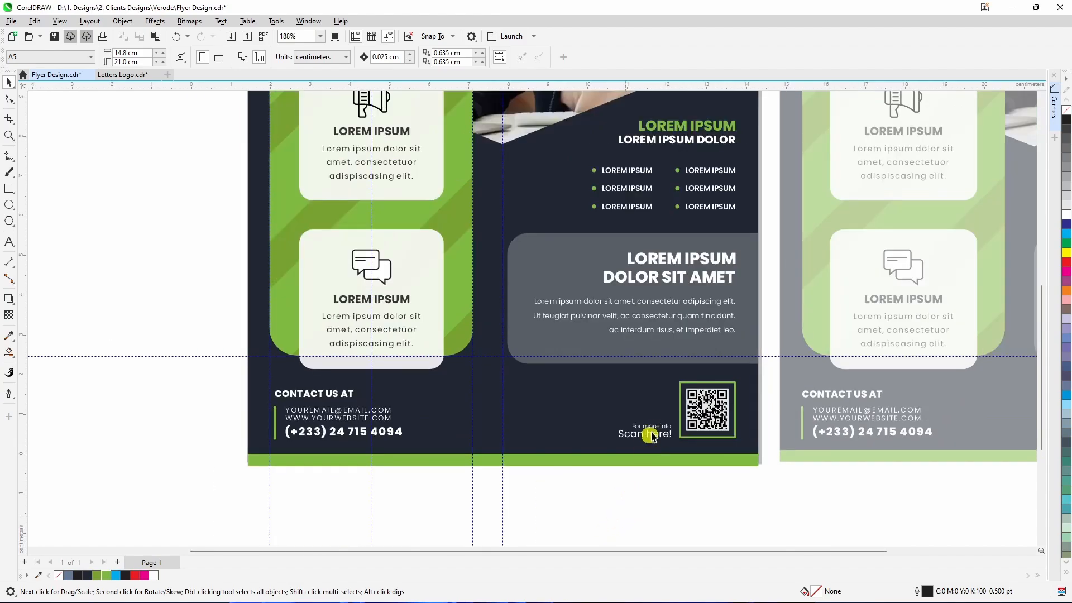
left_click(805, 352)
scroll(798, 357, "down", 1)
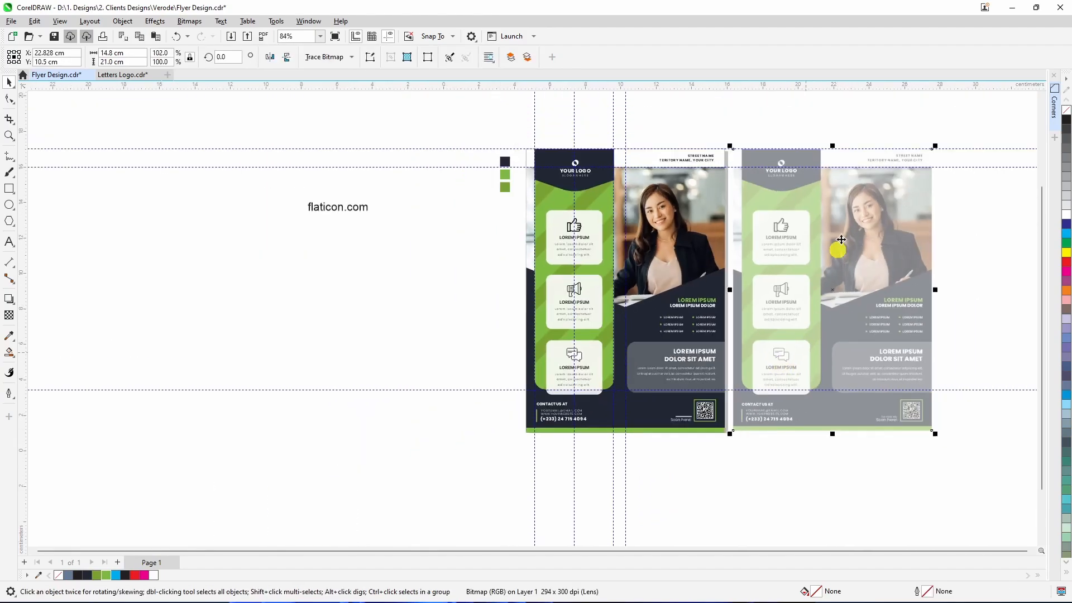
scroll(591, 259, "up", 1)
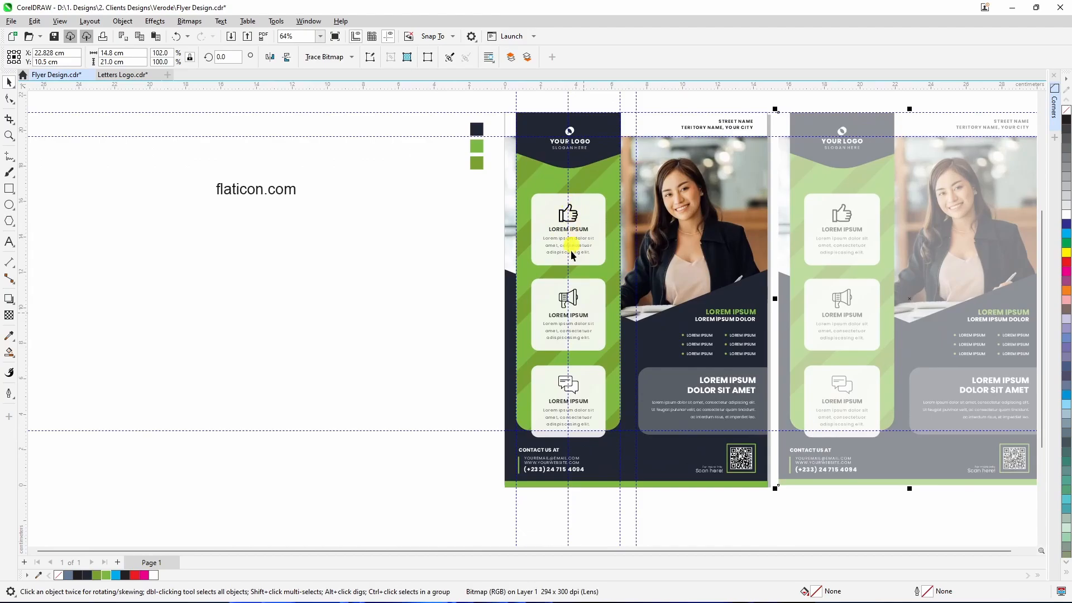
left_click(228, 187)
left_click(240, 219)
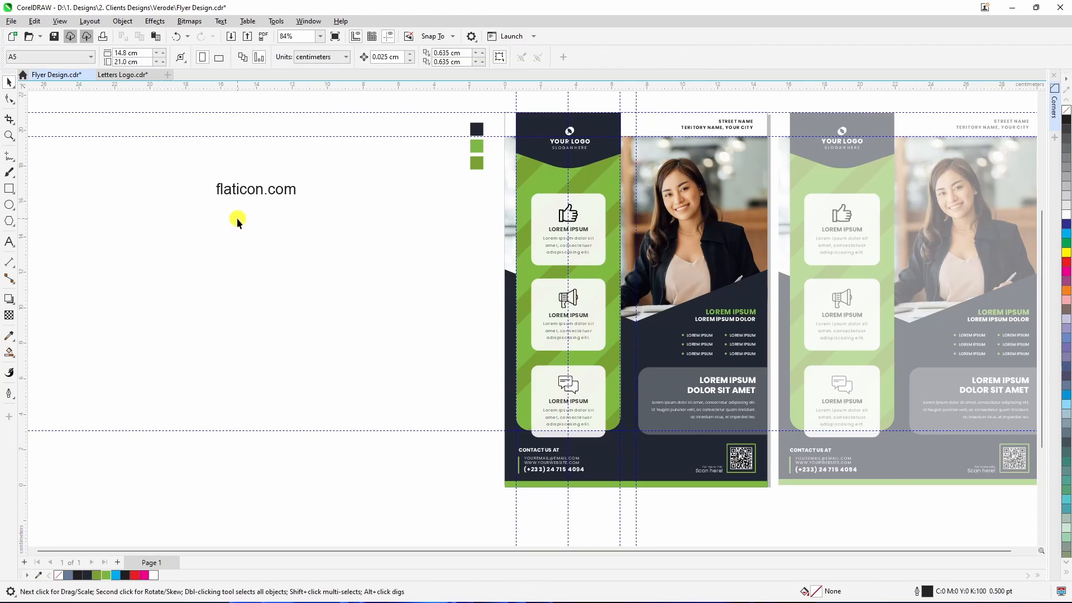
Step: Delete the faded reference image beside the finished flyer
scroll(237, 218, "down", 1)
scroll(524, 182, "up", 1)
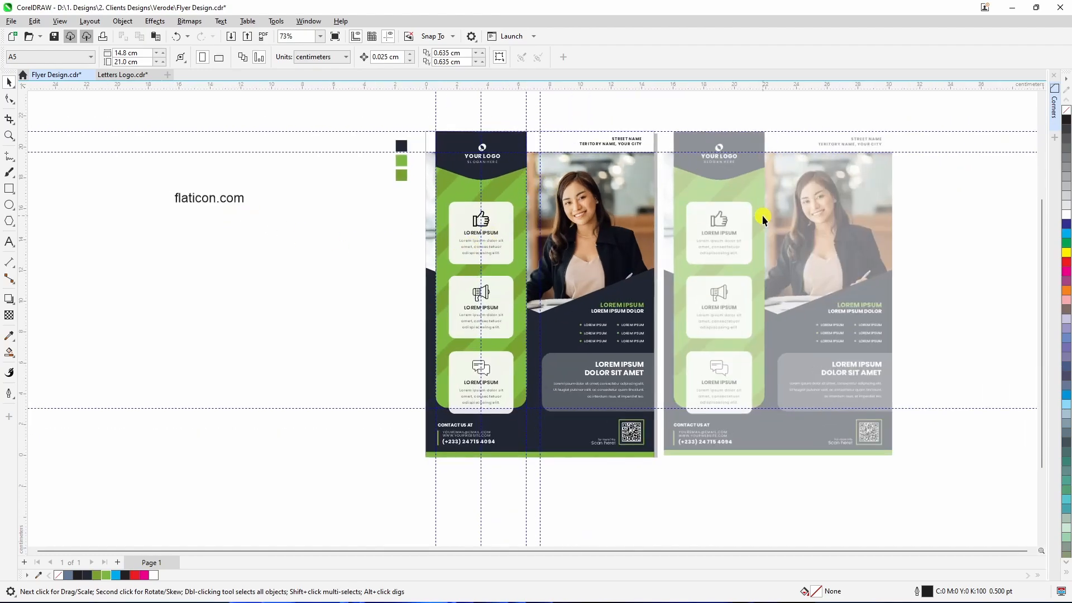
left_click(757, 214)
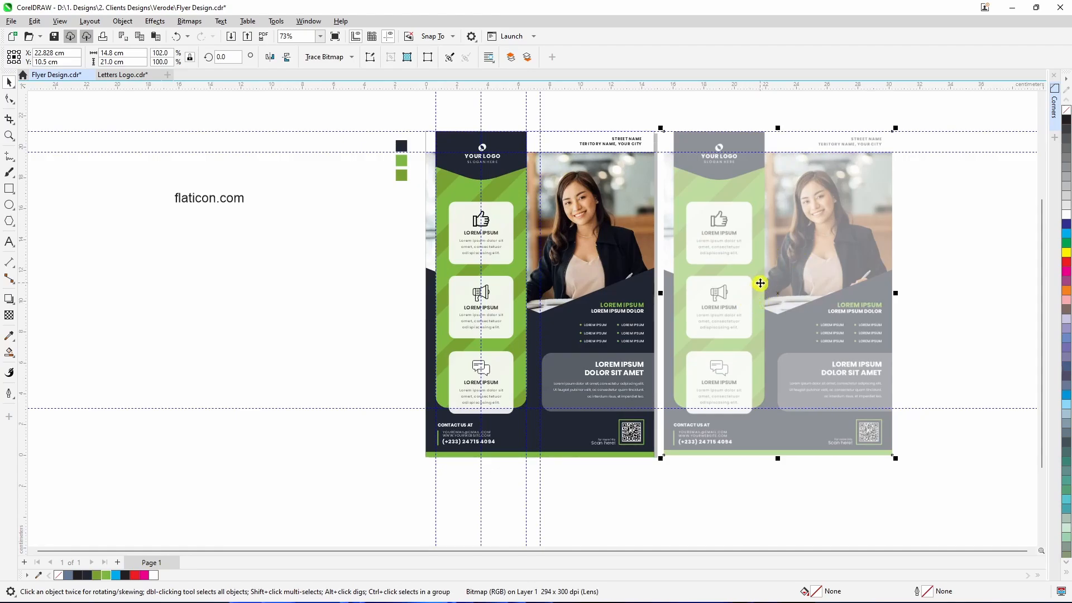
key("Delete")
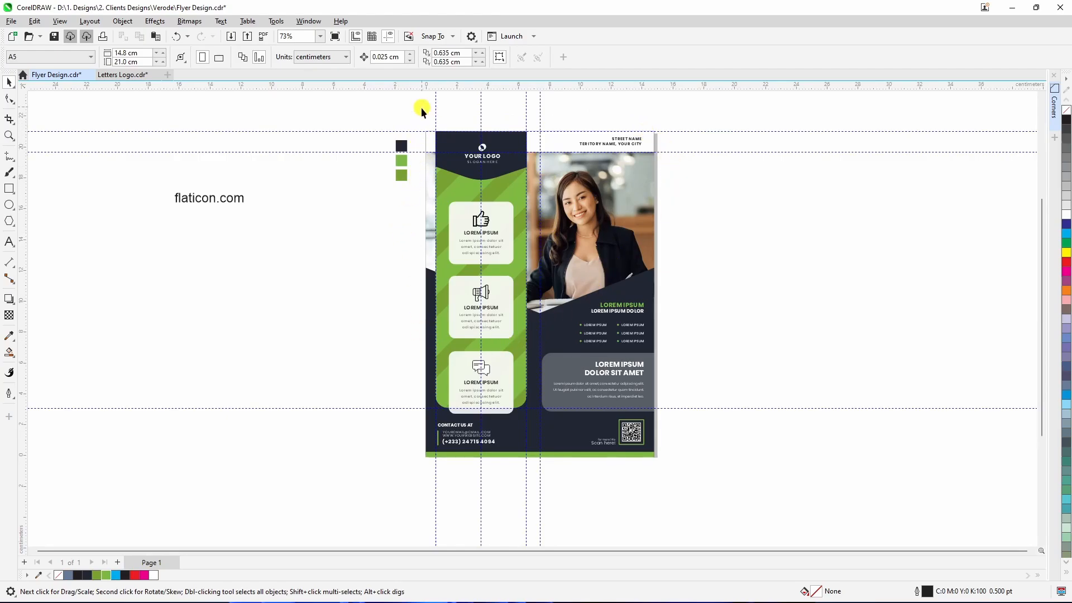
Step: Select all guidelines in the document and delete them
scroll(421, 108, "up", 2)
left_click(415, 147)
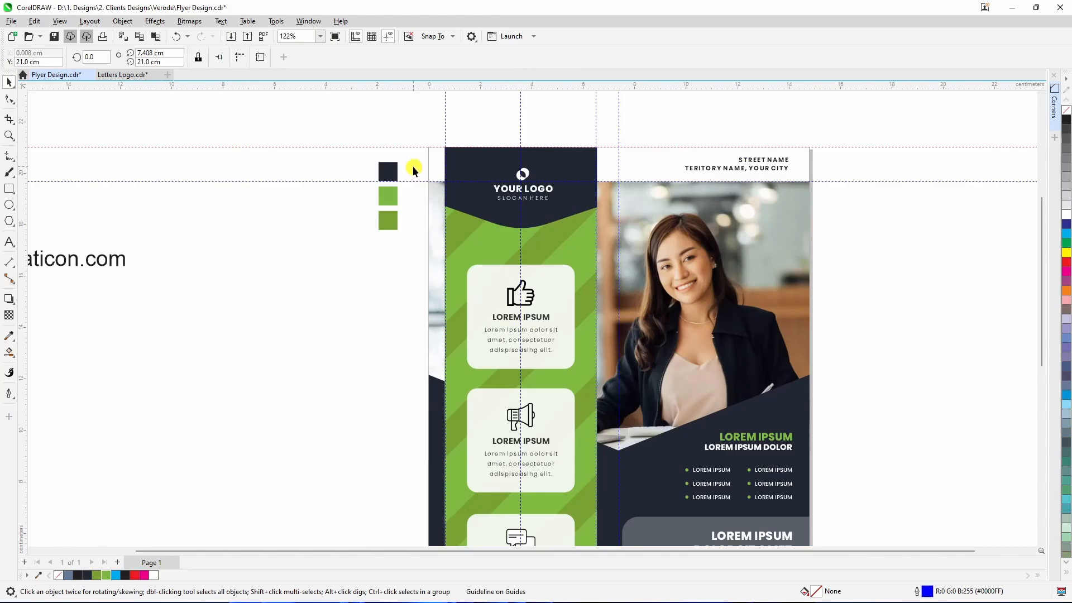
key("ctrl+a")
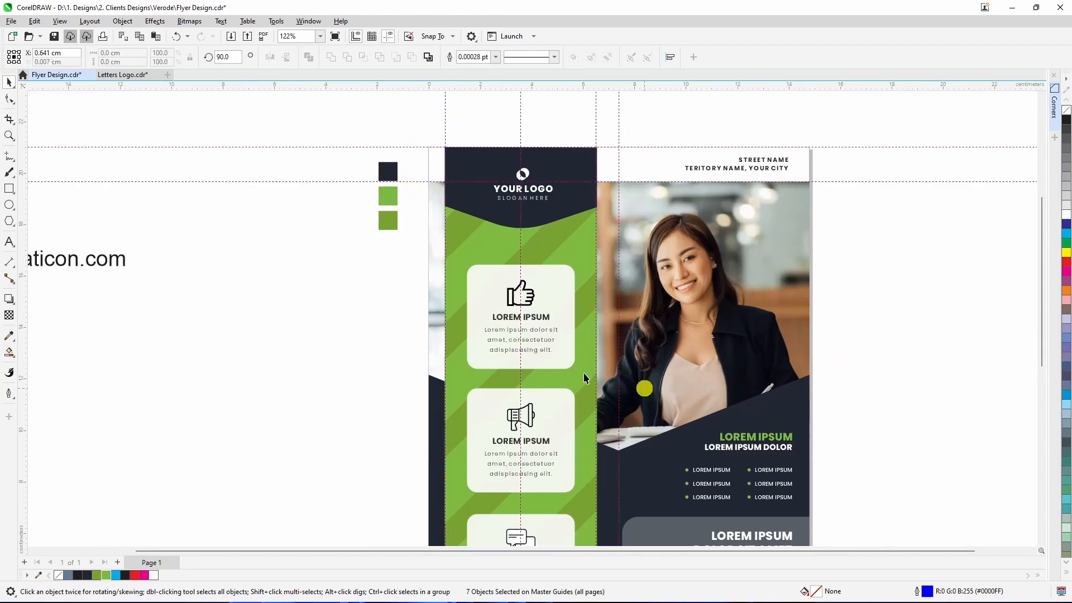
key("Delete")
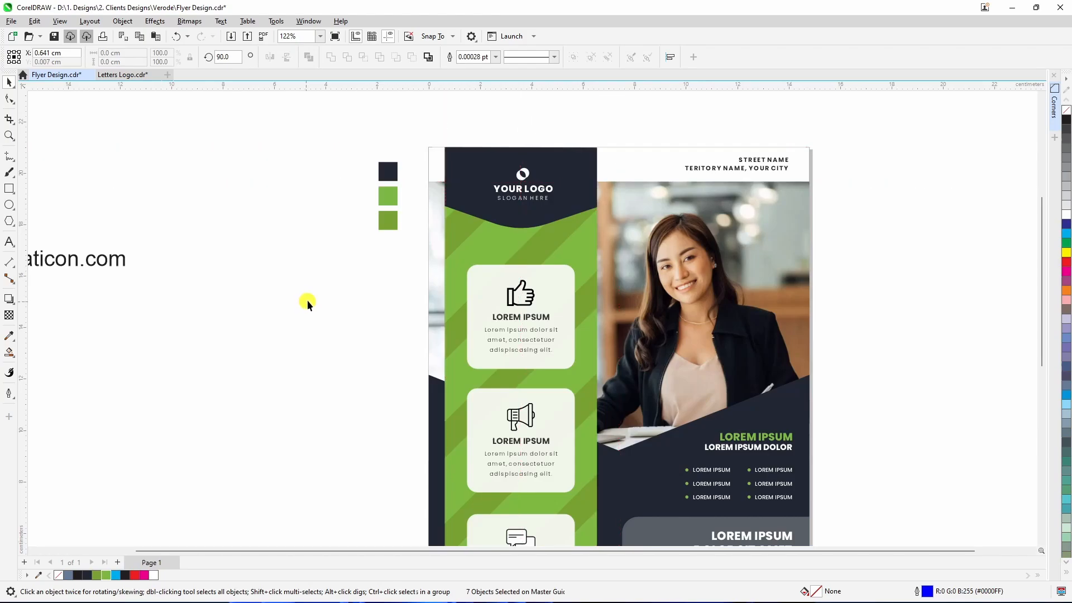
Step: Try to right-align the address text at the flyer's head with the grouped text block beneath the photo
scroll(545, 192, "down", 1)
scroll(546, 191, "down", 2)
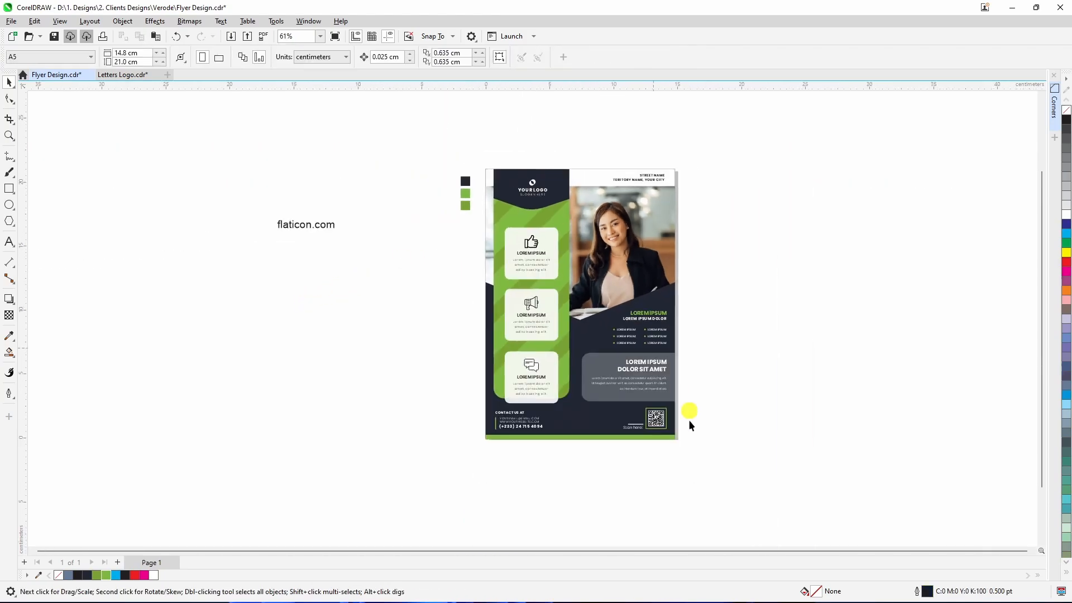
scroll(647, 401, "up", 1)
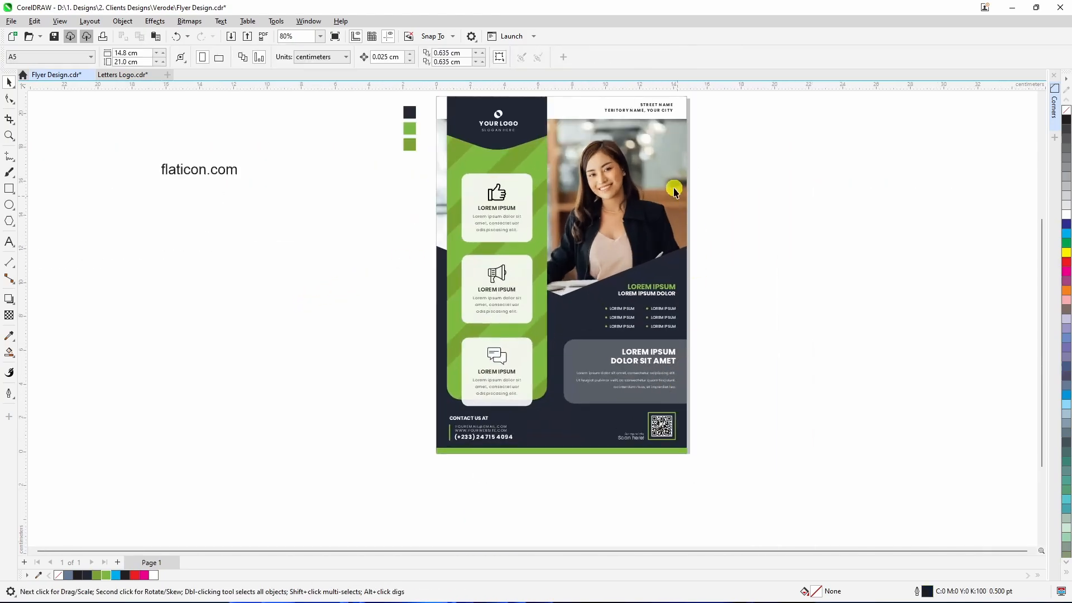
left_click(666, 103)
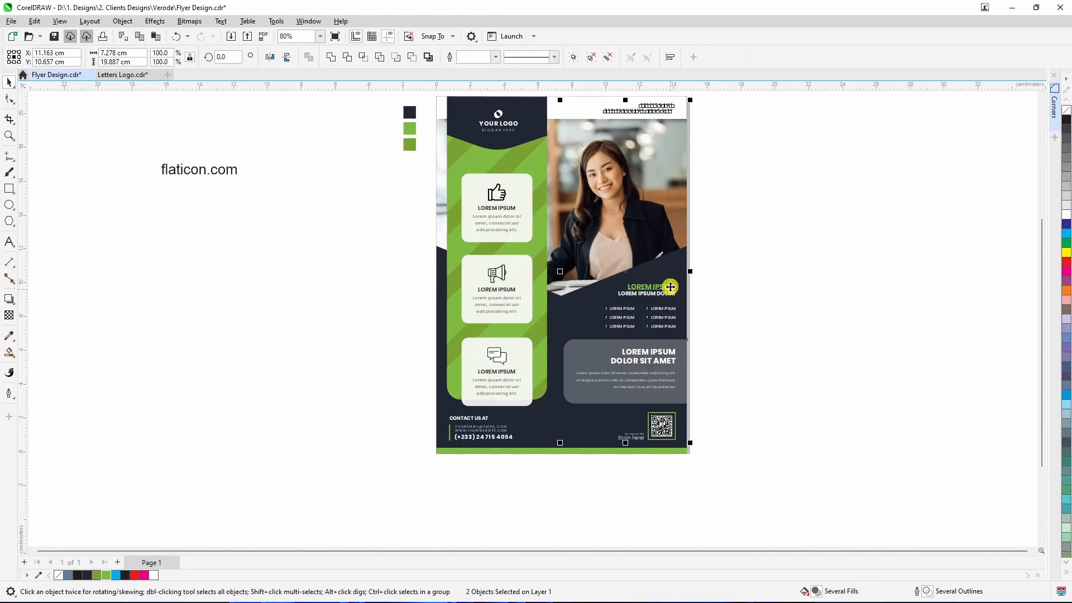
left_click(768, 339)
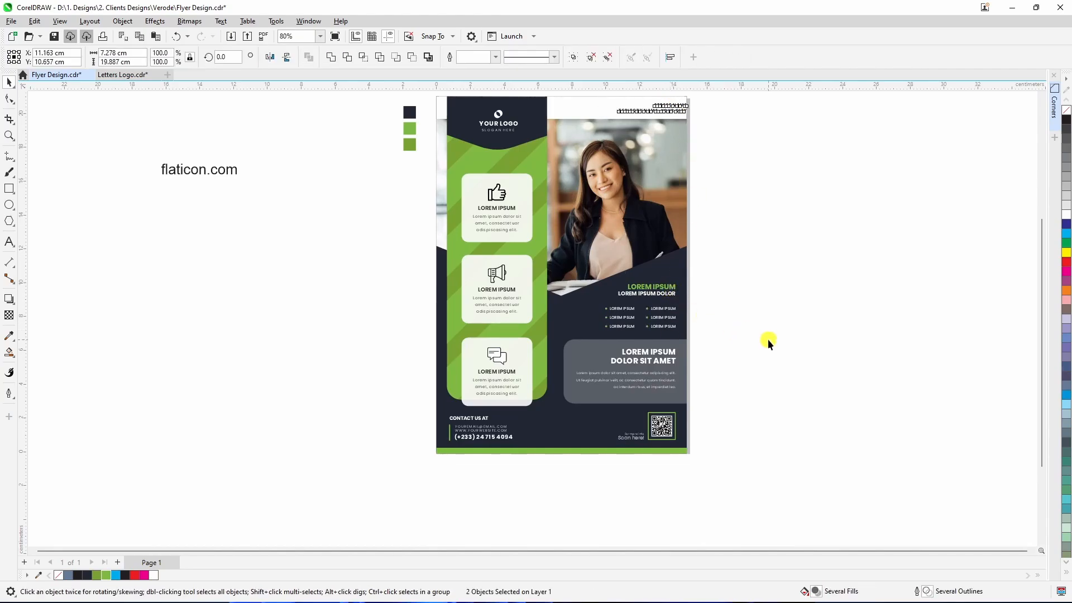
Step: Ungroup the text block beneath the photo that holds the headings, bullet list and grey box
left_click(672, 106)
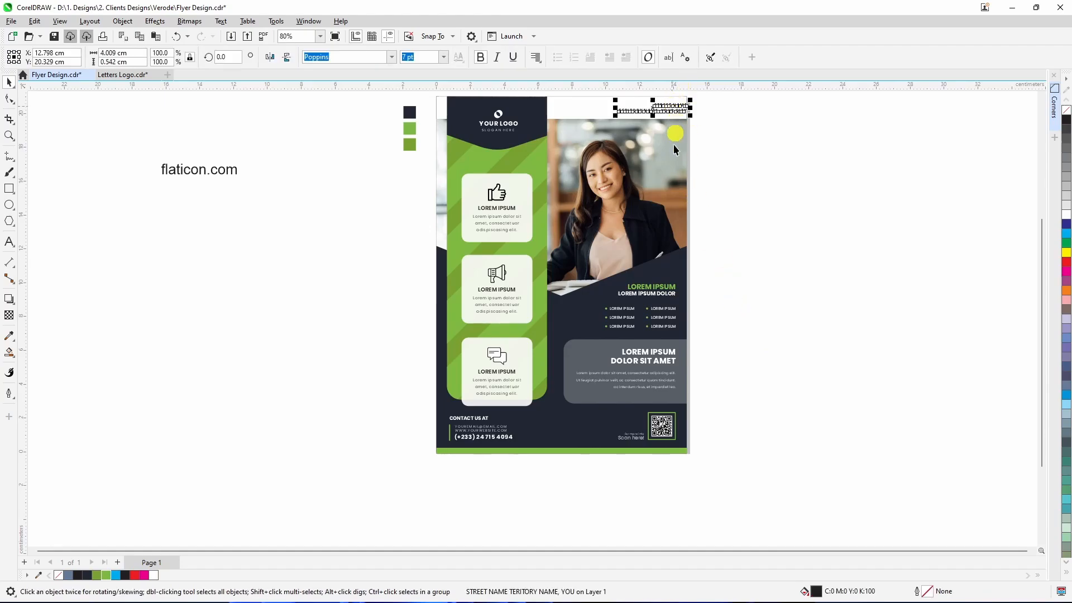
left_click(660, 293)
left_click(432, 57)
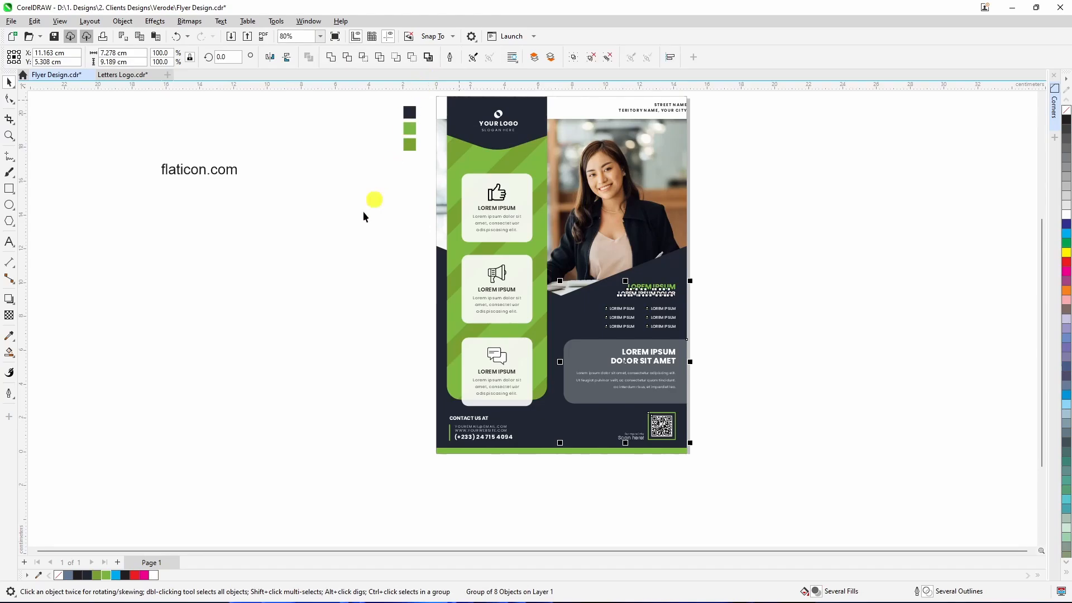
left_click(363, 212)
Step: Right-align the address text with the green LOREM IPSUM heading beneath the photo
left_click(664, 104)
left_click(663, 106)
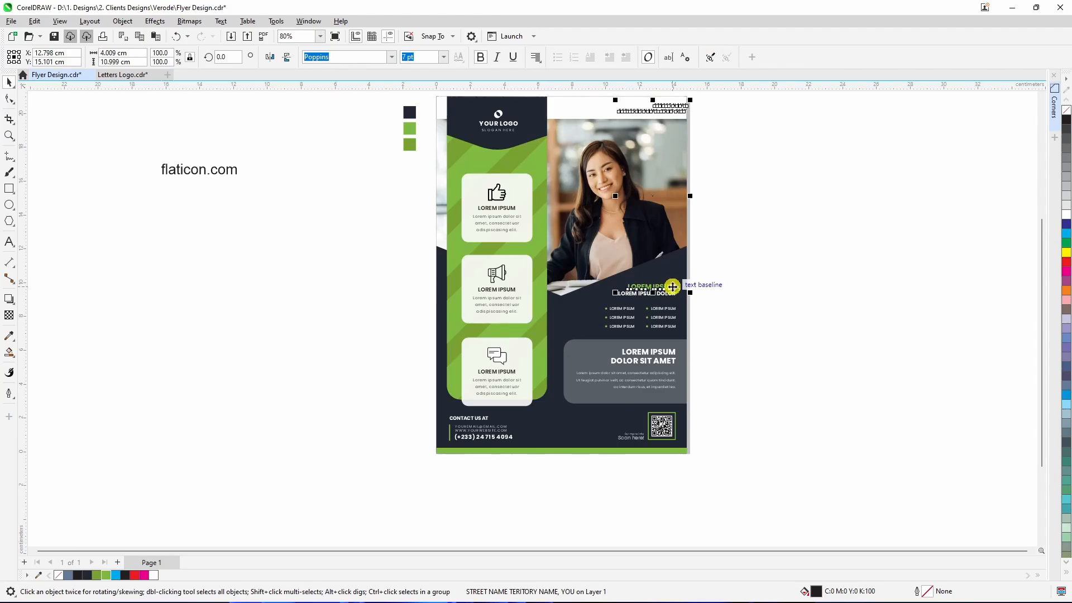
left_click(671, 286, "shift")
left_click(776, 305)
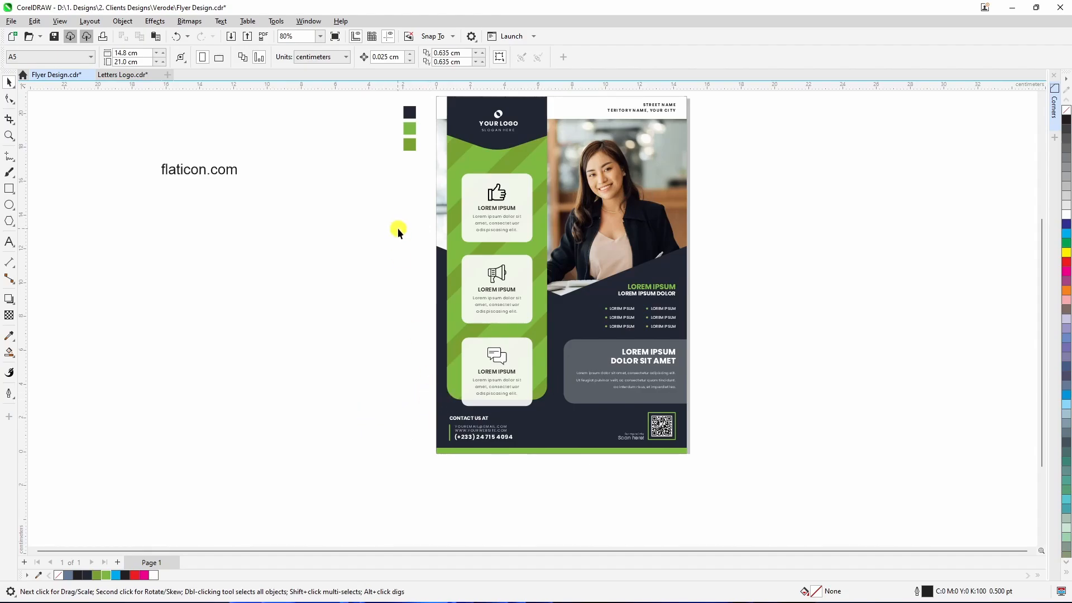
Step: Fit the whole flyer in view and open the full-screen preview of the finished design
left_click(320, 36)
left_click(295, 53)
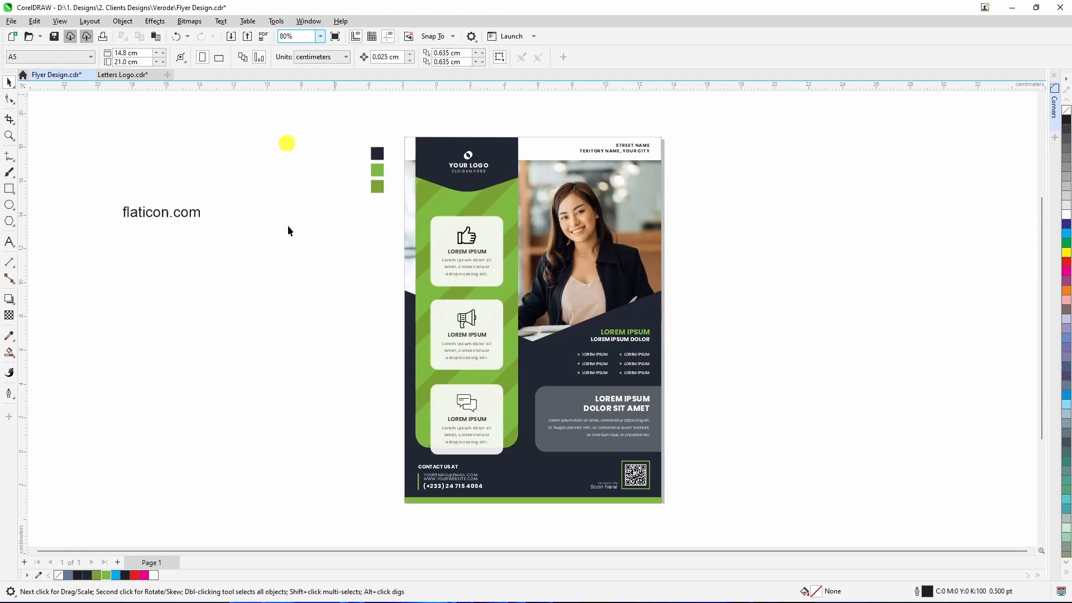
left_click(334, 37)
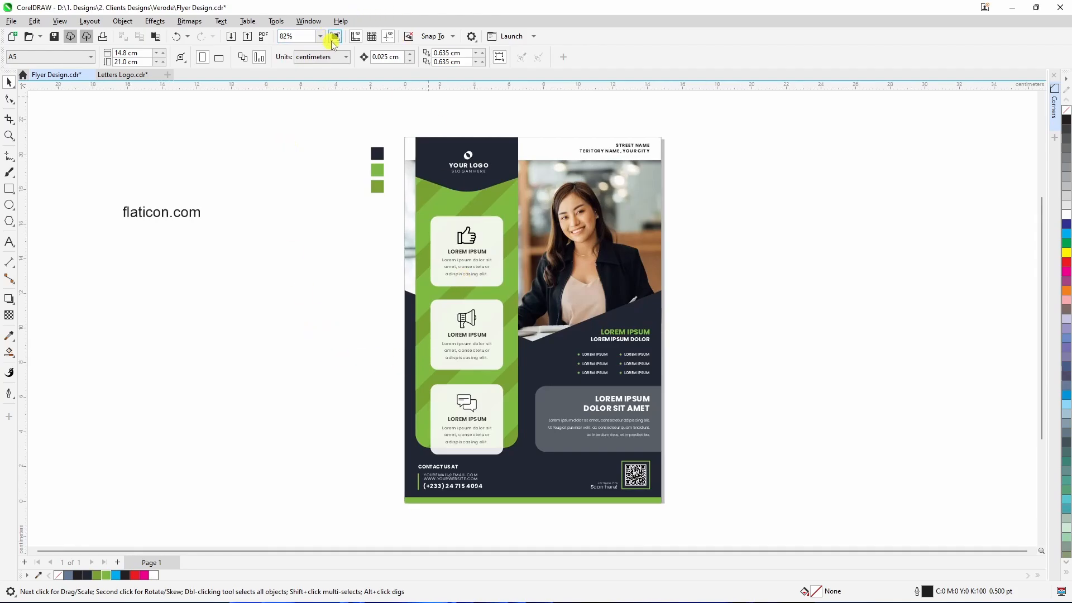